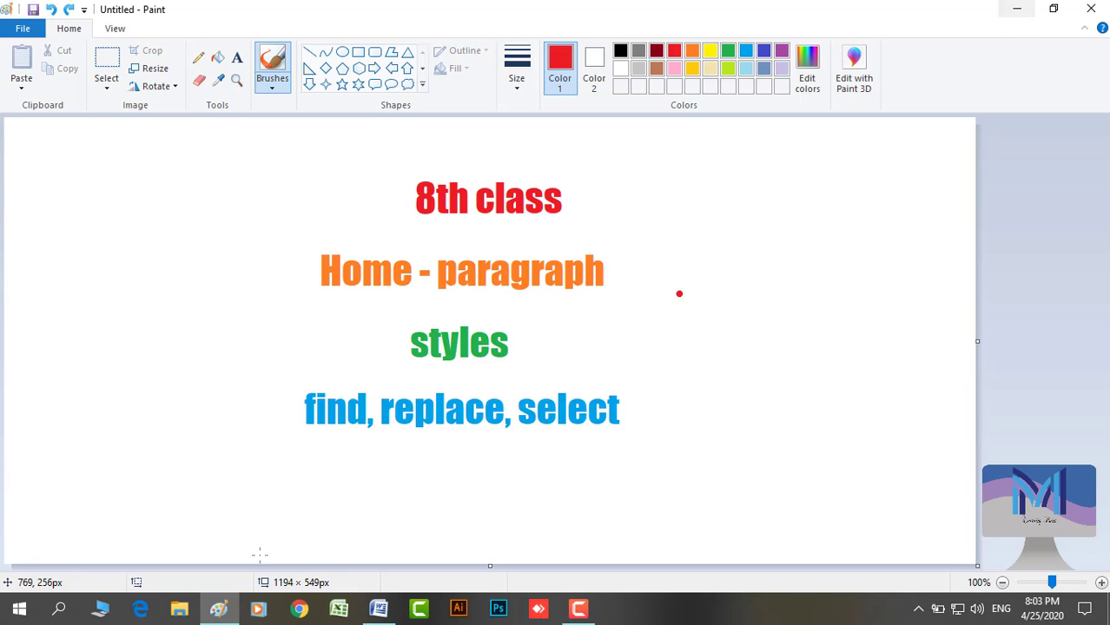
Bring the Word document with the sample paragraphs to the front from the taskbar
{"action": "left_click", "coordinate": [378, 609]}
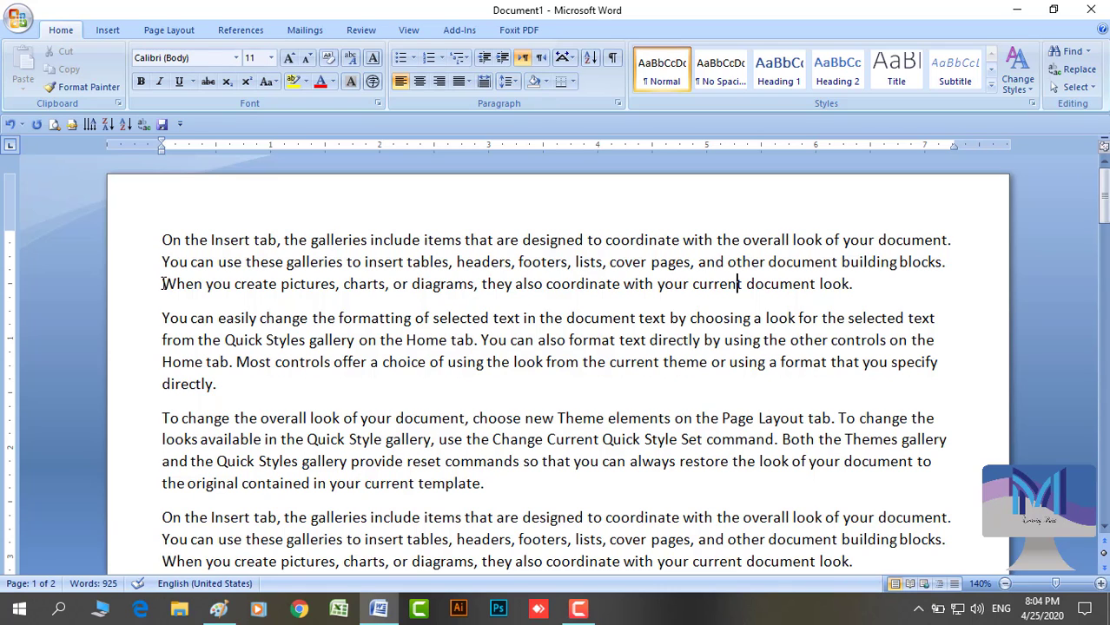
Delete all sample text after the first paragraph
{"action": "key", "text": "ctrl+a"}
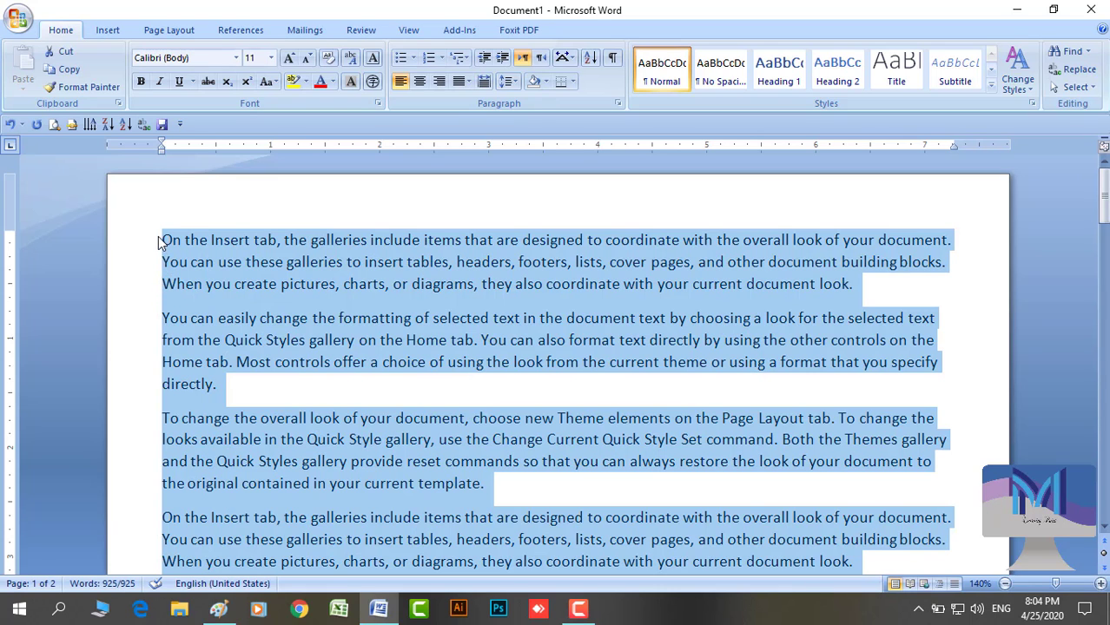
{"action": "left_click_drag", "start_coordinate": [158, 236], "coordinate": [330, 295]}
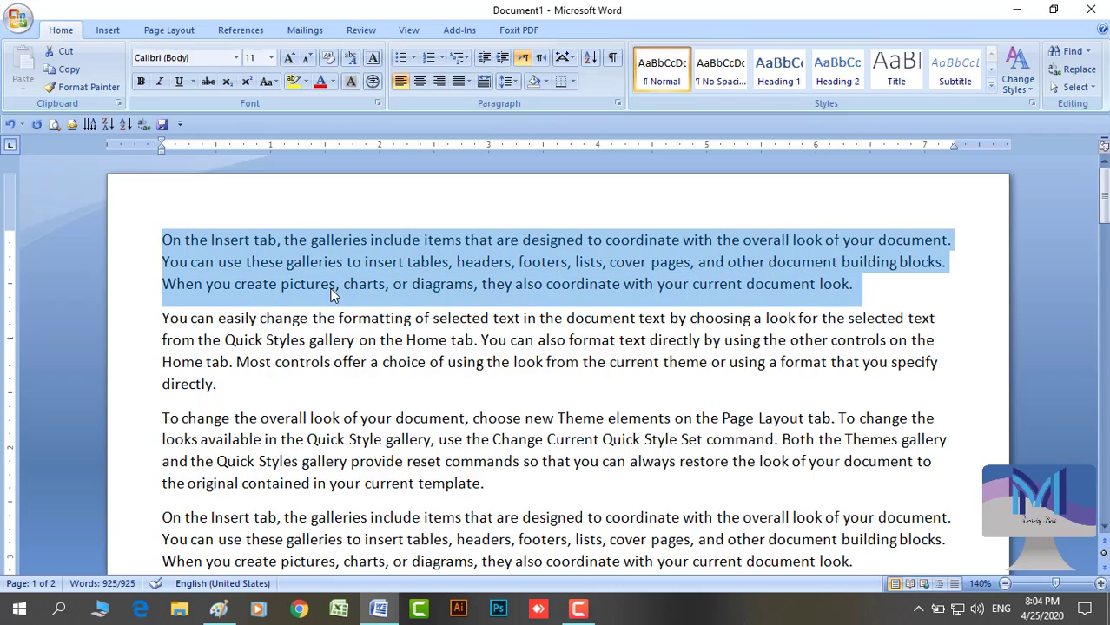
{"action": "left_click", "coordinate": [578, 285]}
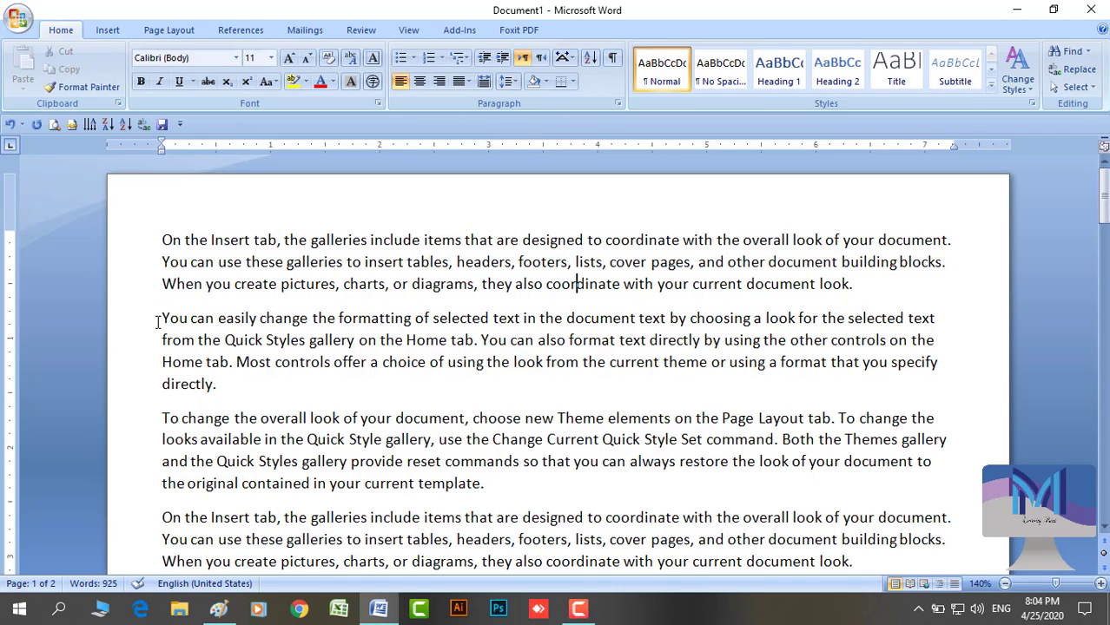
{"action": "left_click_drag", "start_coordinate": [136, 329], "coordinate": [448, 459]}
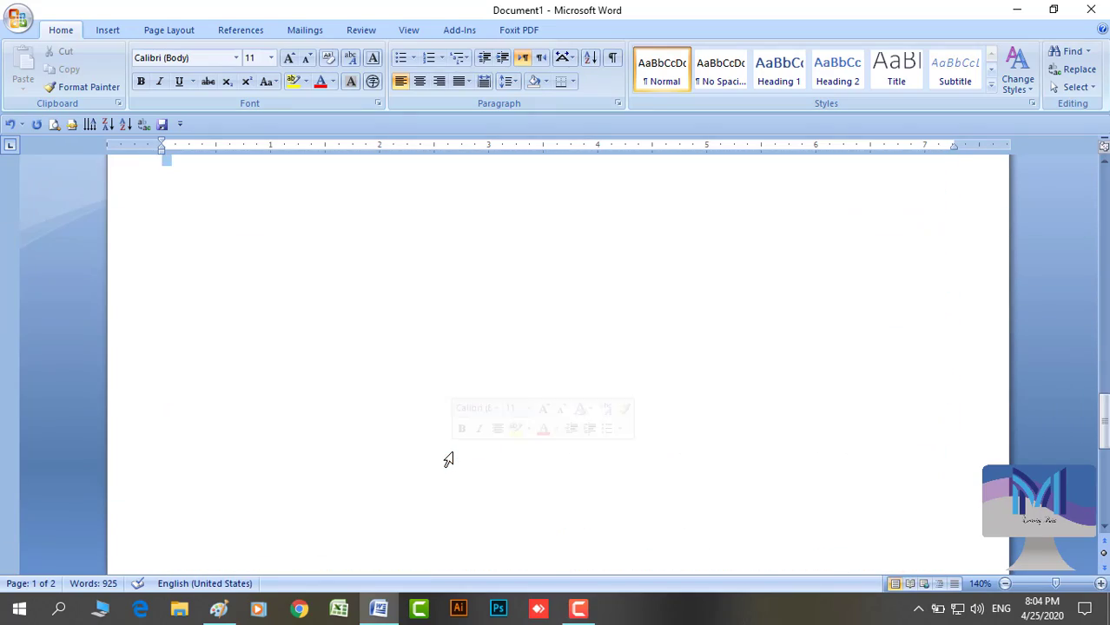
{"action": "key", "text": "Delete"}
{"action": "scroll", "coordinate": [364, 421], "scroll_direction": "up", "scroll_amount": 2}
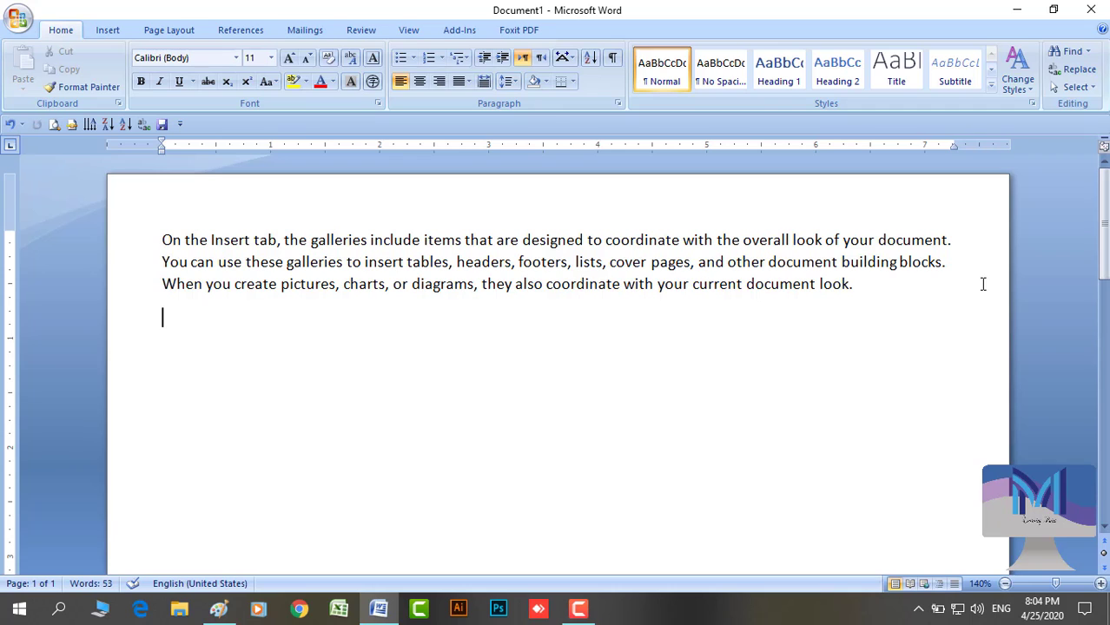
Practise selecting single lines, the whole paragraph and two lines from the left margin
{"action": "left_click", "coordinate": [146, 235]}
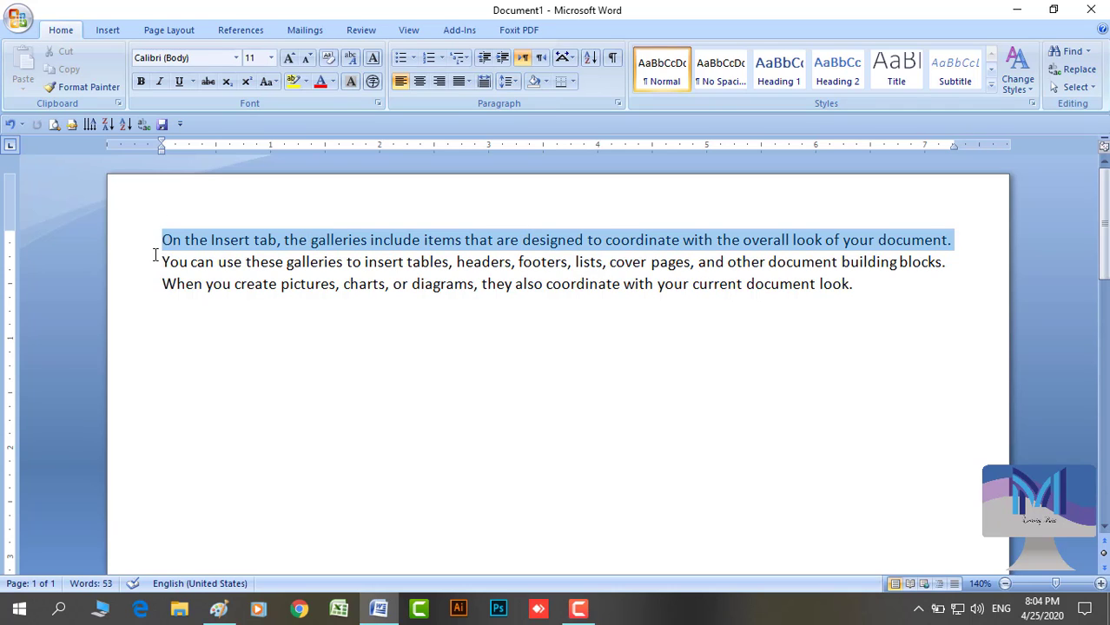
{"action": "left_click", "coordinate": [138, 257]}
{"action": "left_click", "coordinate": [137, 243]}
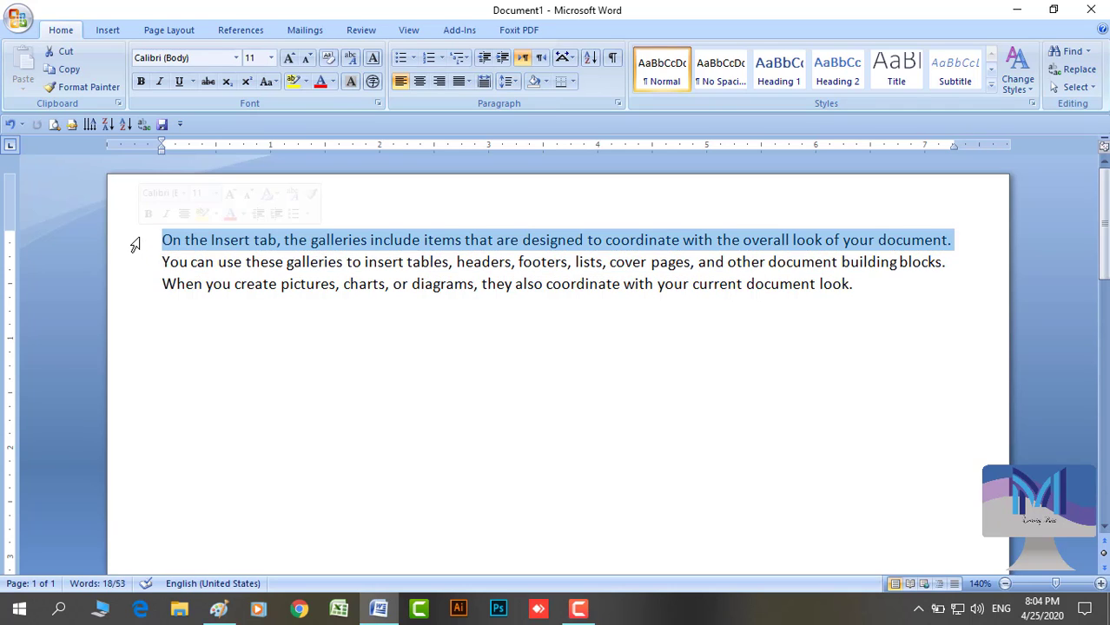
{"action": "double_click", "coordinate": [133, 260]}
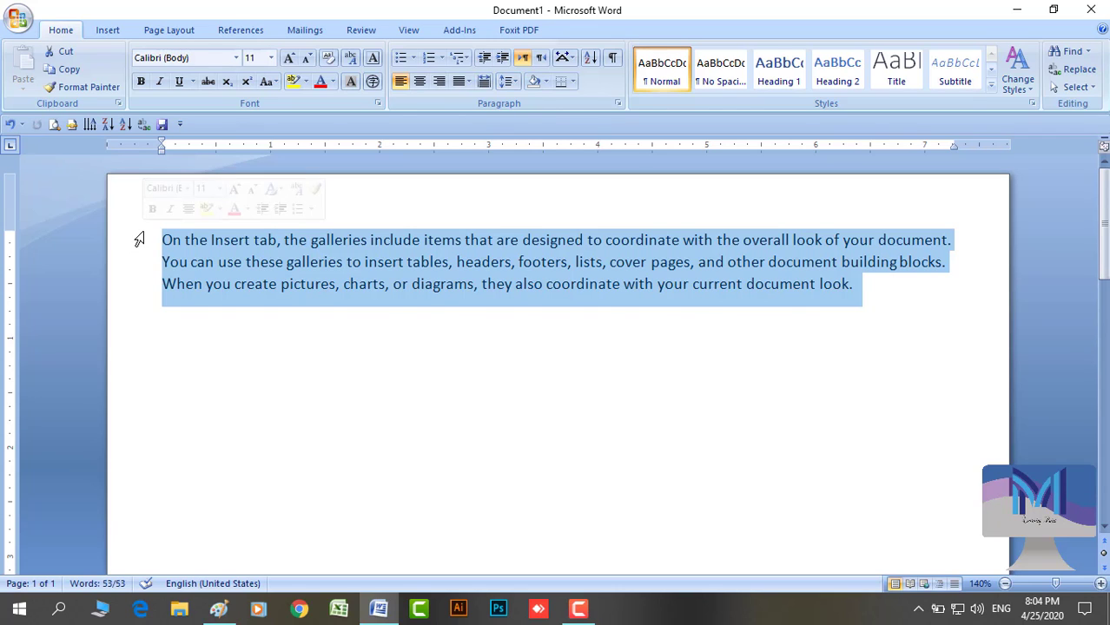
{"action": "left_click_drag", "start_coordinate": [132, 243], "coordinate": [131, 264]}
Delete the first two lines, centre the remaining sentence, then delete it to empty the page
{"action": "key", "text": "Delete"}
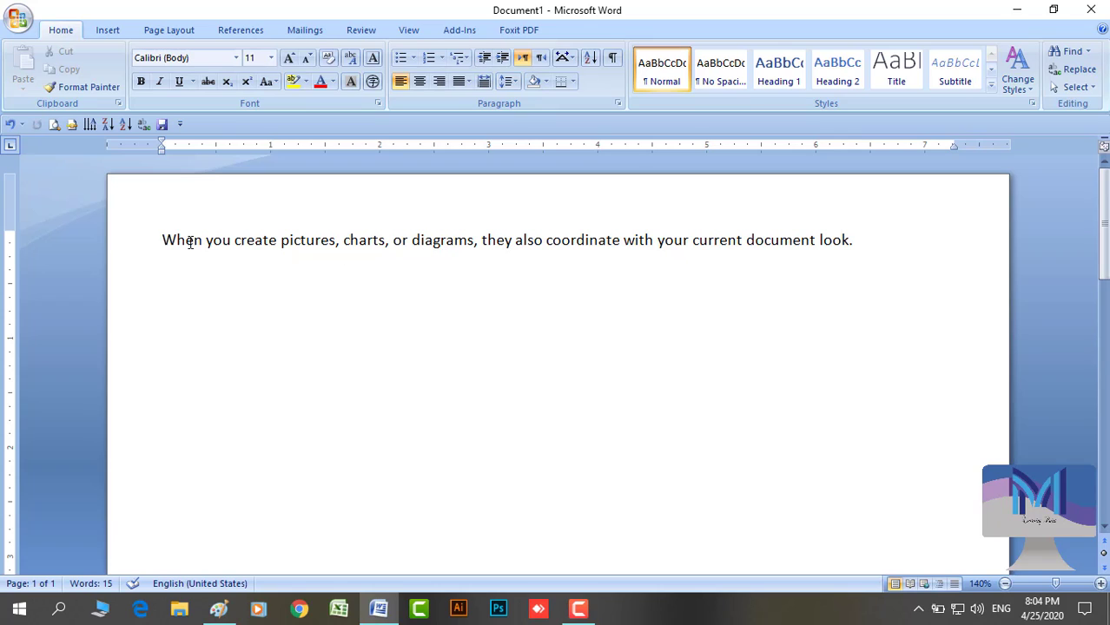
{"action": "left_click", "coordinate": [417, 83]}
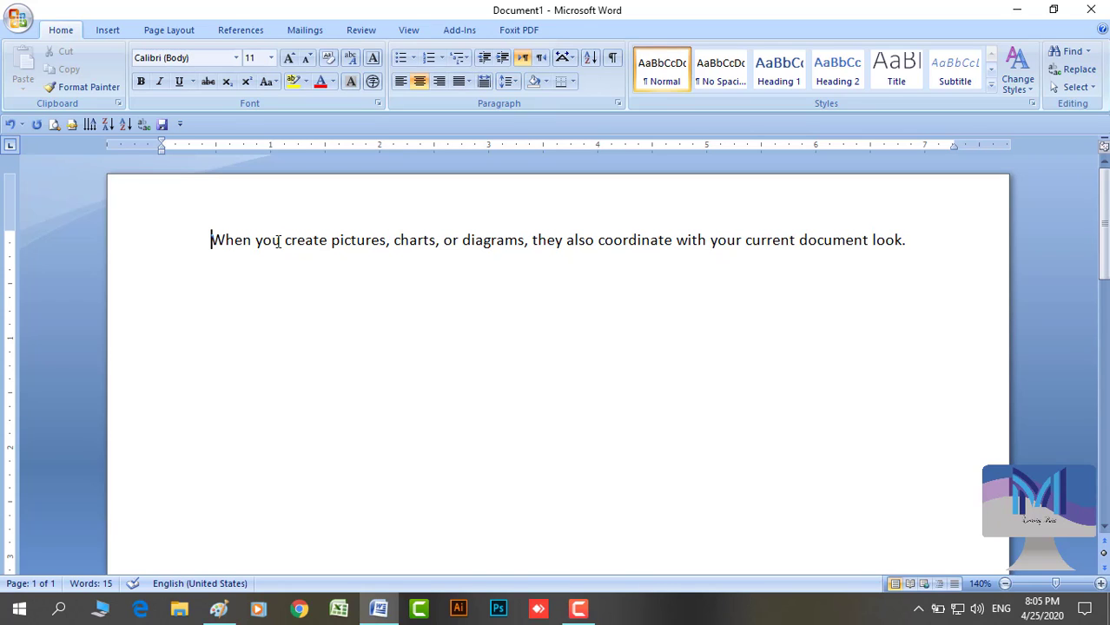
{"action": "left_click", "coordinate": [137, 259]}
{"action": "key", "text": "Delete"}
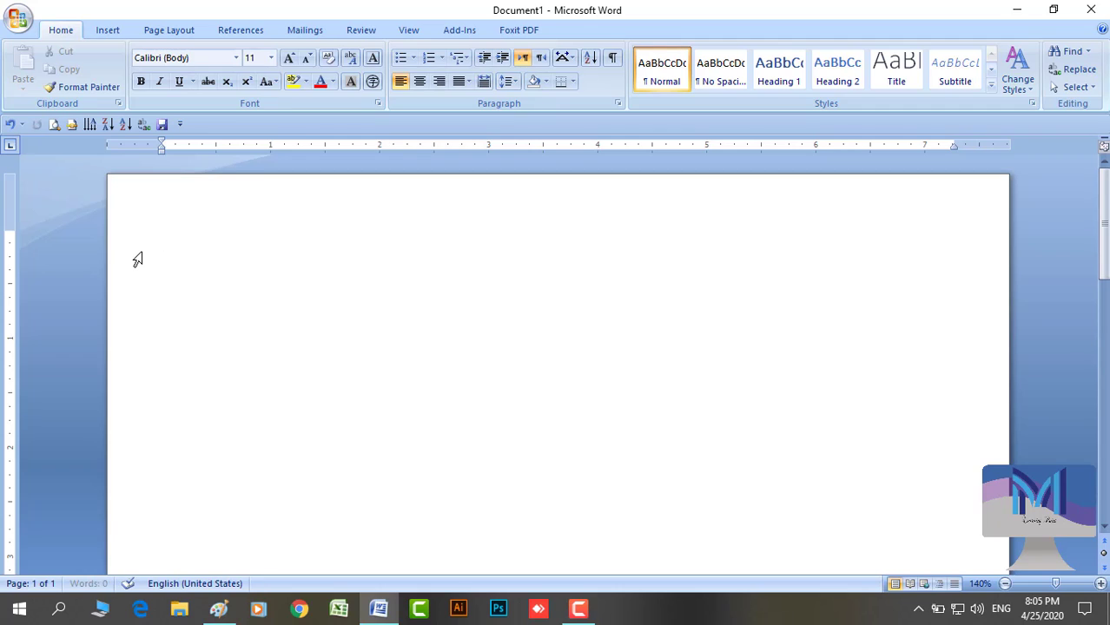
Type 'I am a student.' and try Center, Align Right and Align Left on it
{"action": "key", "text": "BackSpace"}
{"action": "type", "text": "am a student"}
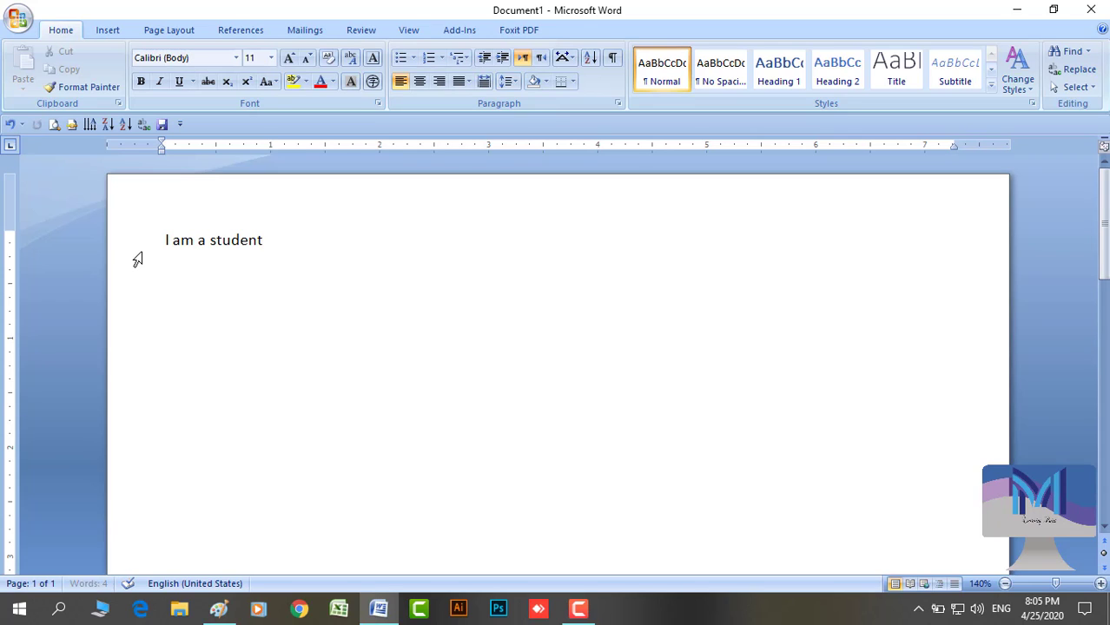
{"action": "type", "text": "."}
{"action": "left_click", "coordinate": [206, 239]}
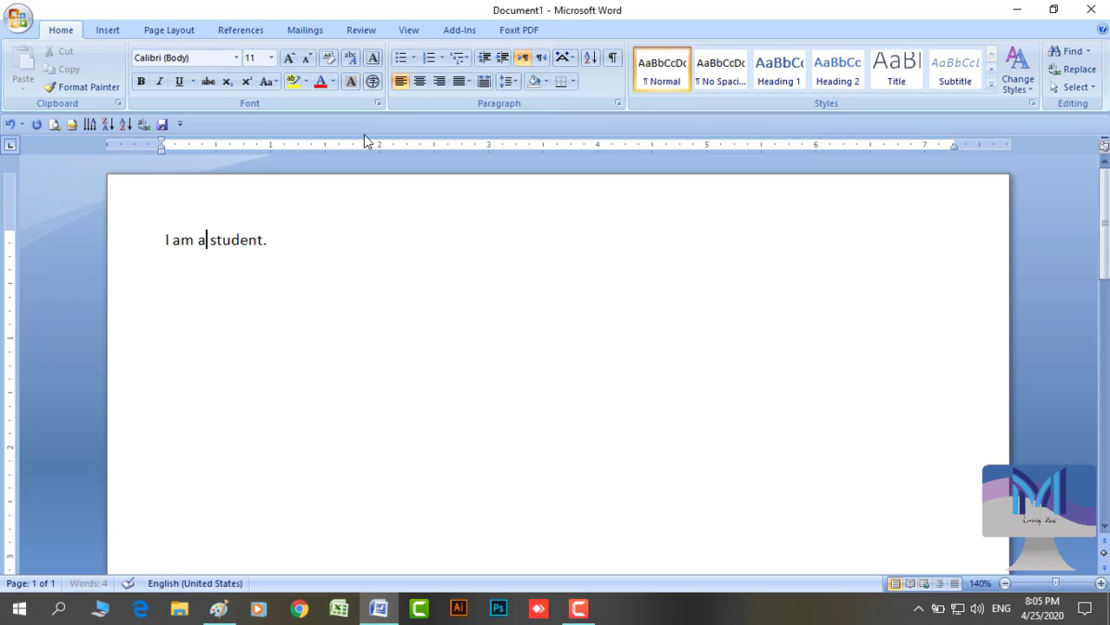
{"action": "left_click", "coordinate": [418, 84]}
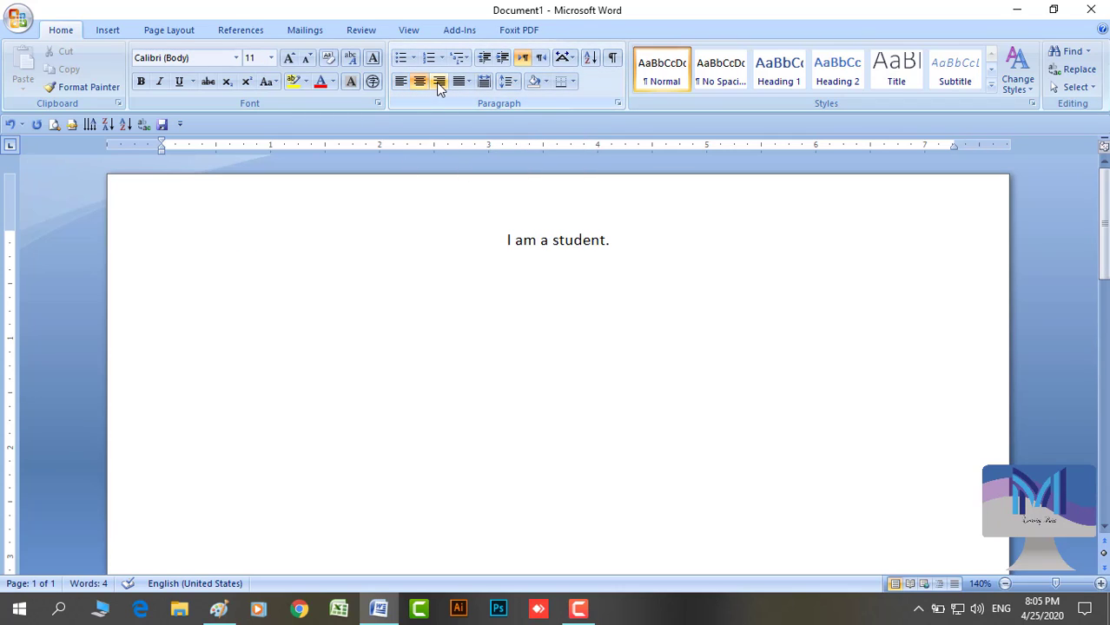
{"action": "left_click", "coordinate": [439, 83]}
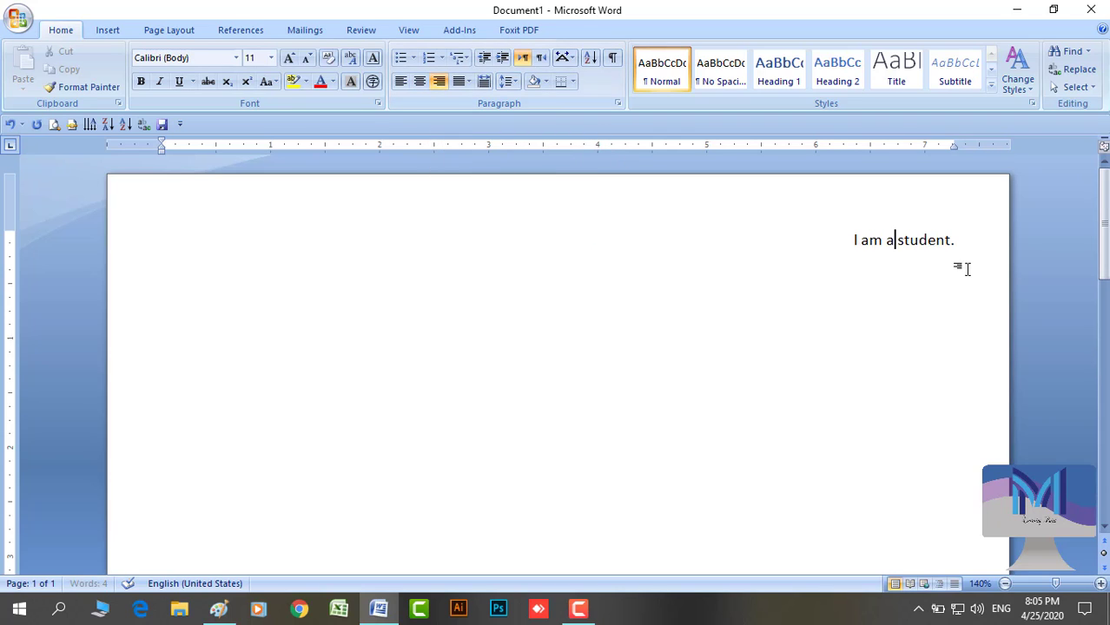
{"action": "left_click", "coordinate": [402, 82]}
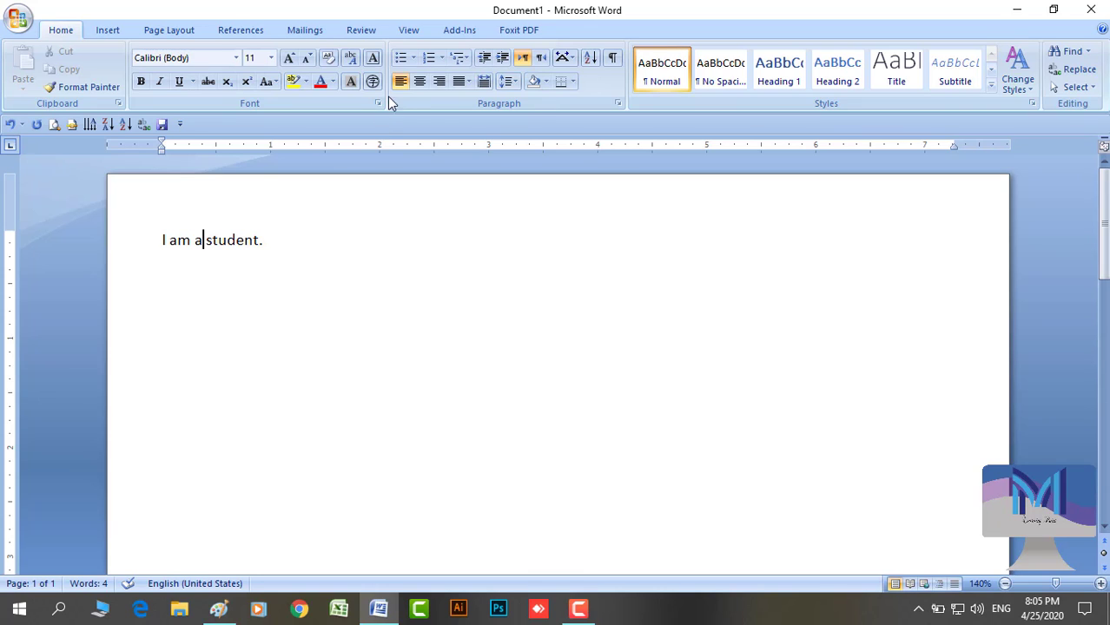
Apply Justify High, then Justify Low to the sentence
{"action": "left_click", "coordinate": [468, 84]}
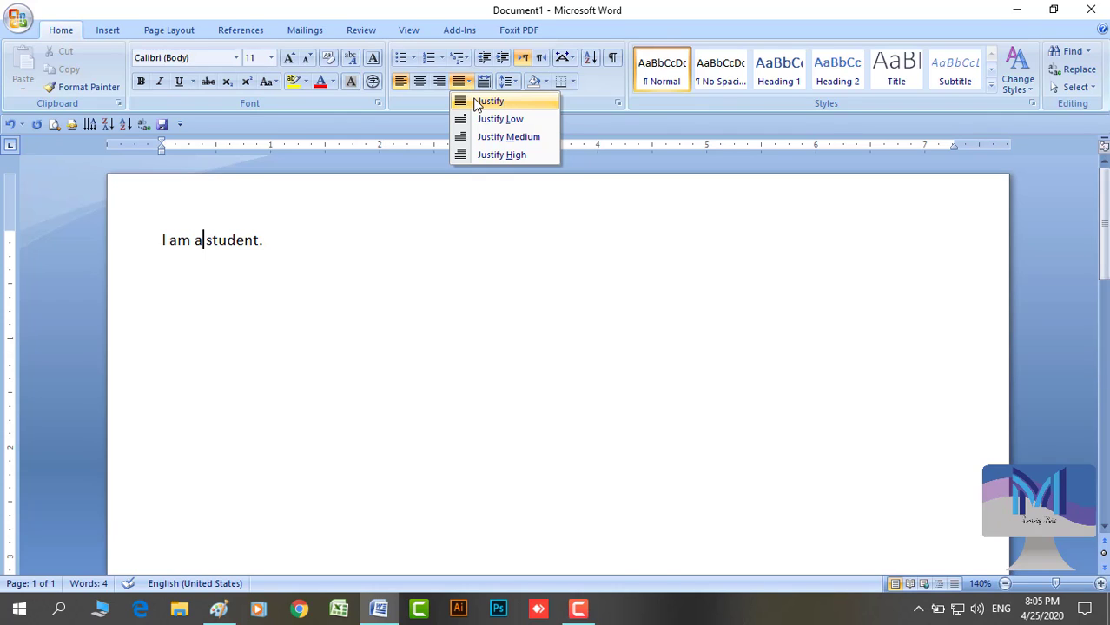
{"action": "left_click", "coordinate": [475, 153]}
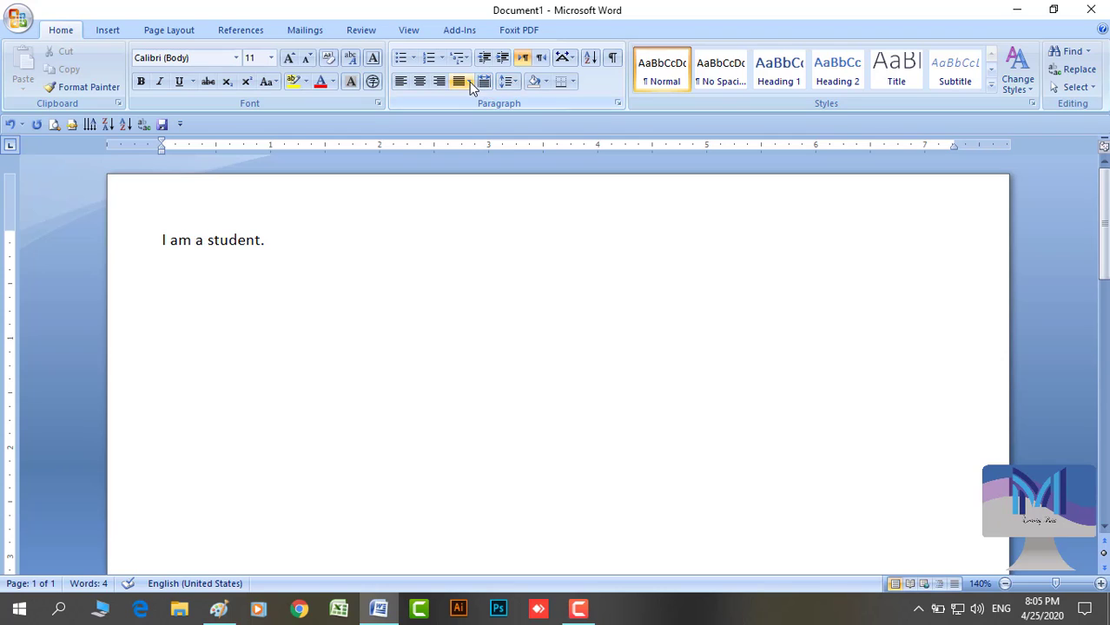
{"action": "left_click", "coordinate": [469, 81]}
{"action": "left_click", "coordinate": [483, 120]}
{"action": "left_click", "coordinate": [469, 82]}
{"action": "left_click", "coordinate": [470, 84]}
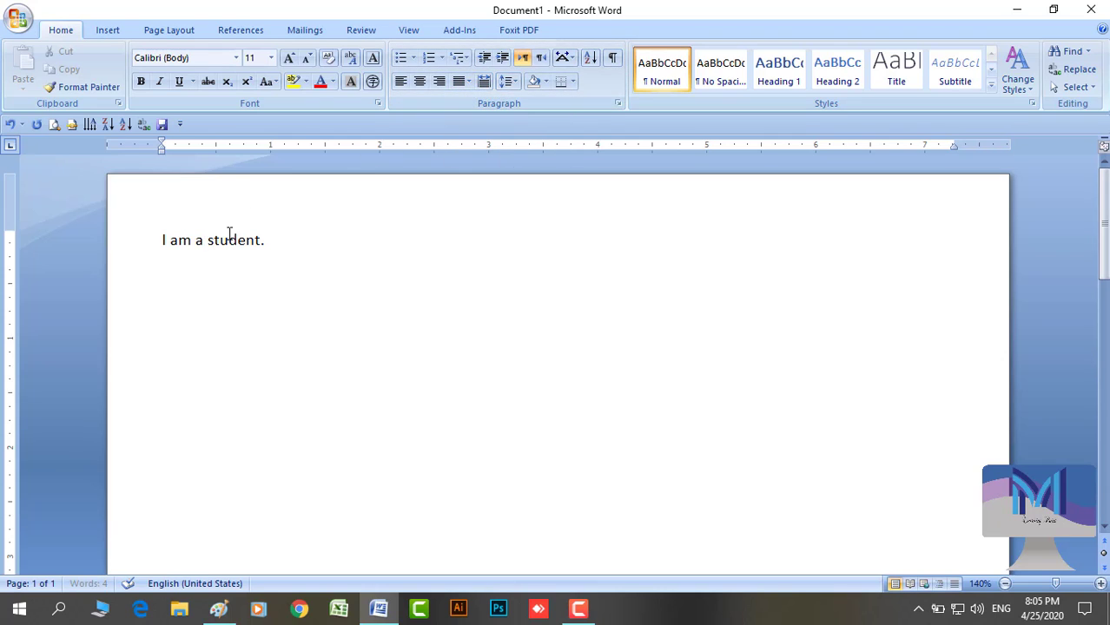
Replace the sentence with five paragraphs of sample text using =rand(5)
{"action": "left_click_drag", "start_coordinate": [163, 241], "coordinate": [264, 250]}
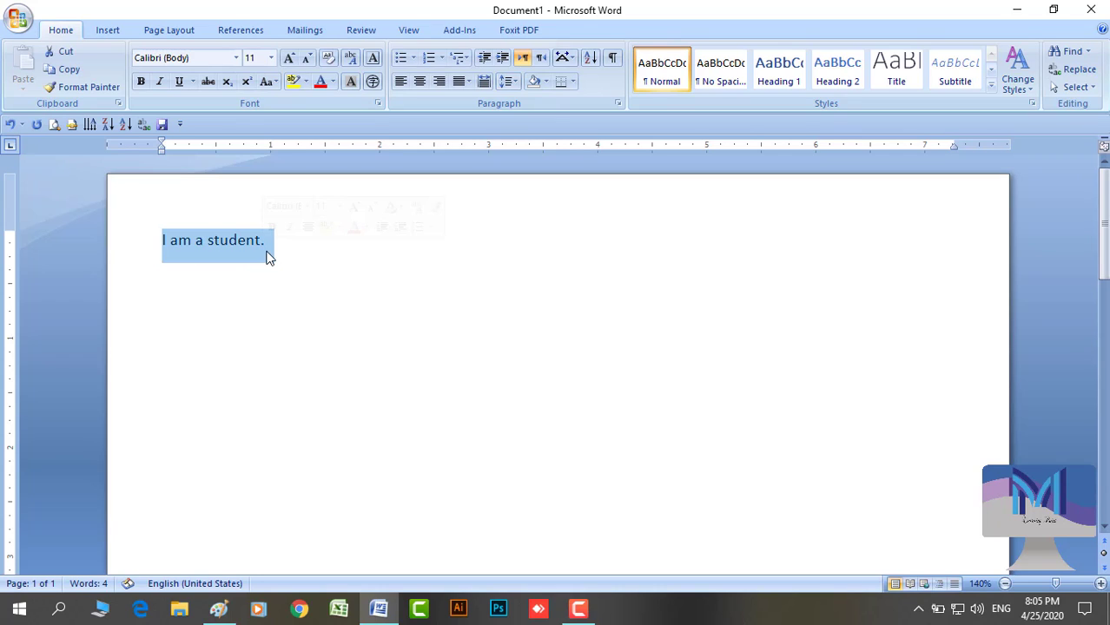
{"action": "type", "text": "=rand"}
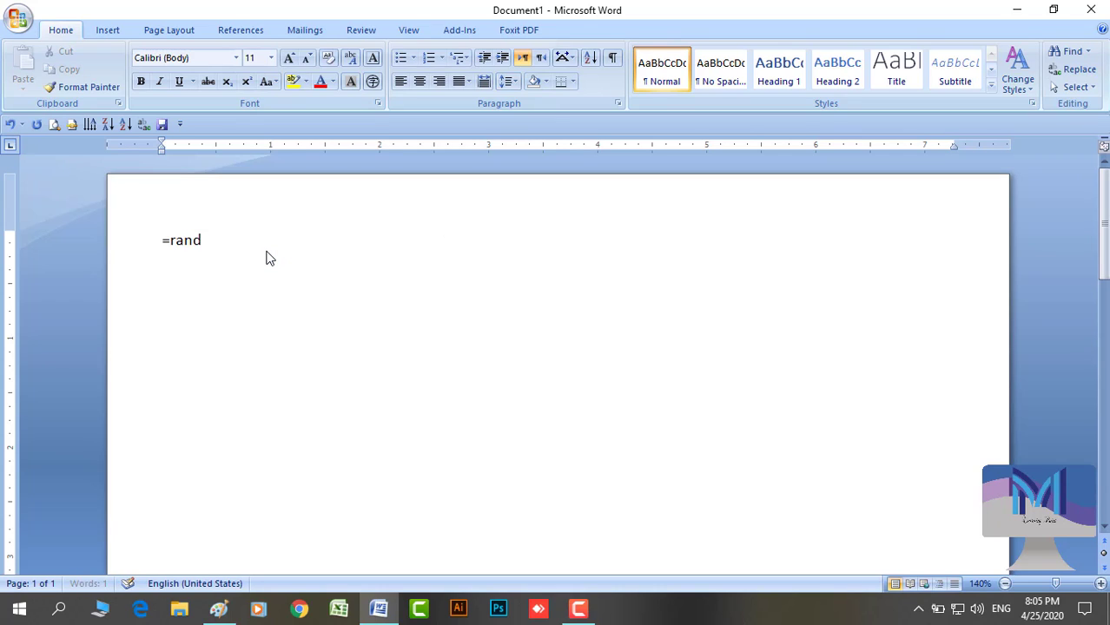
{"action": "type", "text": "(5)"}
{"action": "key", "text": "Return"}
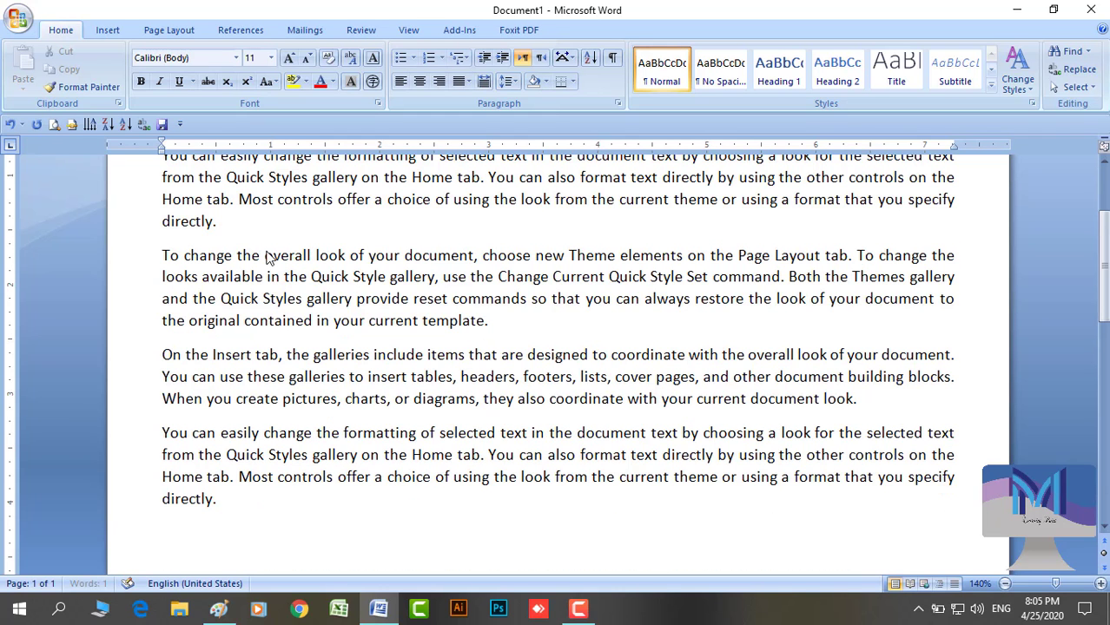
{"action": "scroll", "coordinate": [283, 258], "scroll_direction": "up", "scroll_amount": 3}
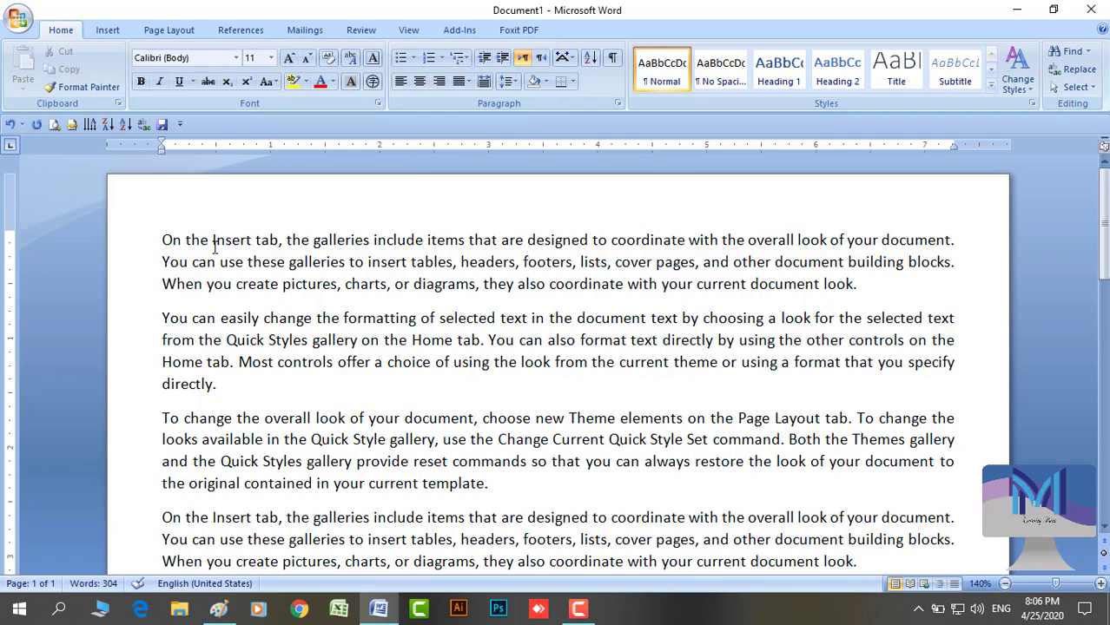
Try Justify Low, Justify High and Justify Low again on the first paragraph
{"action": "left_click", "coordinate": [457, 83]}
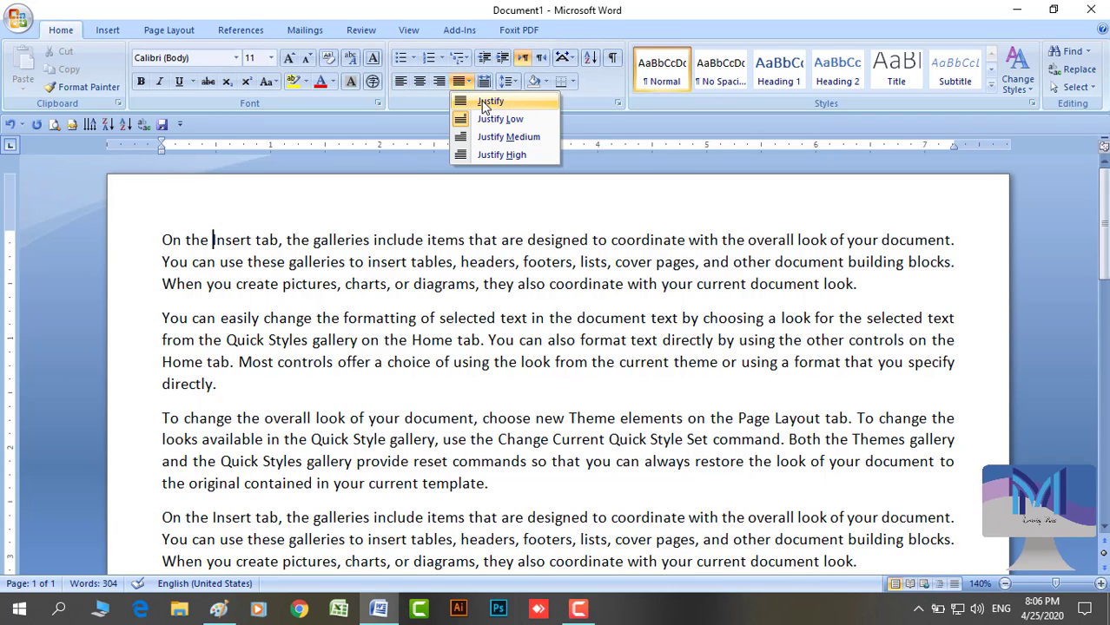
{"action": "left_click", "coordinate": [482, 119]}
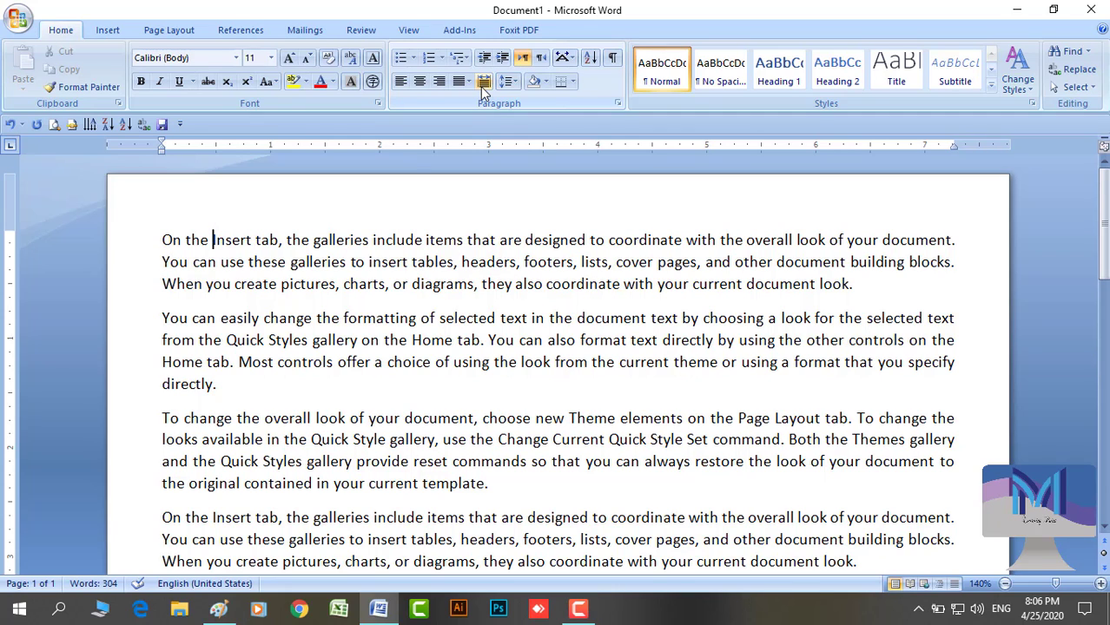
{"action": "left_click", "coordinate": [464, 84]}
{"action": "left_click", "coordinate": [493, 149]}
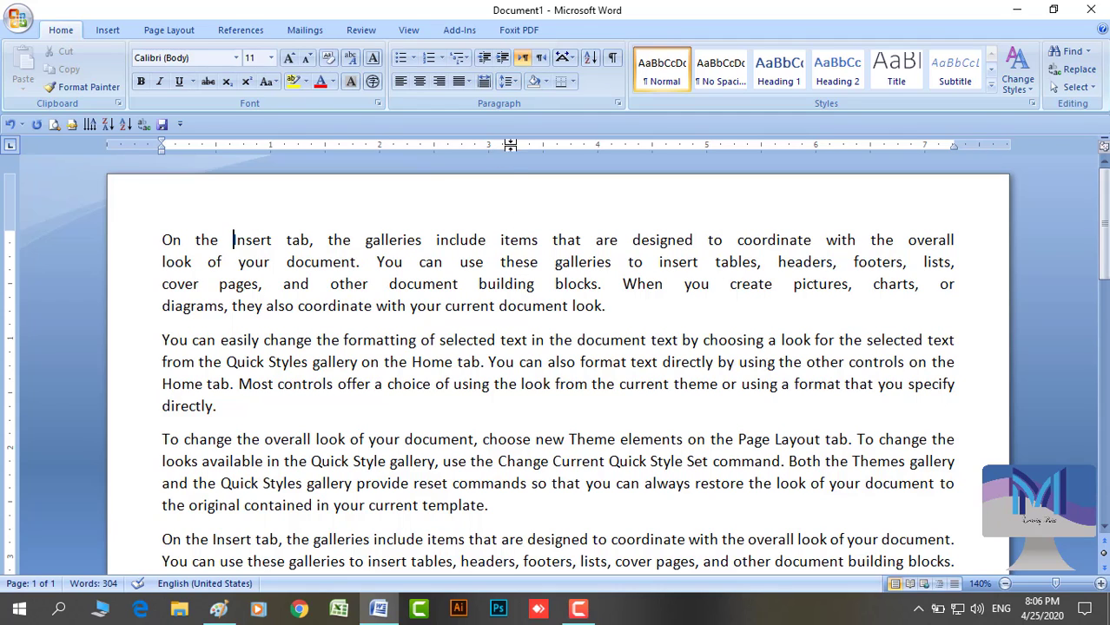
{"action": "left_click", "coordinate": [467, 83]}
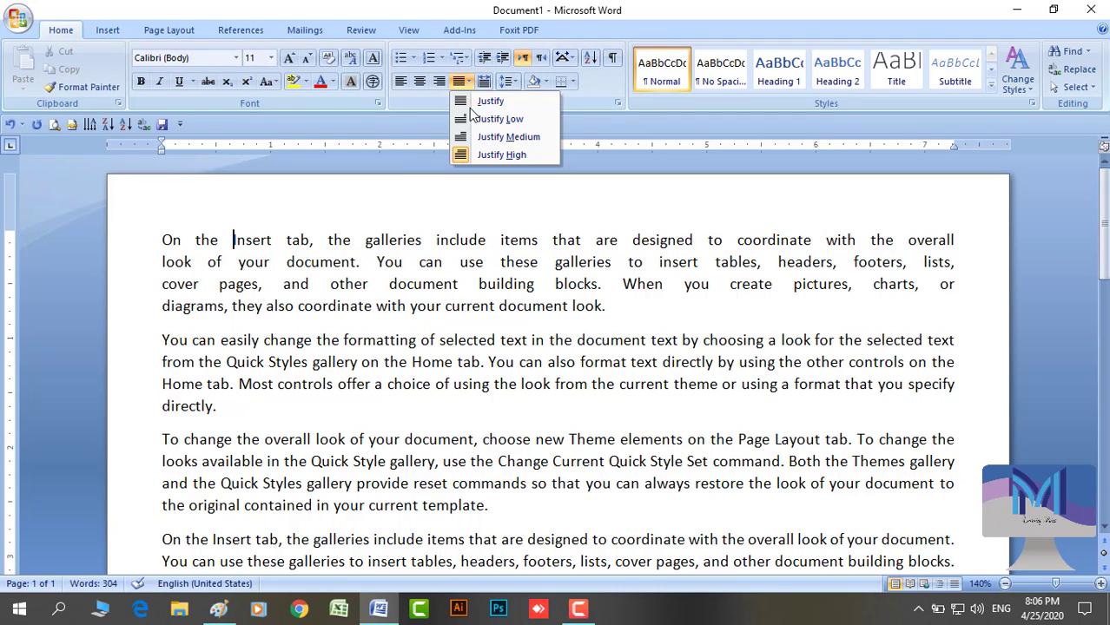
{"action": "left_click", "coordinate": [472, 113]}
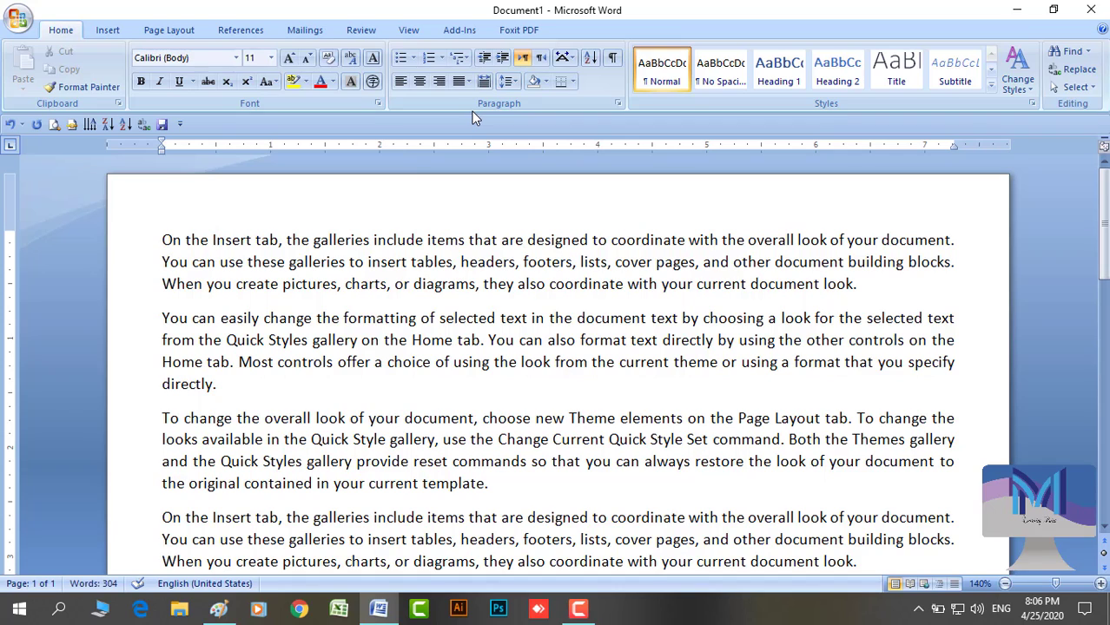
Apply plain Justify, then Justify Medium, then plain Justify again to the first paragraph
{"action": "left_click", "coordinate": [471, 81]}
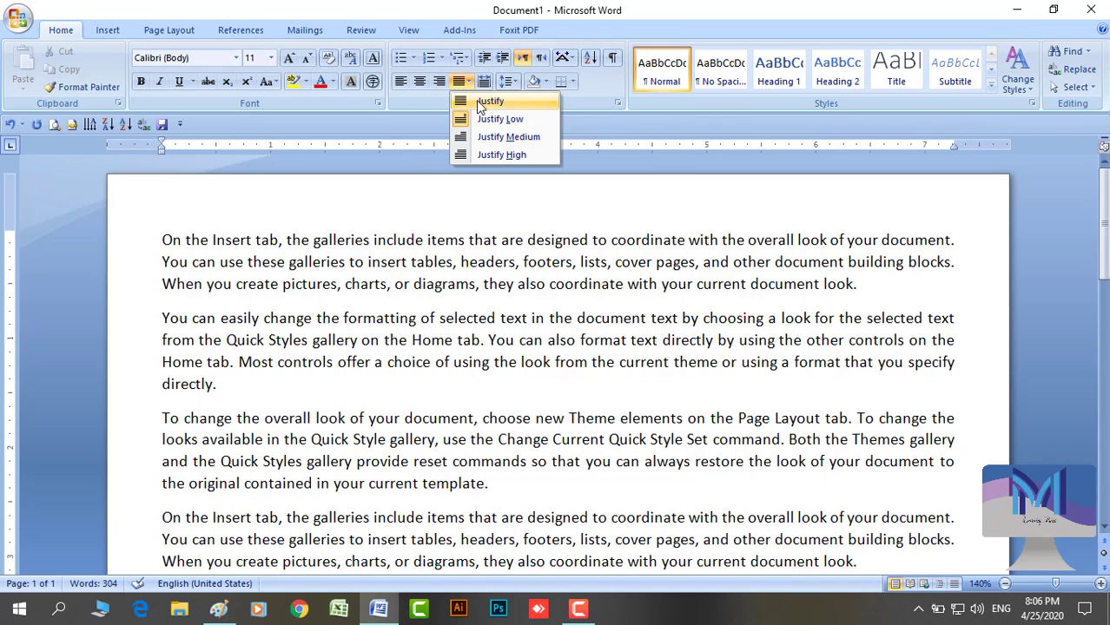
{"action": "left_click", "coordinate": [476, 100]}
{"action": "left_click", "coordinate": [473, 84]}
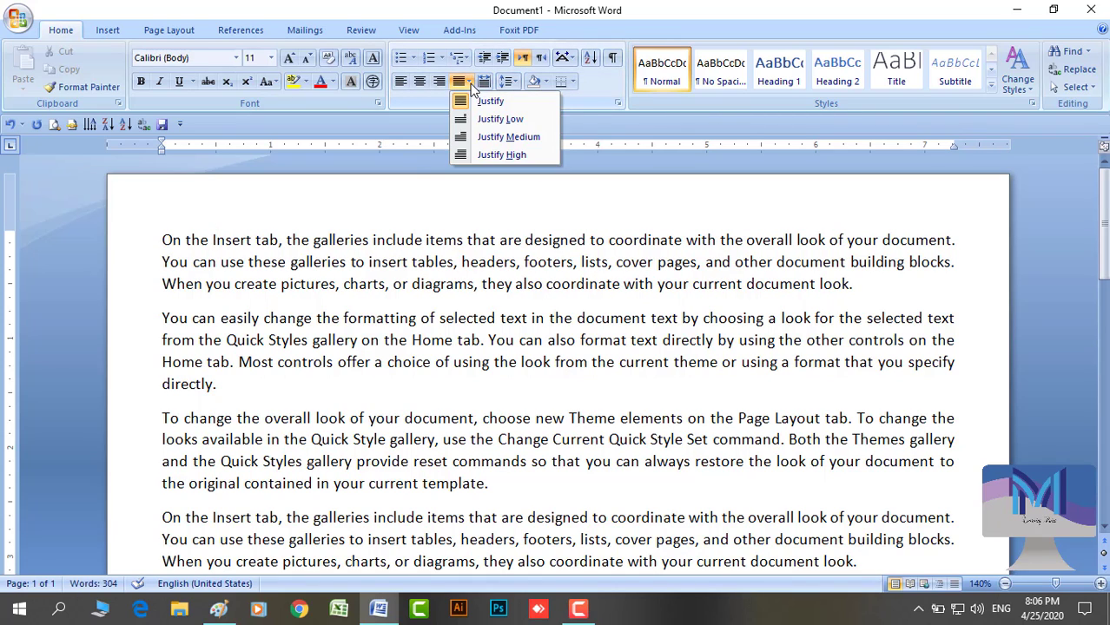
{"action": "left_click", "coordinate": [495, 134]}
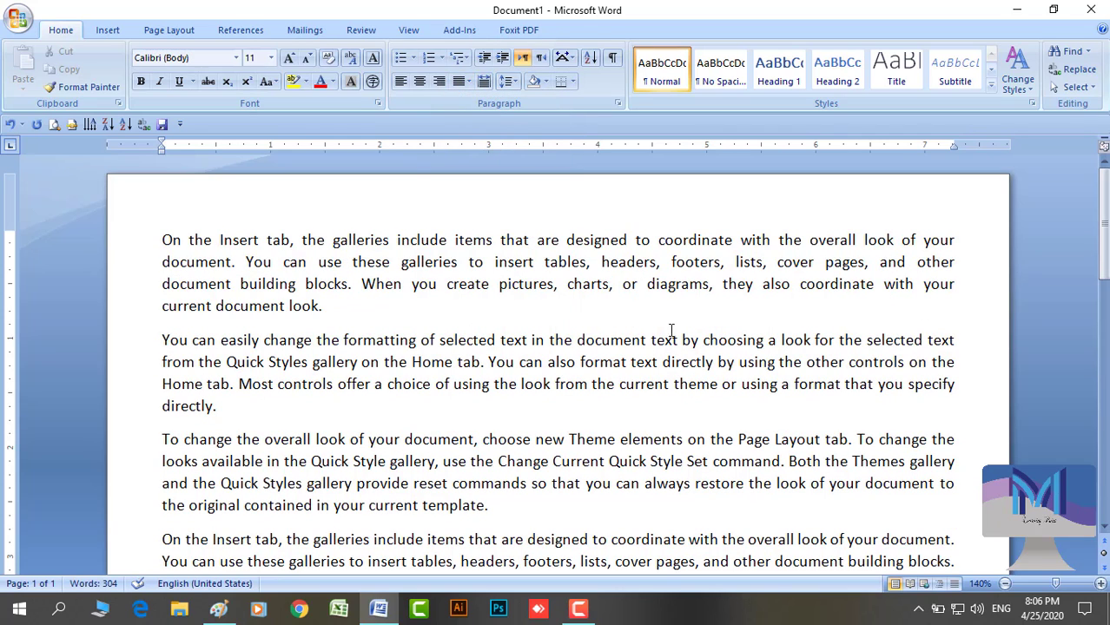
{"action": "left_click", "coordinate": [469, 82]}
{"action": "left_click", "coordinate": [491, 102]}
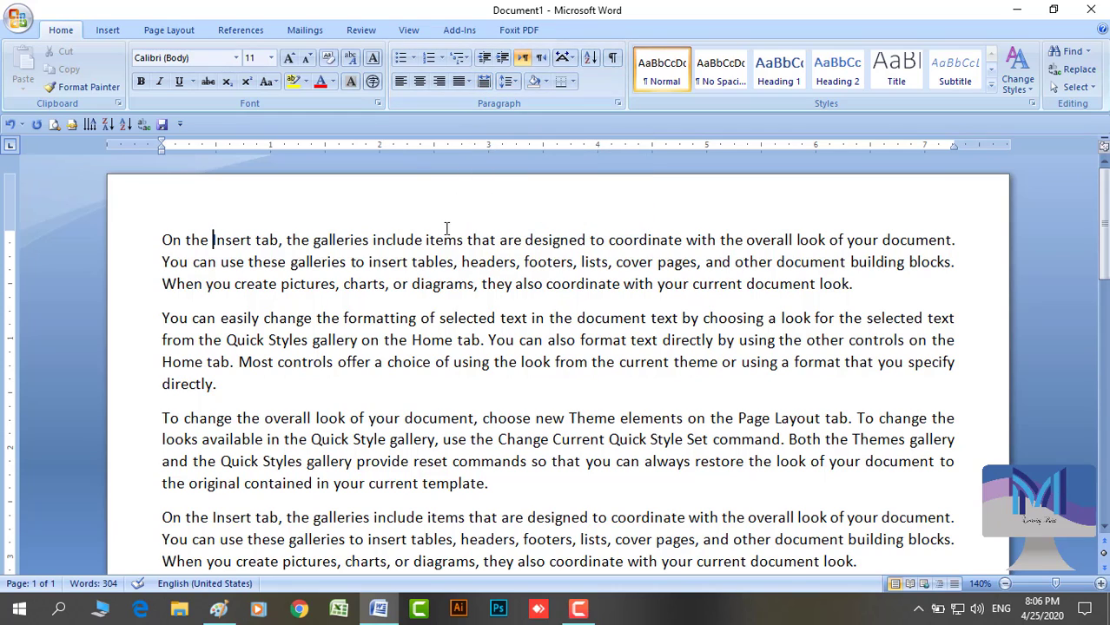
Apply Distributed then Align Left to paragraph 1, and practise margin line and paragraph selections
{"action": "left_click", "coordinate": [483, 81]}
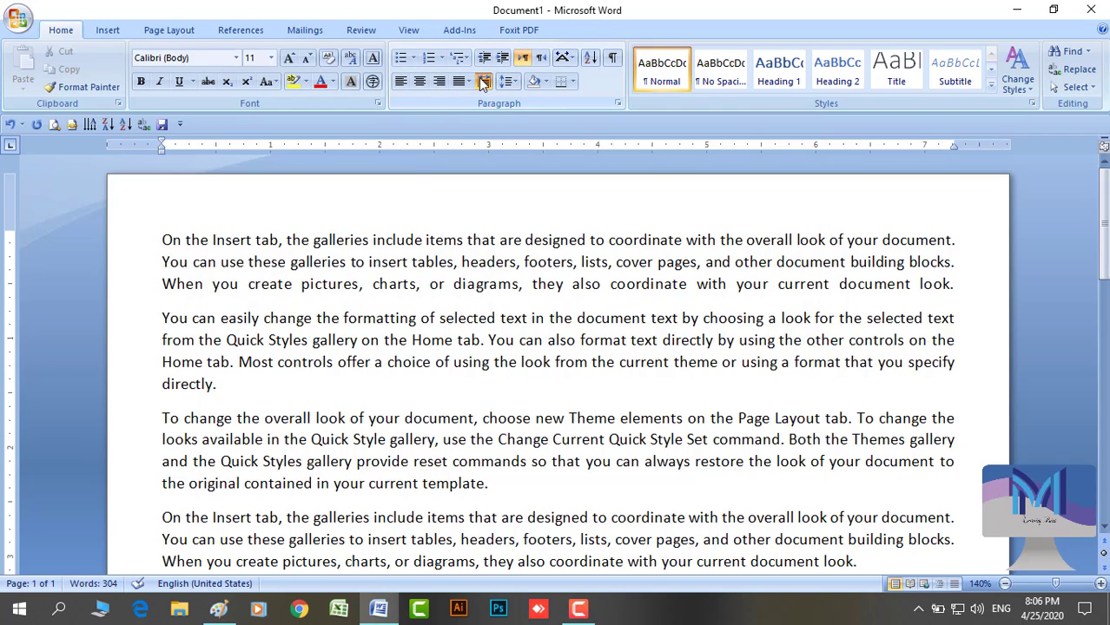
{"action": "left_click", "coordinate": [483, 81]}
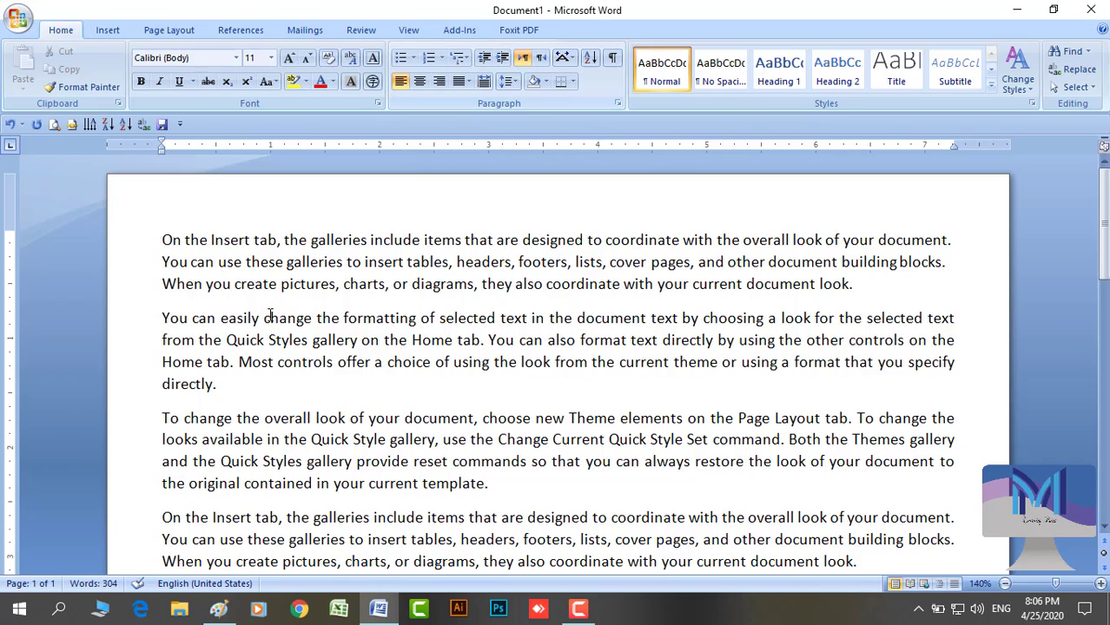
{"action": "left_click", "coordinate": [163, 283]}
{"action": "left_click", "coordinate": [141, 295]}
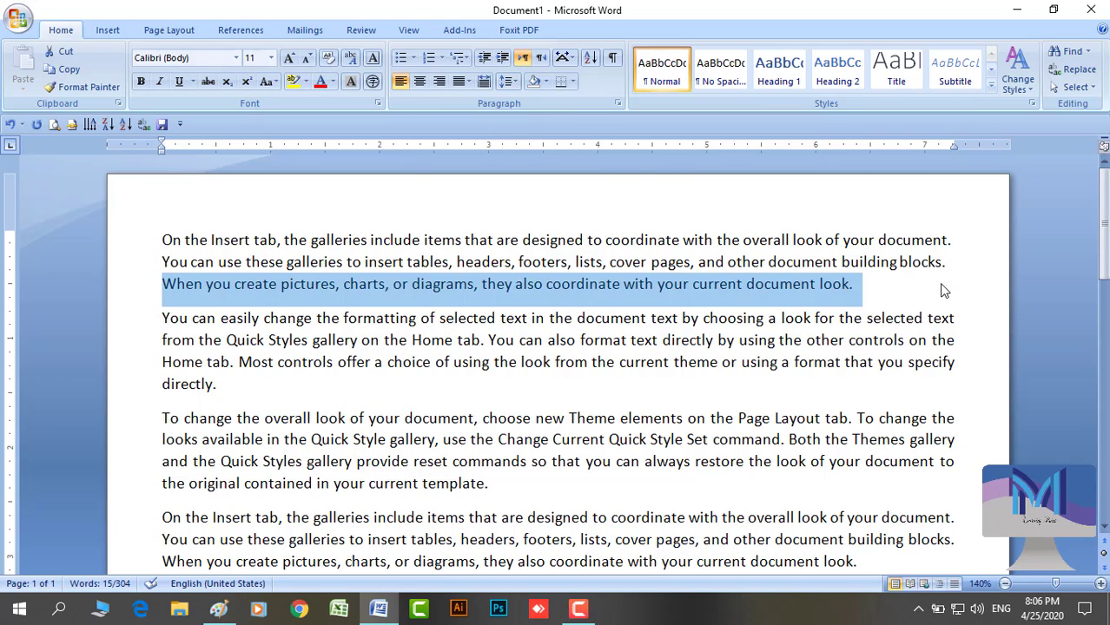
{"action": "left_click", "coordinate": [713, 285]}
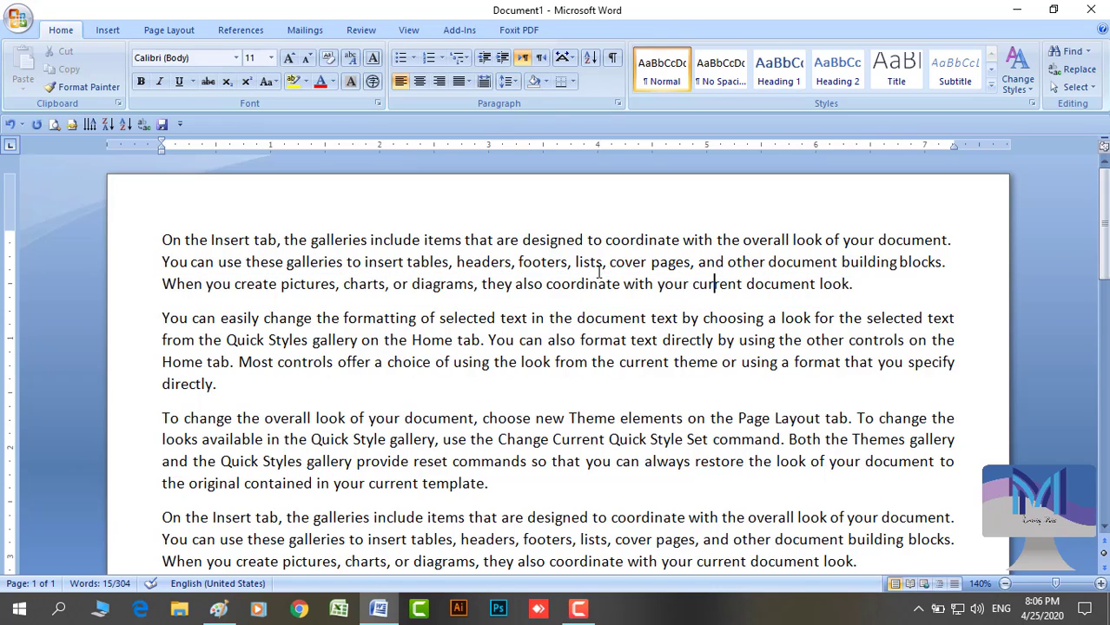
{"action": "scroll", "coordinate": [432, 301], "scroll_direction": "down", "scroll_amount": 1}
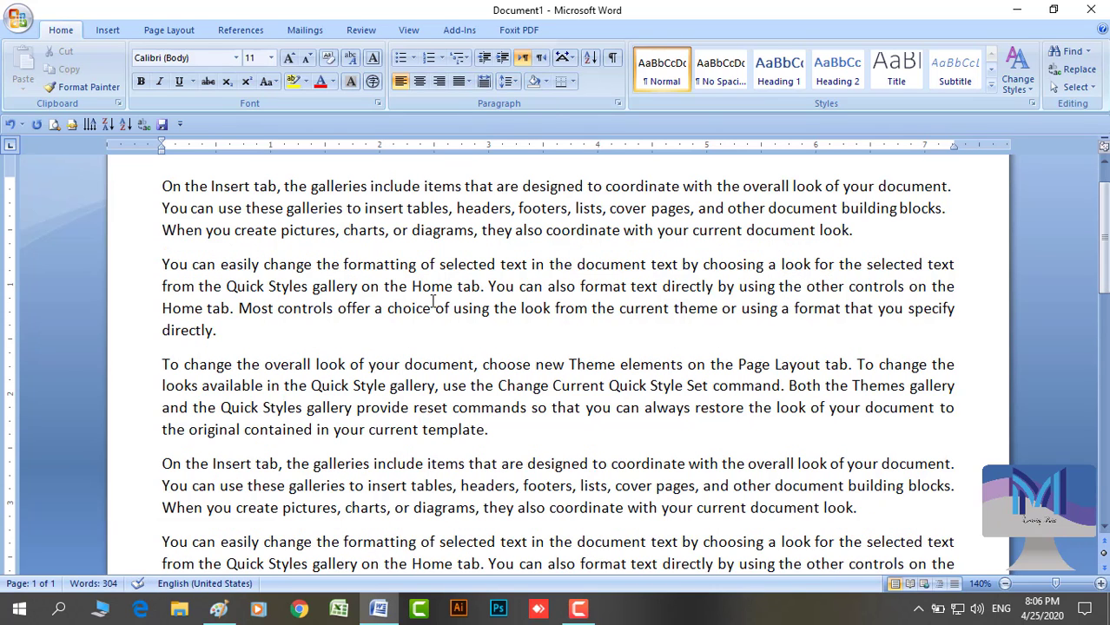
{"action": "left_click_drag", "start_coordinate": [125, 191], "coordinate": [131, 431]}
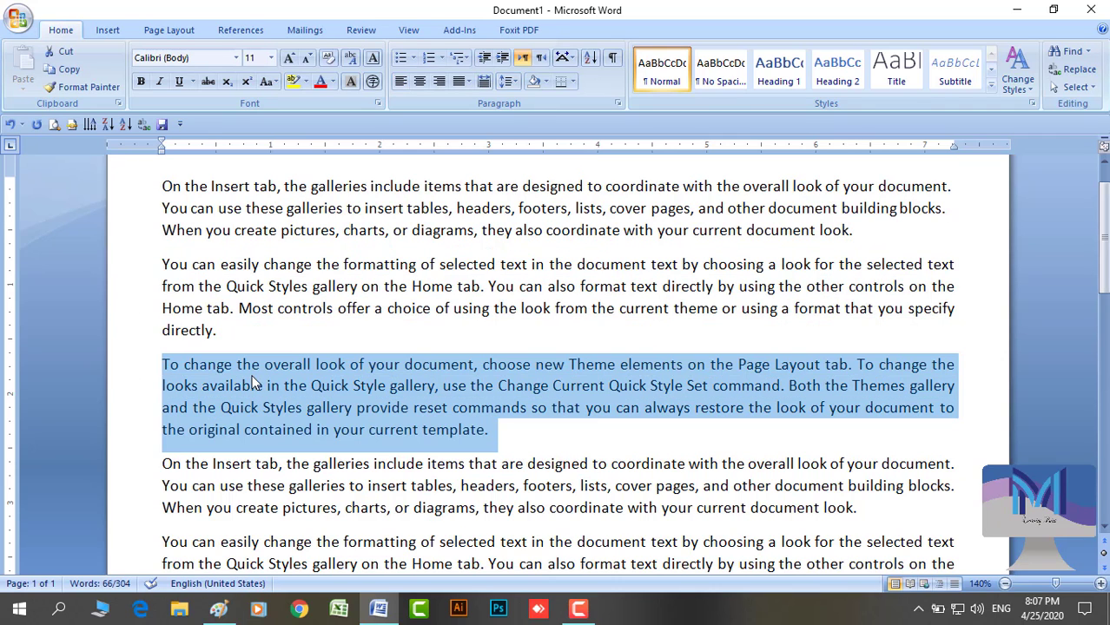
{"action": "left_click", "coordinate": [328, 278]}
{"action": "scroll", "coordinate": [334, 281], "scroll_direction": "up", "scroll_amount": 1}
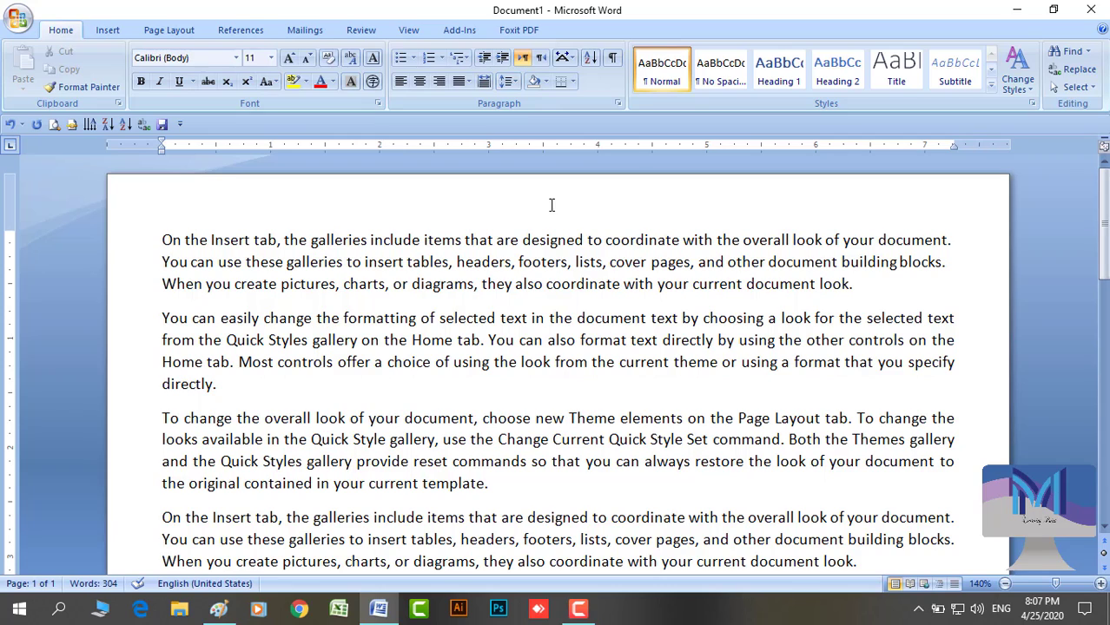
Turn on Show/Hide ¶ to display paragraph marks and hidden formatting symbols
{"action": "left_click", "coordinate": [613, 59]}
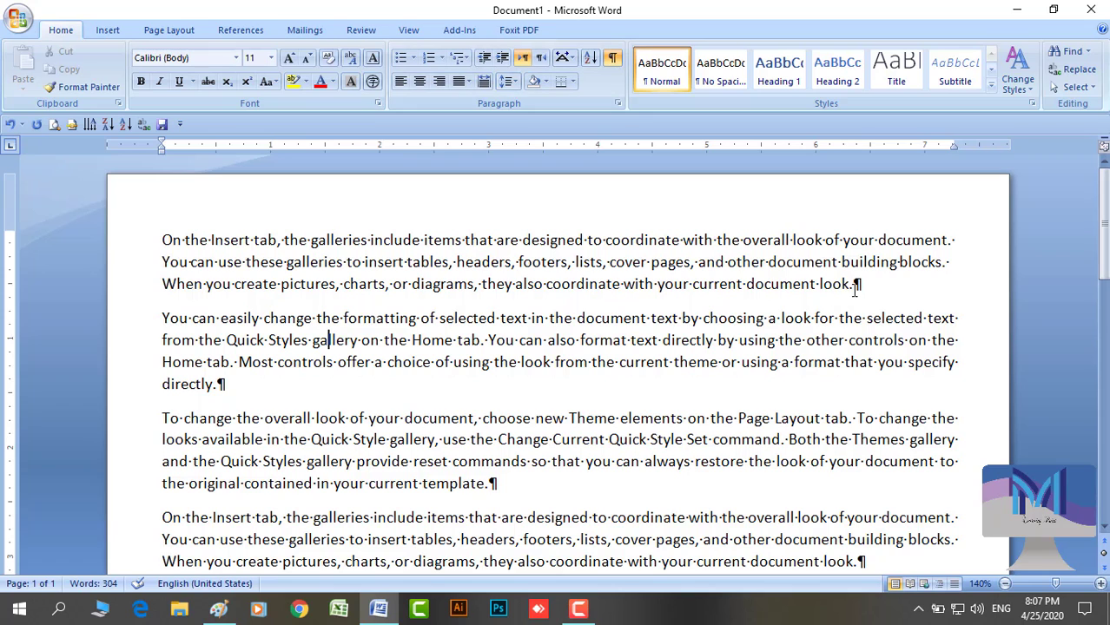
{"action": "left_click_drag", "start_coordinate": [854, 287], "coordinate": [839, 289]}
{"action": "left_click", "coordinate": [842, 289]}
{"action": "scroll", "coordinate": [802, 318], "scroll_direction": "down", "scroll_amount": 2}
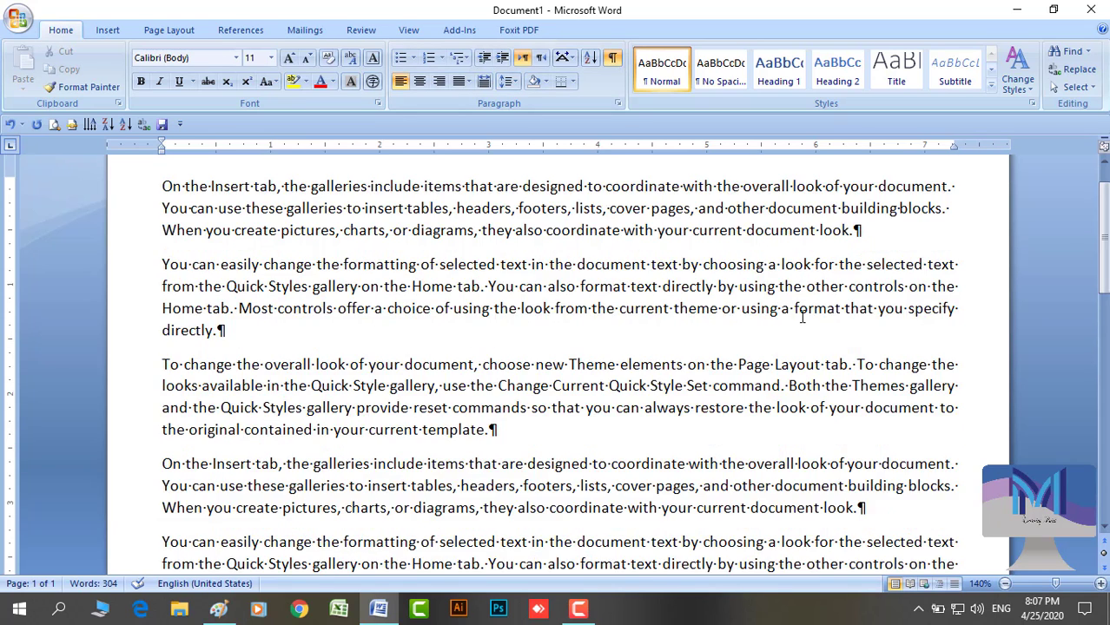
{"action": "scroll", "coordinate": [802, 318], "scroll_direction": "down", "scroll_amount": 1}
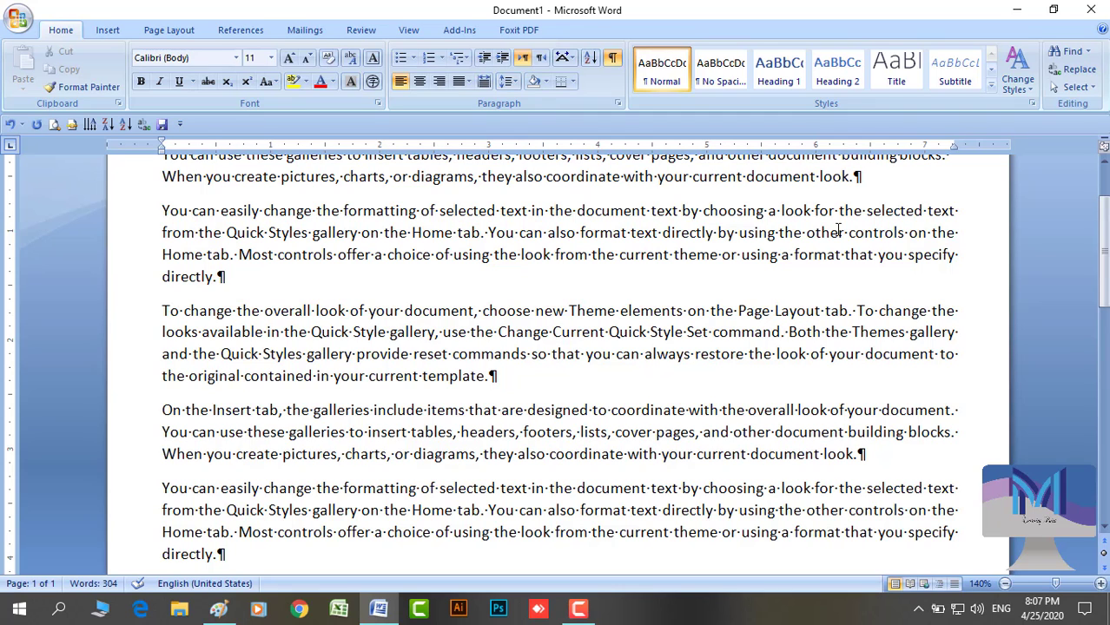
{"action": "scroll", "coordinate": [605, 311], "scroll_direction": "up", "scroll_amount": 2}
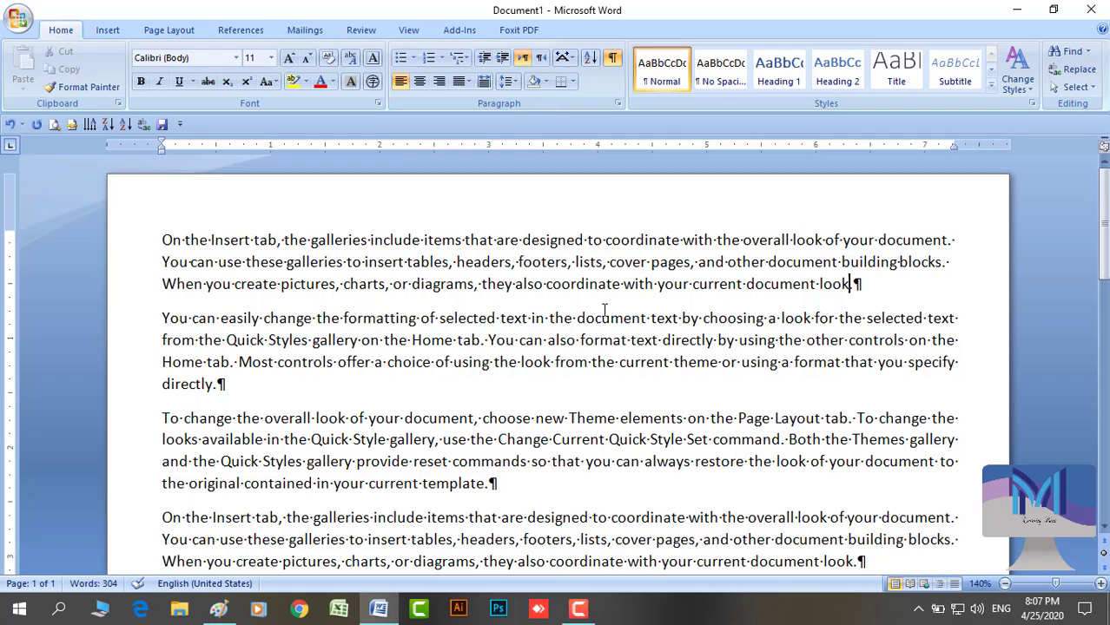
{"action": "left_click", "coordinate": [162, 318]}
{"action": "key", "text": "BackSpace"}
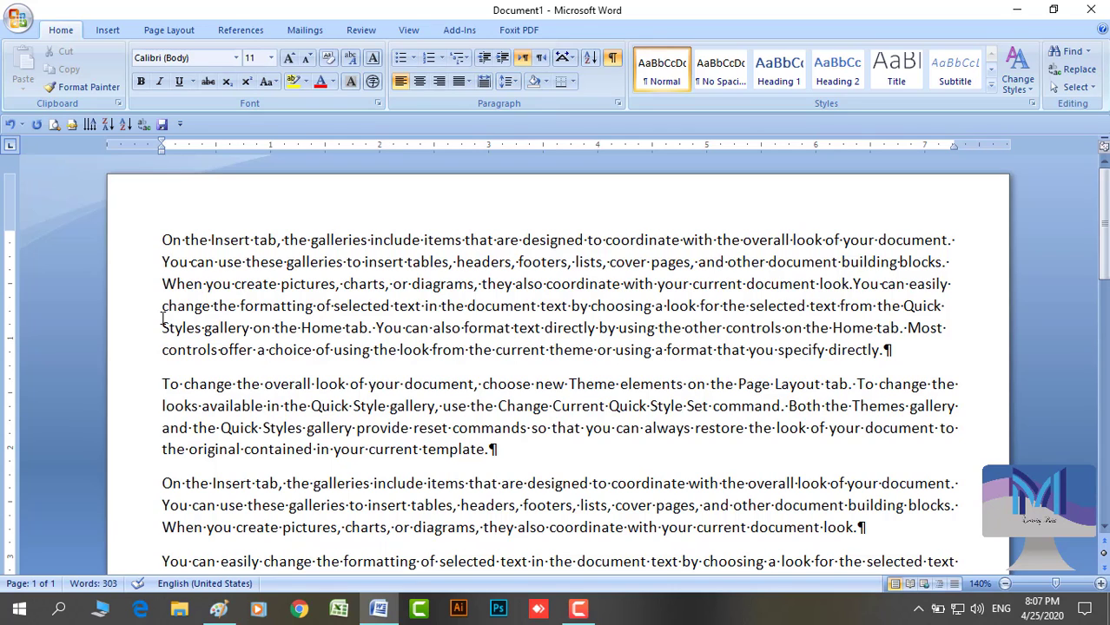
{"action": "key", "text": "Return"}
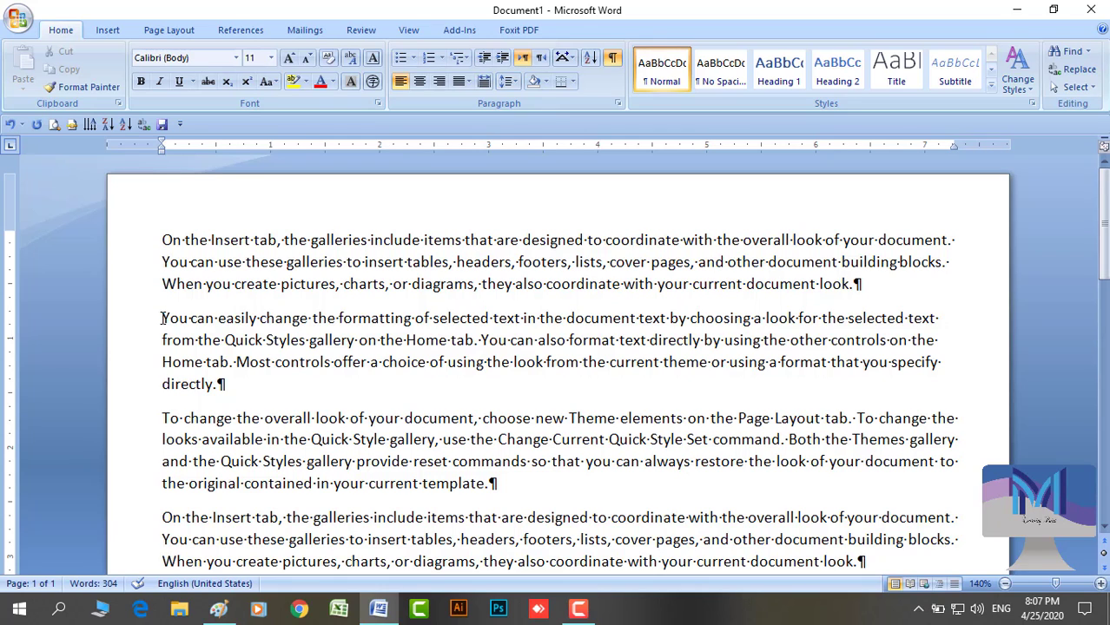
{"action": "key", "text": "BackSpace"}
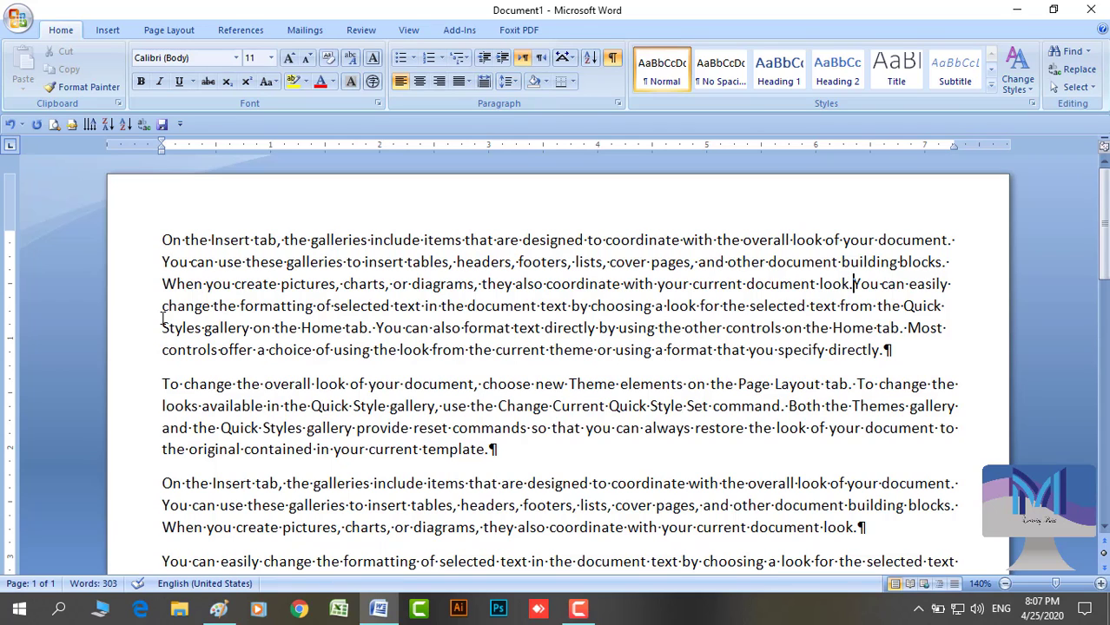
{"action": "key", "text": "shift+Return"}
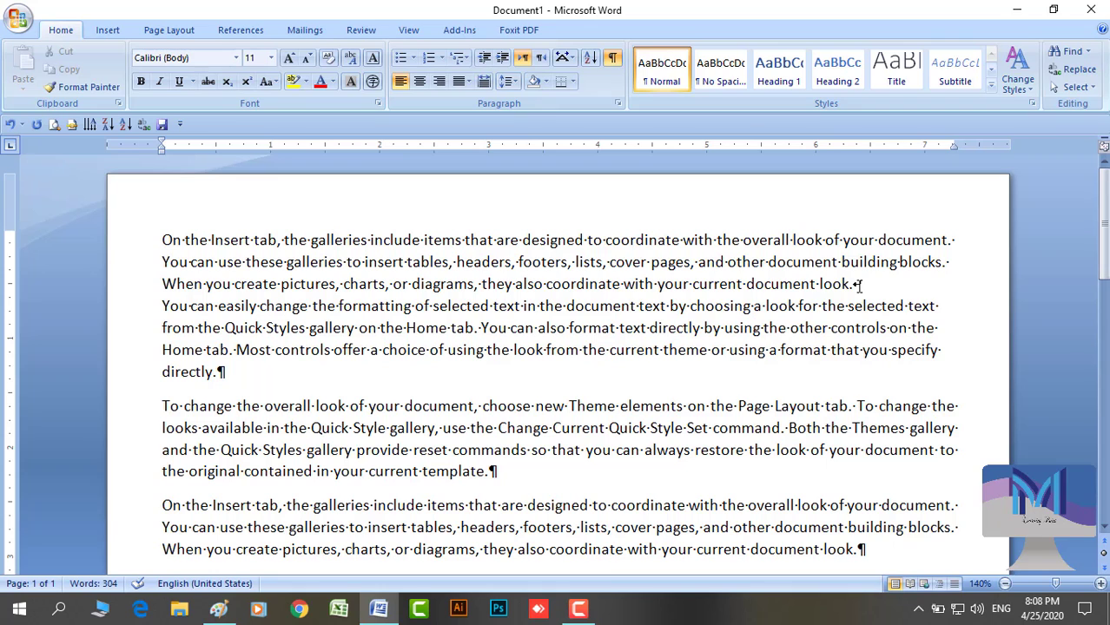
{"action": "key", "text": "Delete"}
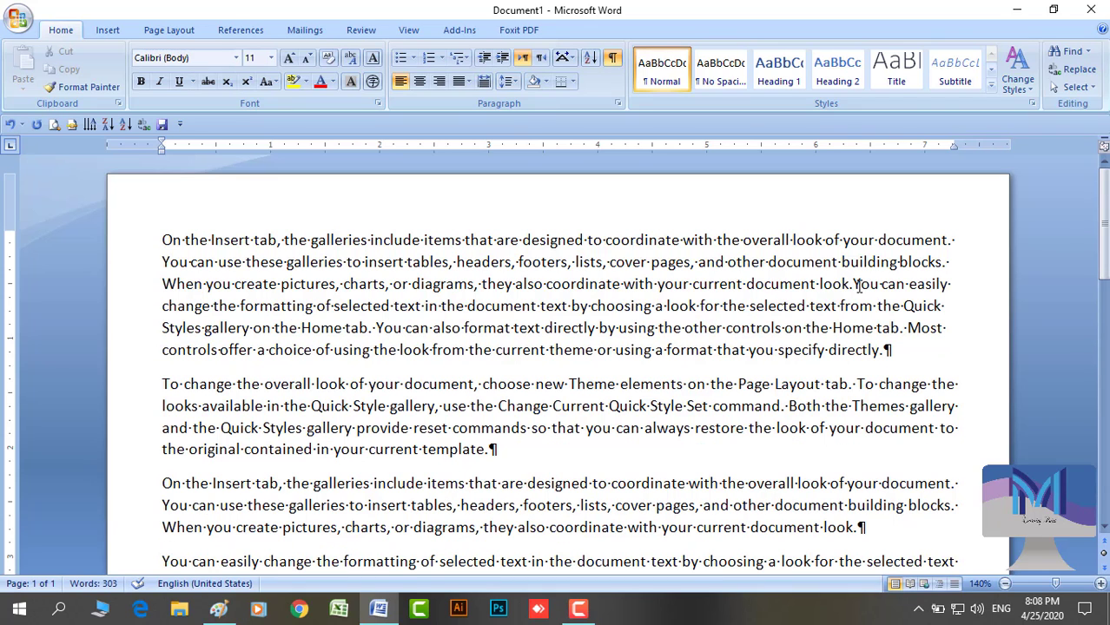
{"action": "key", "text": "Return"}
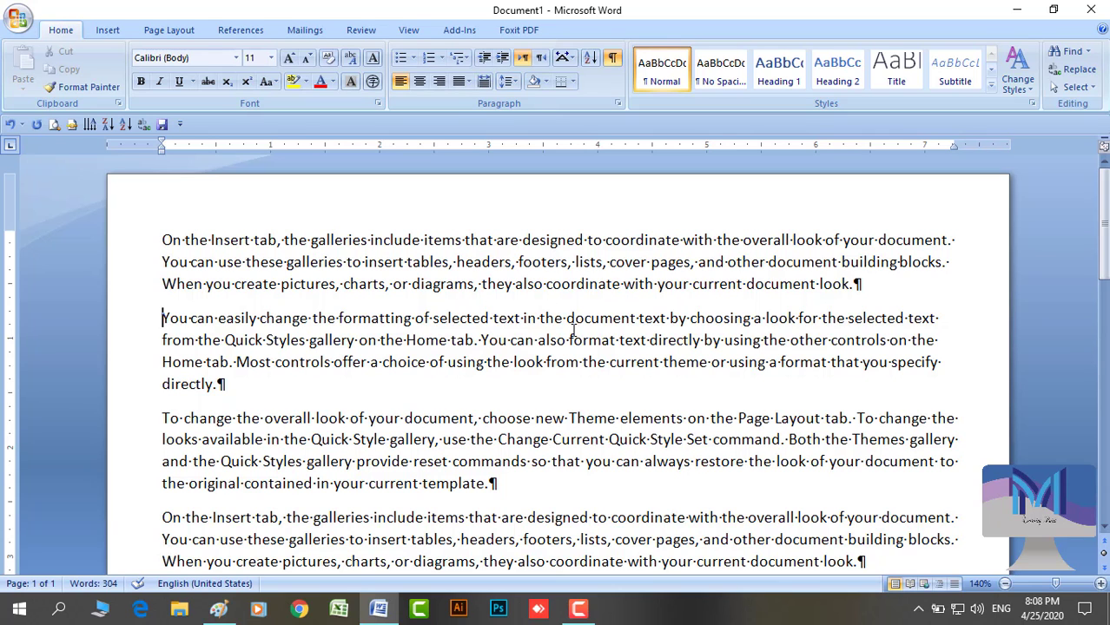
Turn off Show/Hide ¶ to hide the formatting marks
{"action": "left_click", "coordinate": [614, 60]}
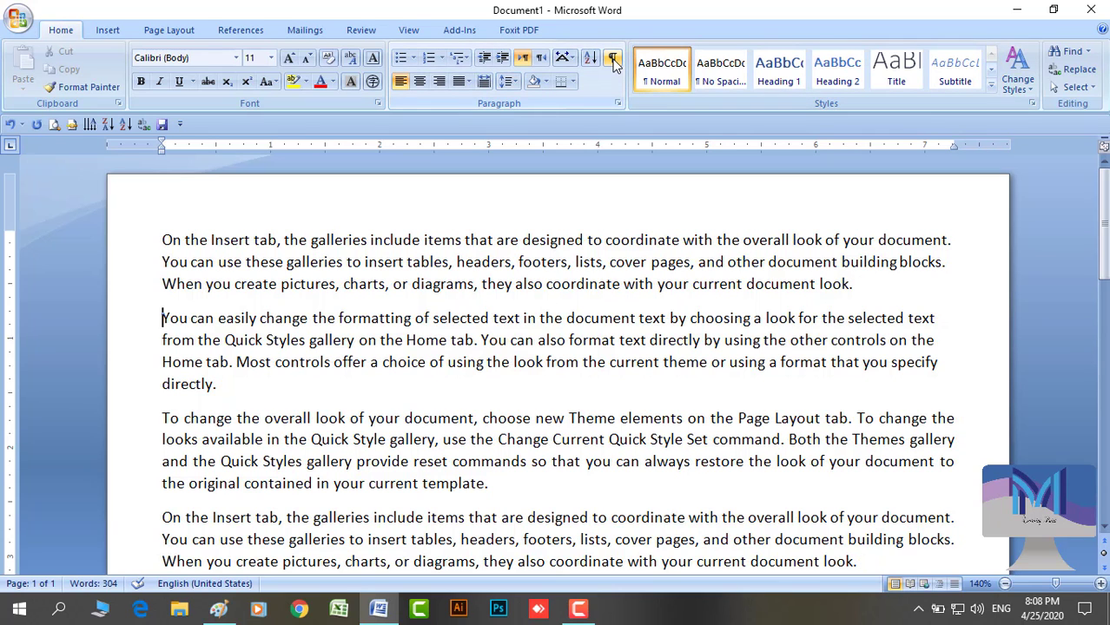
{"action": "scroll", "coordinate": [643, 390], "scroll_direction": "down", "scroll_amount": 3}
{"action": "scroll", "coordinate": [639, 385], "scroll_direction": "down", "scroll_amount": 1}
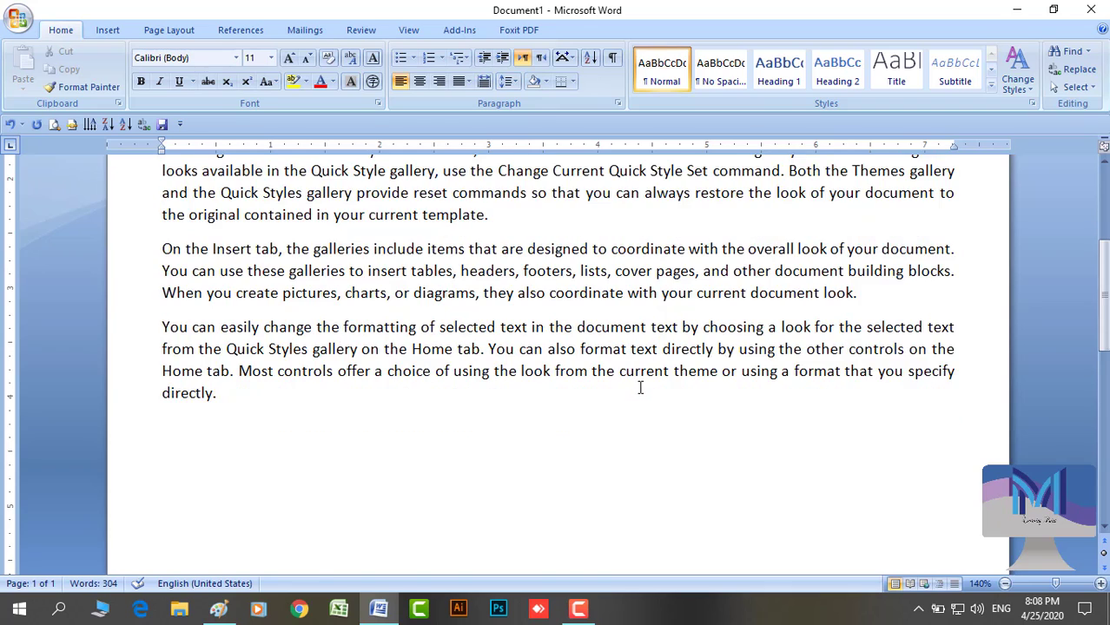
{"action": "scroll", "coordinate": [639, 385], "scroll_direction": "up", "scroll_amount": 4}
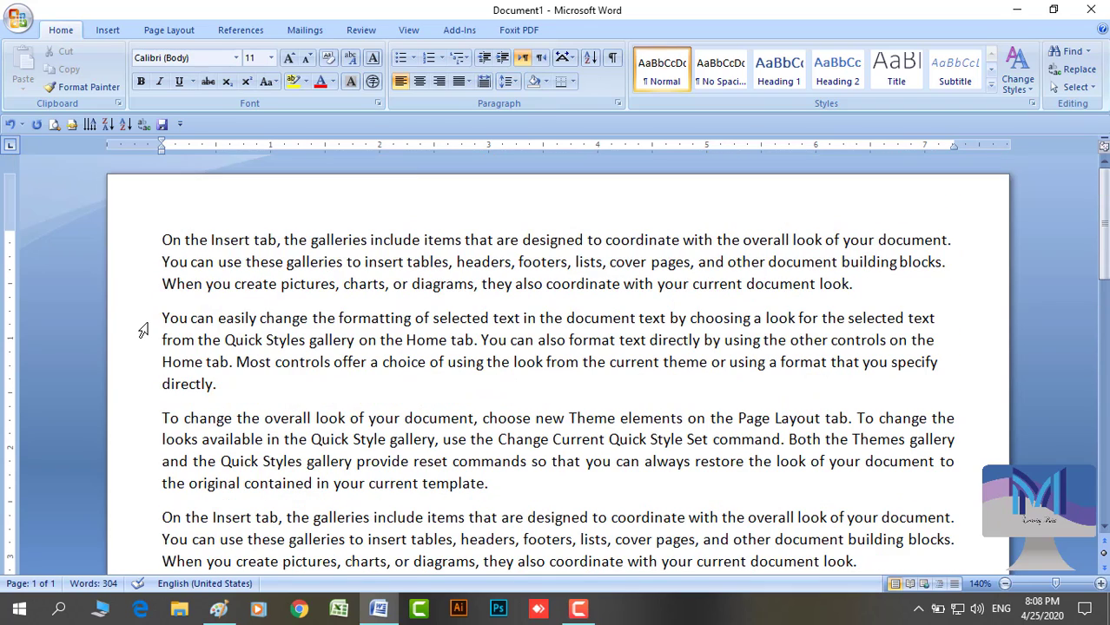
Join the second paragraph onto the first and split it off again, twice
{"action": "key", "text": "BackSpace"}
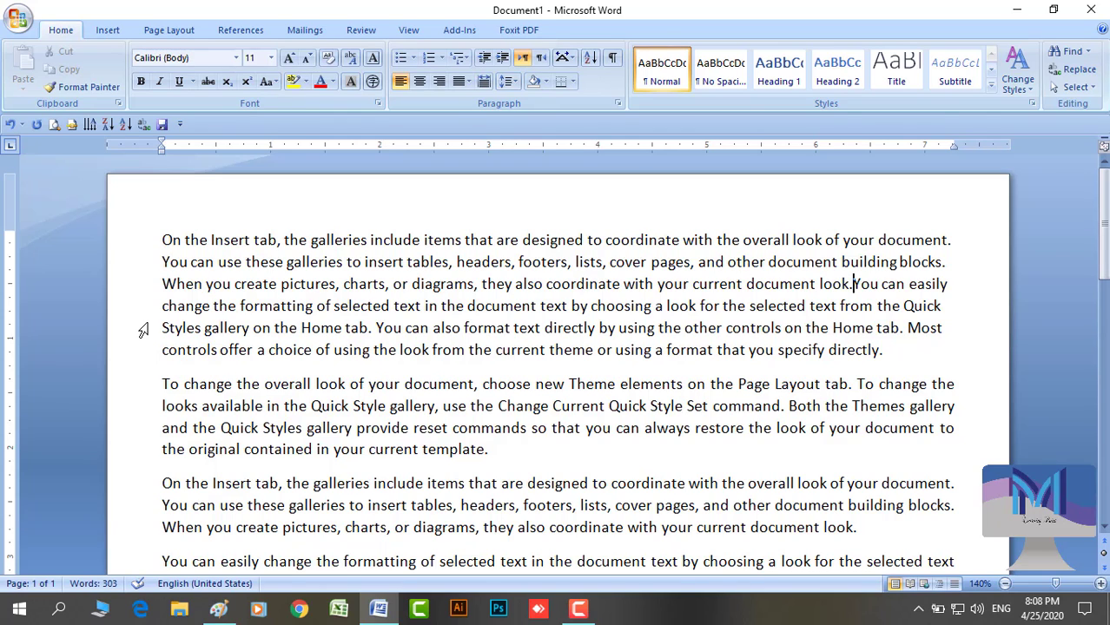
{"action": "key", "text": "Return"}
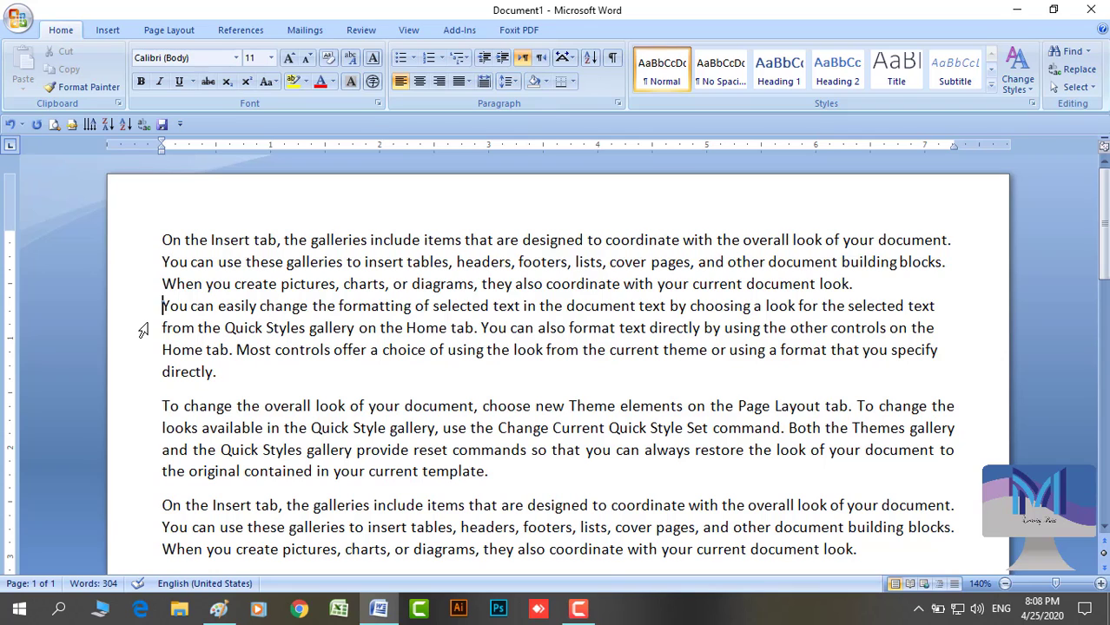
{"action": "key", "text": "BackSpace"}
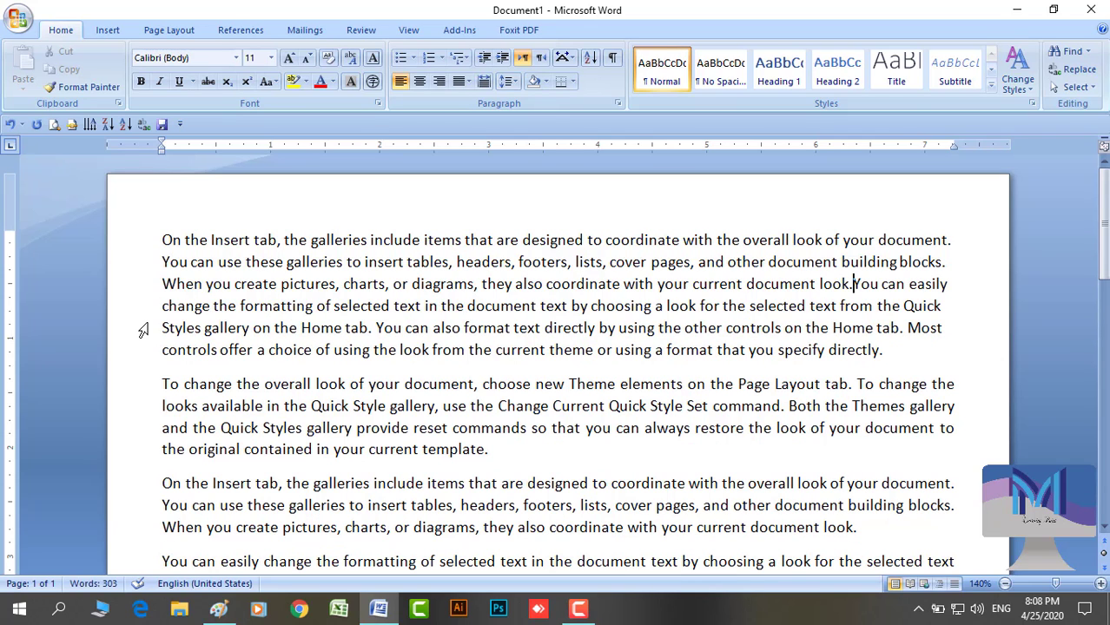
{"action": "key", "text": "Return"}
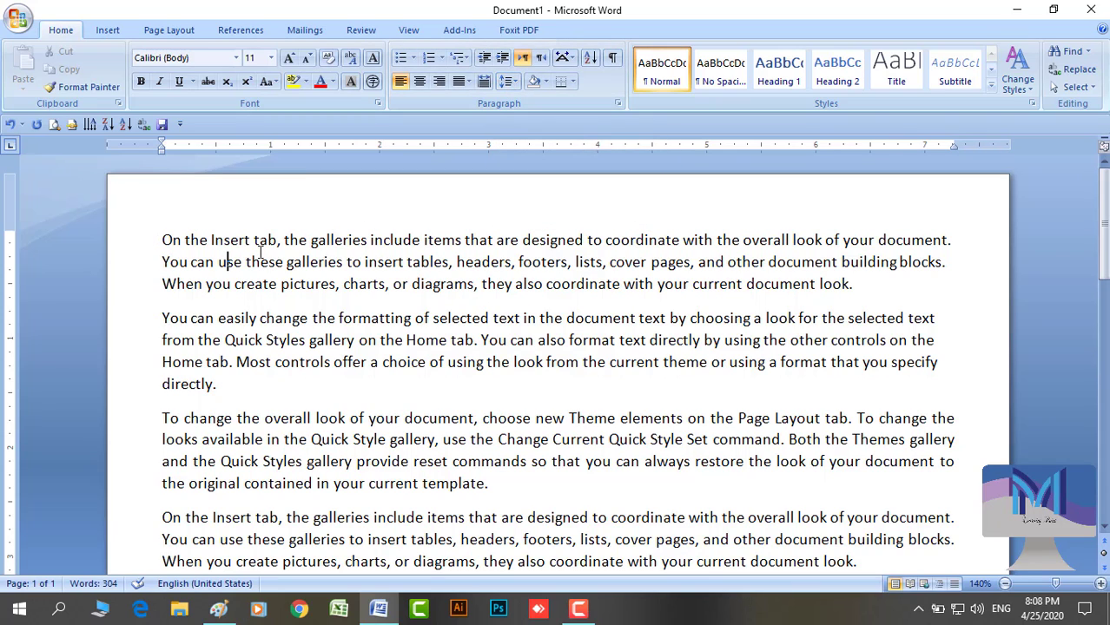
Try 1.5 and 3.0 line spacing on the first paragraph, then set it to 1.0
{"action": "left_click", "coordinate": [507, 81]}
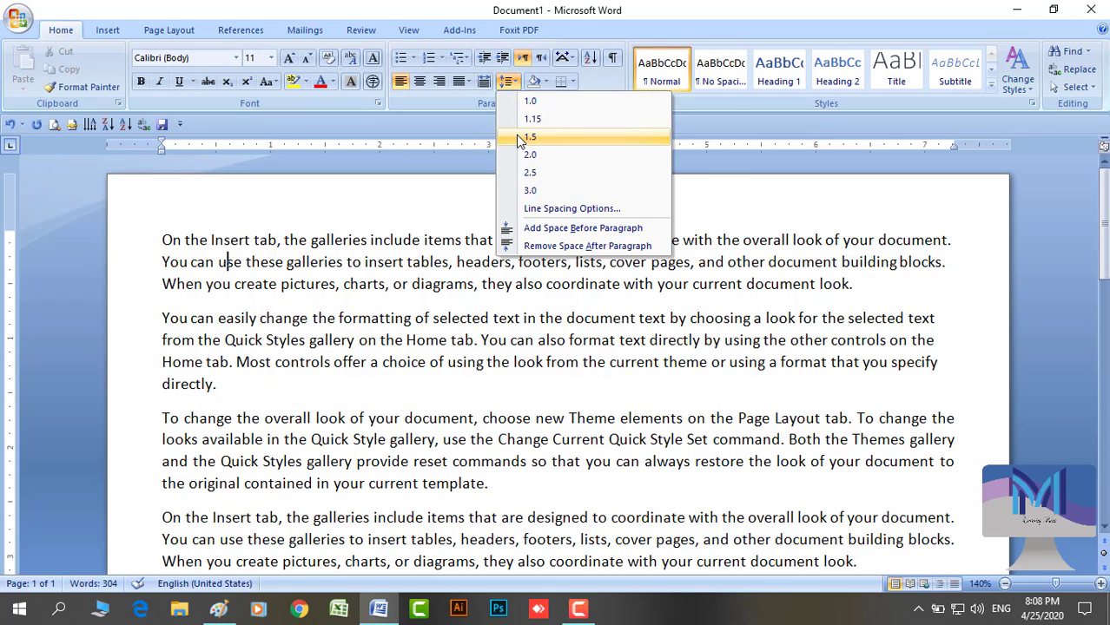
{"action": "left_click", "coordinate": [520, 138]}
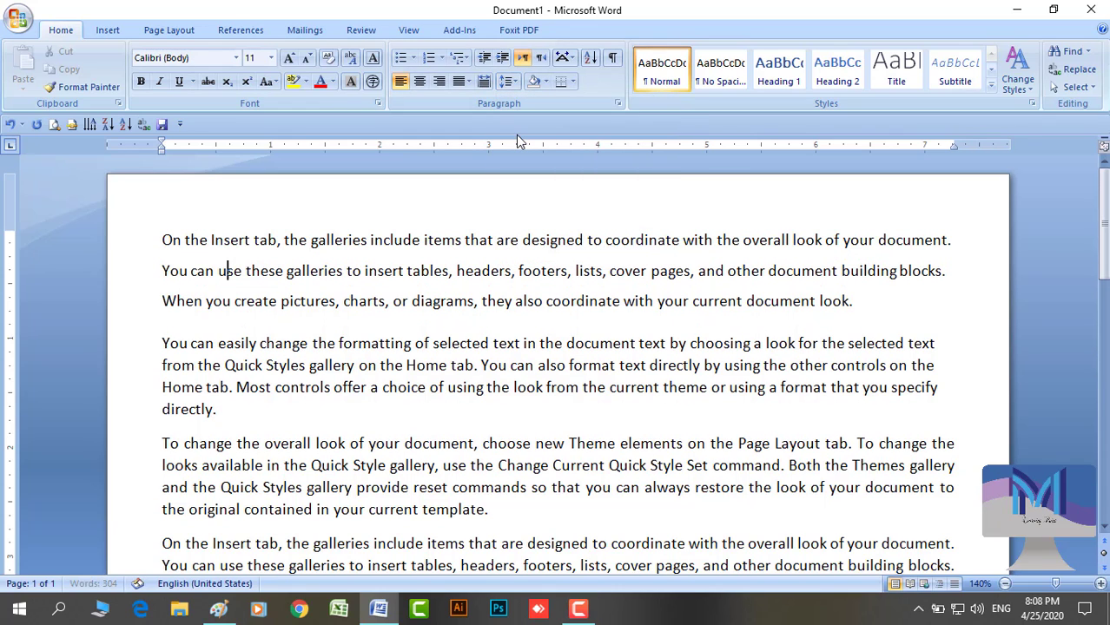
{"action": "left_click", "coordinate": [512, 82]}
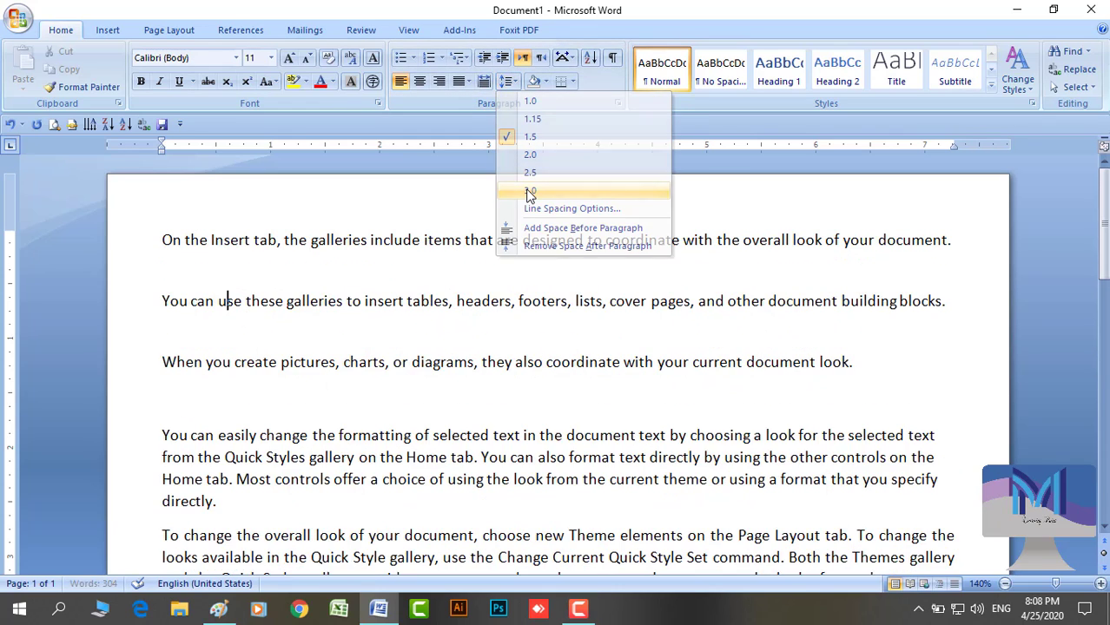
{"action": "left_click", "coordinate": [502, 188]}
{"action": "left_click", "coordinate": [509, 82]}
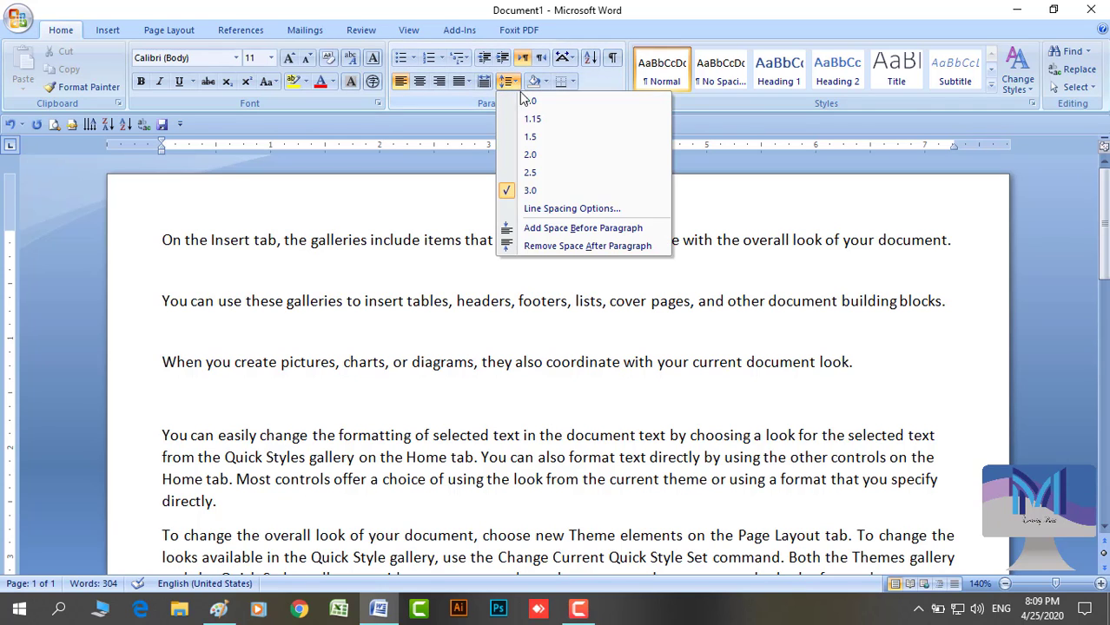
{"action": "left_click", "coordinate": [529, 103]}
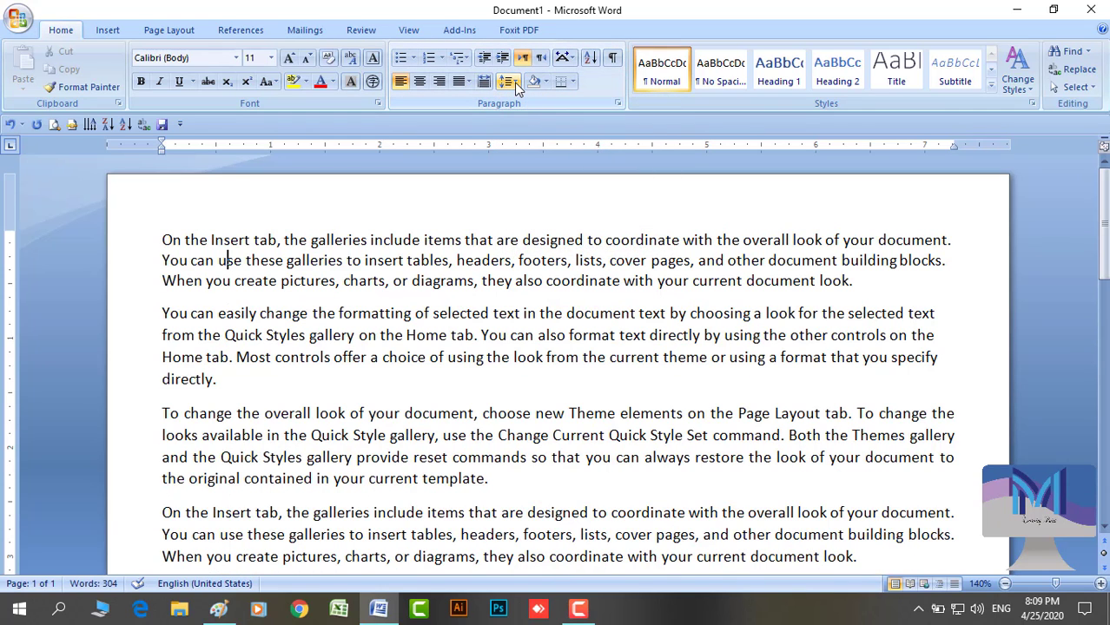
Toggle space before and after the first paragraph, keeping the gap after, then open Line Spacing Options
{"action": "left_click", "coordinate": [513, 81]}
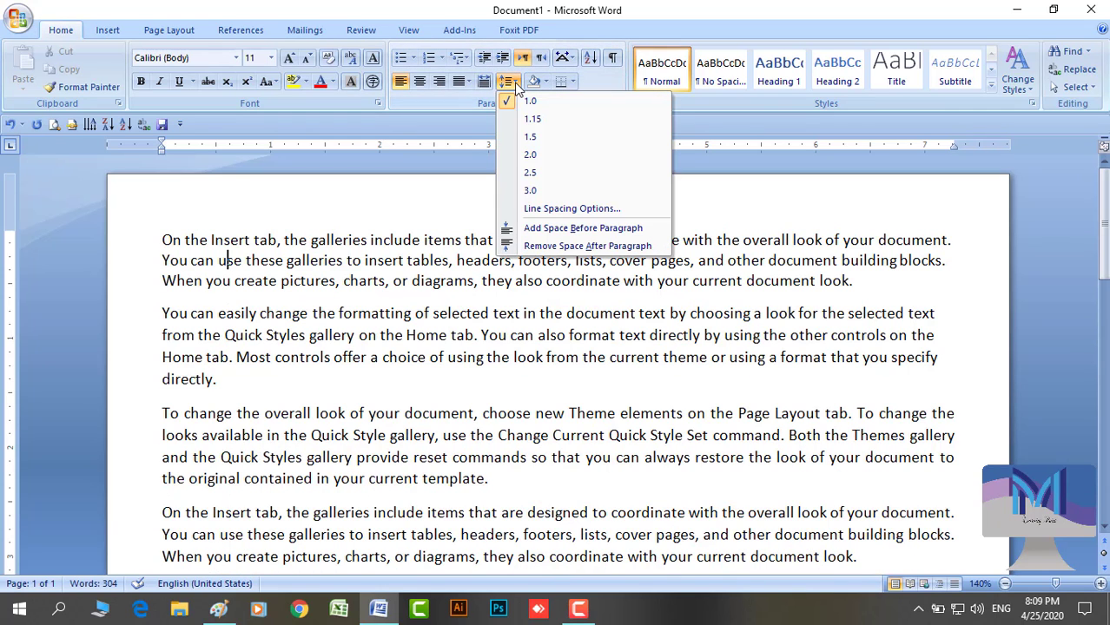
{"action": "left_click", "coordinate": [614, 230]}
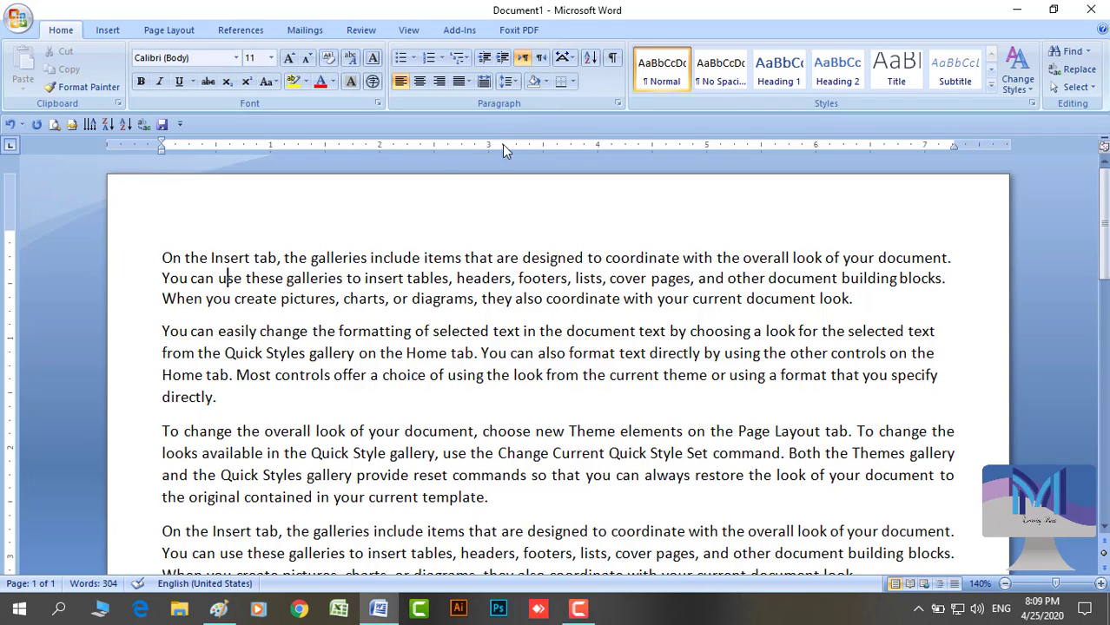
{"action": "left_click", "coordinate": [508, 81]}
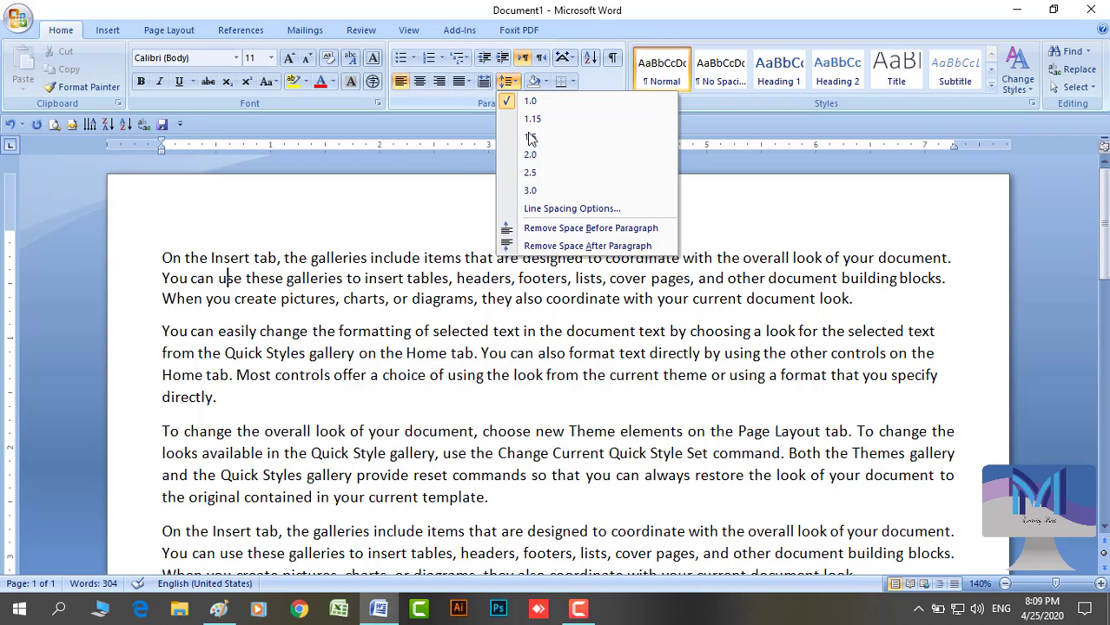
{"action": "left_click", "coordinate": [540, 229]}
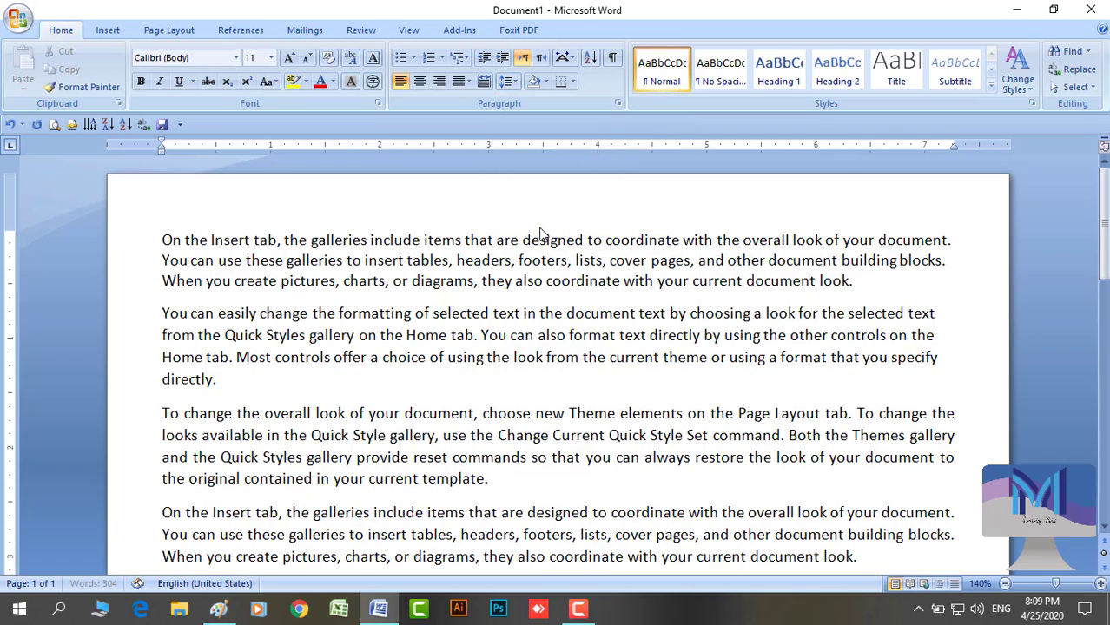
{"action": "left_click", "coordinate": [508, 82]}
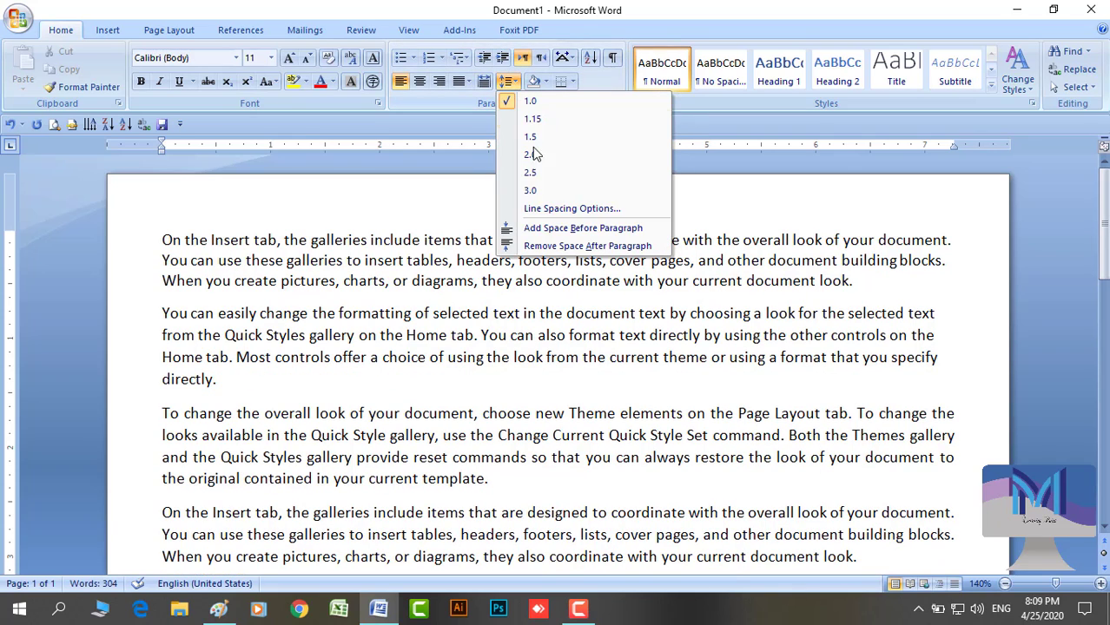
{"action": "left_click", "coordinate": [538, 247]}
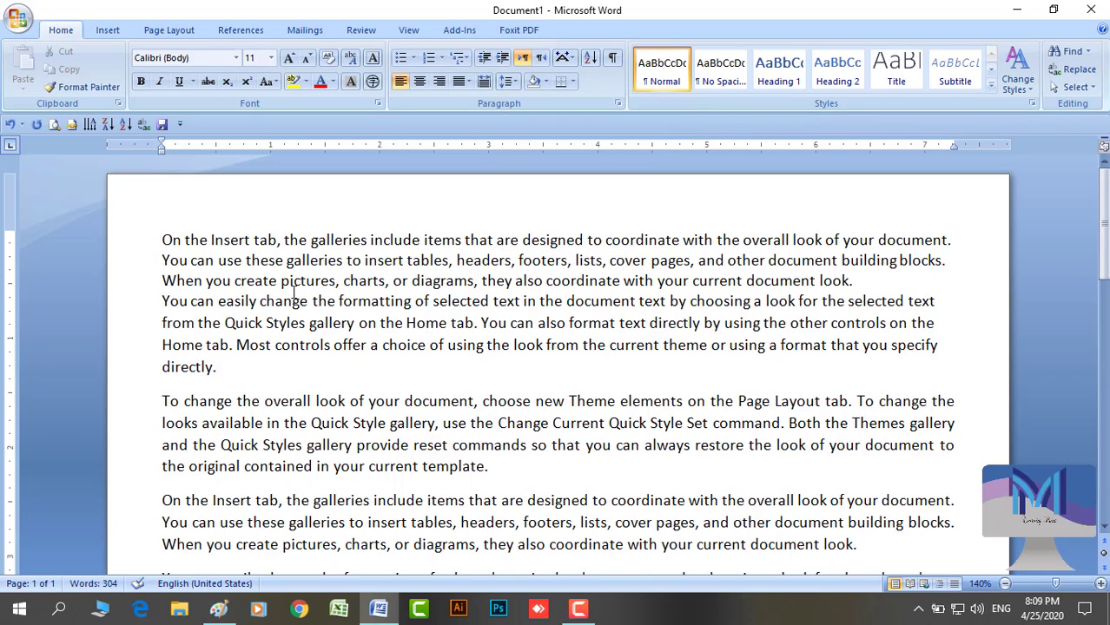
{"action": "left_click", "coordinate": [507, 81]}
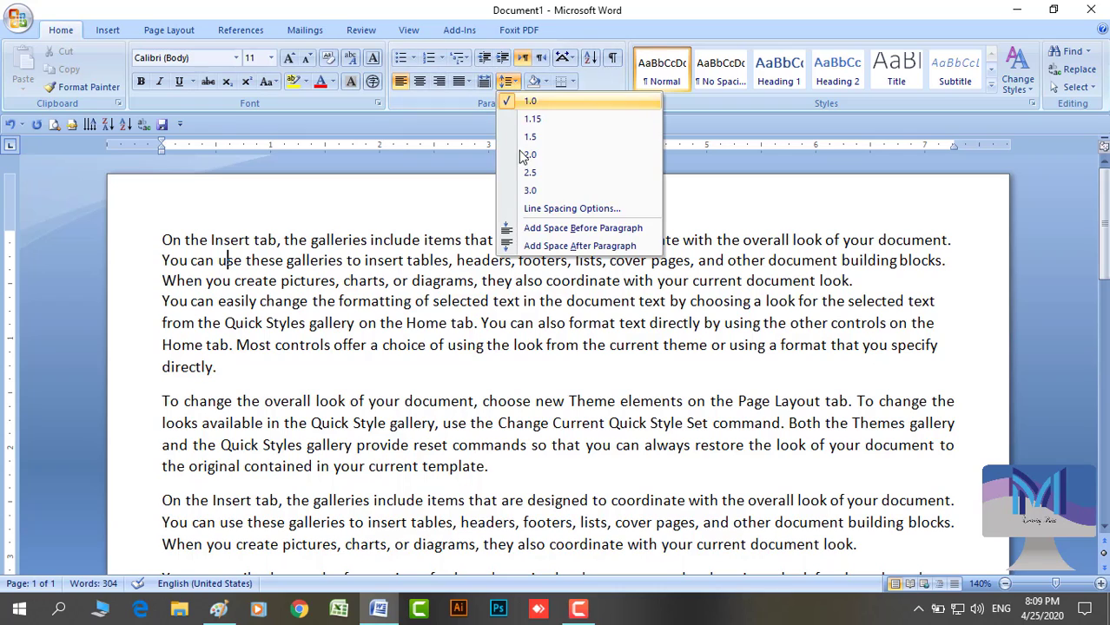
{"action": "left_click", "coordinate": [547, 246]}
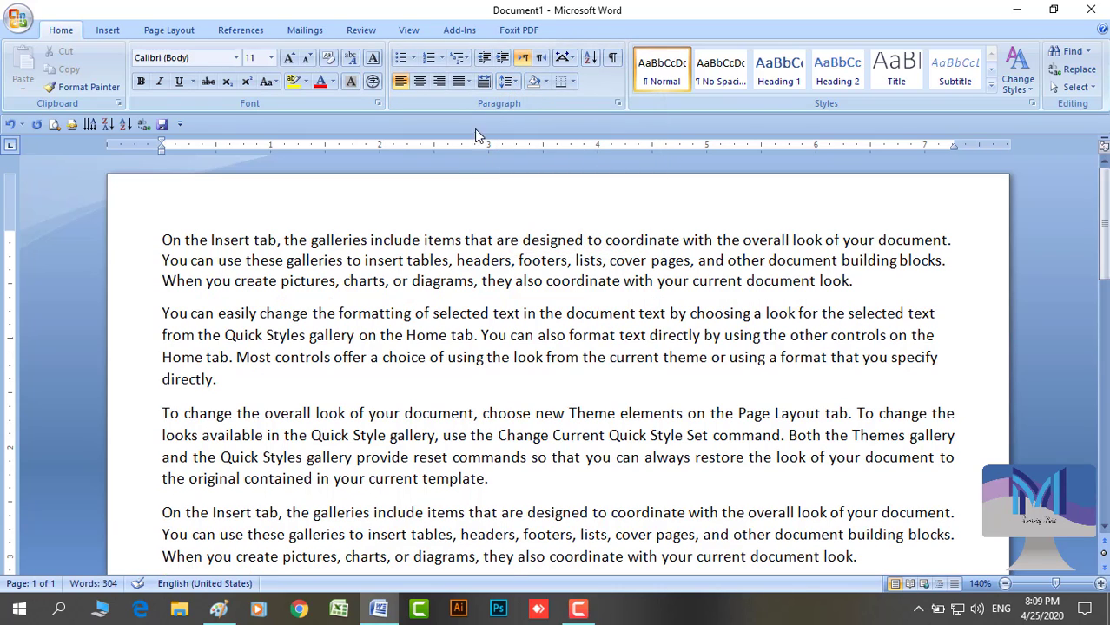
{"action": "left_click", "coordinate": [512, 80]}
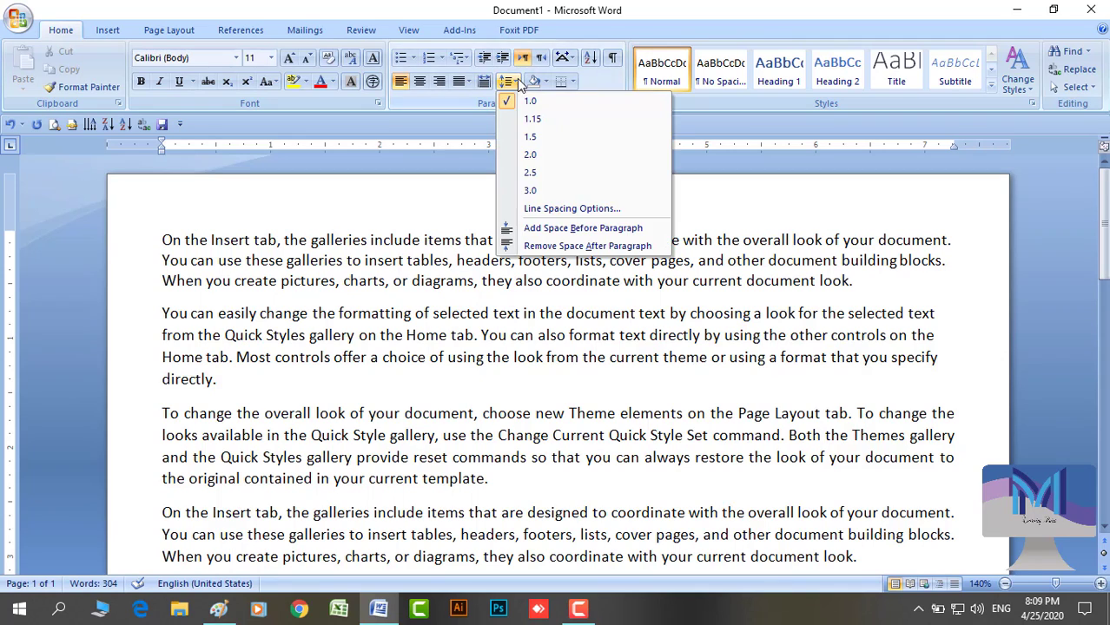
{"action": "left_click", "coordinate": [554, 210]}
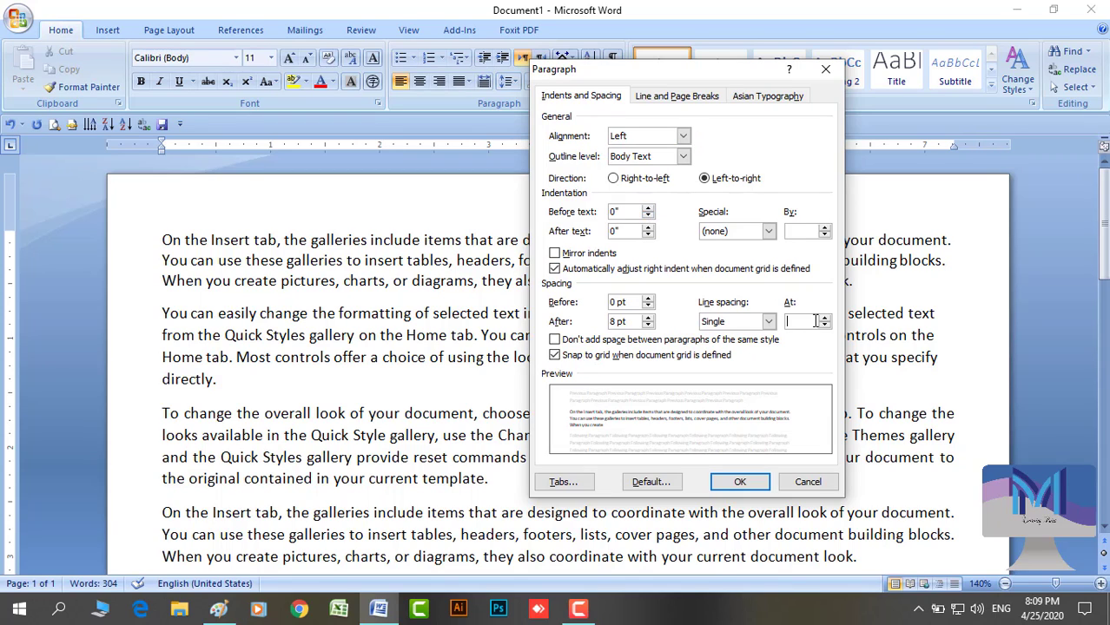
Set Line spacing to 1.5 lines in the Paragraph dialog and apply it
{"action": "left_click", "coordinate": [769, 323]}
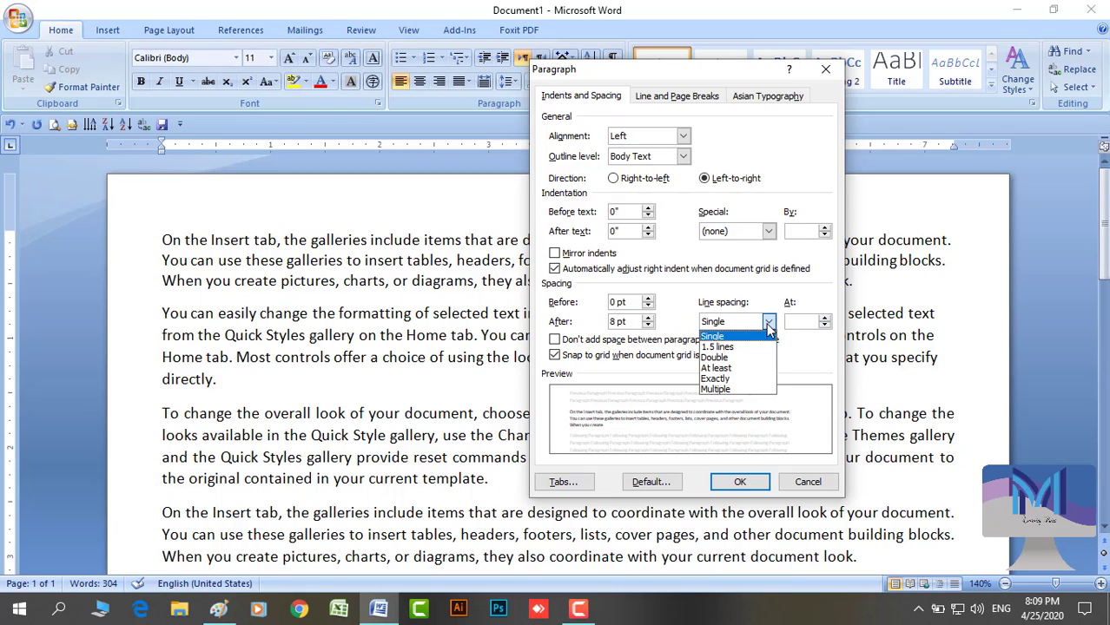
{"action": "left_click", "coordinate": [763, 347]}
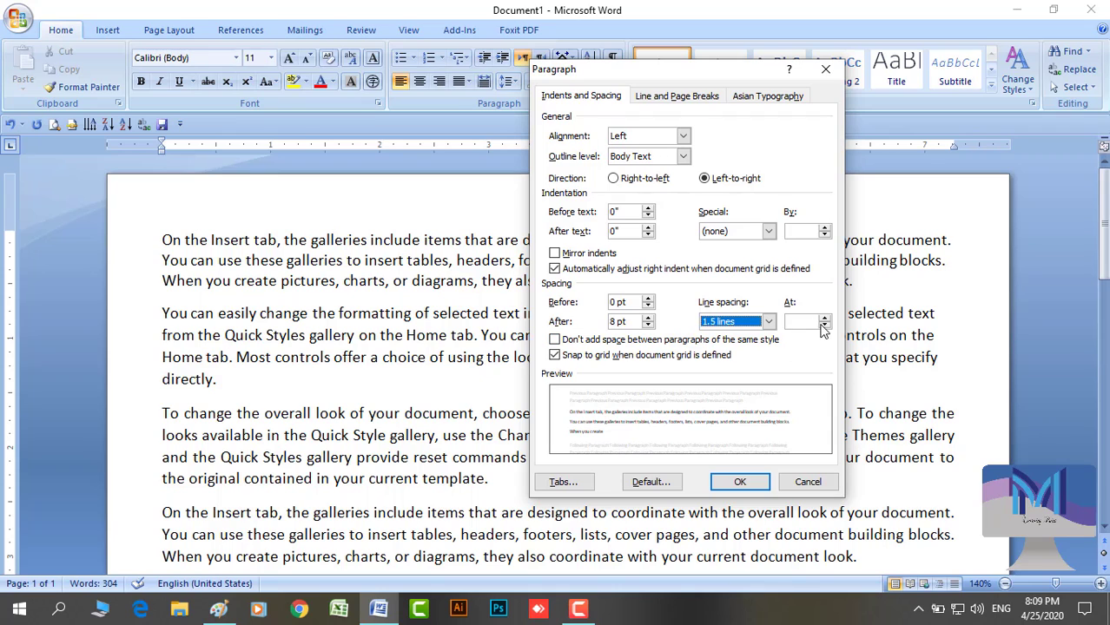
{"action": "left_click", "coordinate": [742, 482]}
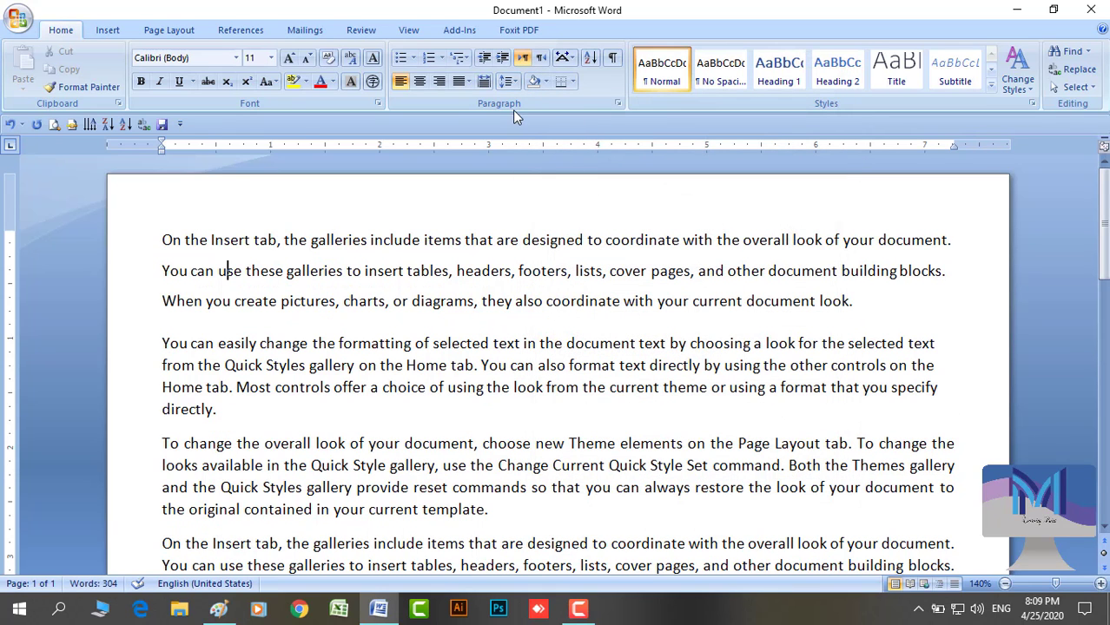
Reopen Line Spacing Options and set Line spacing back to Single
{"action": "left_click", "coordinate": [510, 83]}
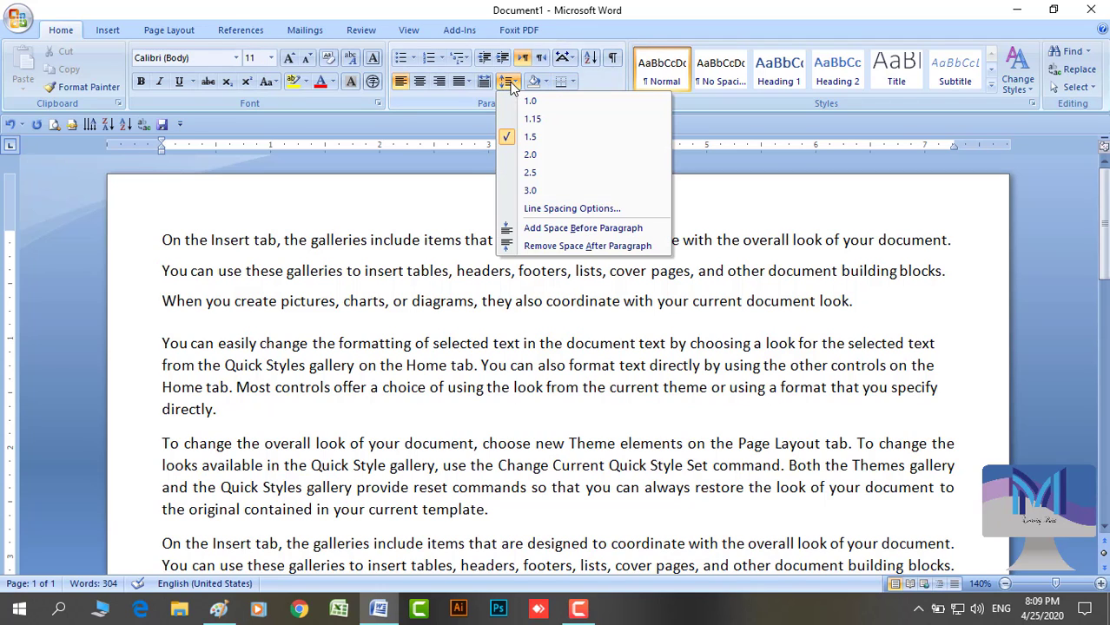
{"action": "left_click", "coordinate": [571, 209]}
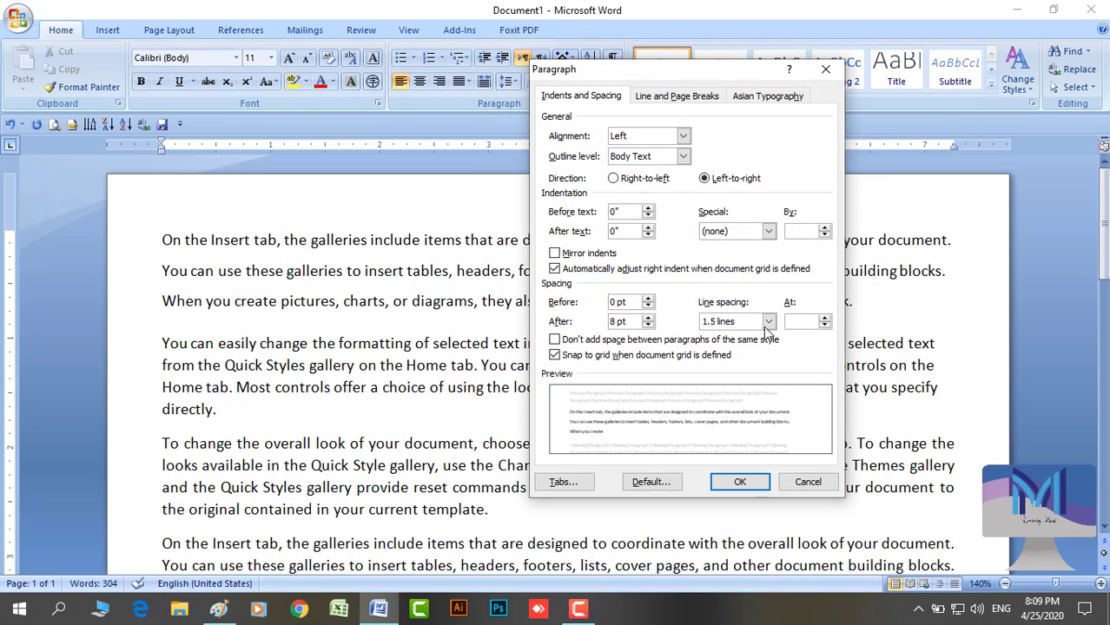
{"action": "left_click", "coordinate": [765, 326]}
{"action": "left_click", "coordinate": [738, 334]}
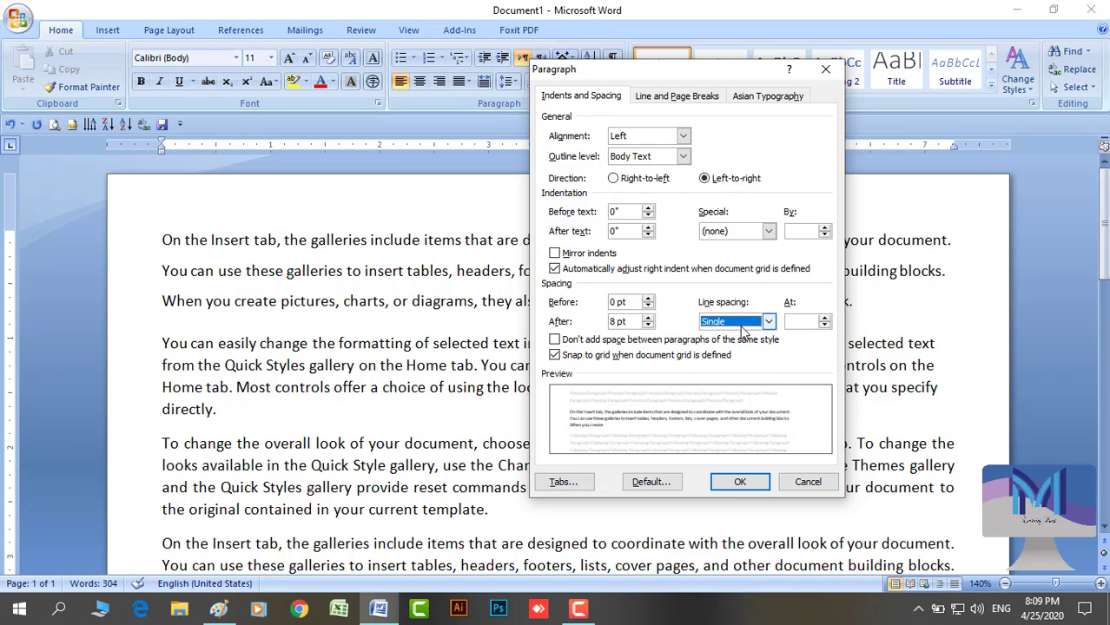
{"action": "left_click", "coordinate": [740, 482]}
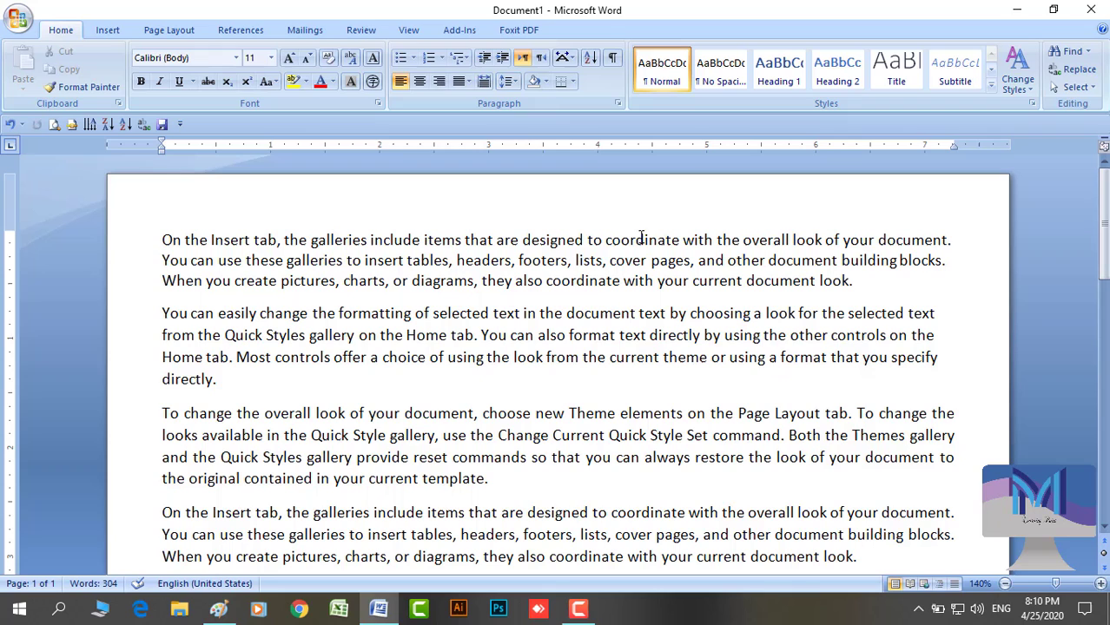
{"action": "left_click", "coordinate": [545, 81]}
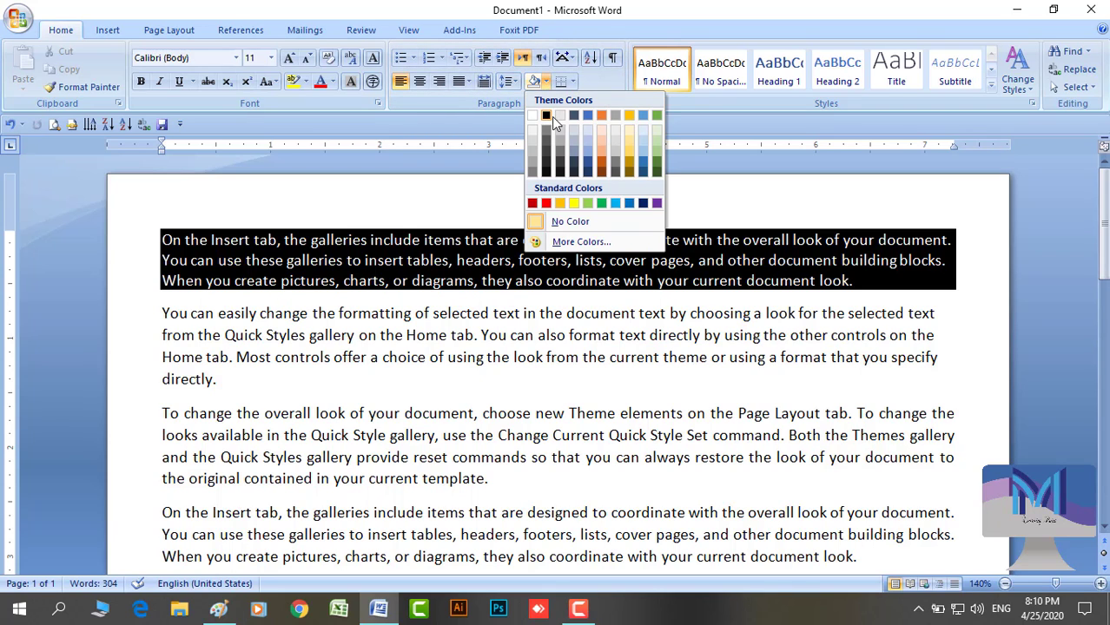
{"action": "left_click", "coordinate": [602, 115]}
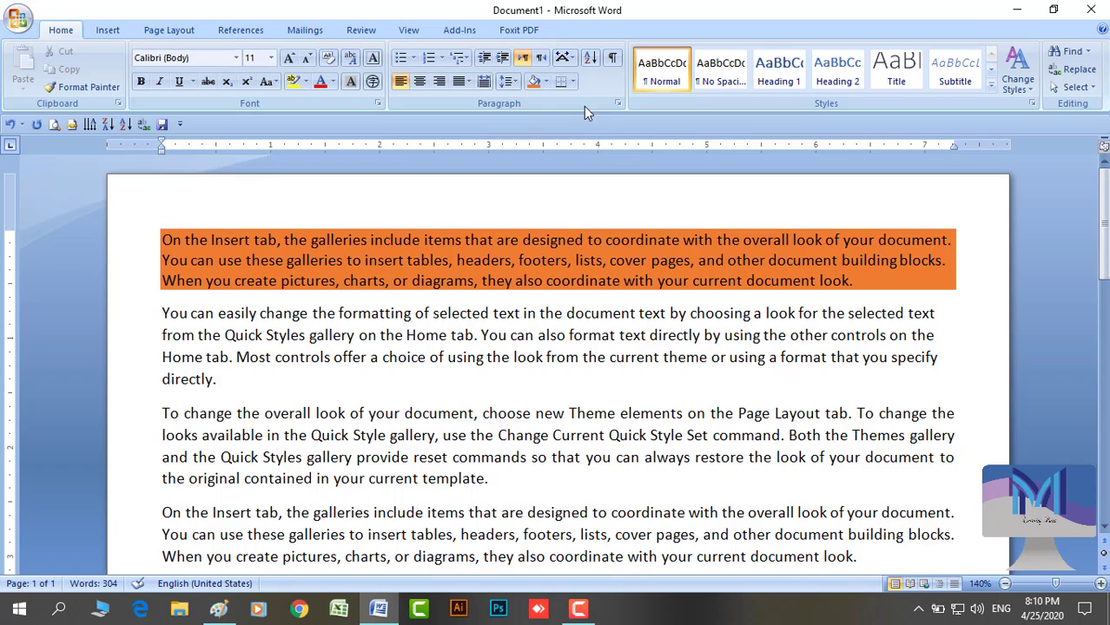
{"action": "left_click", "coordinate": [260, 260]}
{"action": "left_click", "coordinate": [535, 81]}
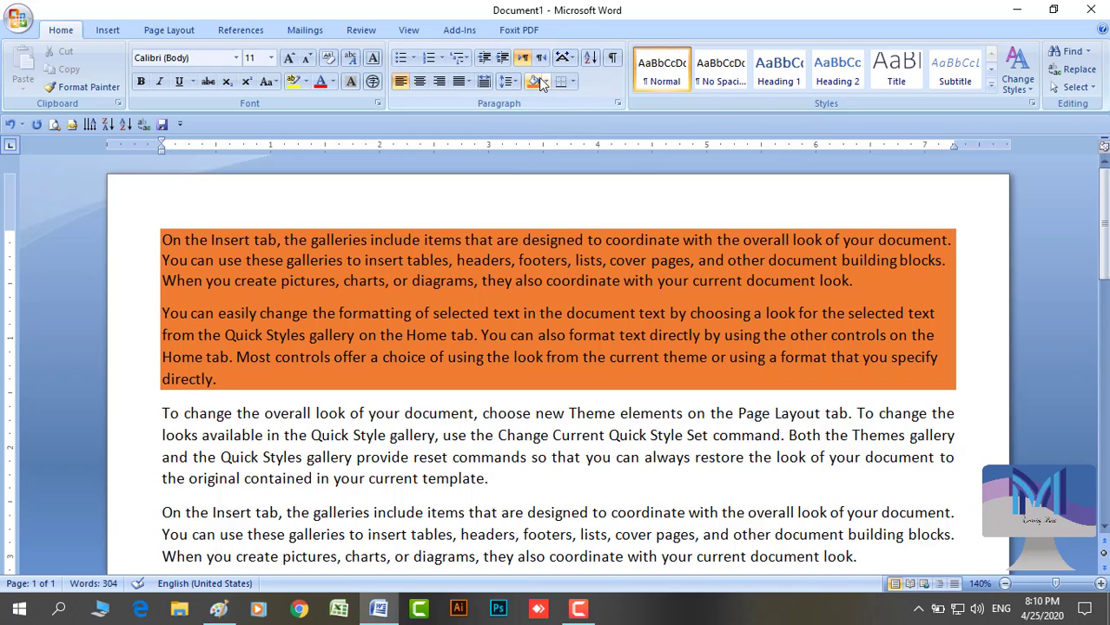
{"action": "left_click", "coordinate": [546, 84]}
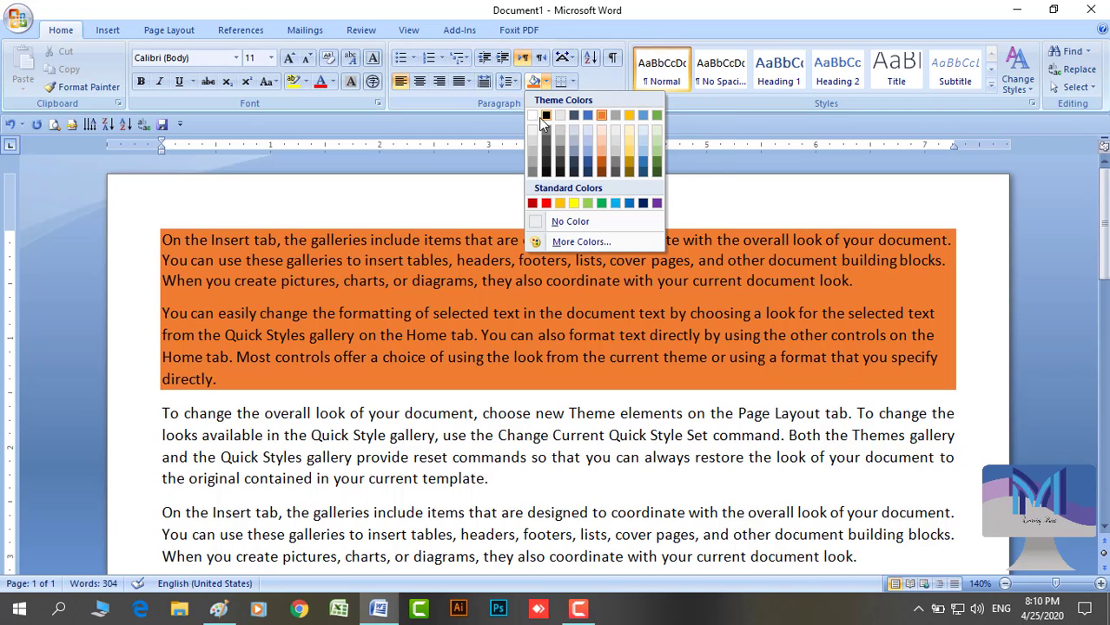
{"action": "left_click", "coordinate": [538, 225]}
{"action": "left_click", "coordinate": [471, 280]}
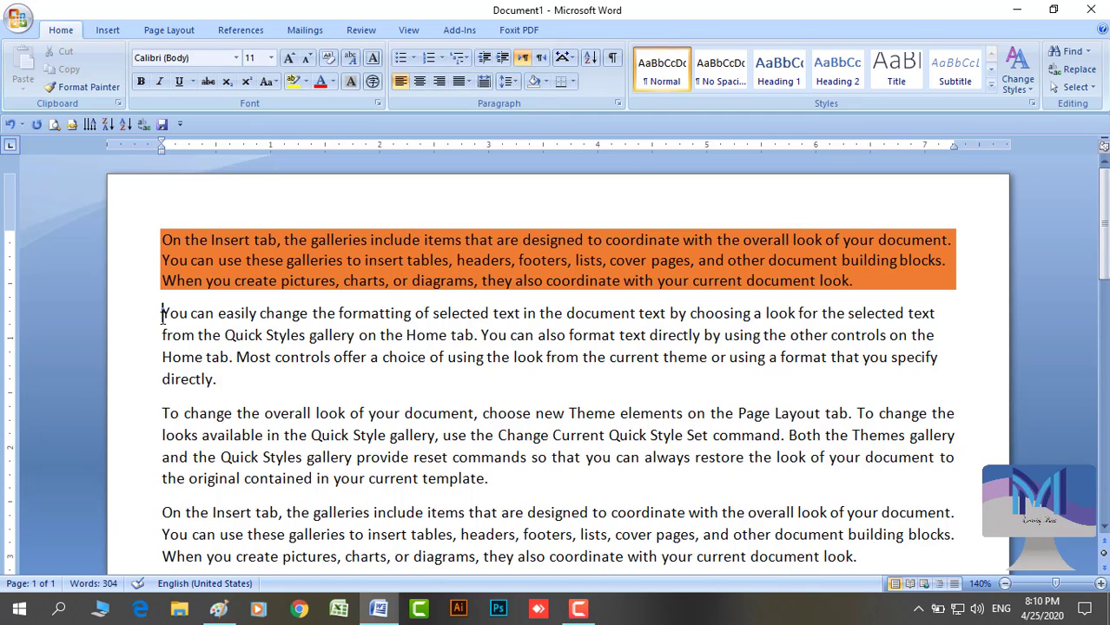
{"action": "key", "text": "BackSpace"}
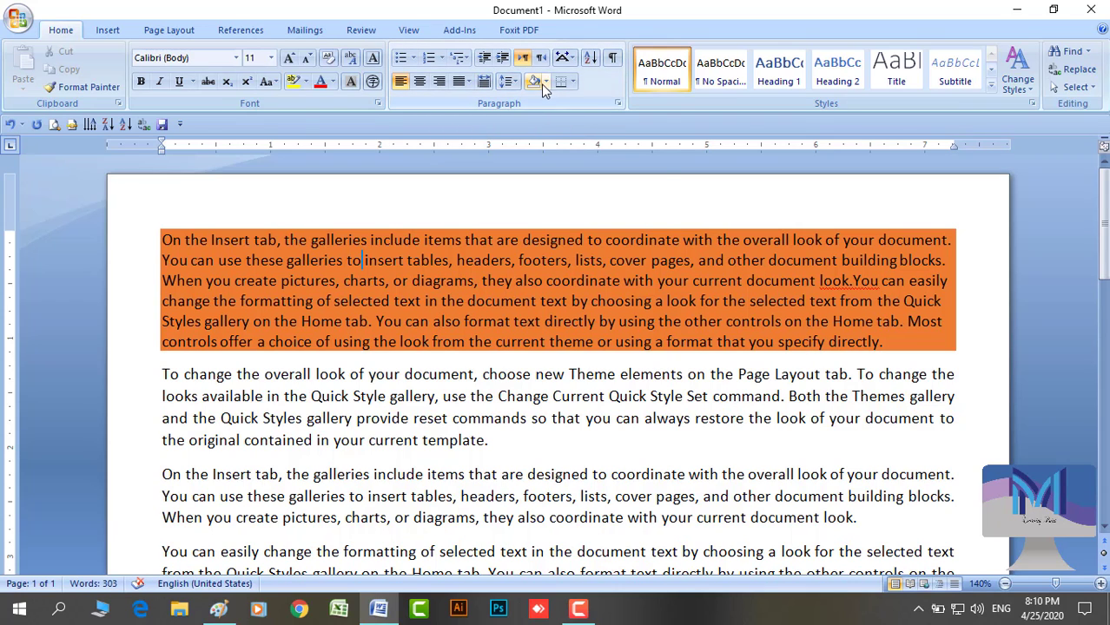
{"action": "left_click", "coordinate": [544, 82]}
{"action": "left_click", "coordinate": [556, 222]}
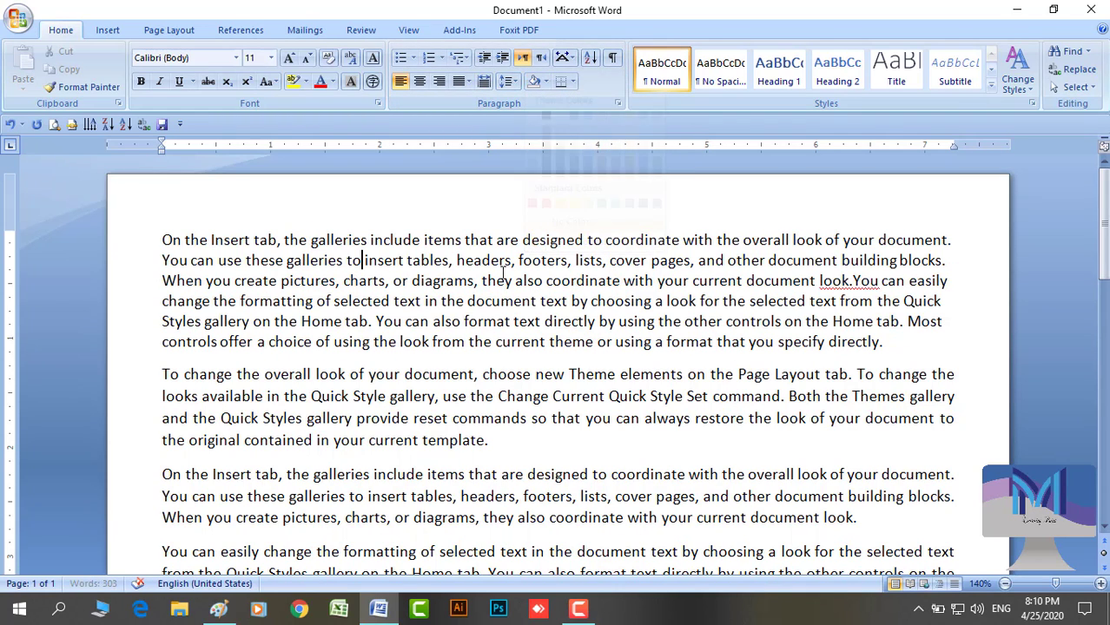
{"action": "left_click", "coordinate": [853, 284]}
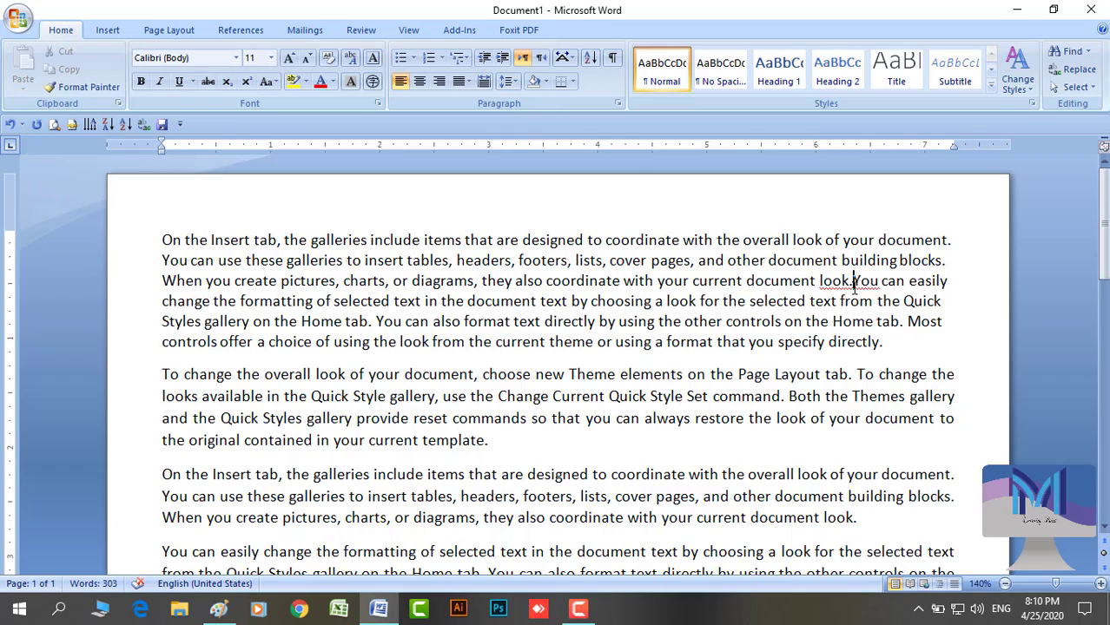
{"action": "key", "text": "Return"}
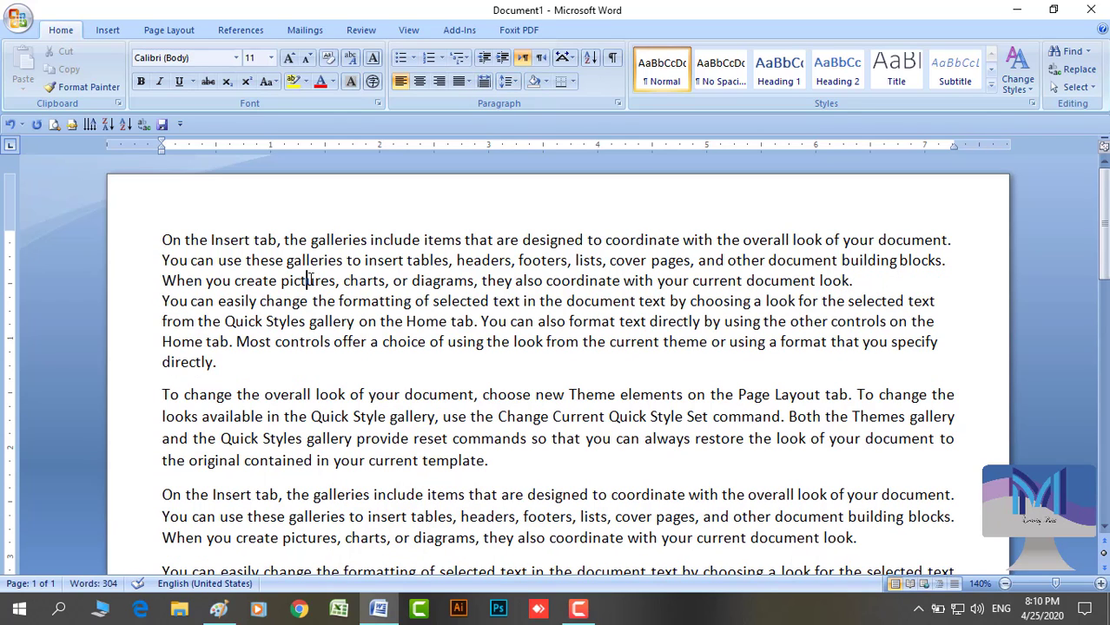
{"action": "left_click", "coordinate": [546, 80]}
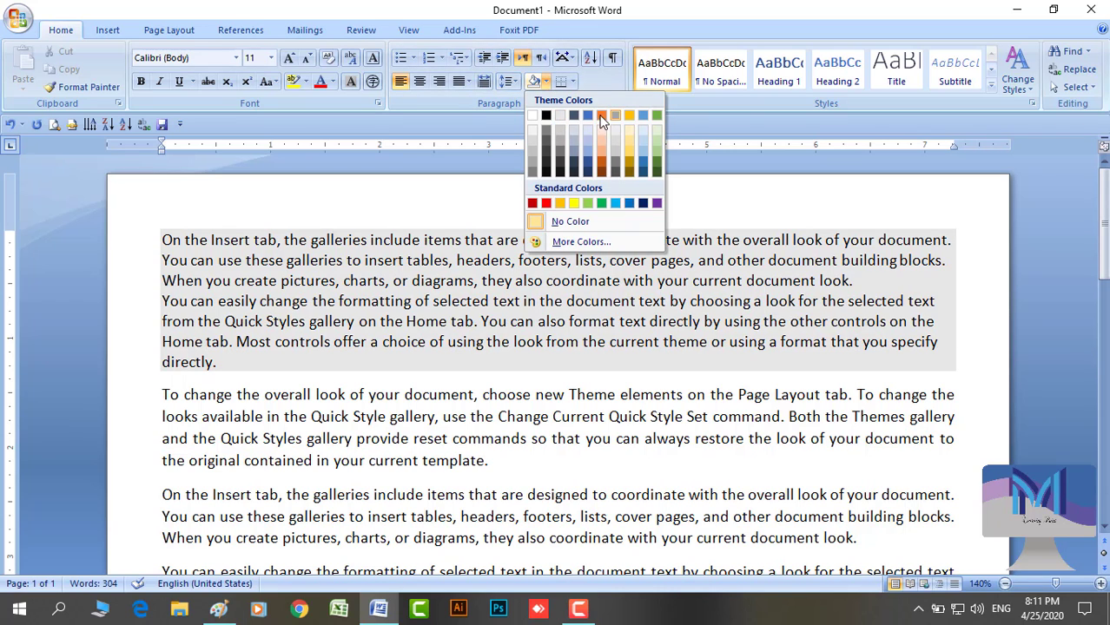
{"action": "left_click", "coordinate": [588, 115]}
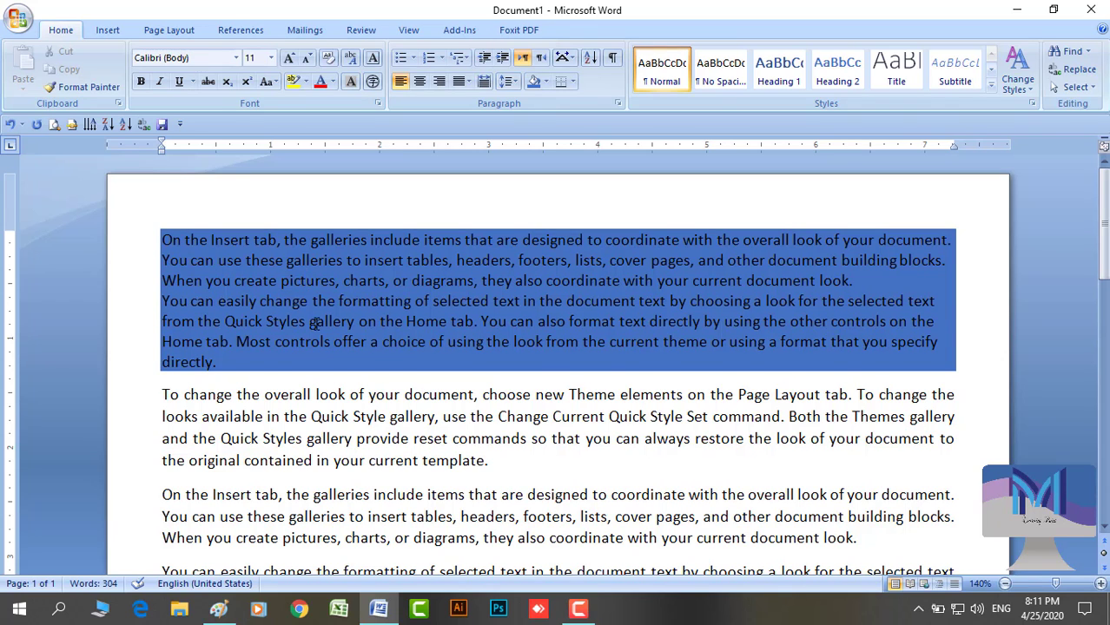
{"action": "key", "text": "ctrl+z"}
{"action": "key", "text": "ctrl+z"}
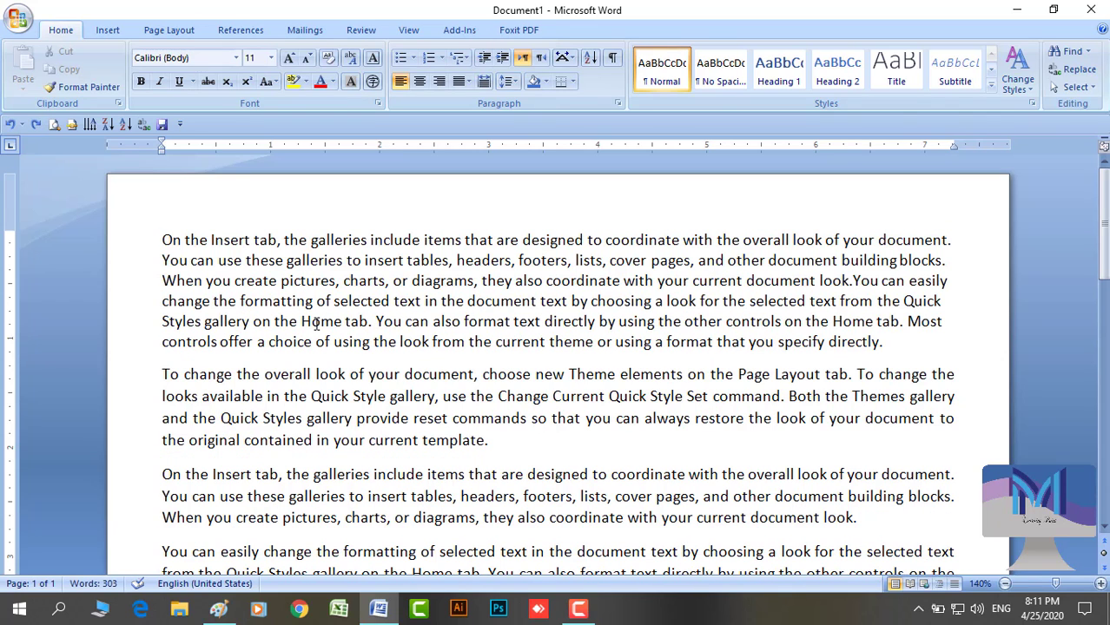
{"action": "key", "text": "ctrl+y"}
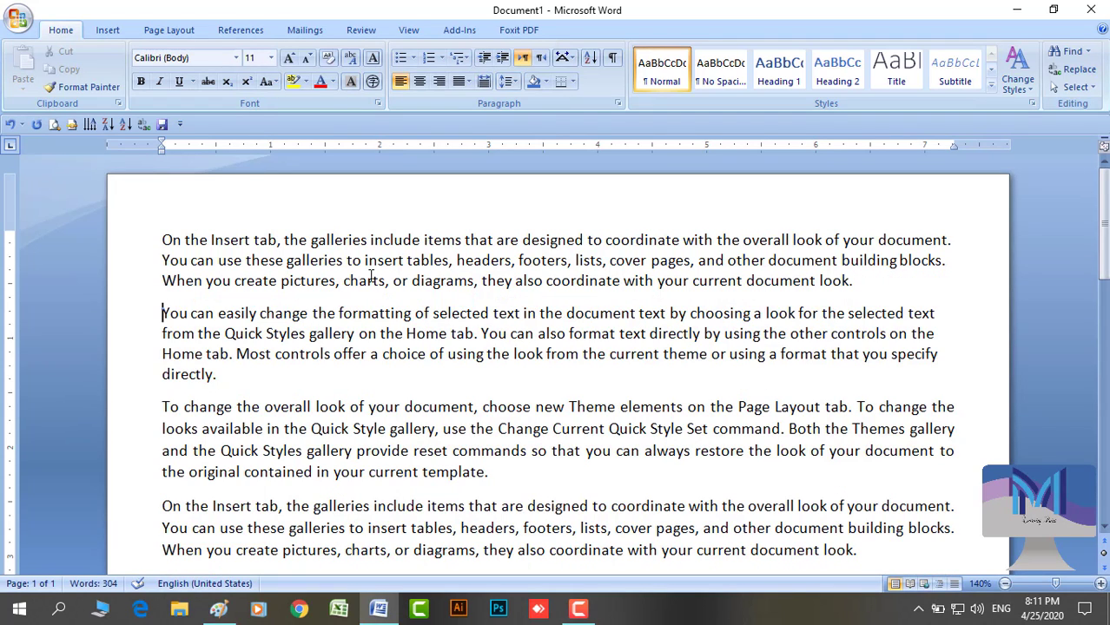
{"action": "triple_click", "coordinate": [476, 265]}
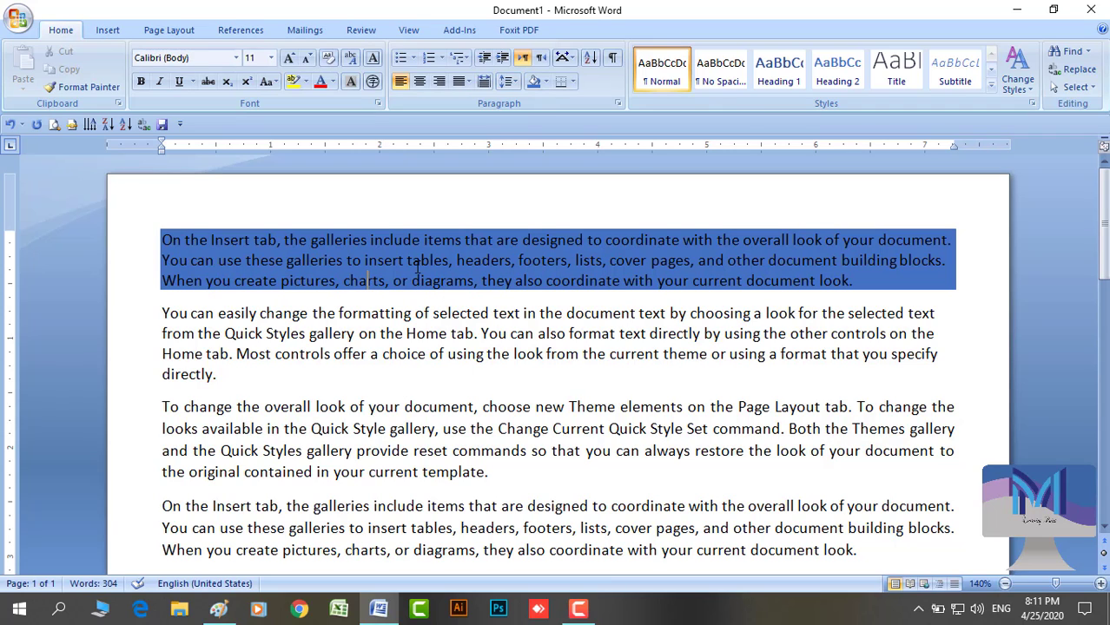
Add bottom, top, left and right borders to the first paragraph in turn
{"action": "left_click", "coordinate": [416, 267]}
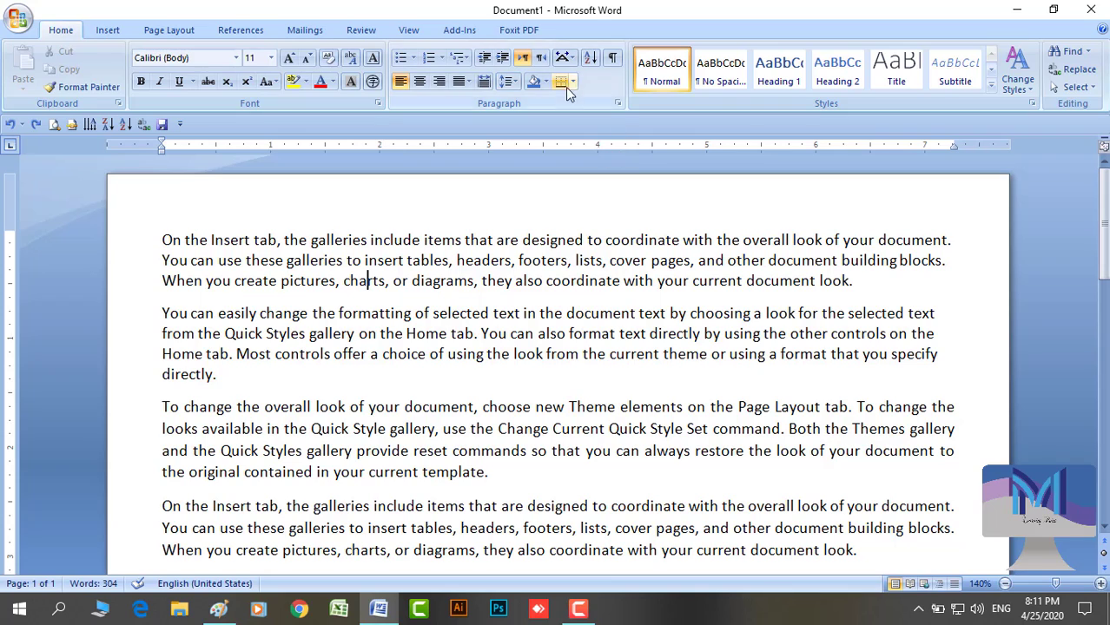
{"action": "left_click", "coordinate": [572, 84]}
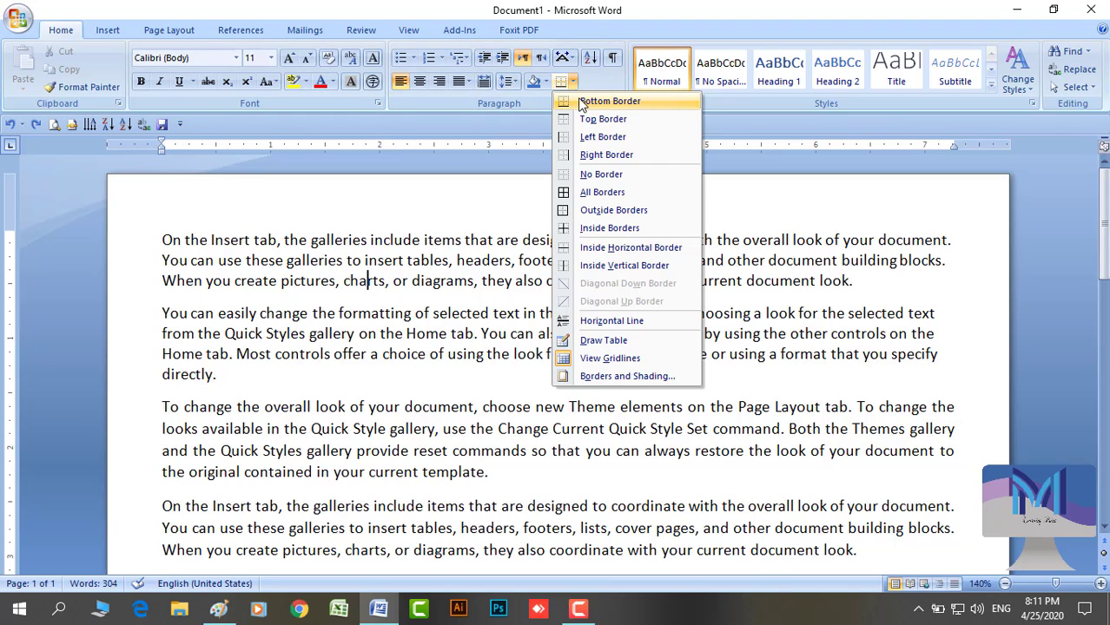
{"action": "left_click", "coordinate": [610, 102]}
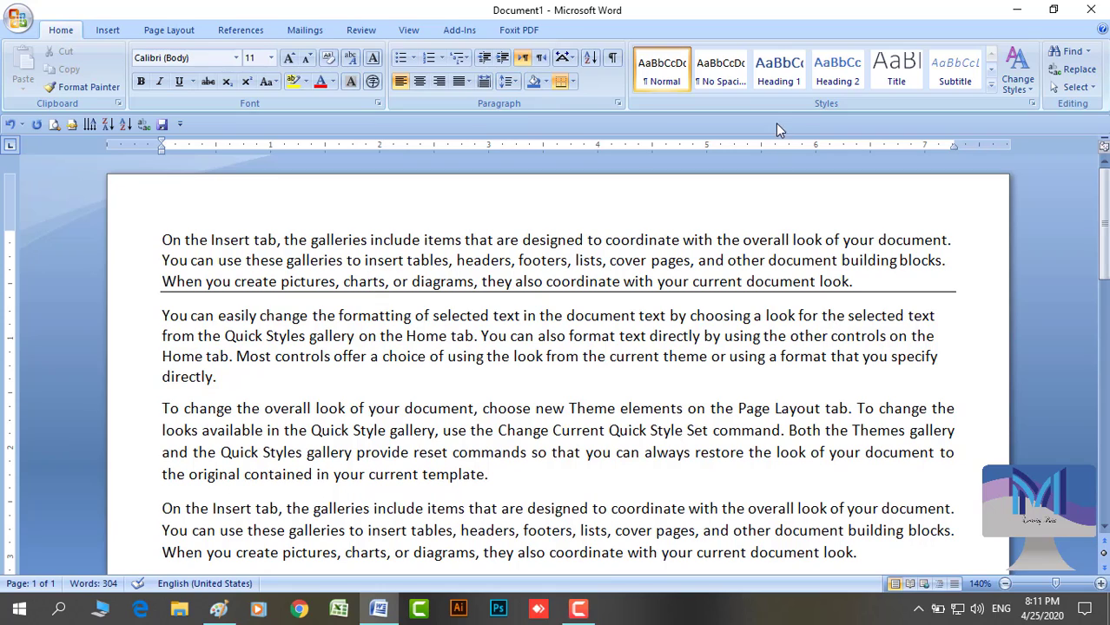
{"action": "left_click", "coordinate": [357, 264]}
{"action": "left_click", "coordinate": [575, 81]}
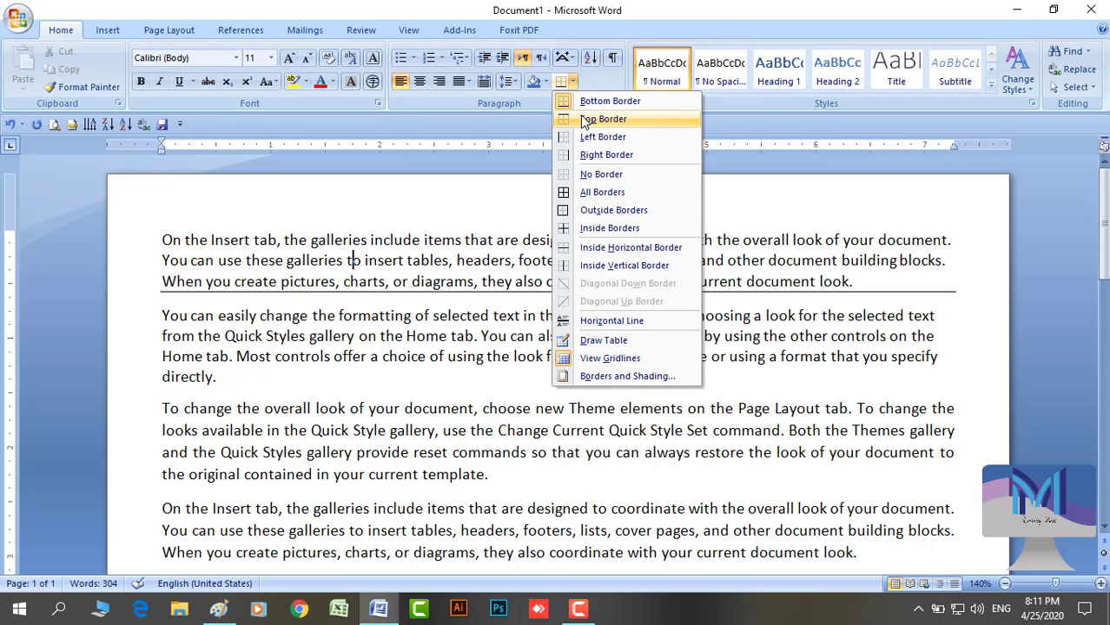
{"action": "left_click", "coordinate": [582, 115]}
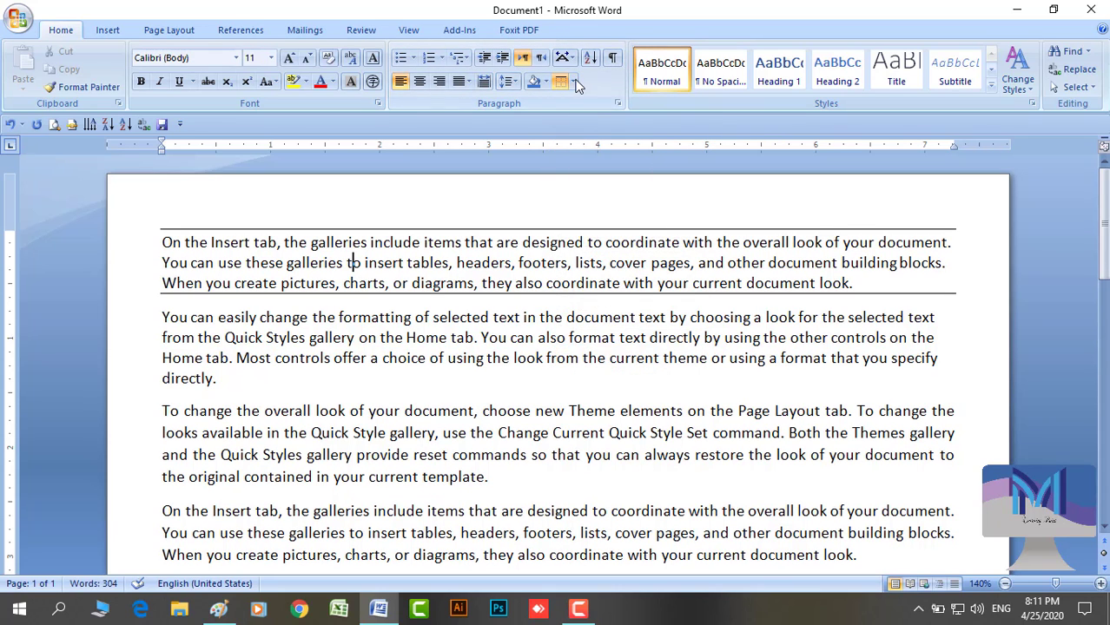
{"action": "left_click", "coordinate": [576, 81]}
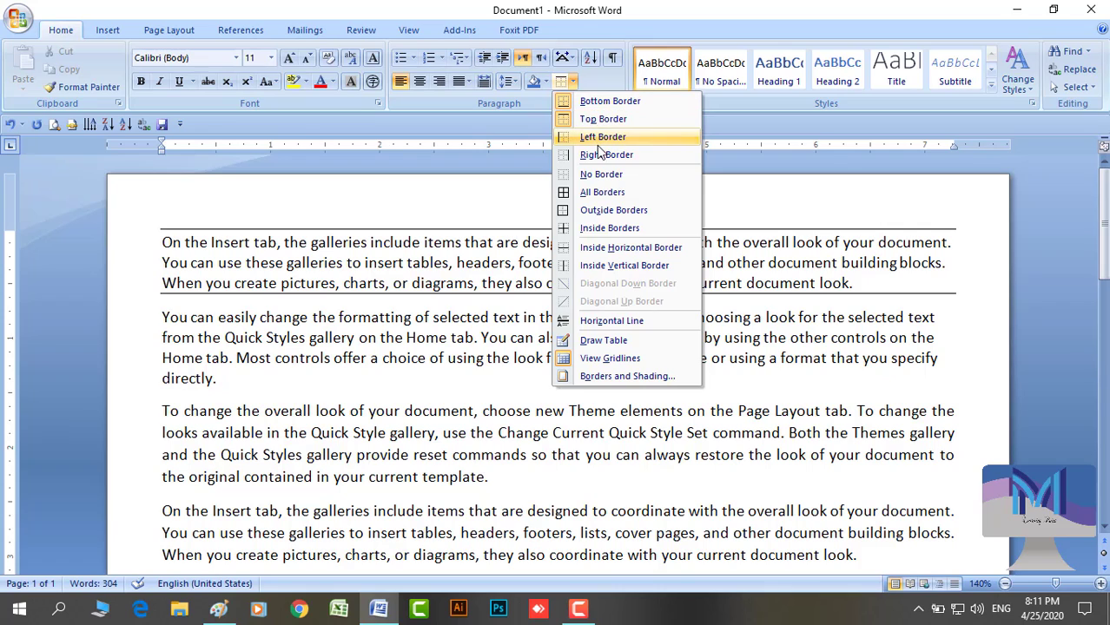
{"action": "left_click", "coordinate": [599, 142]}
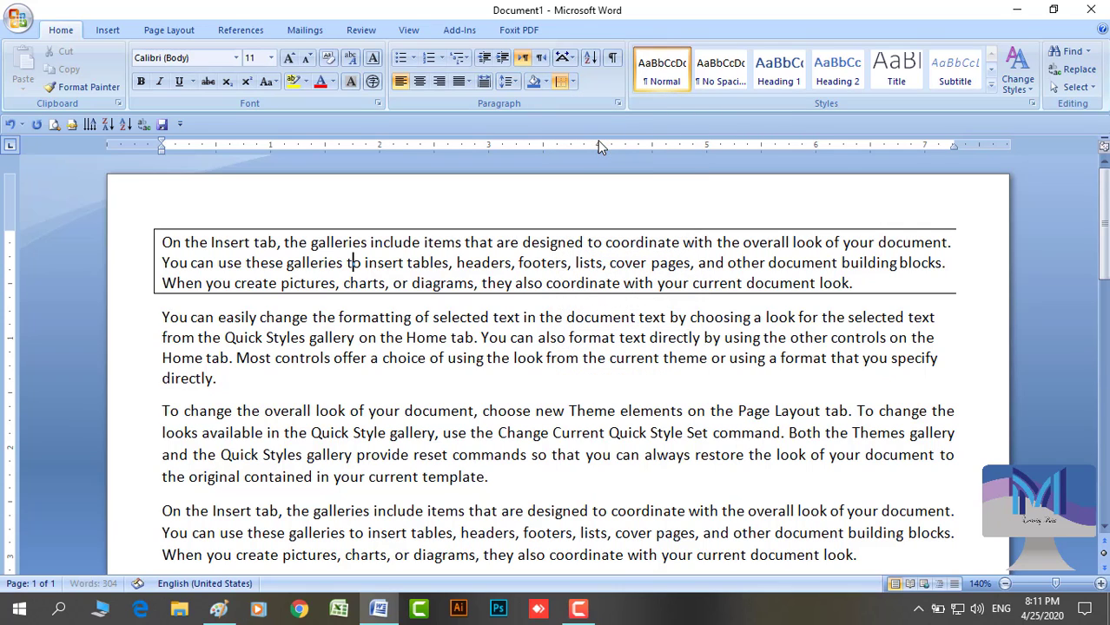
{"action": "left_click", "coordinate": [569, 82]}
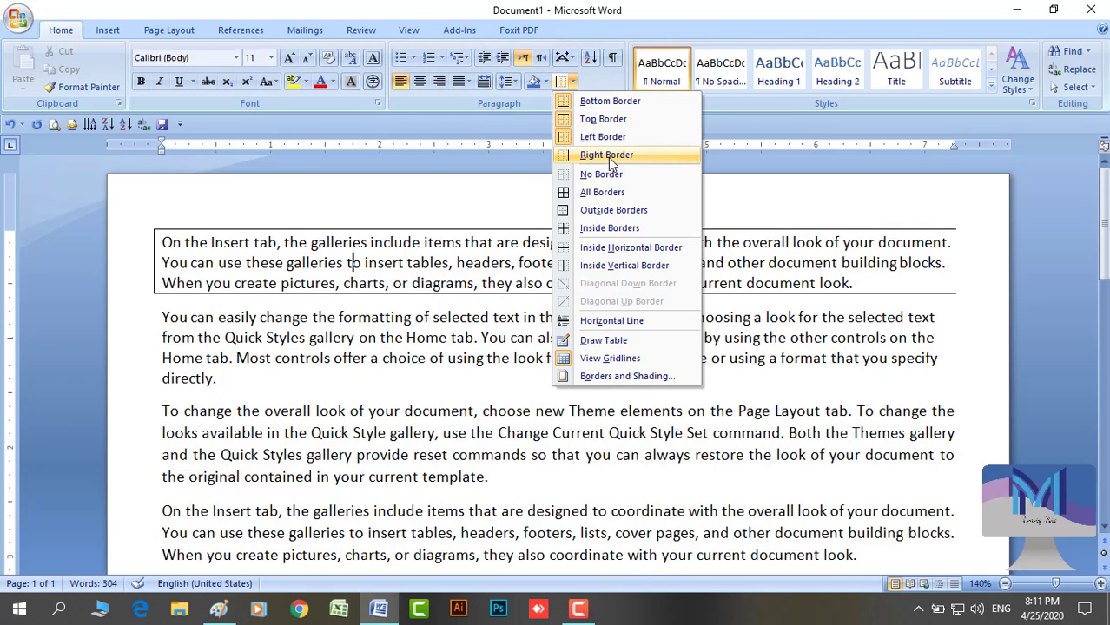
{"action": "left_click", "coordinate": [608, 156]}
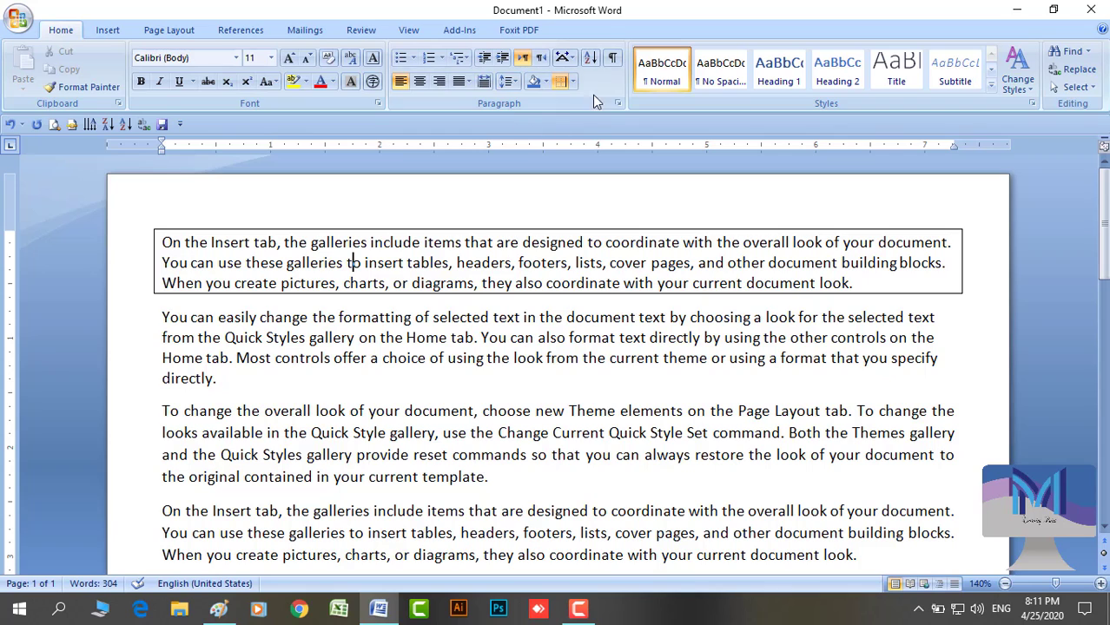
Try No Border, All Borders, No Border, then Inside Borders on the first paragraph
{"action": "left_click", "coordinate": [574, 83]}
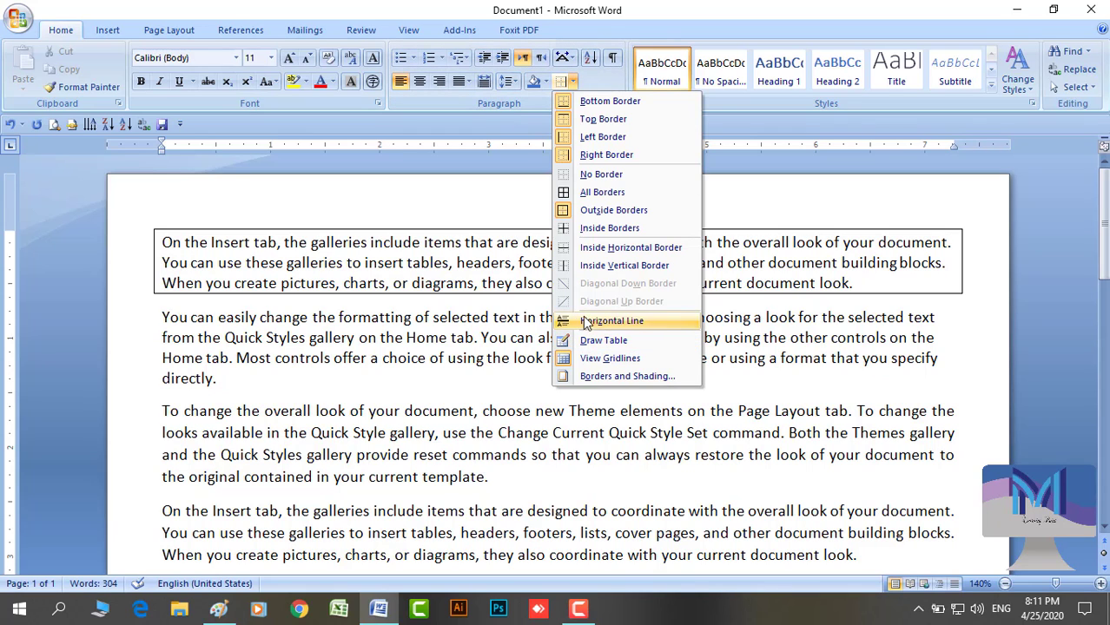
{"action": "left_click", "coordinate": [599, 174]}
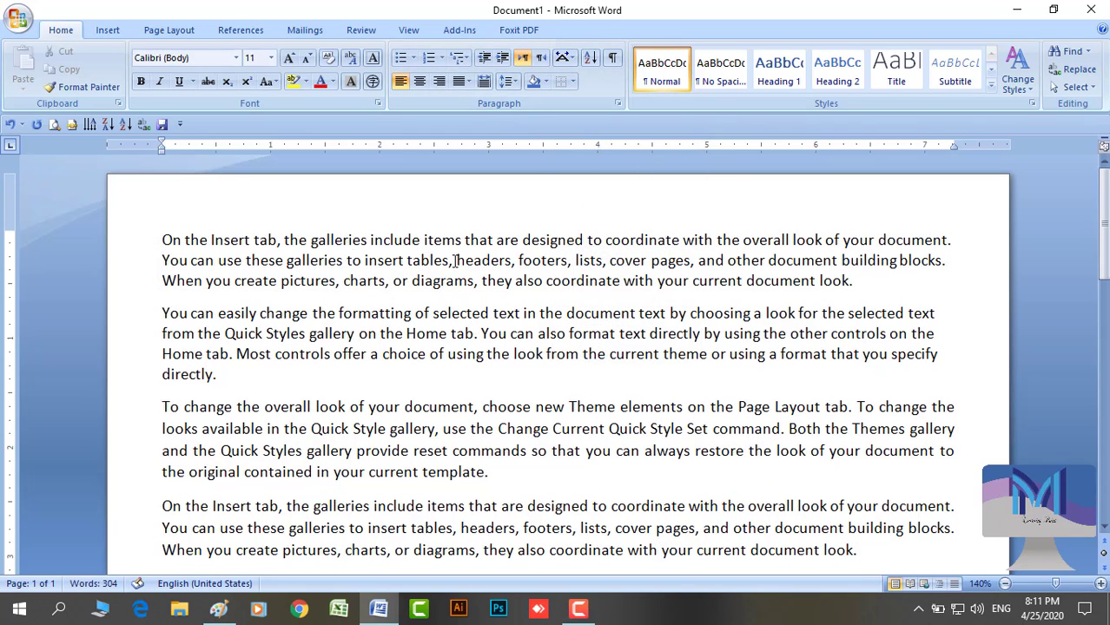
{"action": "left_click", "coordinate": [573, 83]}
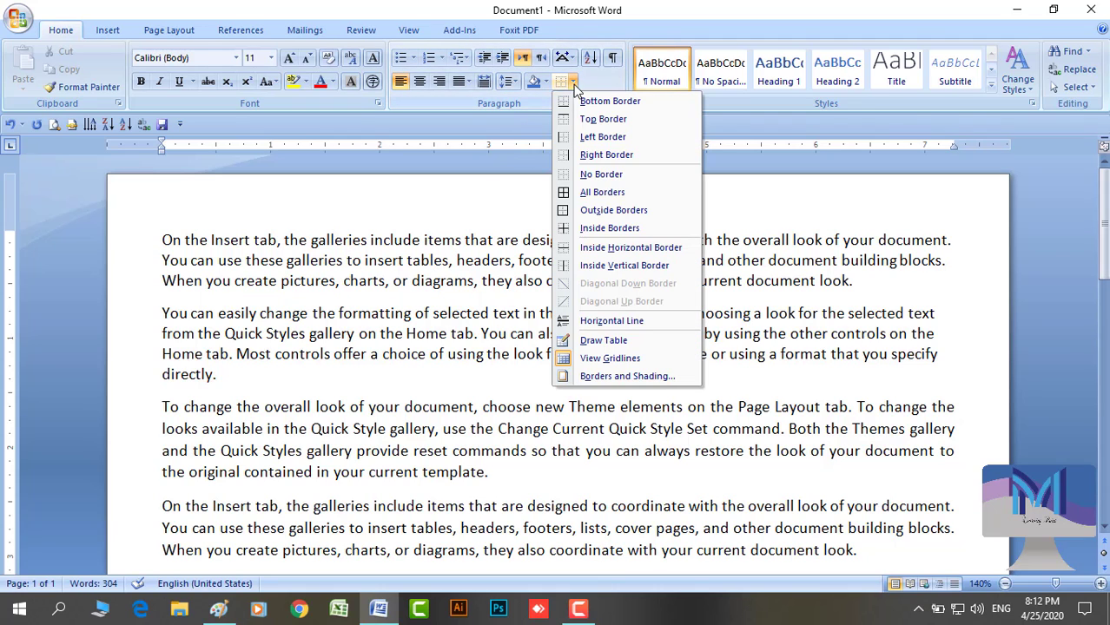
{"action": "left_click", "coordinate": [588, 195]}
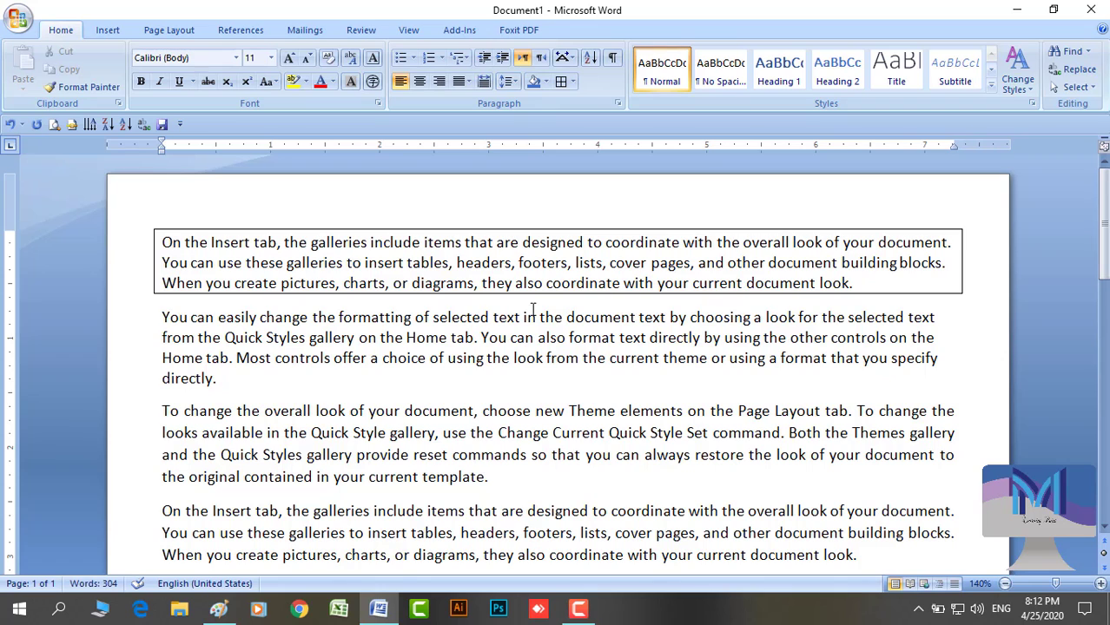
{"action": "left_click", "coordinate": [571, 83]}
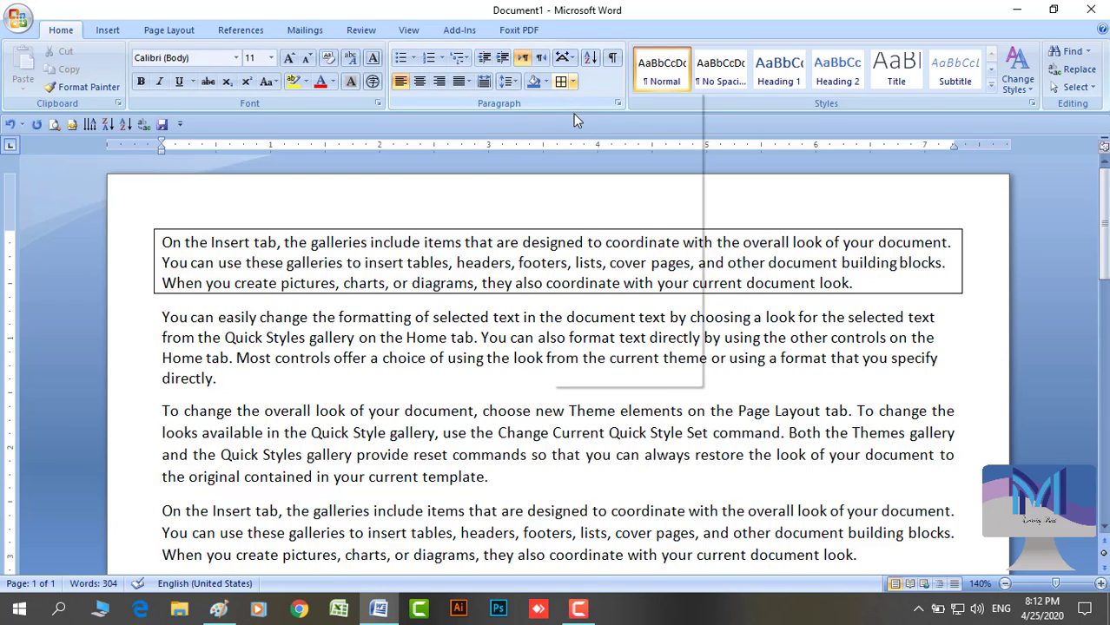
{"action": "left_click", "coordinate": [590, 176]}
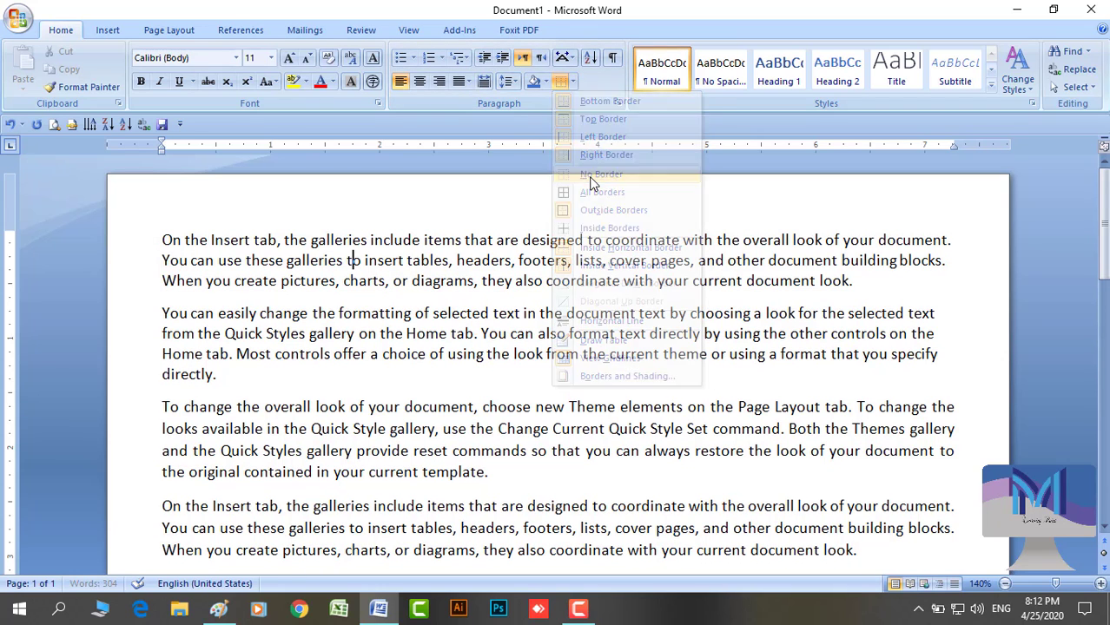
{"action": "left_click", "coordinate": [572, 80]}
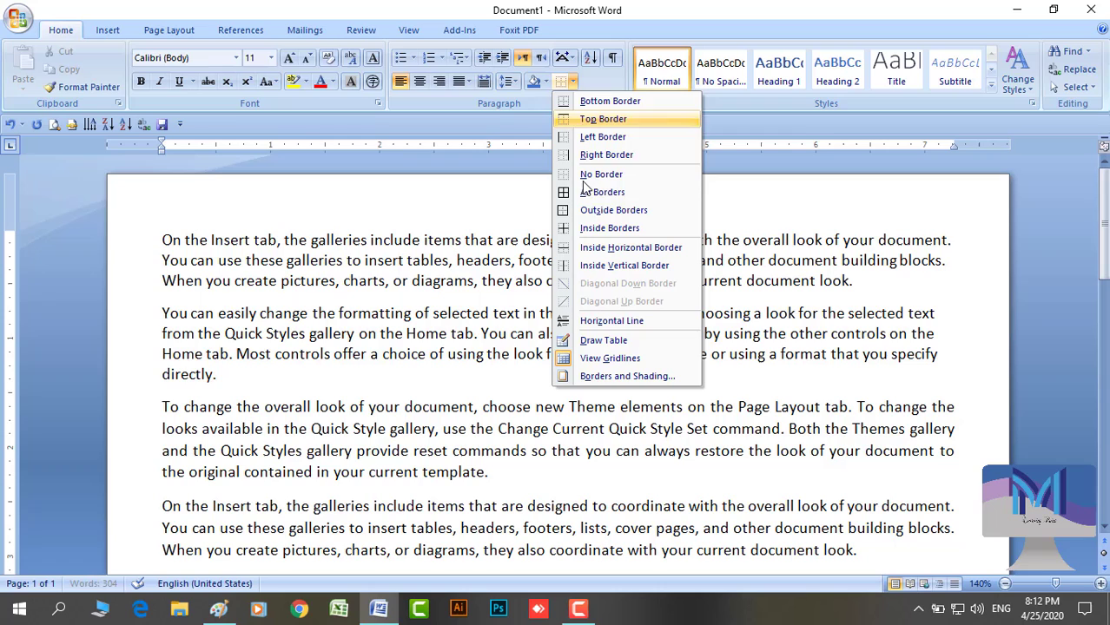
{"action": "left_click", "coordinate": [586, 231]}
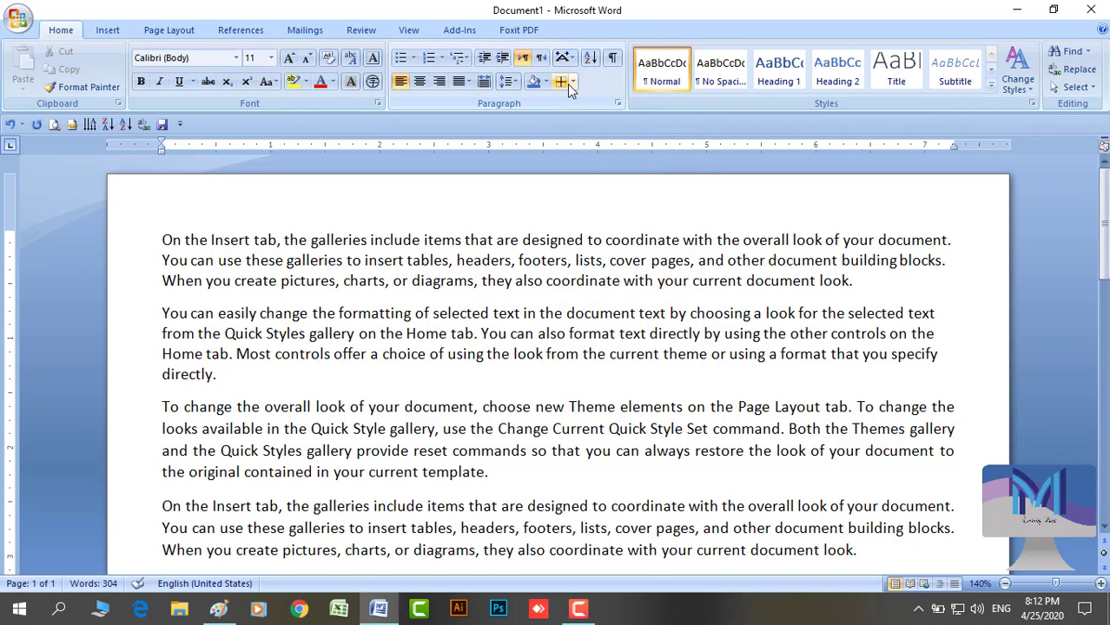
{"action": "left_click", "coordinate": [572, 83]}
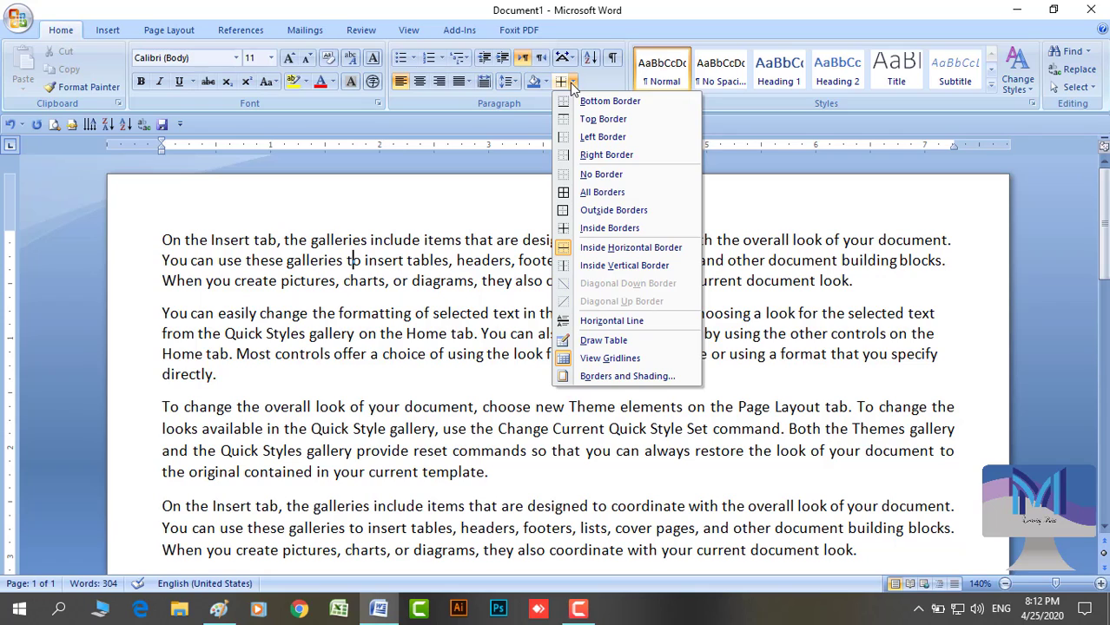
{"action": "left_click", "coordinate": [577, 265]}
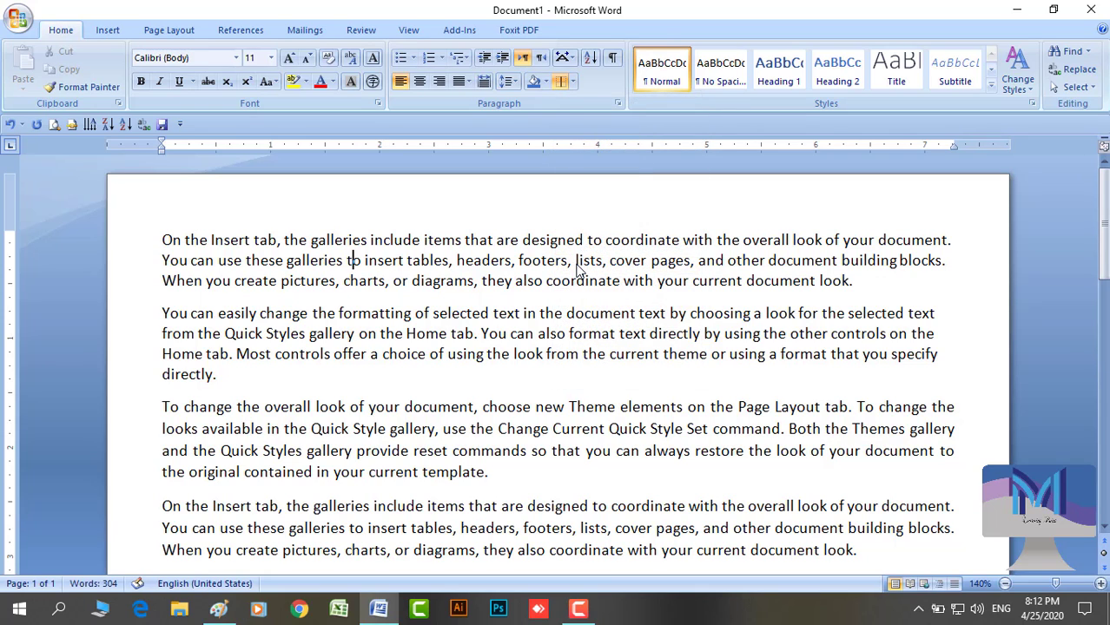
{"action": "left_click", "coordinate": [573, 84]}
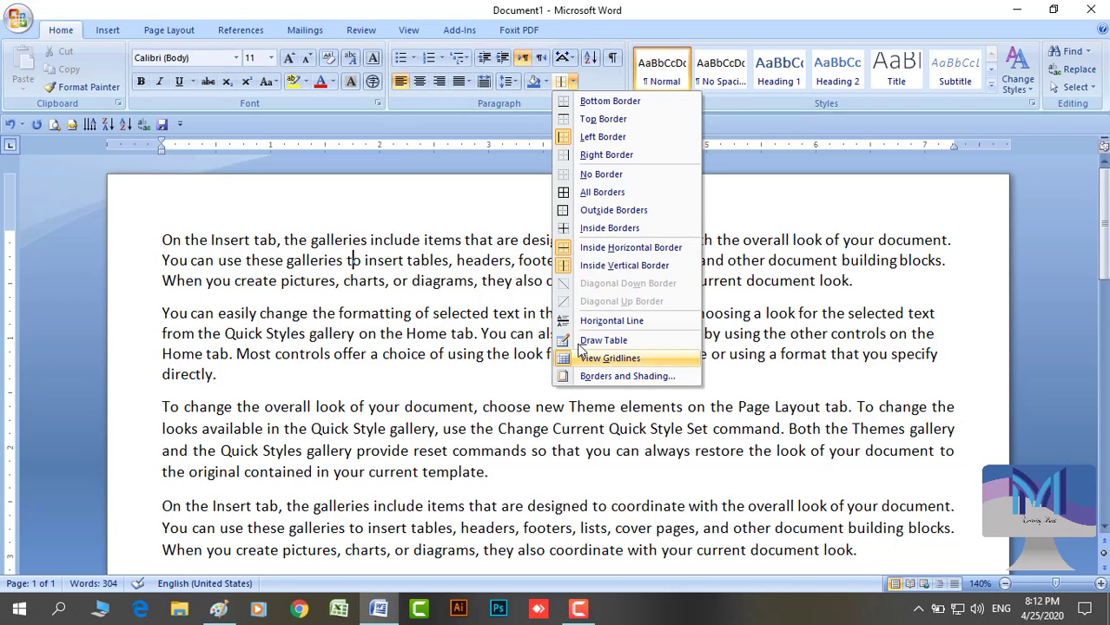
Give the first paragraph a shadowed box border in Borders and Shading
{"action": "left_click", "coordinate": [612, 378]}
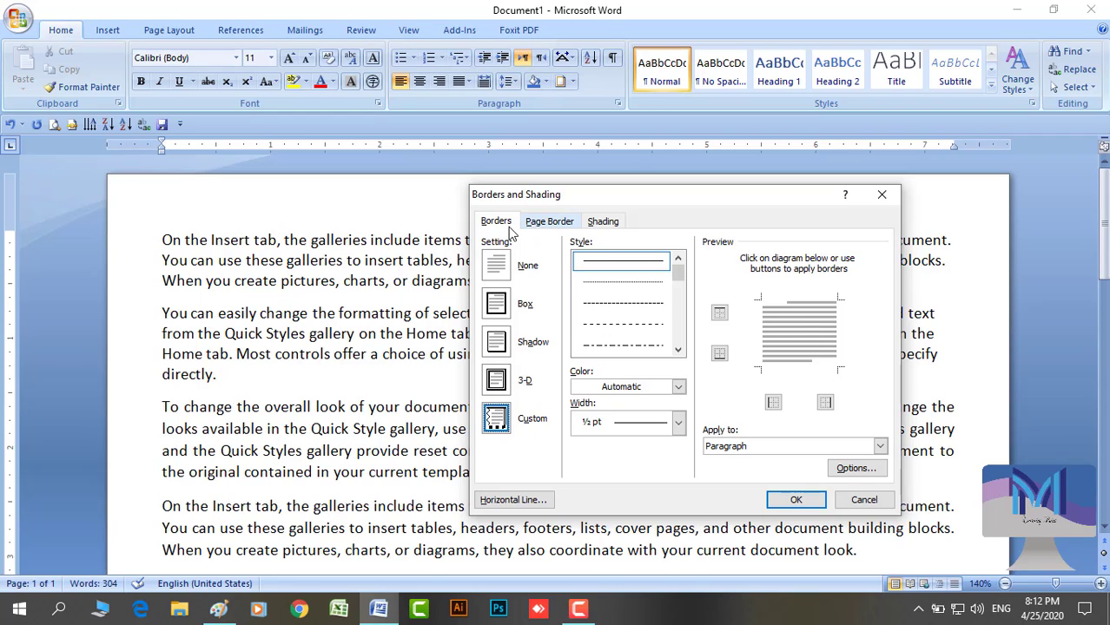
{"action": "left_click", "coordinate": [496, 342]}
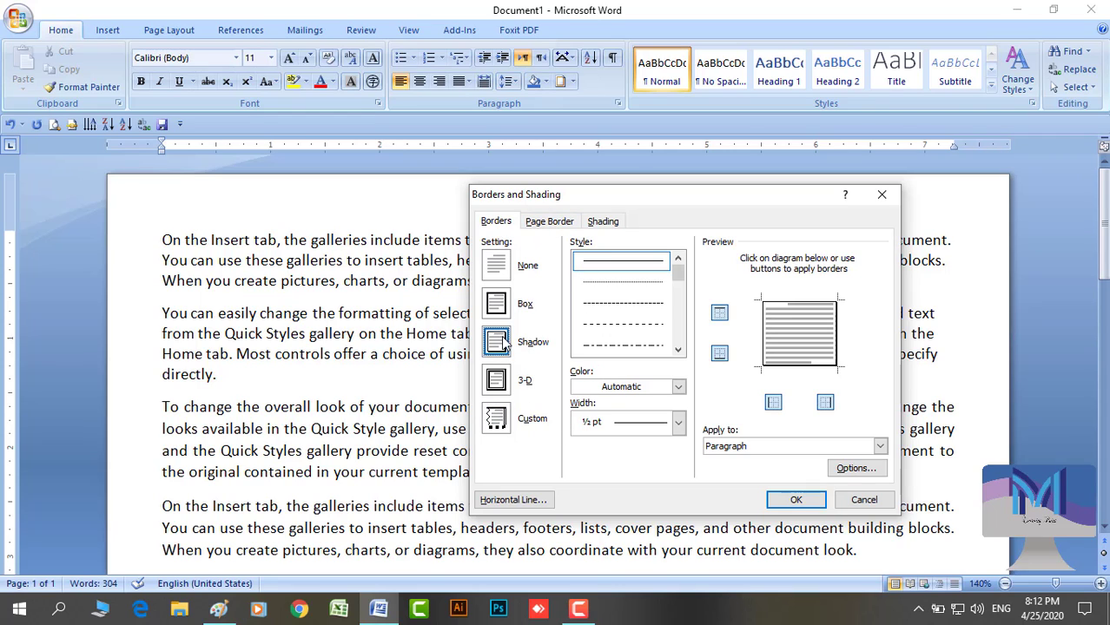
{"action": "left_click", "coordinate": [803, 501]}
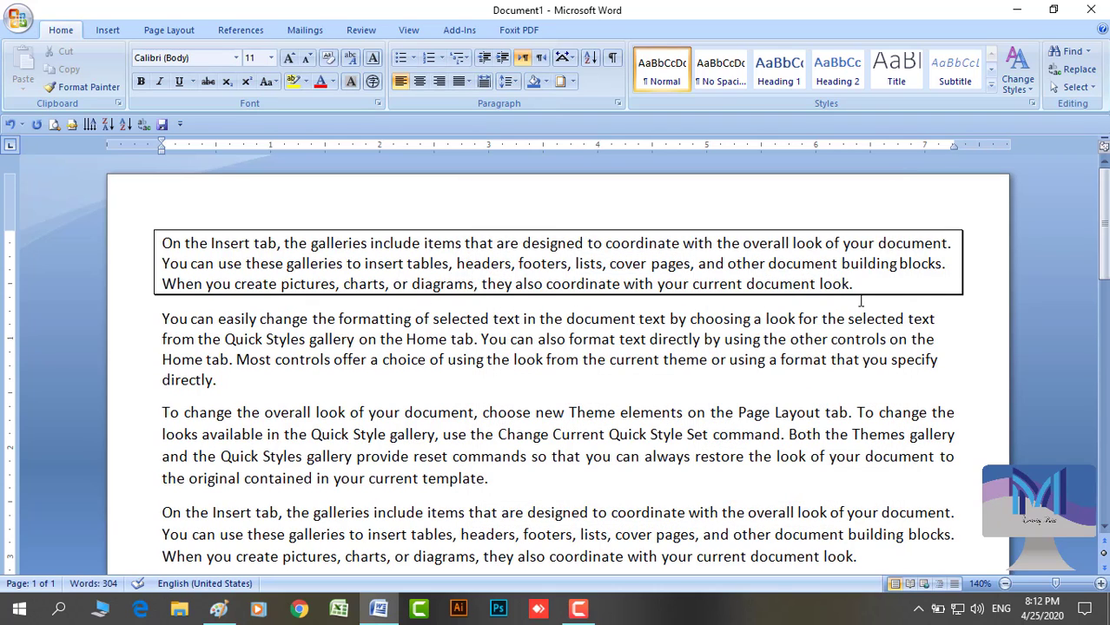
Remove the paragraph's border by setting Borders and Shading to None
{"action": "left_click", "coordinate": [572, 81]}
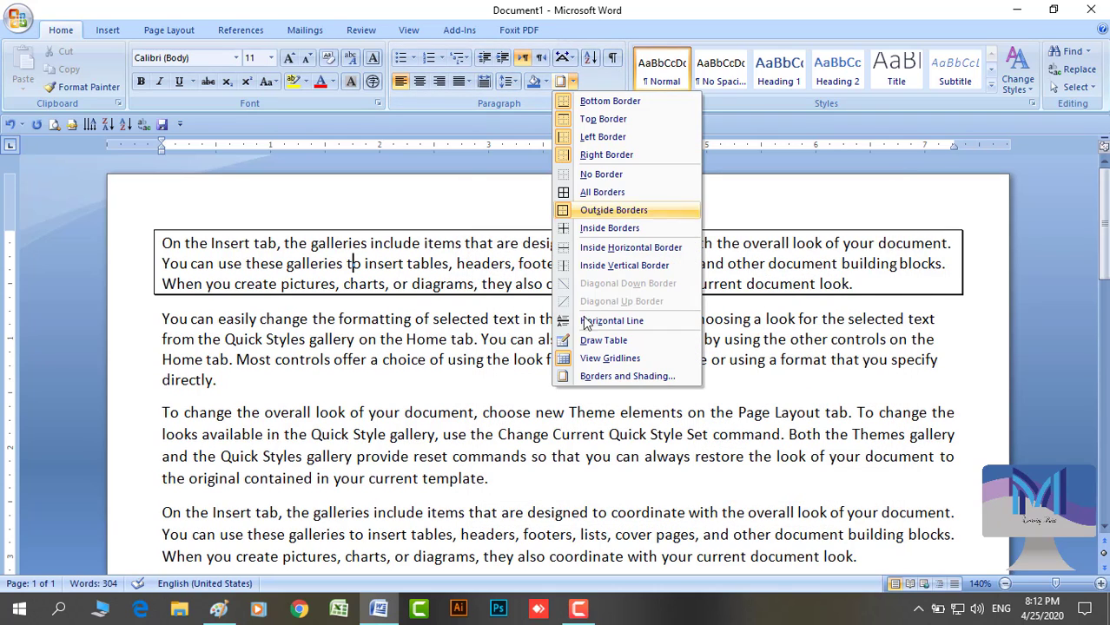
{"action": "left_click", "coordinate": [597, 375]}
{"action": "left_click", "coordinate": [500, 267]}
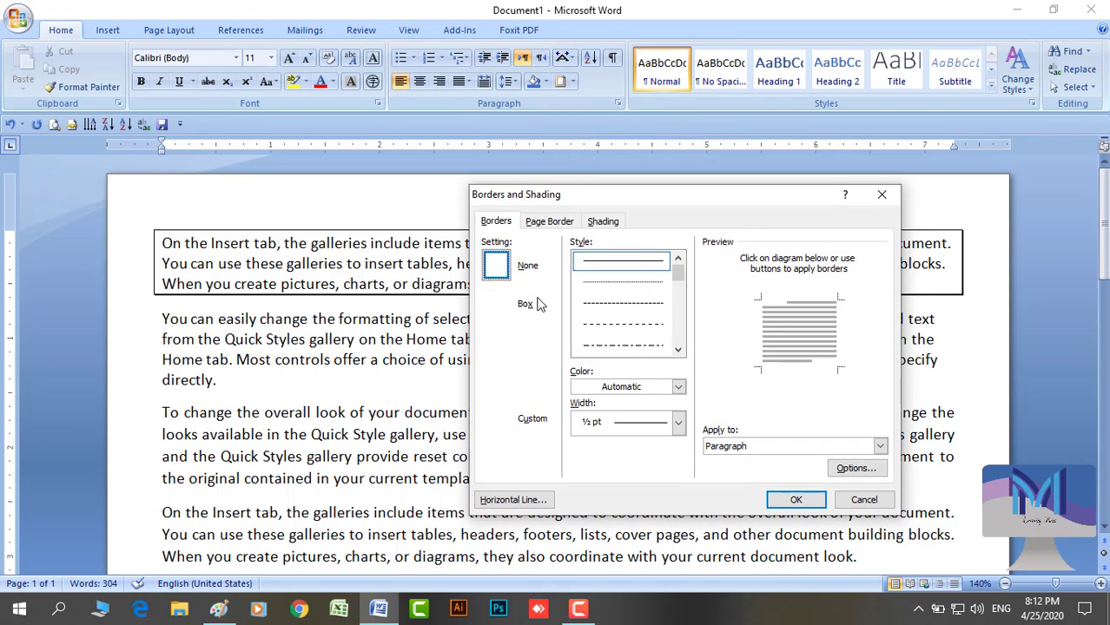
{"action": "left_click", "coordinate": [789, 499]}
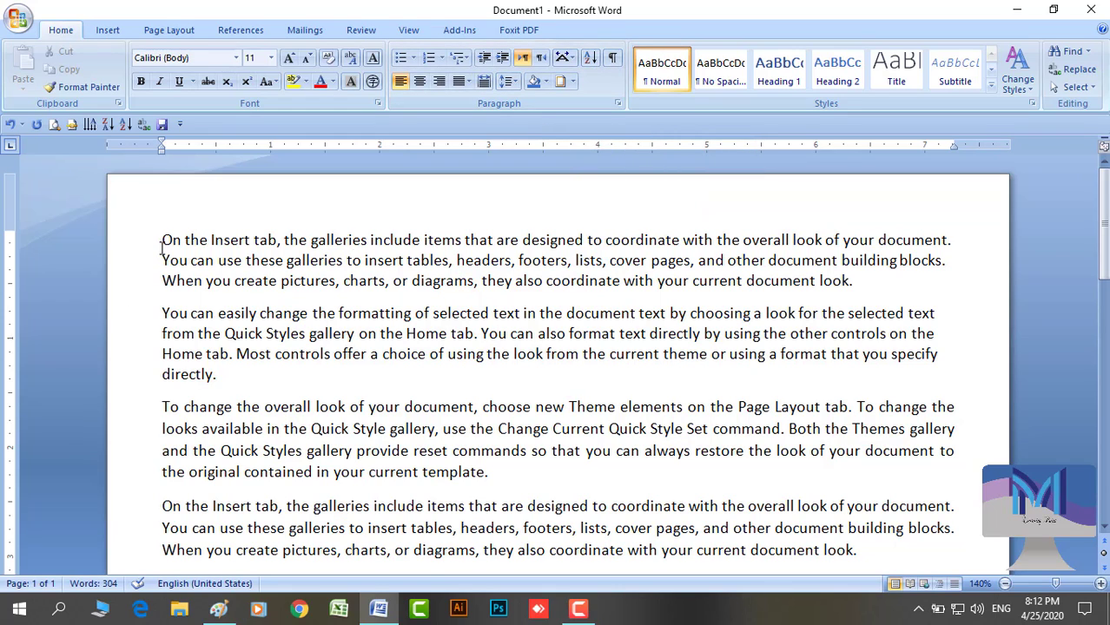
Start a new page with the letters e, g, f, h, d, c, b, a on separate lines
{"action": "left_click", "coordinate": [577, 609]}
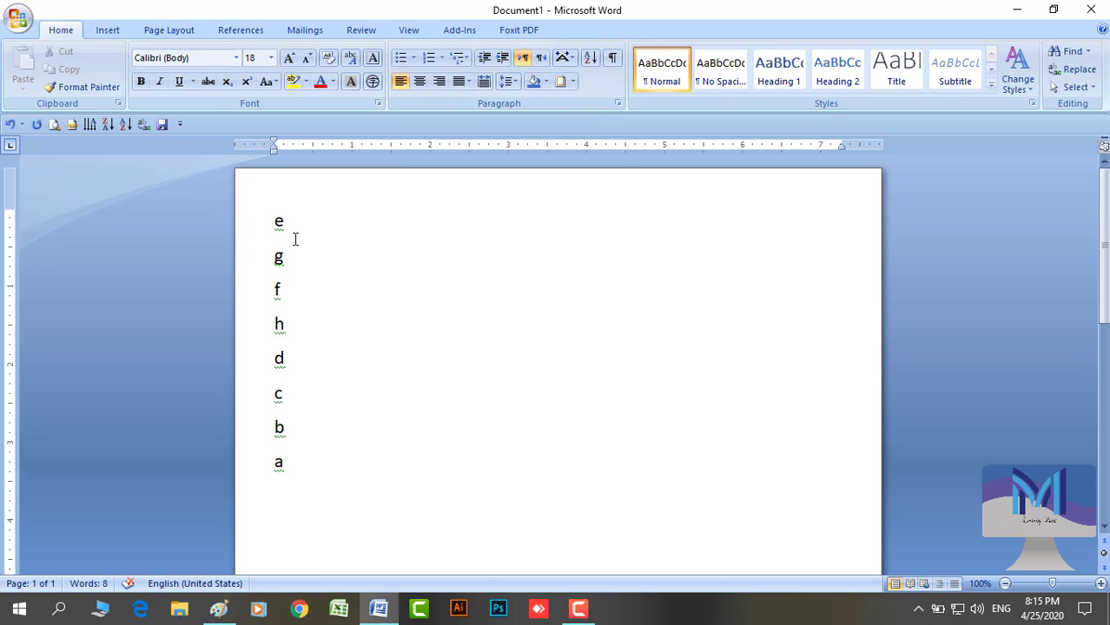
Sort the letter lines in ascending order, a to h
{"action": "left_click", "coordinate": [589, 58]}
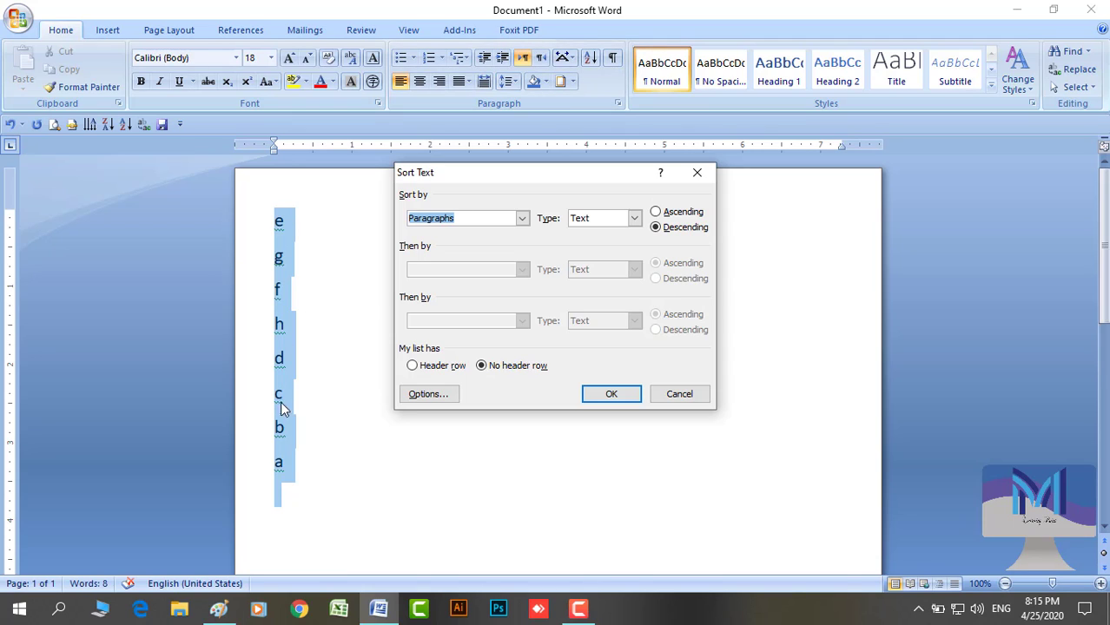
{"action": "left_click", "coordinate": [657, 213]}
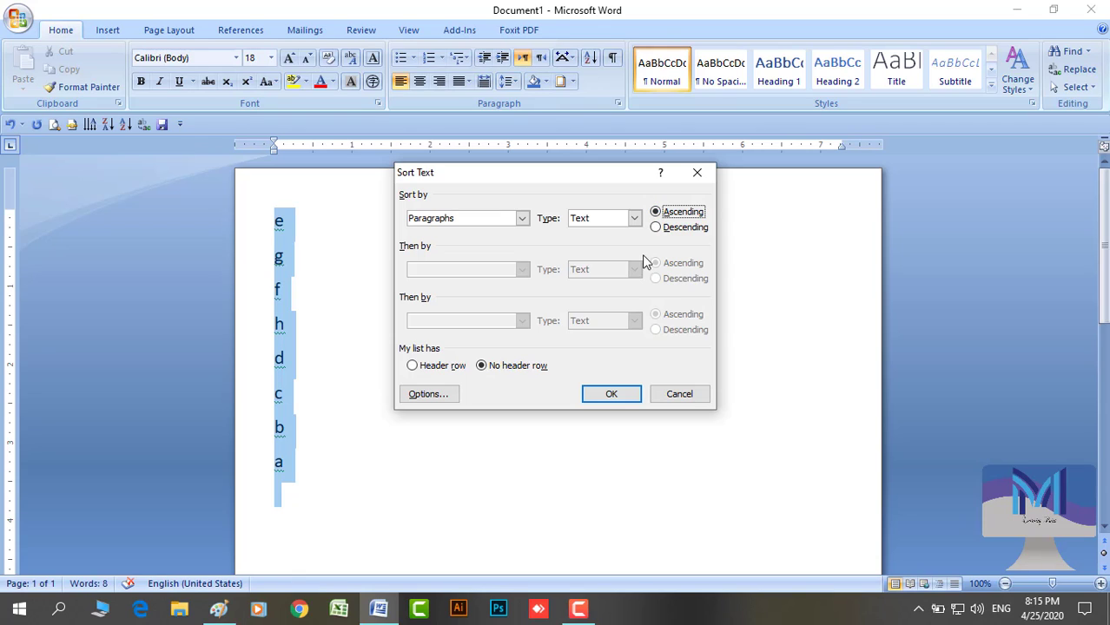
{"action": "left_click", "coordinate": [619, 397]}
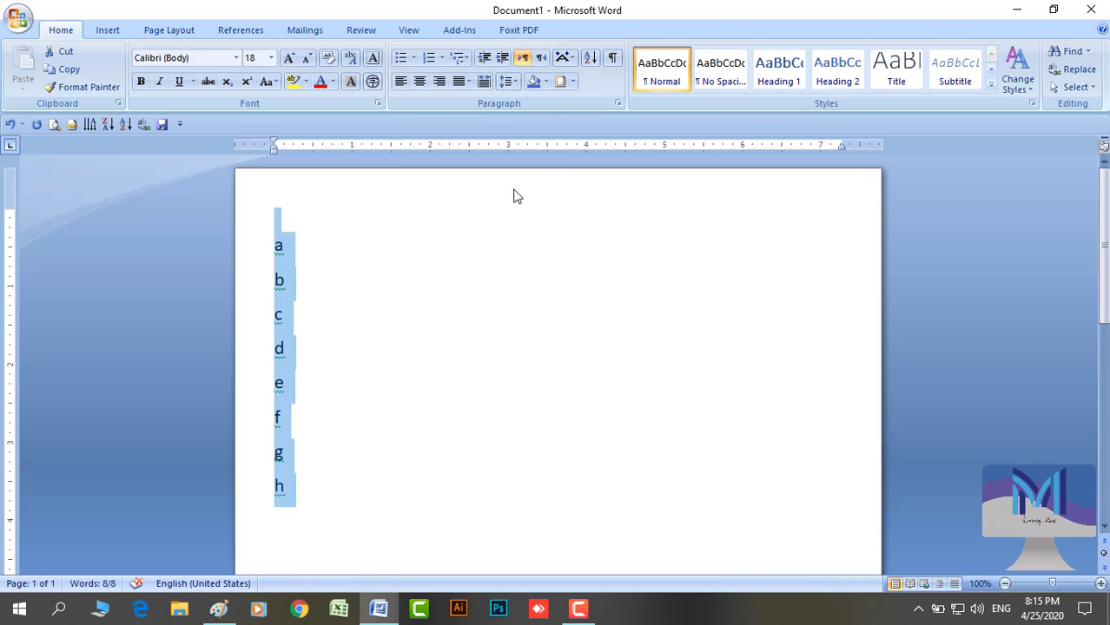
Re-sort the letter lines in descending order so they read h to a
{"action": "left_click", "coordinate": [592, 61]}
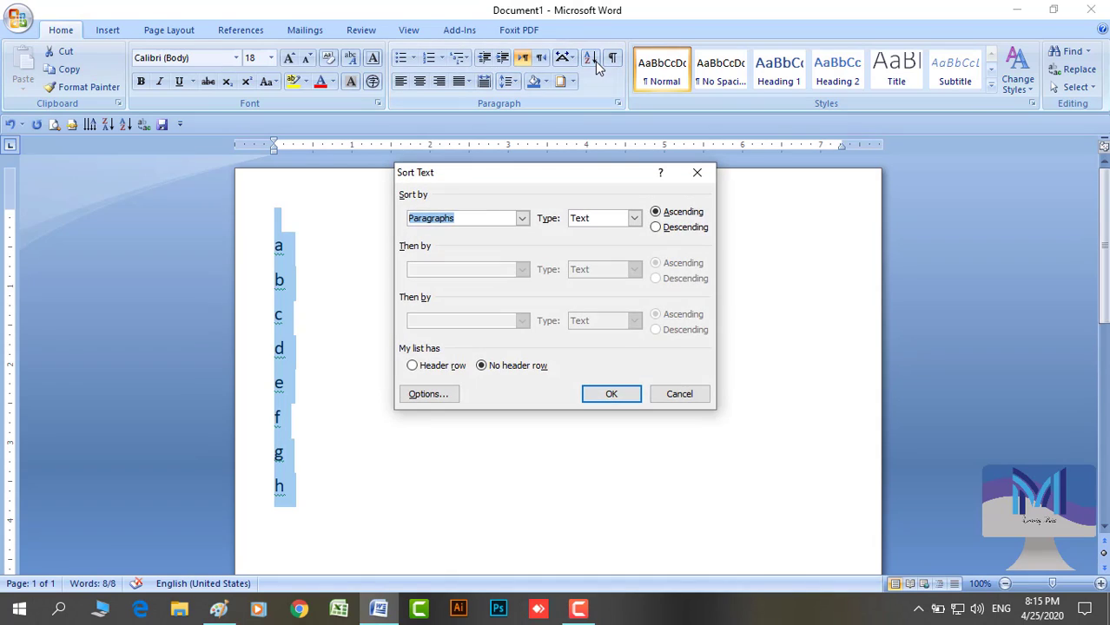
{"action": "left_click", "coordinate": [656, 228]}
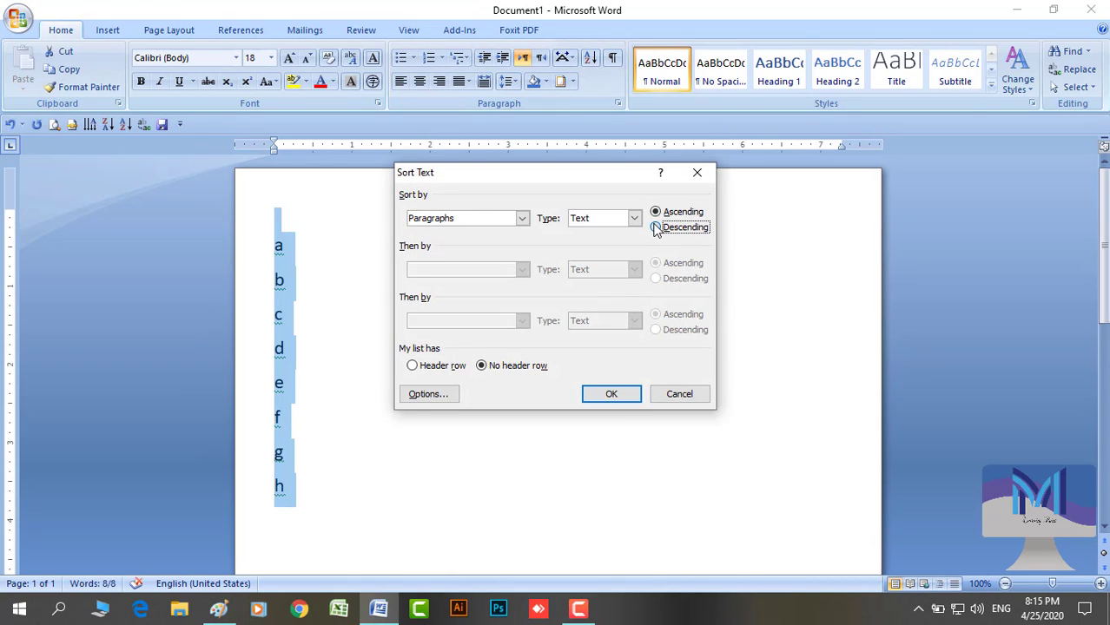
{"action": "left_click", "coordinate": [610, 396]}
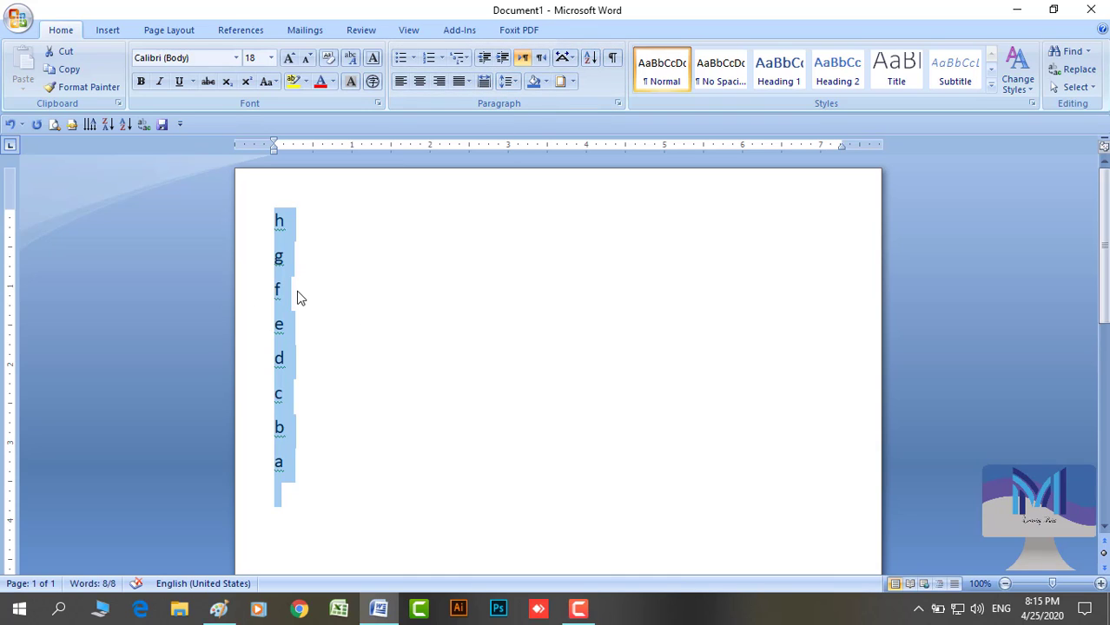
Cut the sorted letter list and generate two sample paragraphs with =rand(2)
{"action": "key", "text": "ctrl+x"}
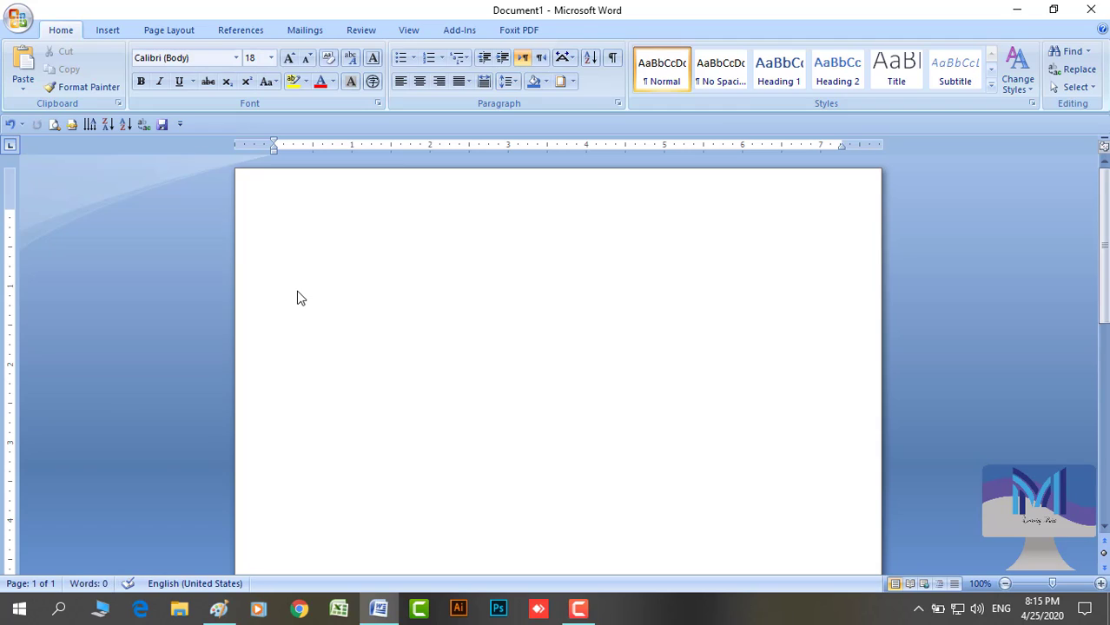
{"action": "type", "text": "=rand(2"}
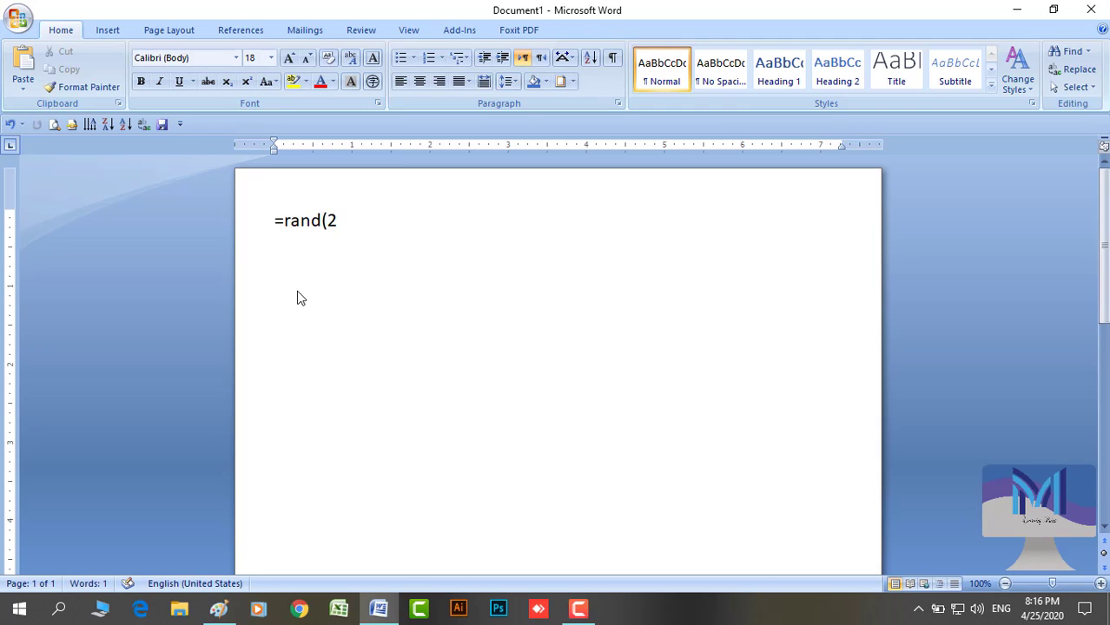
{"action": "type", "text": ")"}
{"action": "key", "text": "Return"}
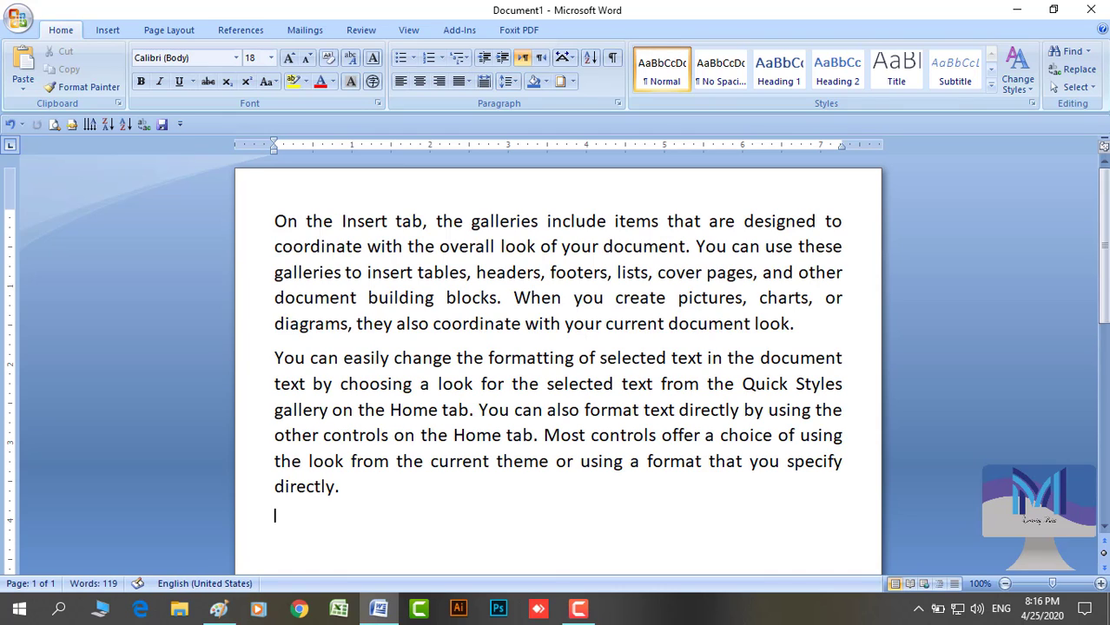
Apply 150% character scaling through Asian Layout
{"action": "left_click", "coordinate": [570, 63]}
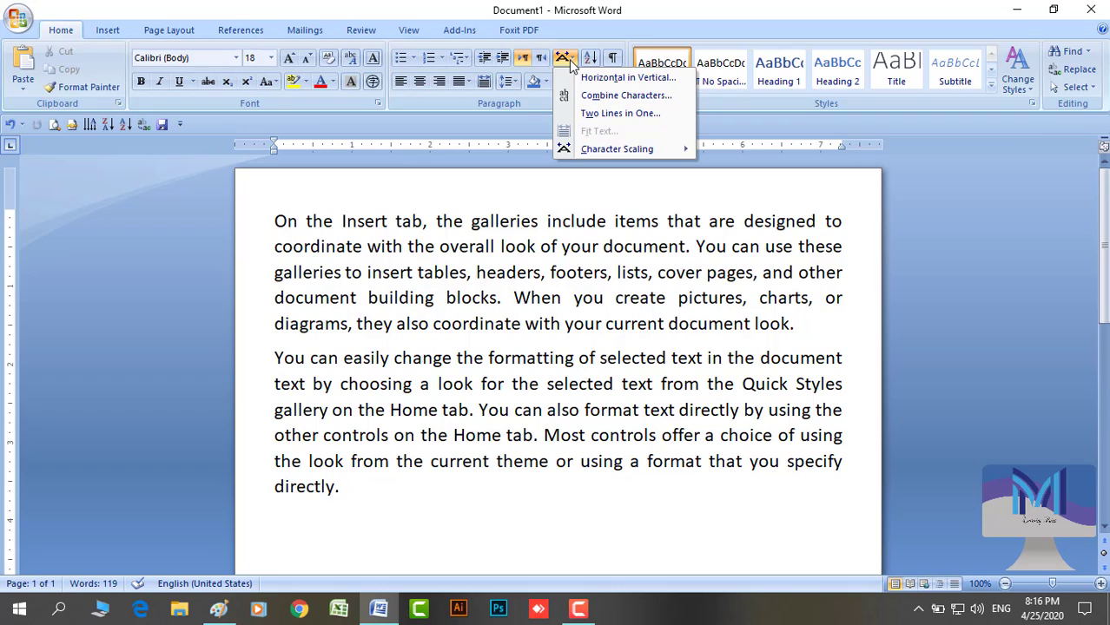
{"action": "mouse_move", "coordinate": [618, 154]}
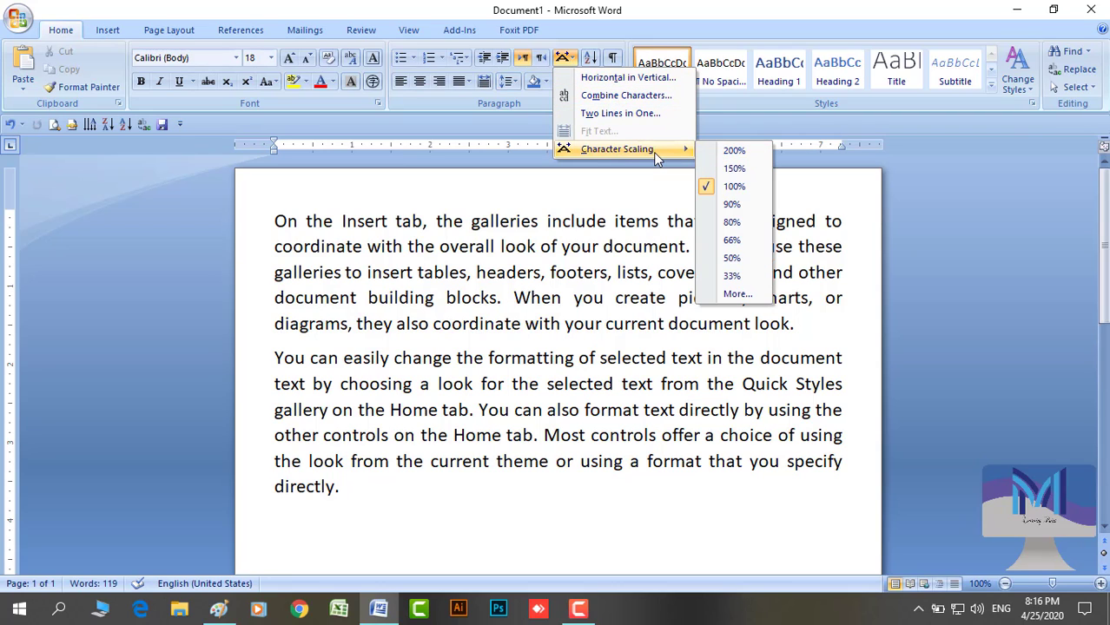
{"action": "left_click", "coordinate": [733, 170]}
Try Horizontal in Vertical on the first paragraph, dismiss the warning, then select 'On'
{"action": "left_click_drag", "start_coordinate": [259, 227], "coordinate": [271, 323]}
{"action": "left_click", "coordinate": [564, 57]}
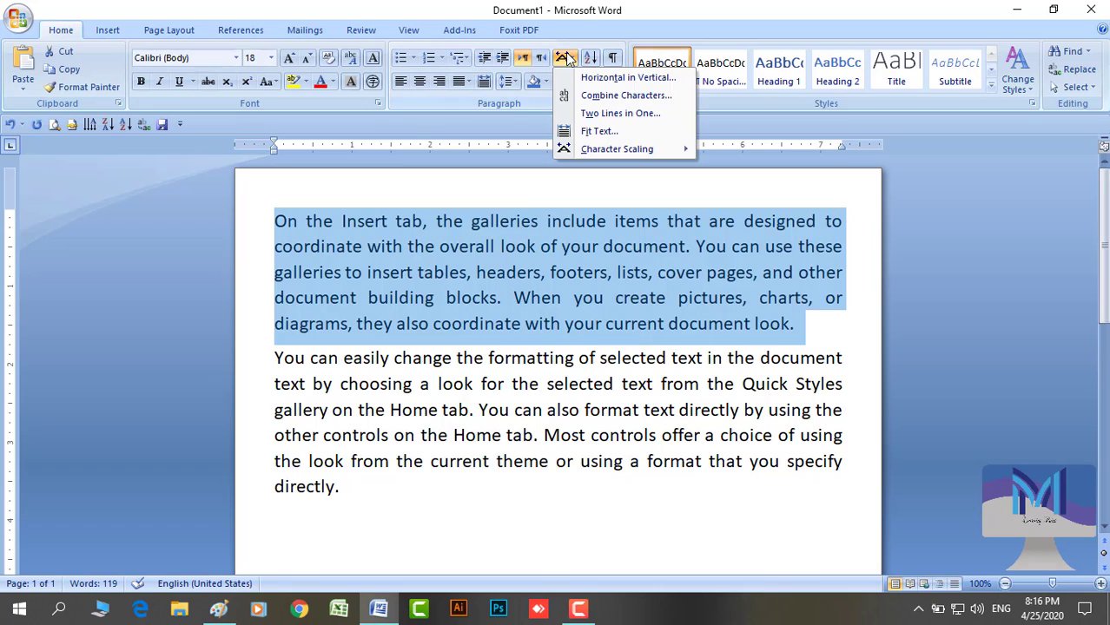
{"action": "left_click", "coordinate": [580, 76]}
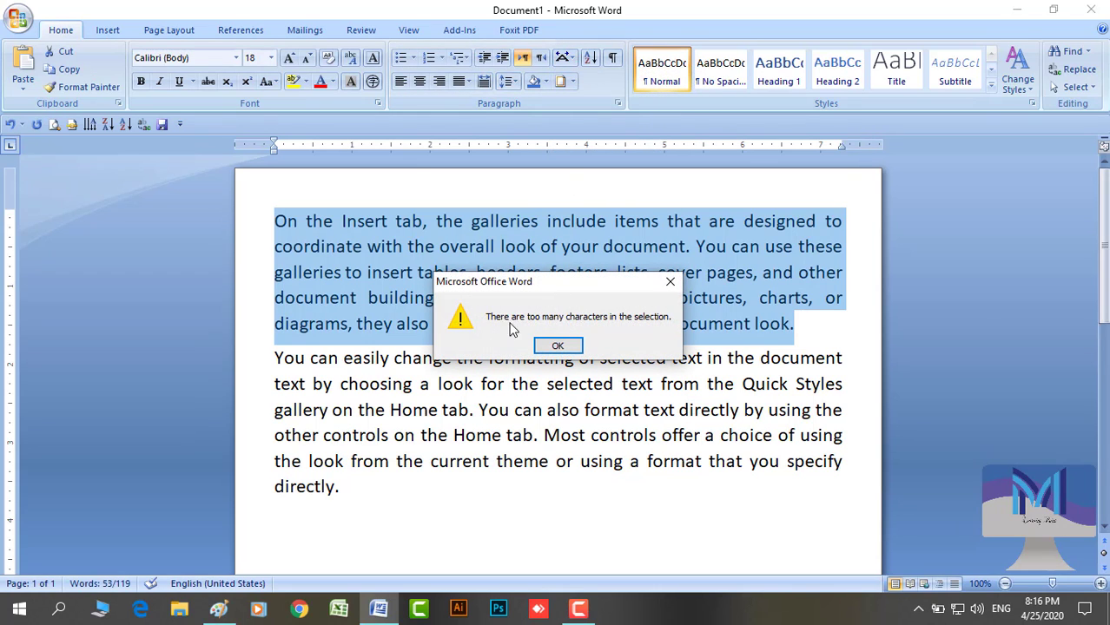
{"action": "left_click", "coordinate": [670, 285]}
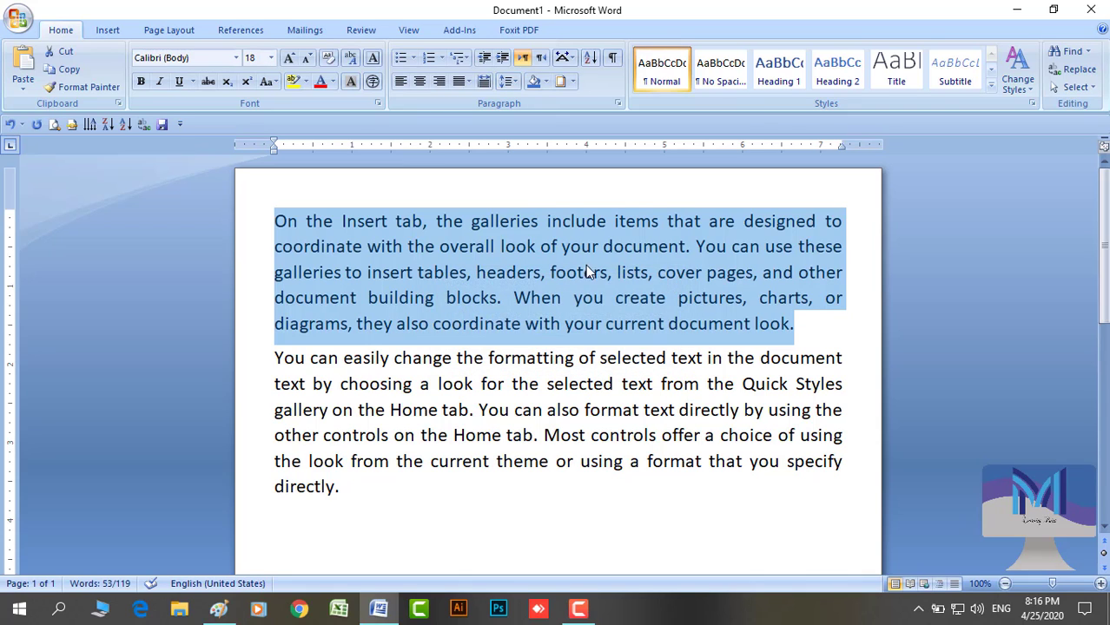
{"action": "left_click", "coordinate": [576, 271]}
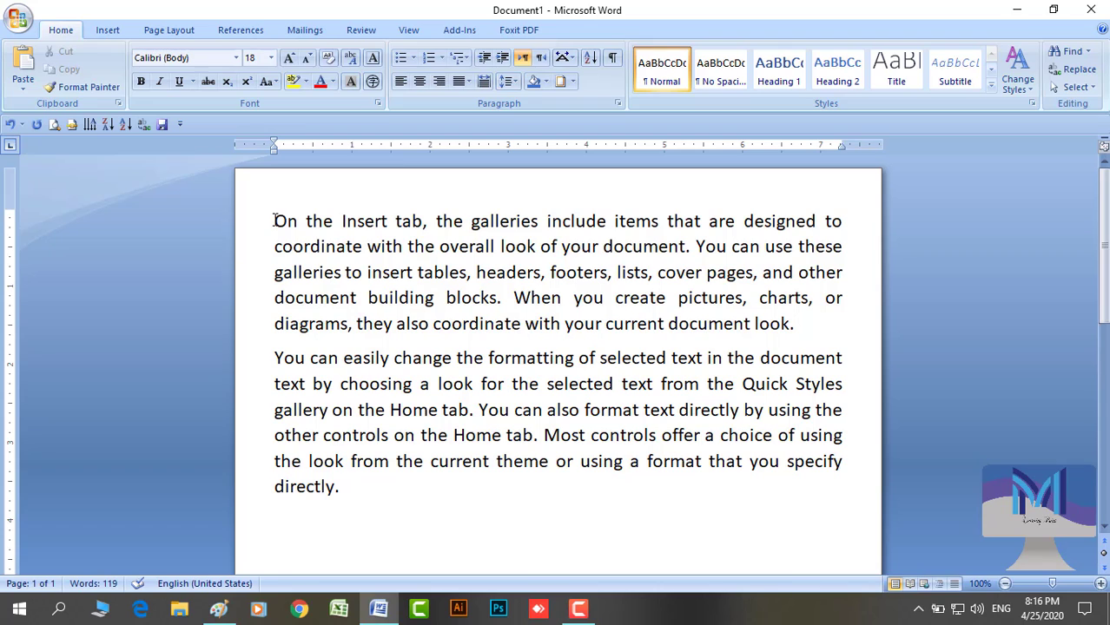
{"action": "left_click_drag", "start_coordinate": [275, 221], "coordinate": [298, 223]}
{"action": "left_click", "coordinate": [570, 57]}
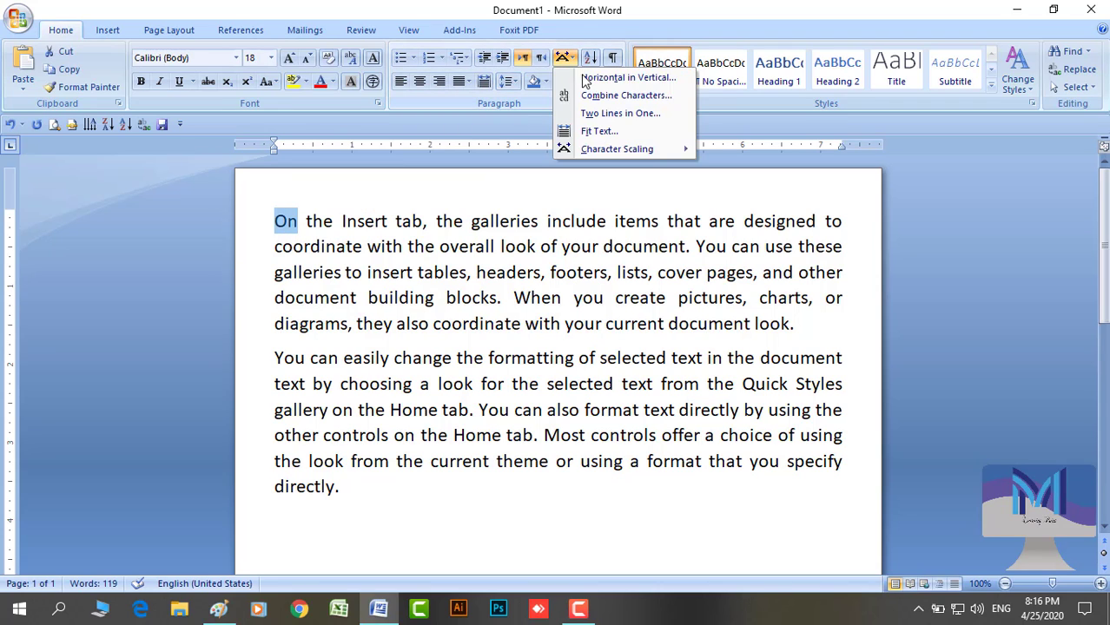
{"action": "left_click", "coordinate": [590, 77]}
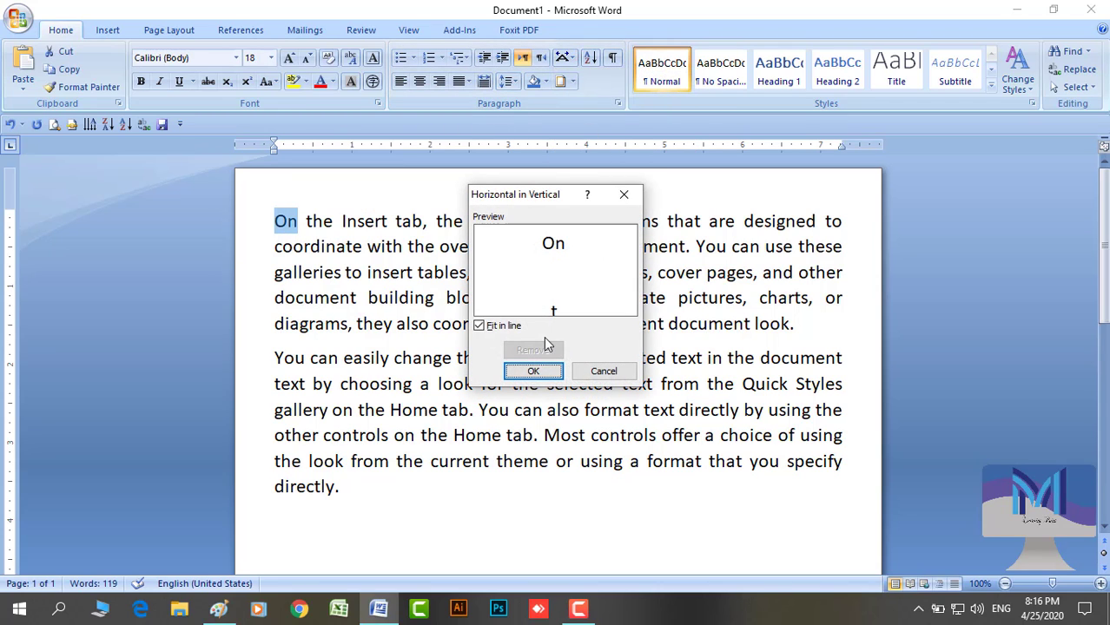
{"action": "left_click", "coordinate": [536, 373]}
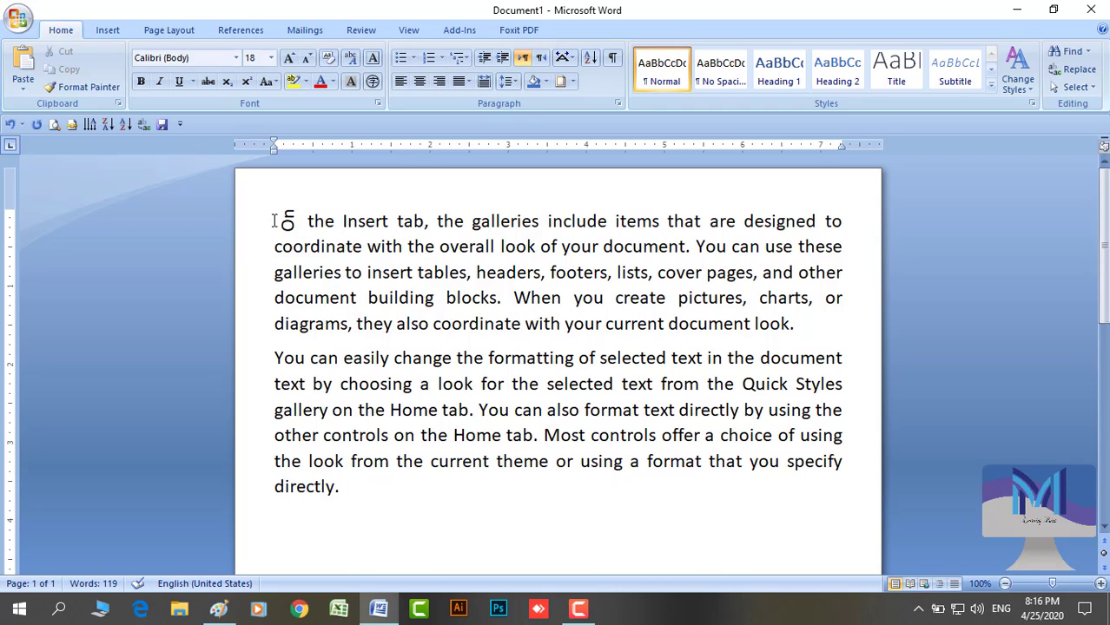
{"action": "left_click_drag", "start_coordinate": [273, 220], "coordinate": [300, 223]}
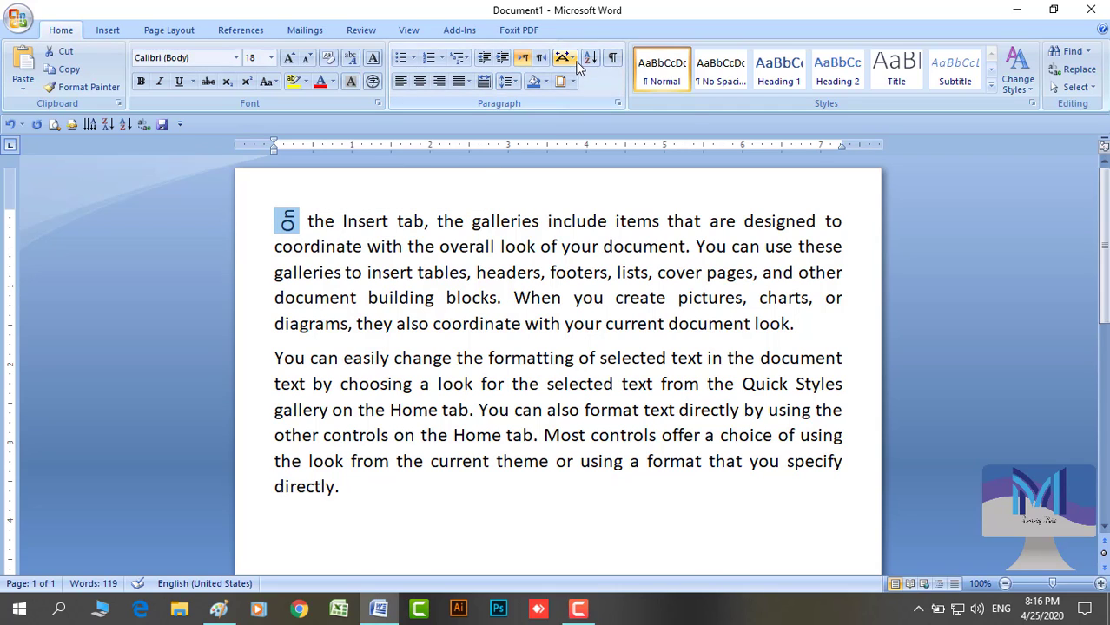
{"action": "left_click", "coordinate": [575, 61]}
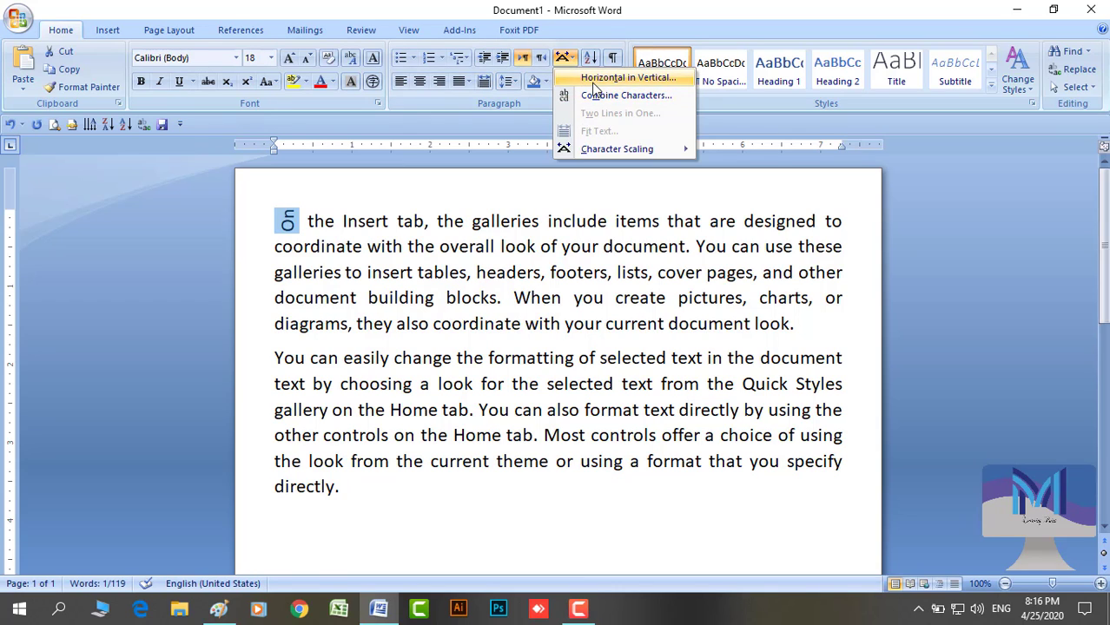
{"action": "left_click", "coordinate": [591, 82]}
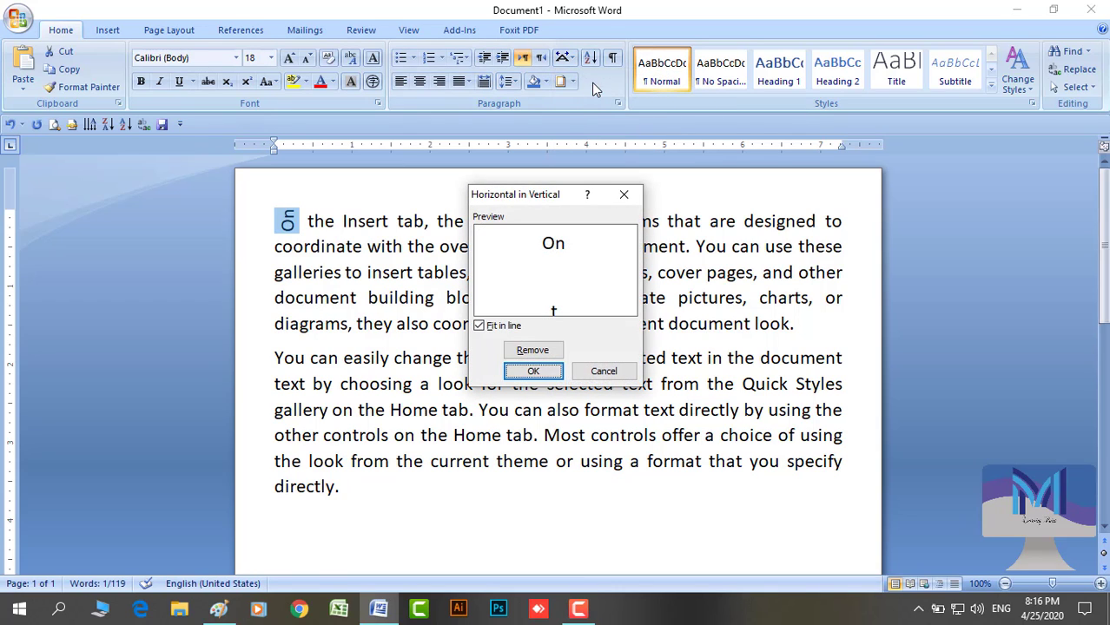
{"action": "left_click", "coordinate": [532, 350]}
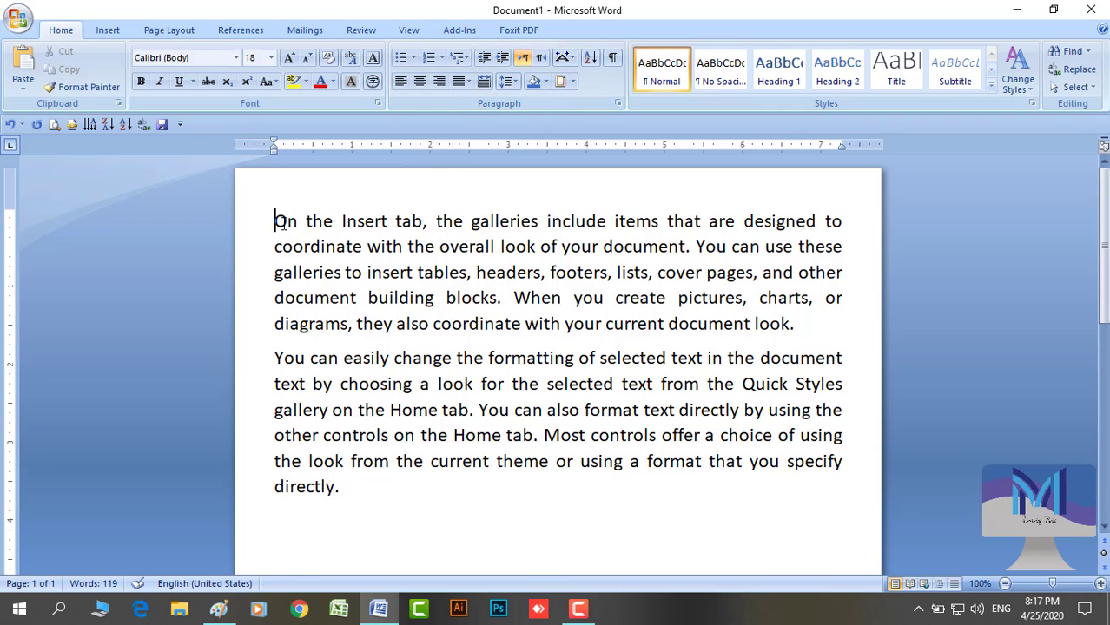
{"action": "left_click_drag", "start_coordinate": [275, 228], "coordinate": [306, 227]}
{"action": "left_click", "coordinate": [573, 59]}
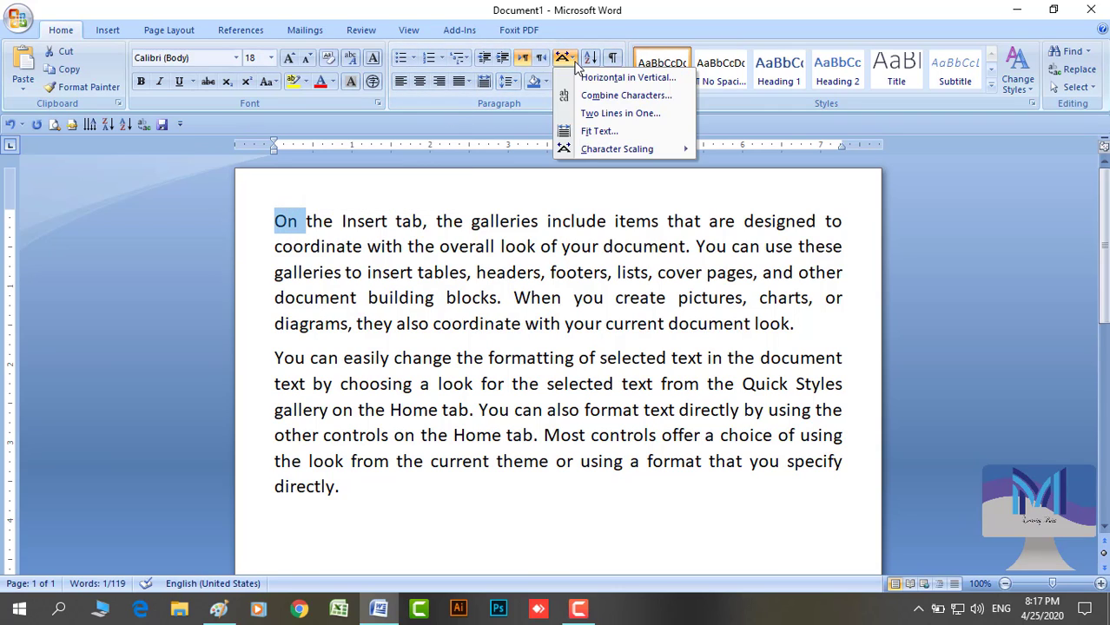
Combine the characters of 'On' using a different combined text size
{"action": "left_click", "coordinate": [609, 97]}
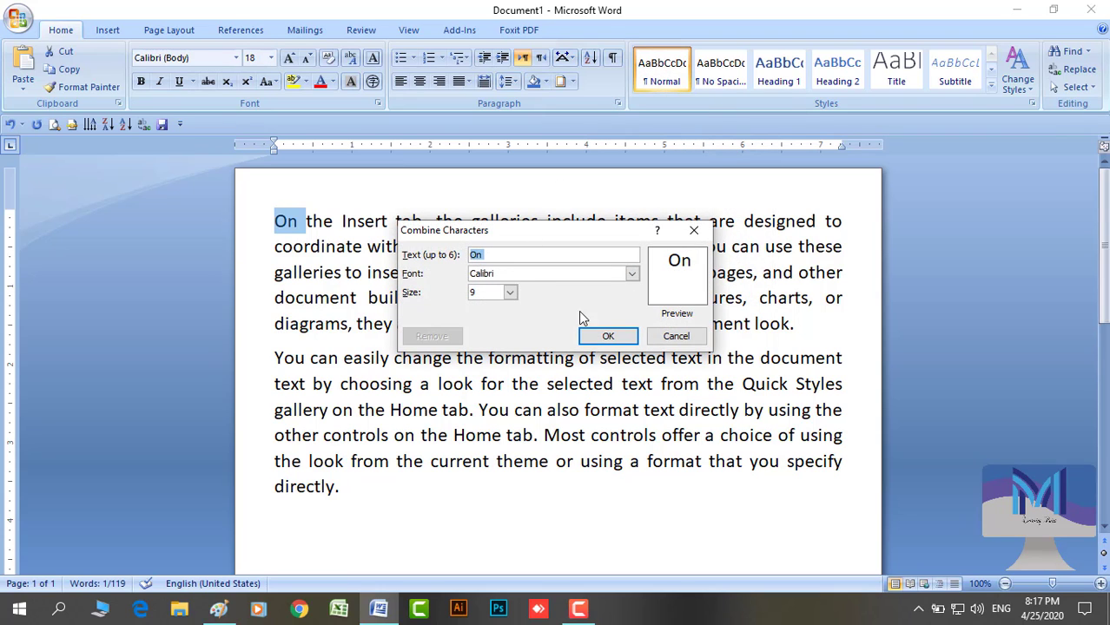
{"action": "left_click", "coordinate": [511, 293]}
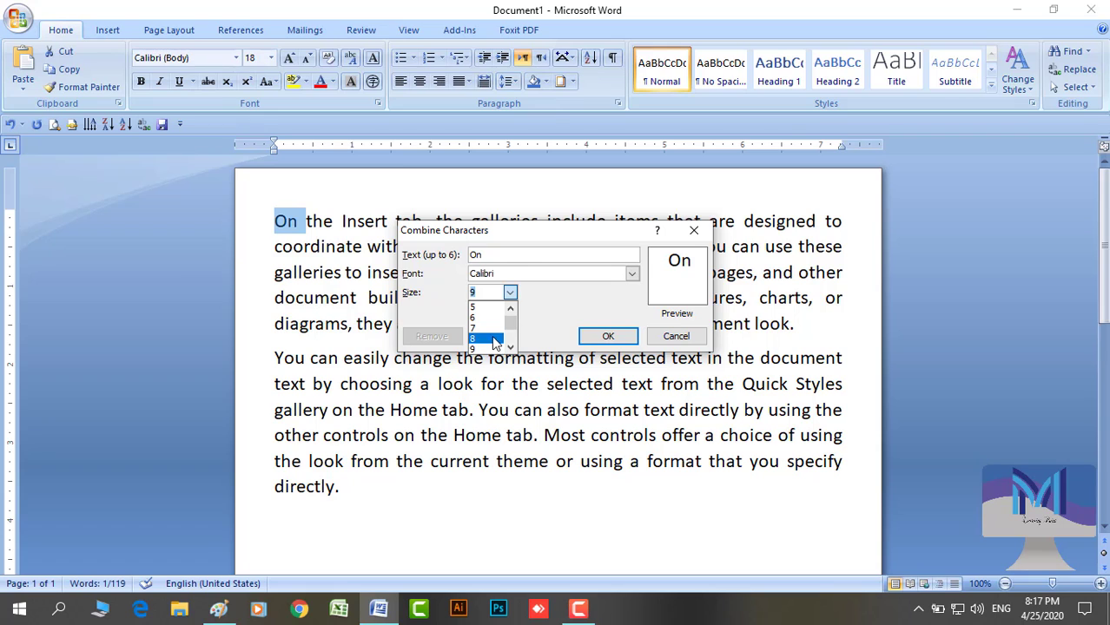
{"action": "left_click", "coordinate": [486, 338]}
{"action": "left_click", "coordinate": [607, 336]}
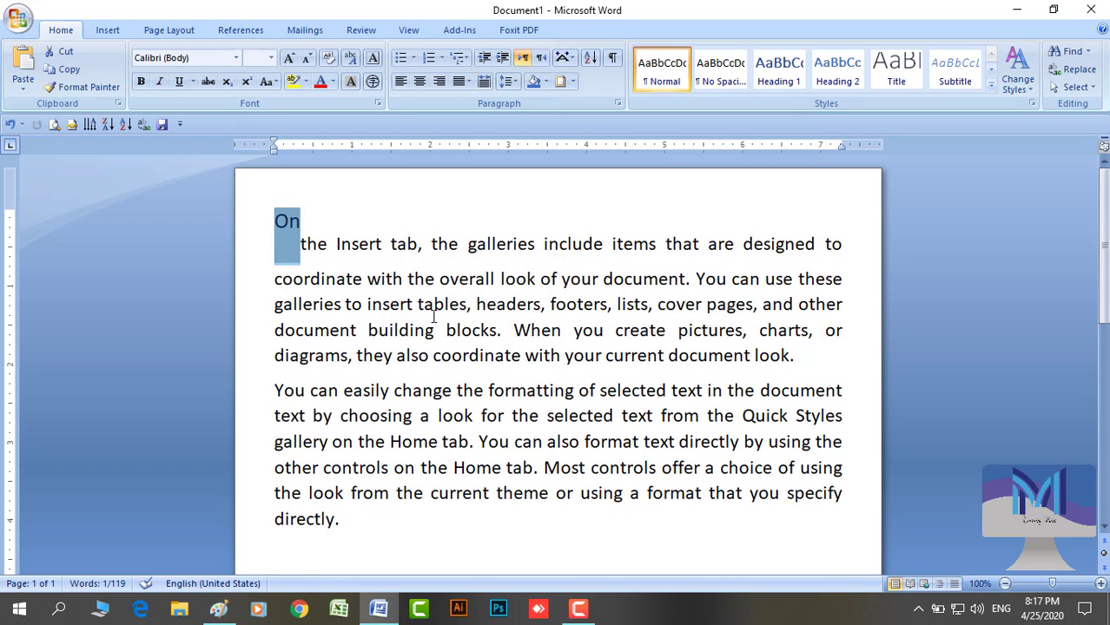
Fit 'On' to a narrow text width, then reselect the word
{"action": "left_click", "coordinate": [564, 57]}
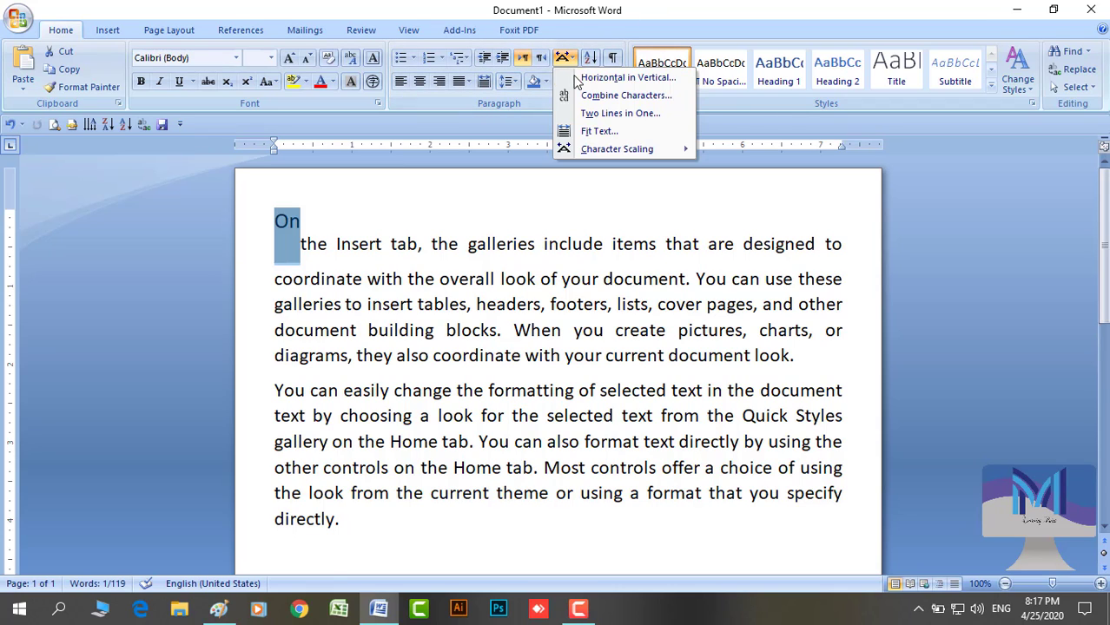
{"action": "left_click", "coordinate": [587, 132]}
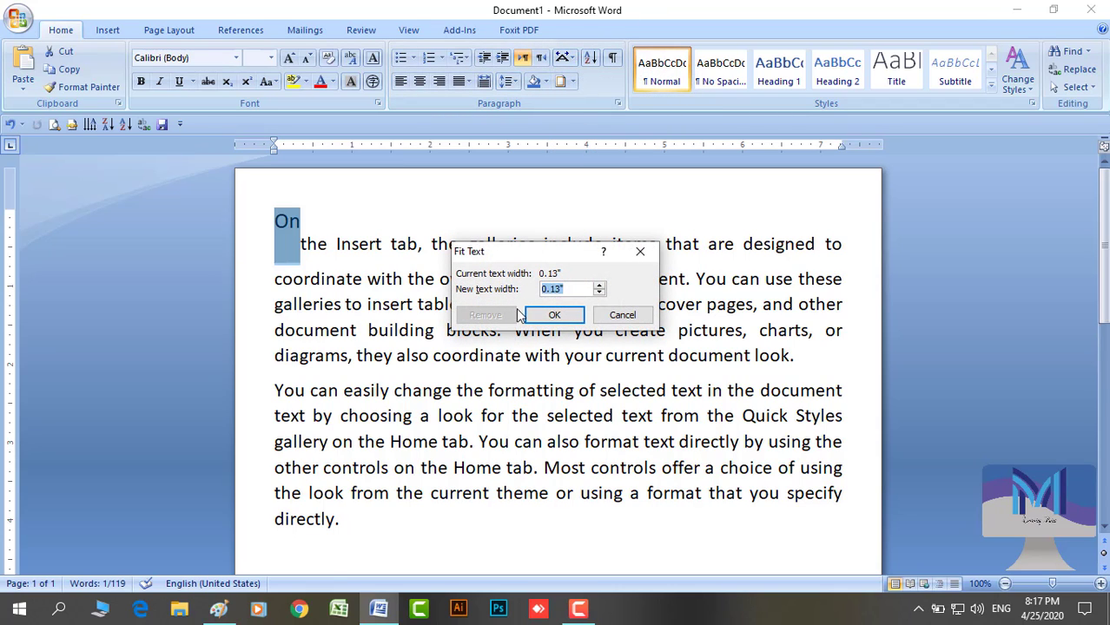
{"action": "left_click", "coordinate": [552, 316]}
{"action": "left_click", "coordinate": [396, 291]}
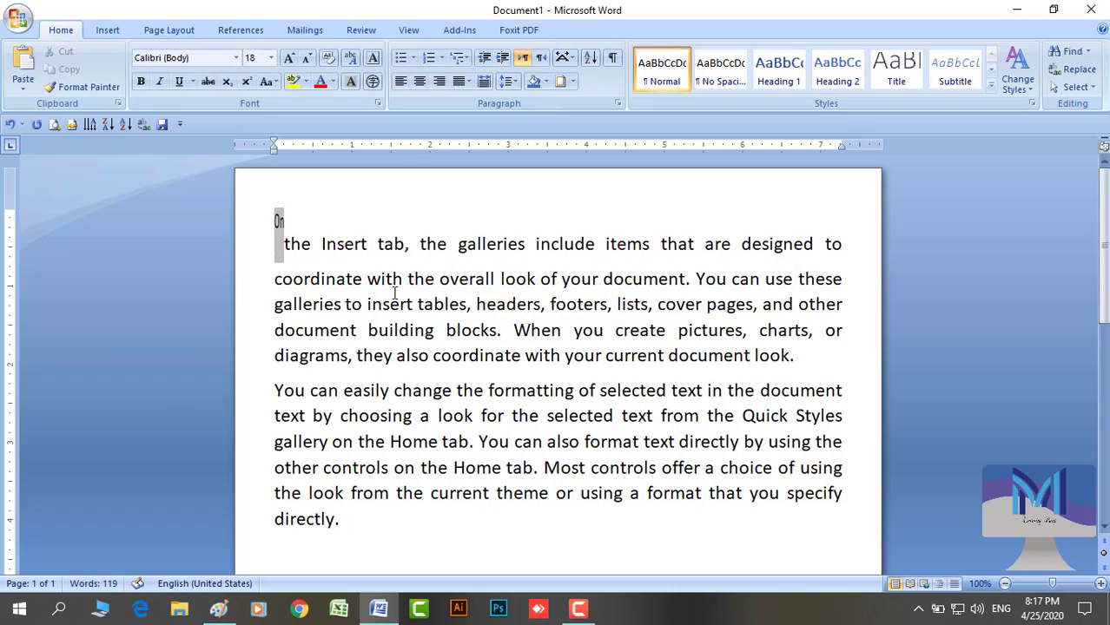
{"action": "left_click", "coordinate": [287, 246]}
{"action": "double_click", "coordinate": [277, 220]}
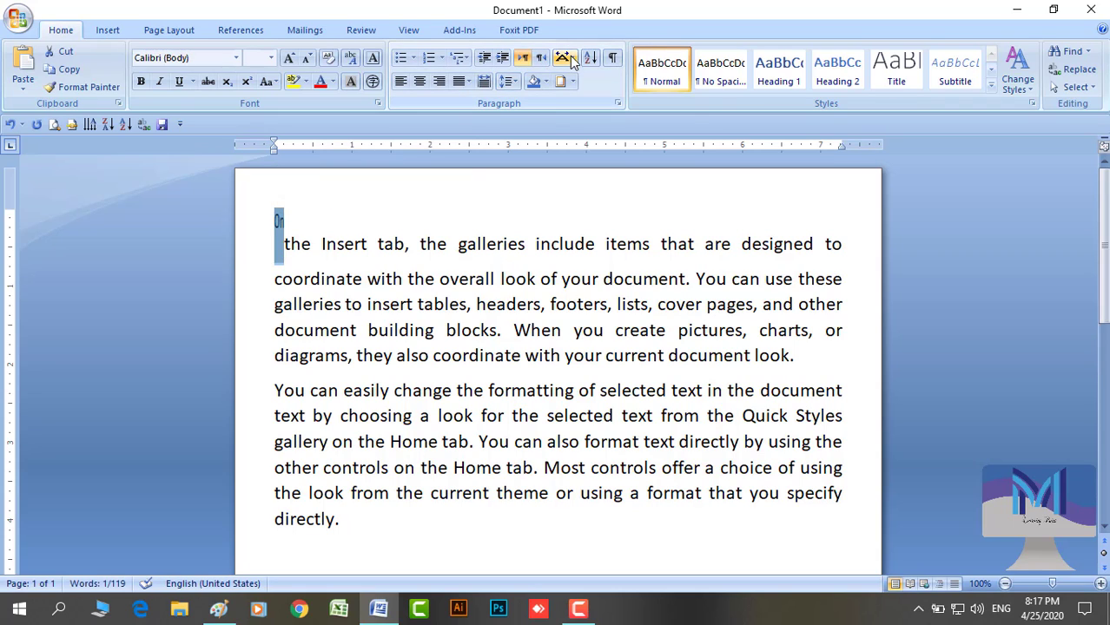
{"action": "left_click", "coordinate": [576, 58]}
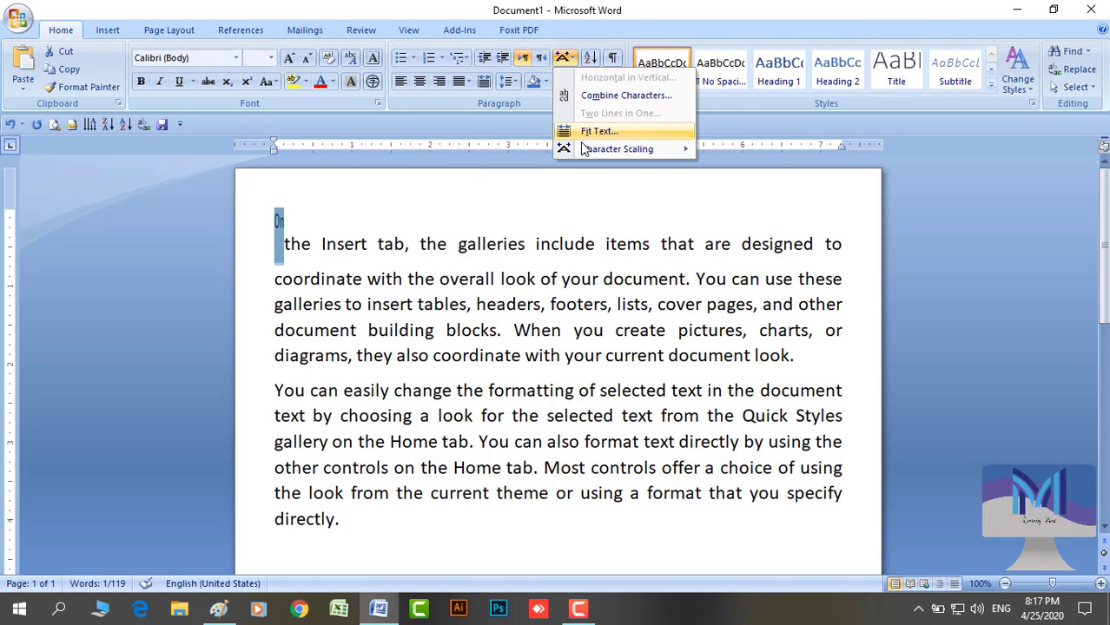
Scale the word 'On' down to 33% character scaling
{"action": "mouse_move", "coordinate": [583, 152]}
{"action": "left_click", "coordinate": [738, 276]}
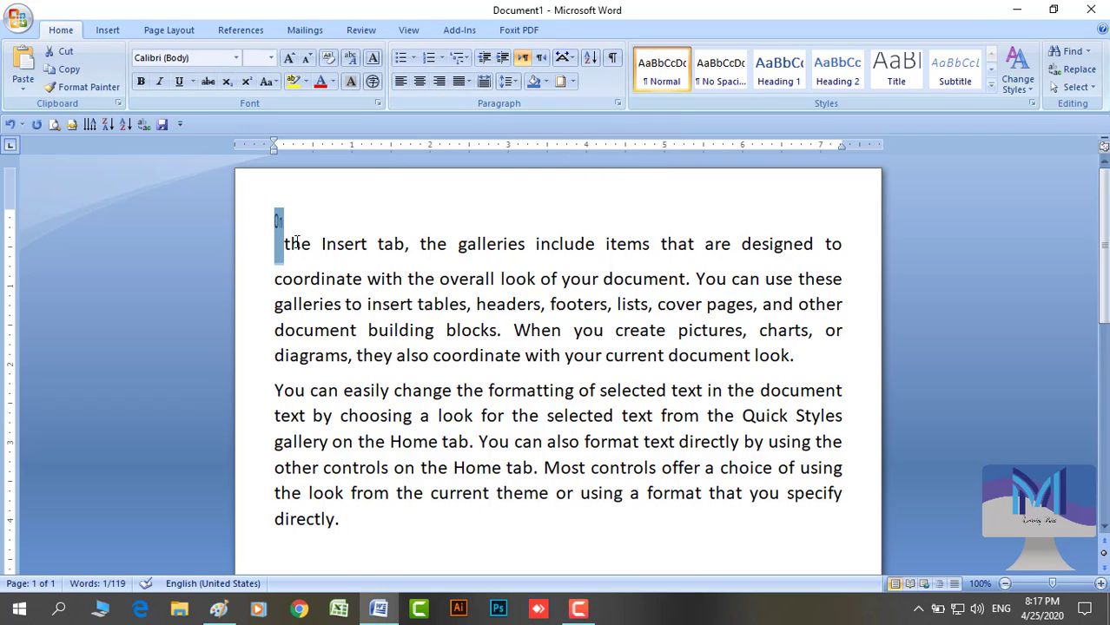
Undo the formatting on 'On', then toggle the first paragraph right-to-left and back to left-to-right
{"action": "key", "text": "ctrl+z"}
{"action": "key", "text": "ctrl+z"}
{"action": "key", "text": "ctrl+z"}
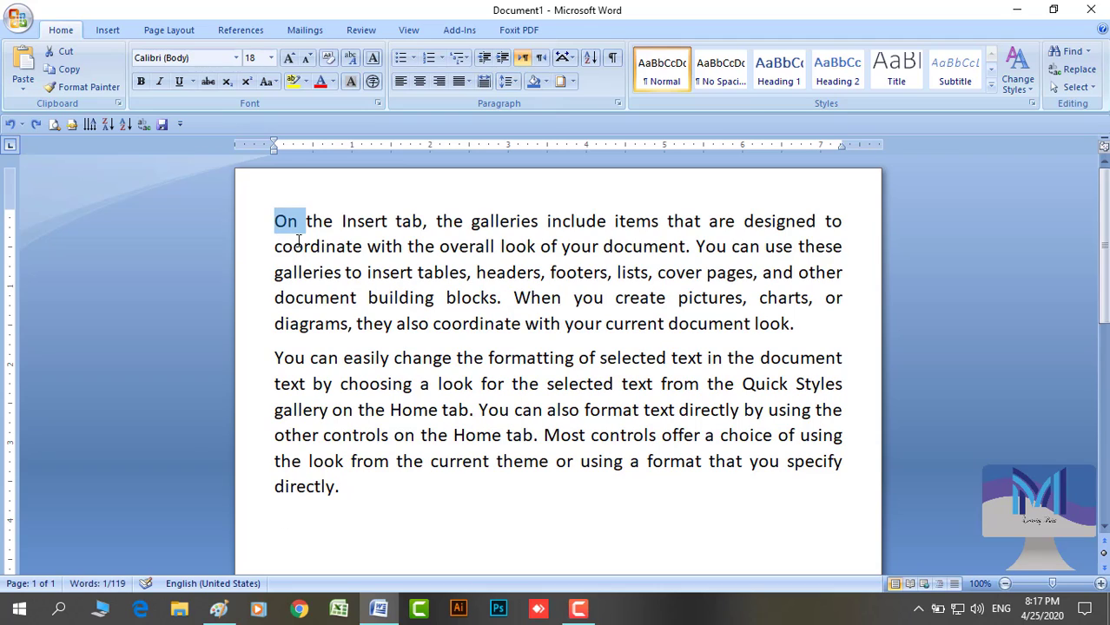
{"action": "left_click", "coordinate": [298, 241]}
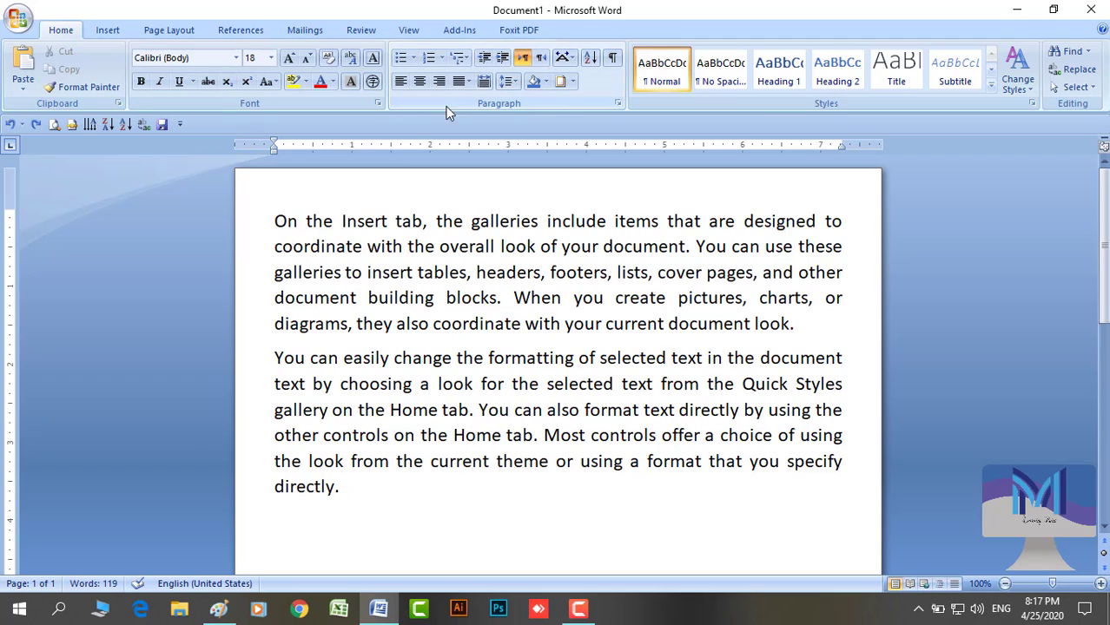
{"action": "left_click", "coordinate": [275, 220]}
{"action": "left_click", "coordinate": [540, 58]}
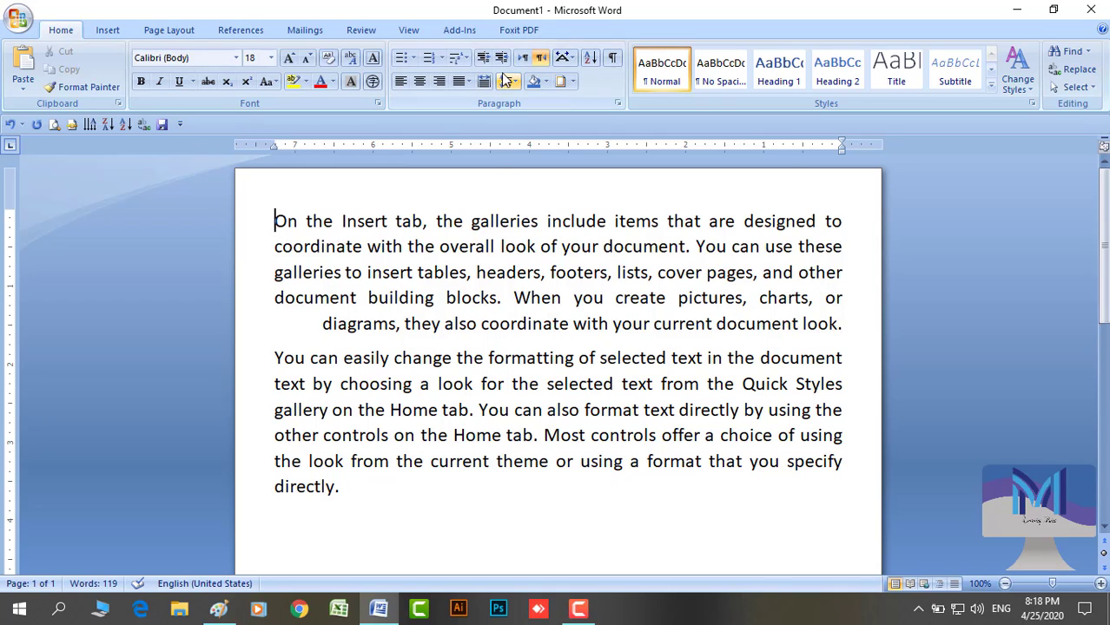
{"action": "left_click", "coordinate": [525, 59]}
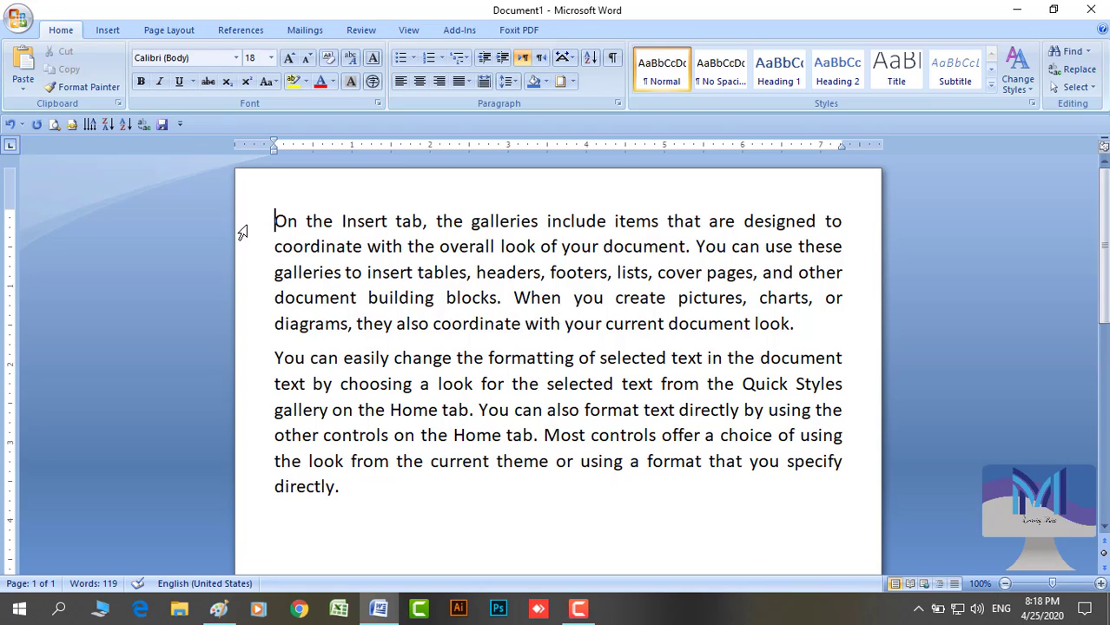
Set both sample paragraphs to font size 11
{"action": "left_click_drag", "start_coordinate": [242, 230], "coordinate": [261, 497]}
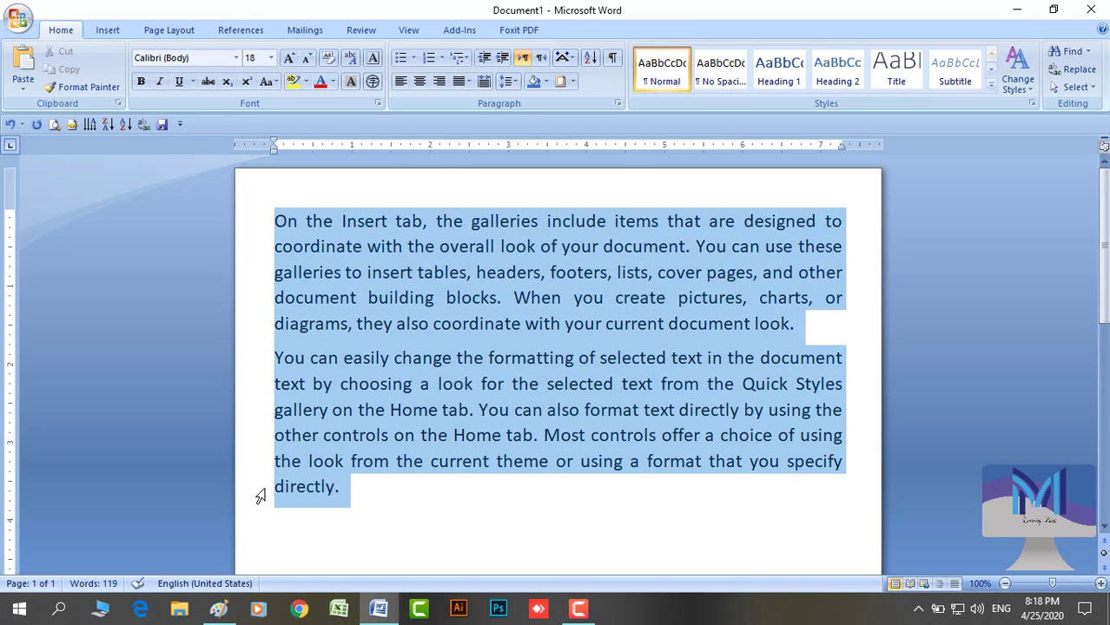
{"action": "left_click", "coordinate": [271, 58]}
{"action": "left_click", "coordinate": [251, 117]}
{"action": "left_click", "coordinate": [369, 286]}
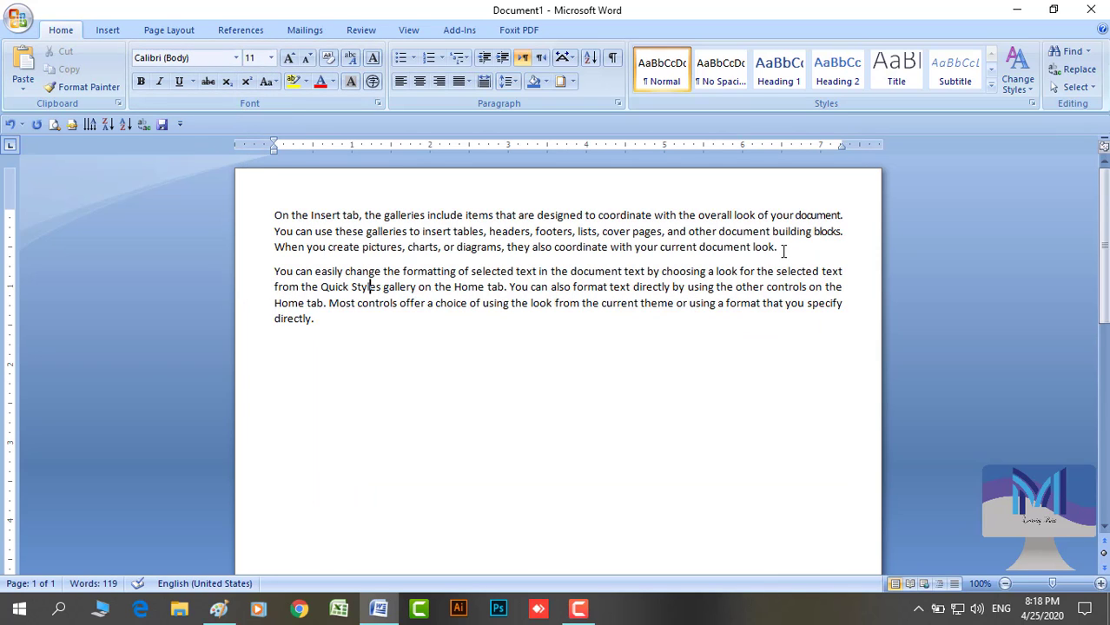
Switch the first paragraph to right-to-left, then back to left-to-right
{"action": "left_click", "coordinate": [277, 216]}
{"action": "left_click", "coordinate": [539, 58]}
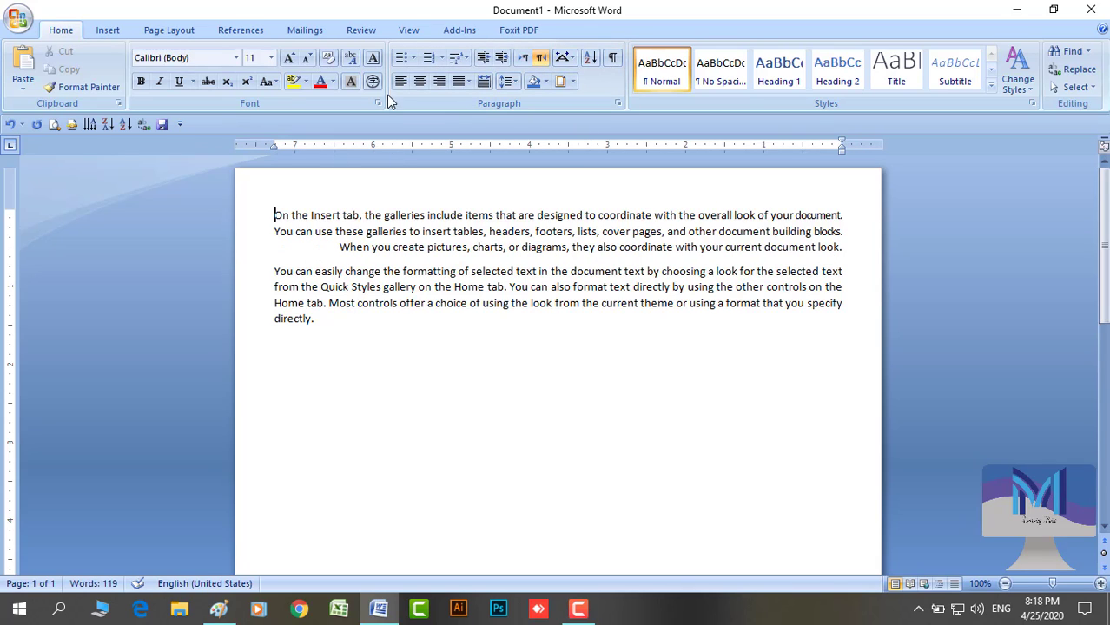
{"action": "left_click", "coordinate": [521, 58]}
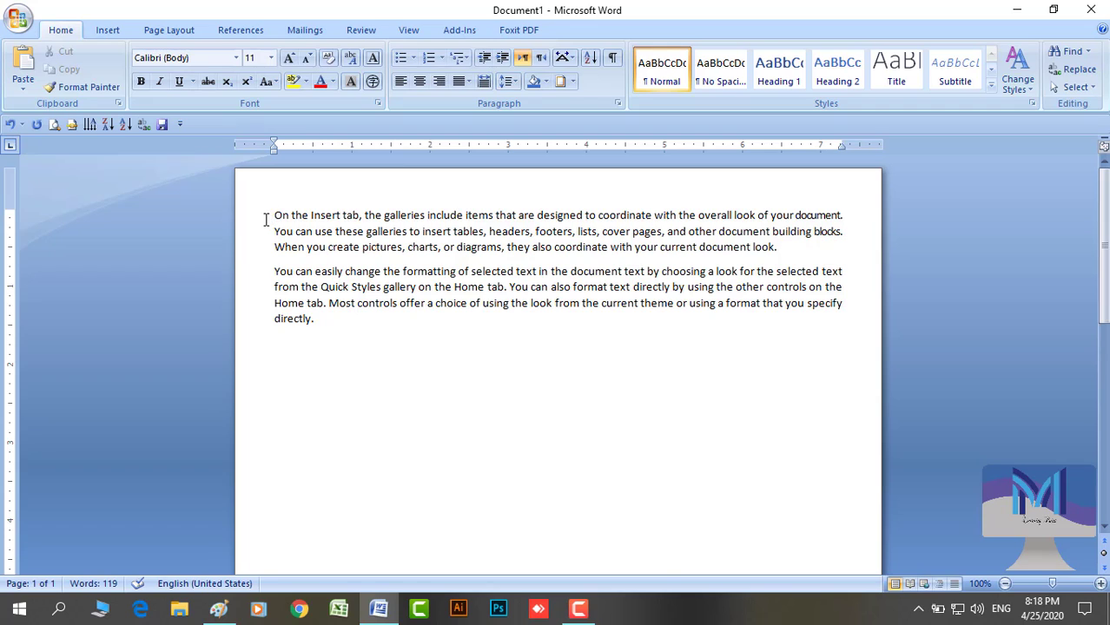
Delete all text except the line 'When you create pictures'
{"action": "left_click_drag", "start_coordinate": [245, 226], "coordinate": [250, 317]}
{"action": "key", "text": "Delete"}
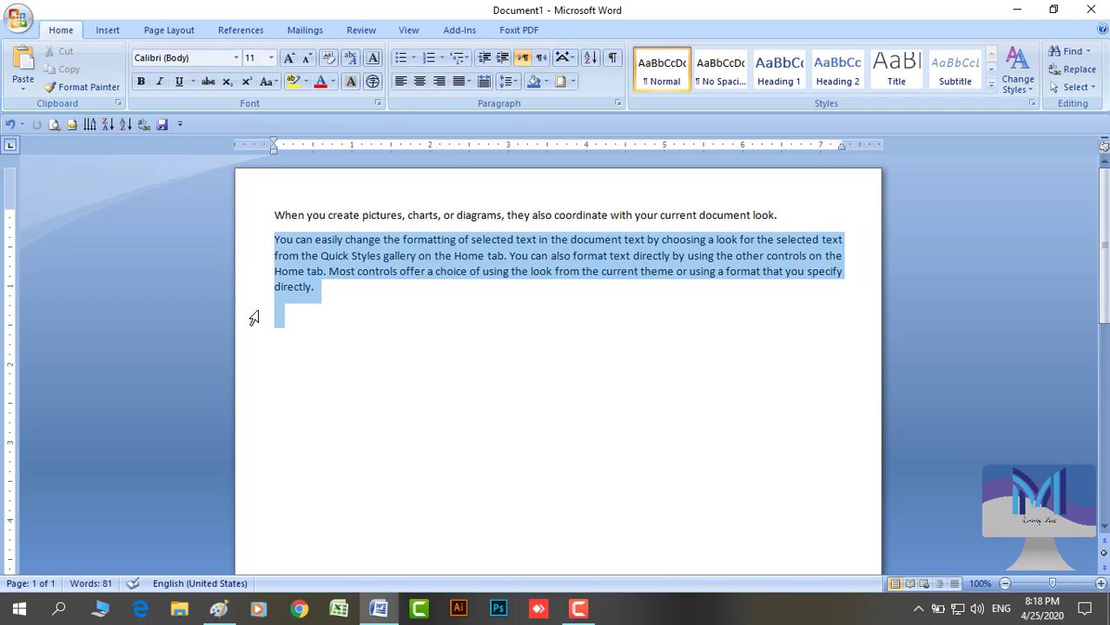
{"action": "key", "text": "Delete"}
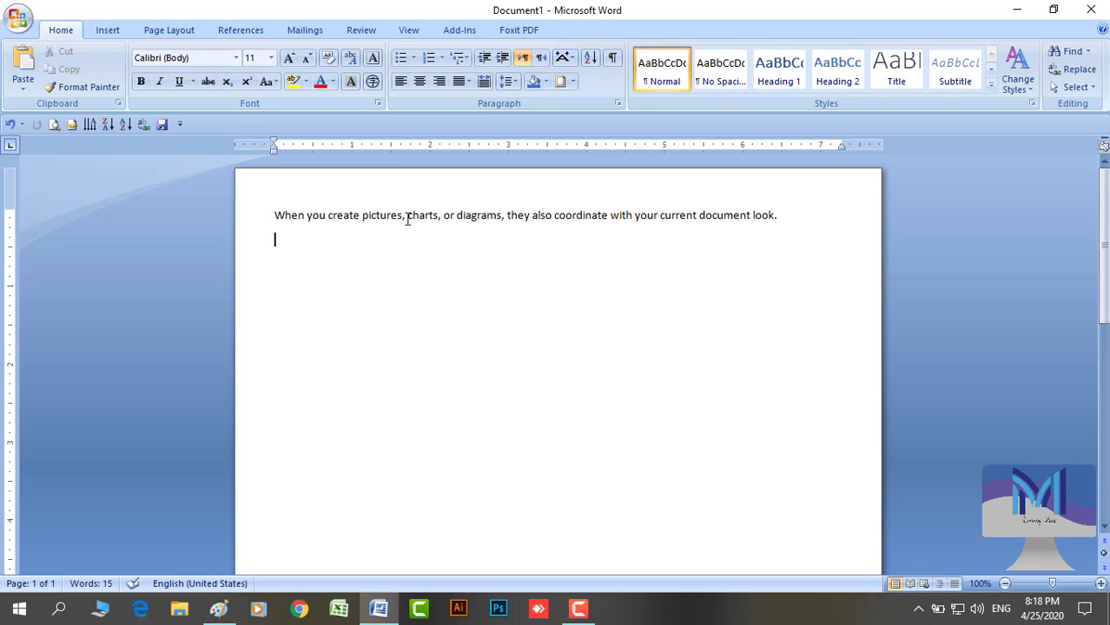
{"action": "left_click_drag", "start_coordinate": [407, 220], "coordinate": [646, 234]}
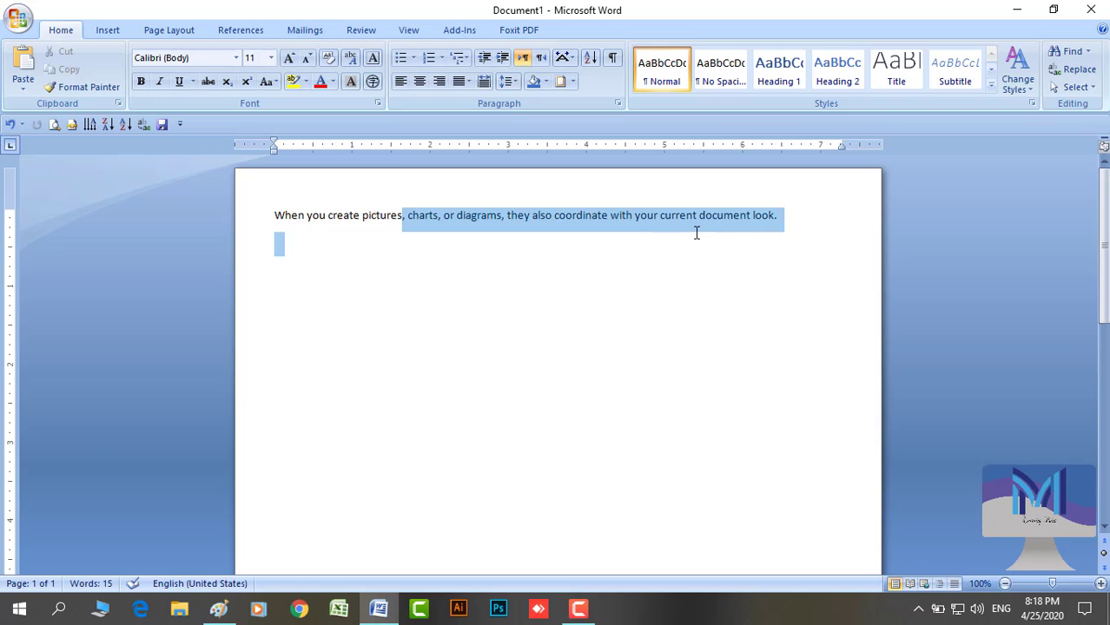
{"action": "key", "text": "BackSpace"}
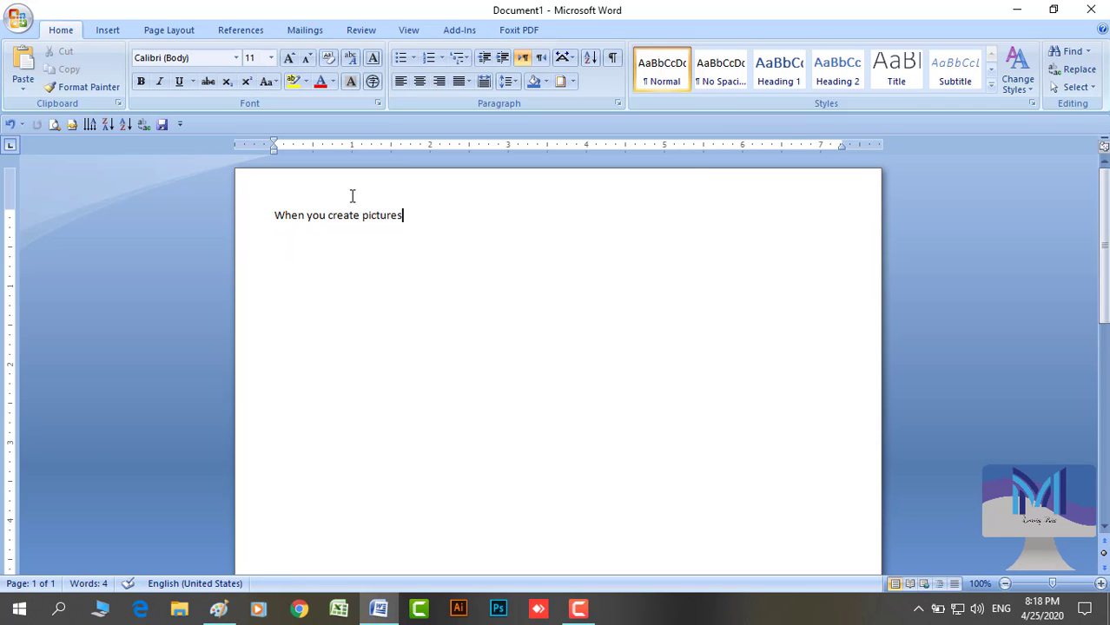
Increase the line's indent seven times, pushing it to the right
{"action": "left_click", "coordinate": [505, 59]}
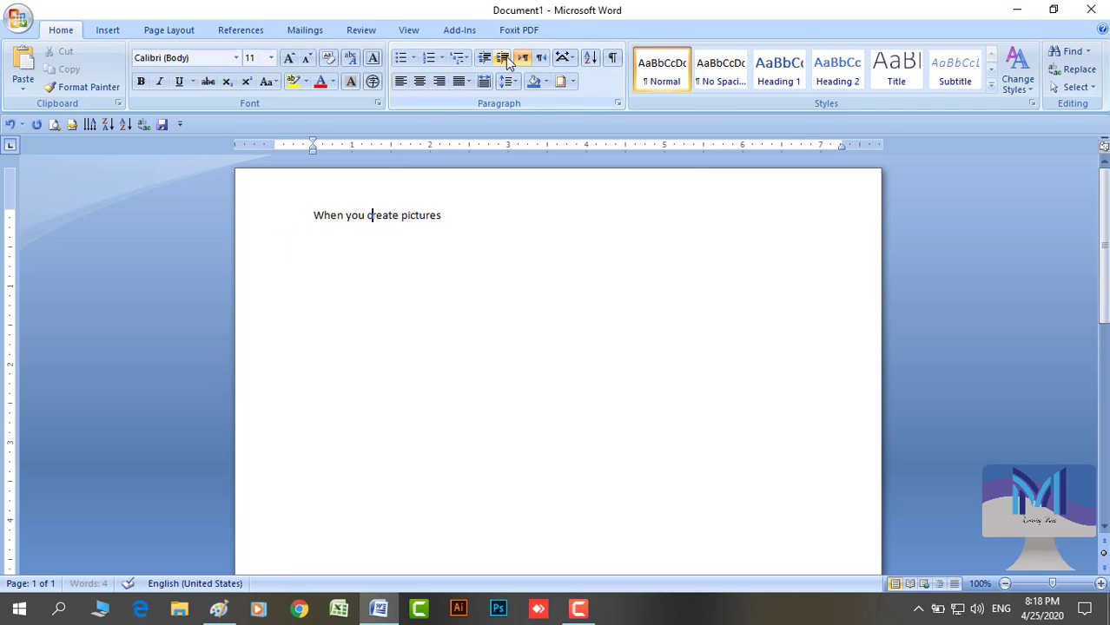
{"action": "left_click", "coordinate": [505, 58]}
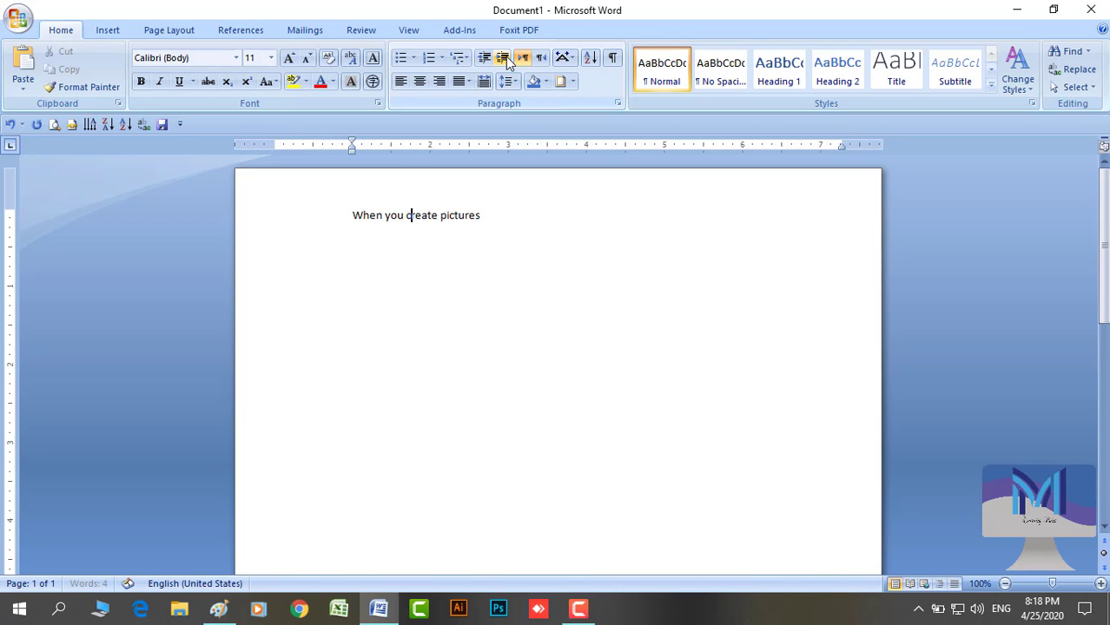
{"action": "left_click", "coordinate": [505, 58]}
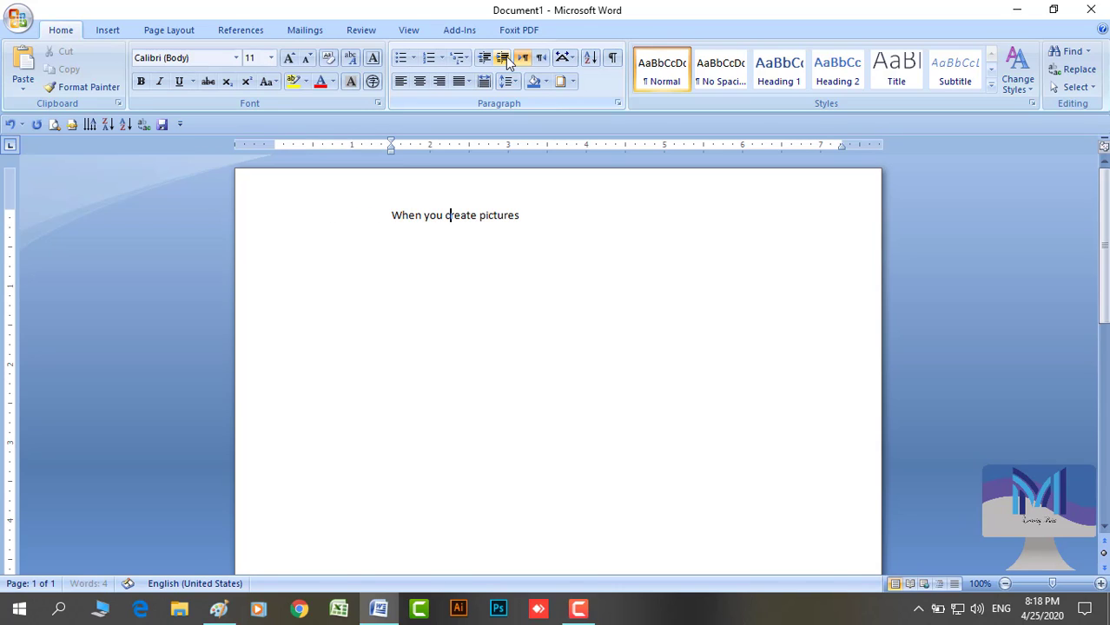
{"action": "left_click", "coordinate": [506, 59]}
{"action": "left_click", "coordinate": [506, 59]}
{"action": "left_click", "coordinate": [507, 59]}
{"action": "left_click", "coordinate": [507, 59]}
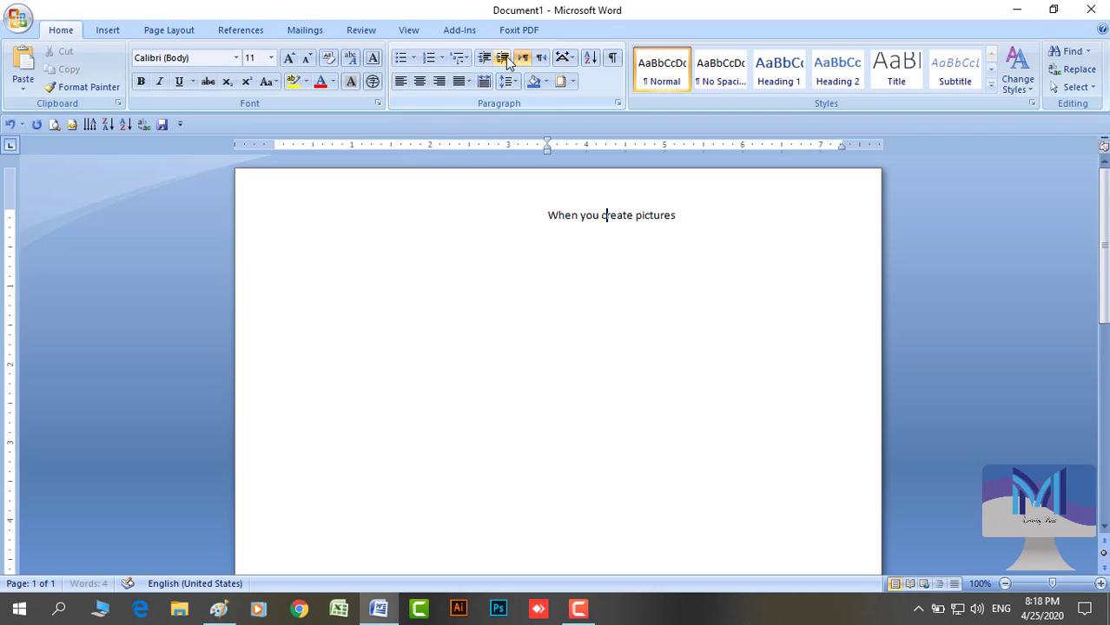
{"action": "left_click", "coordinate": [506, 59]}
{"action": "left_click", "coordinate": [507, 59]}
{"action": "left_click", "coordinate": [506, 59]}
{"action": "left_click", "coordinate": [506, 59]}
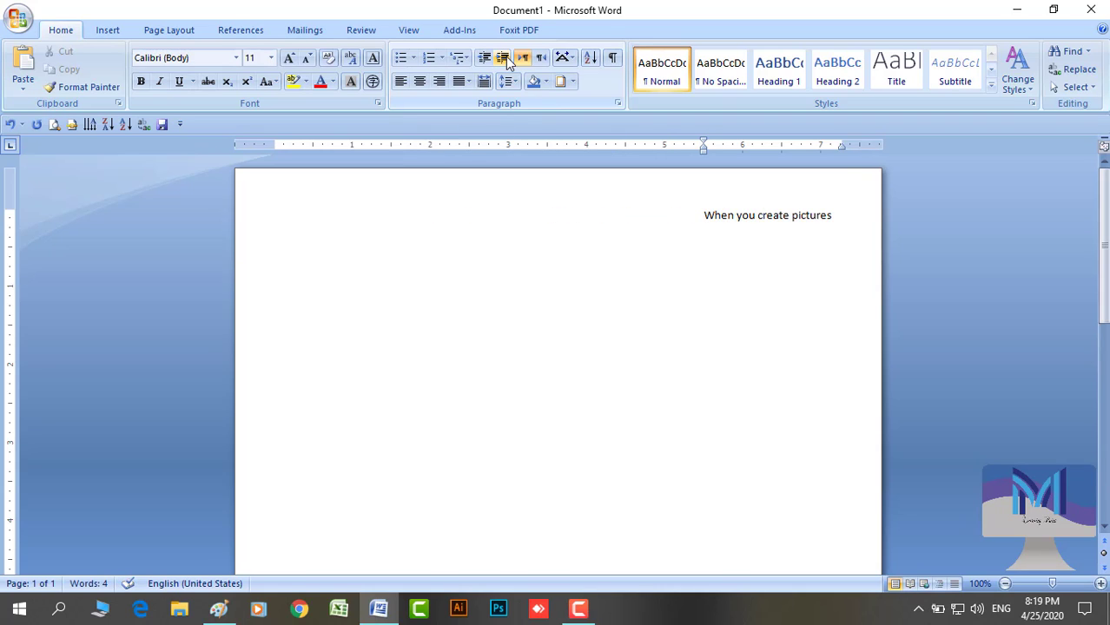
Decrease the indent six times, moving the line back toward the left margin
{"action": "left_click", "coordinate": [484, 58]}
{"action": "left_click", "coordinate": [484, 58]}
{"action": "left_click", "coordinate": [484, 58]}
{"action": "left_click", "coordinate": [483, 58]}
{"action": "left_click", "coordinate": [483, 58]}
{"action": "left_click", "coordinate": [484, 58]}
{"action": "left_click", "coordinate": [483, 58]}
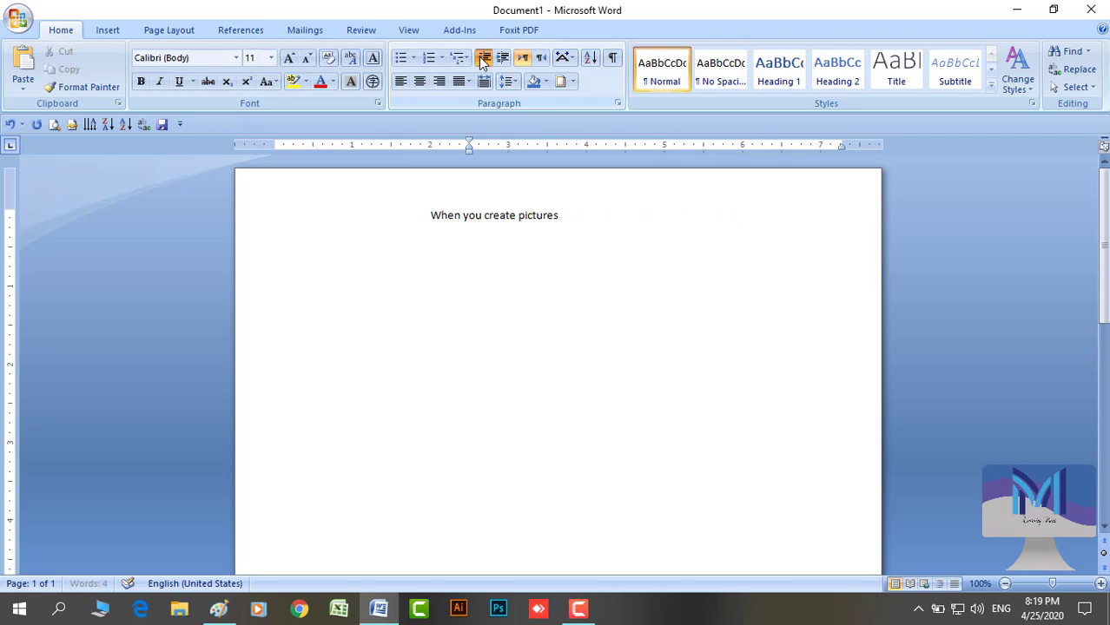
{"action": "left_click", "coordinate": [483, 58]}
{"action": "left_click", "coordinate": [484, 58]}
{"action": "left_click", "coordinate": [484, 58]}
{"action": "left_click", "coordinate": [483, 58]}
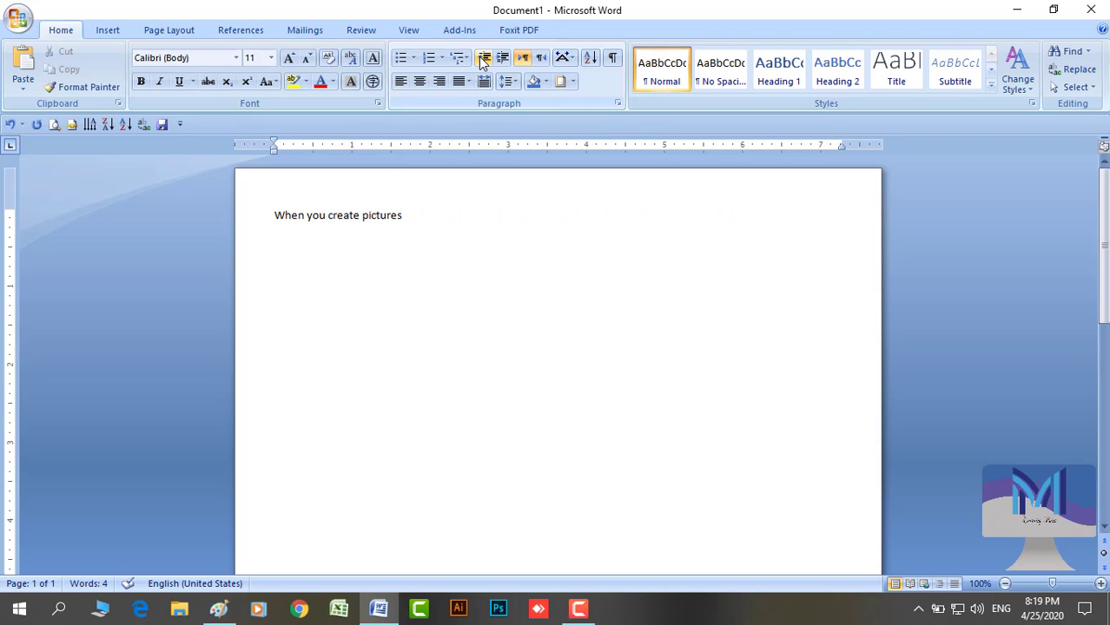
Try solid round, diamond and check-mark bullets on 'When you create pictures'
{"action": "left_click", "coordinate": [414, 58]}
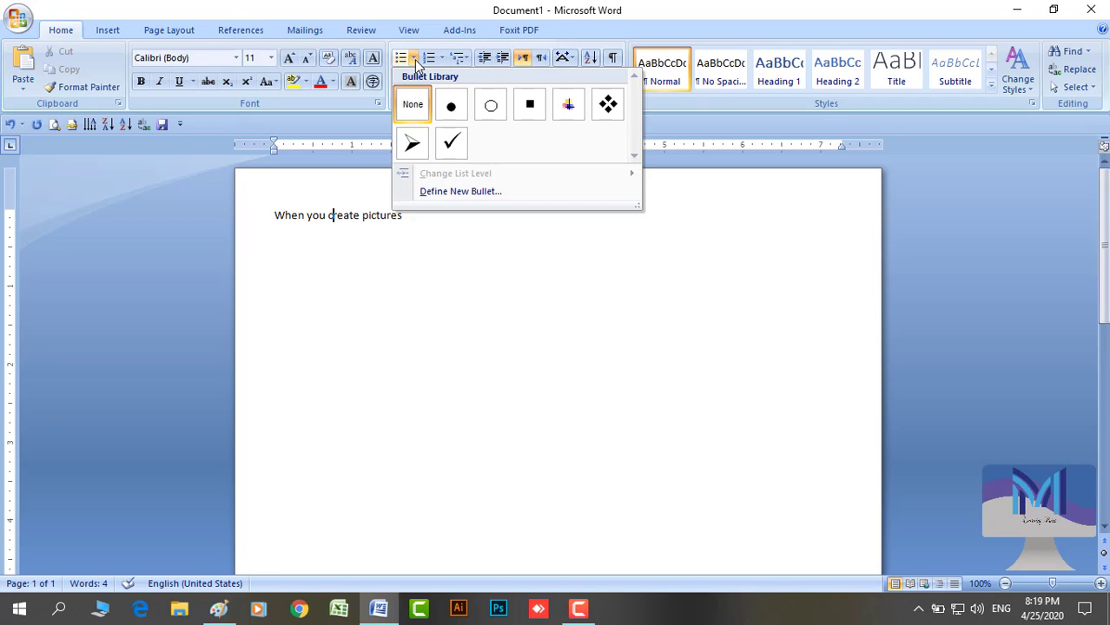
{"action": "left_click", "coordinate": [280, 225]}
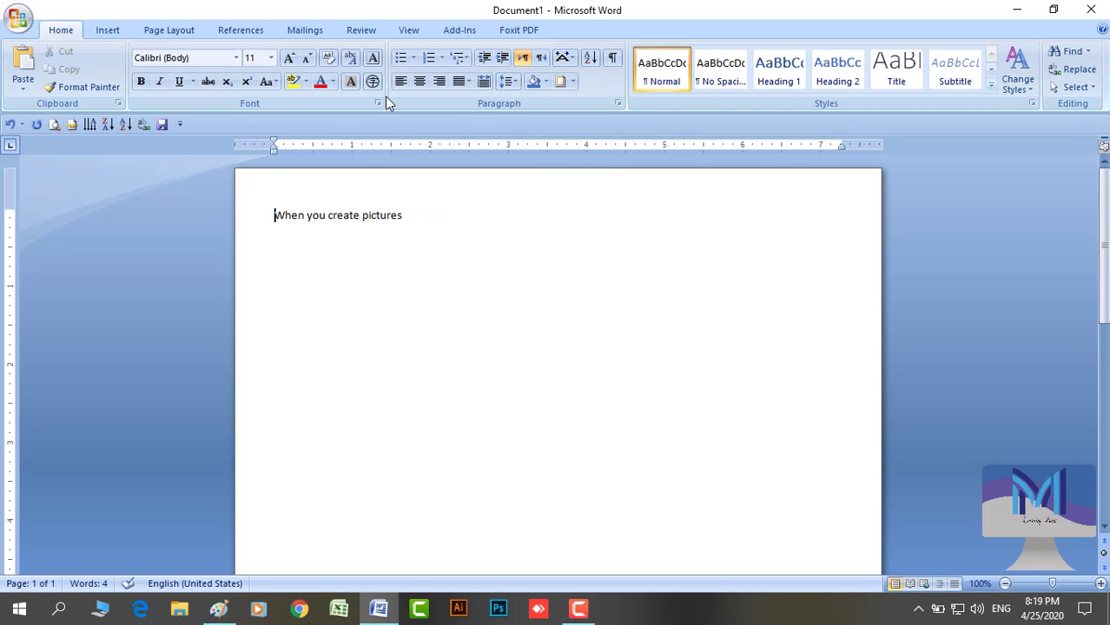
{"action": "left_click", "coordinate": [414, 58]}
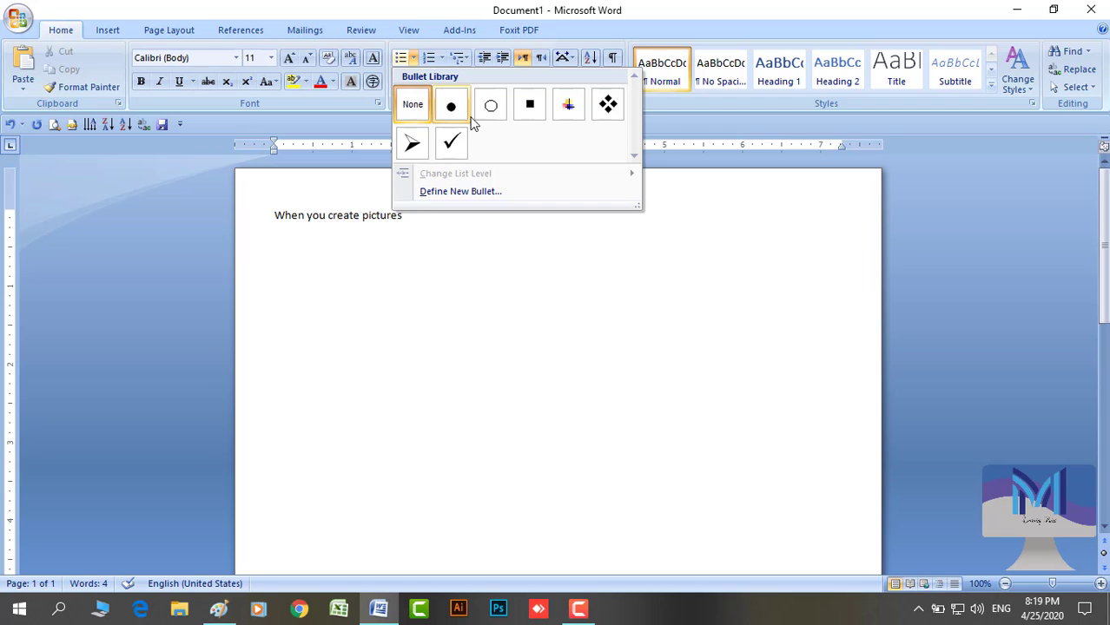
{"action": "left_click", "coordinate": [450, 107]}
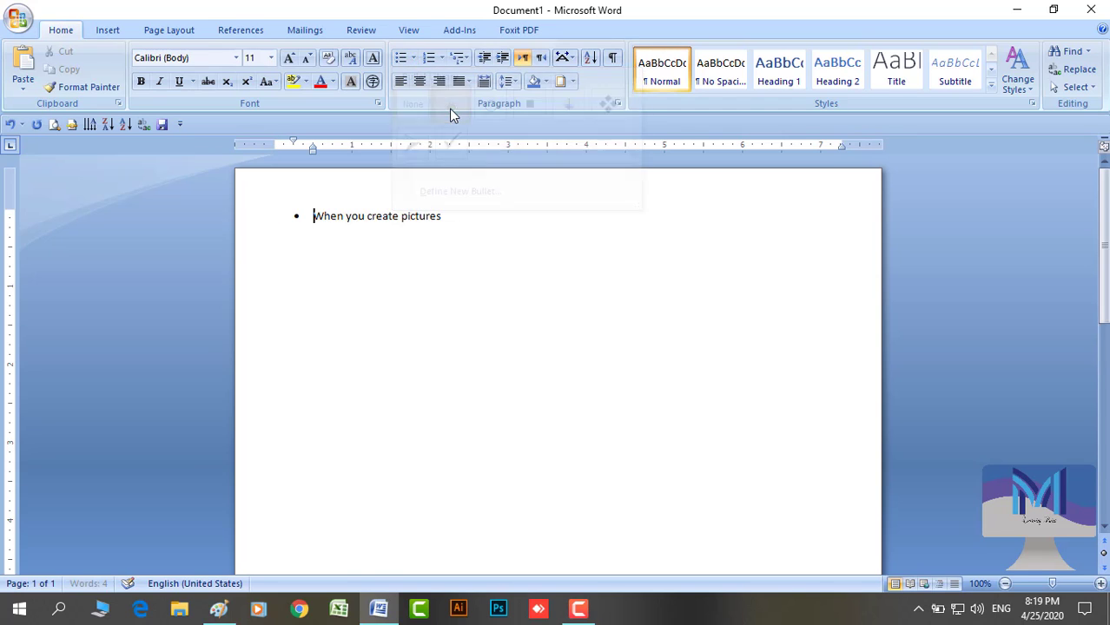
{"action": "left_click", "coordinate": [414, 59]}
{"action": "left_click", "coordinate": [608, 161]}
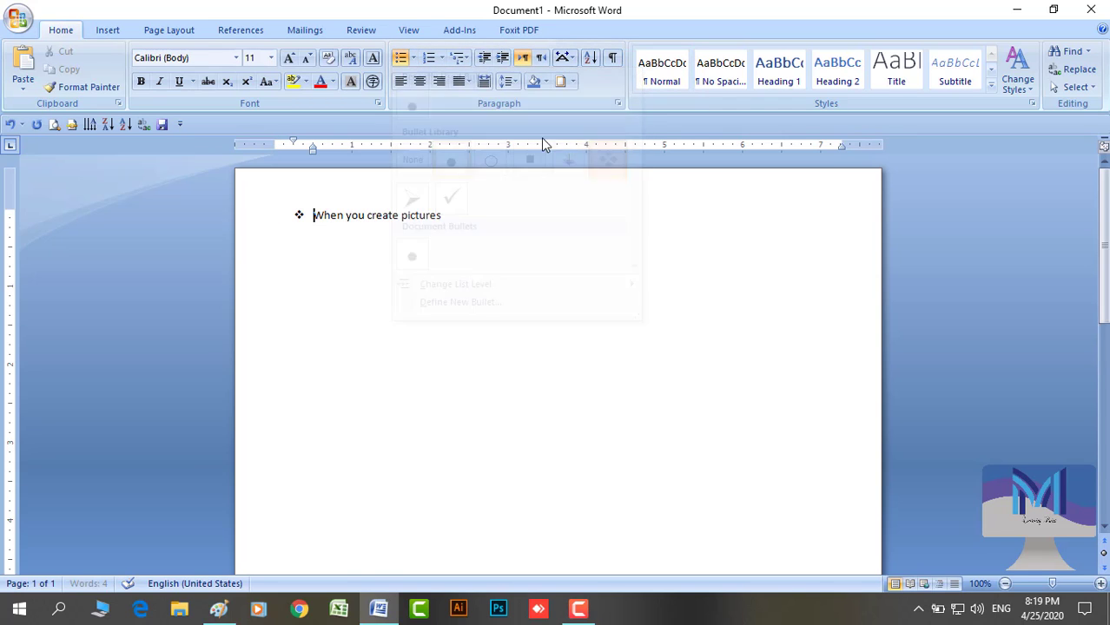
{"action": "left_click", "coordinate": [413, 58]}
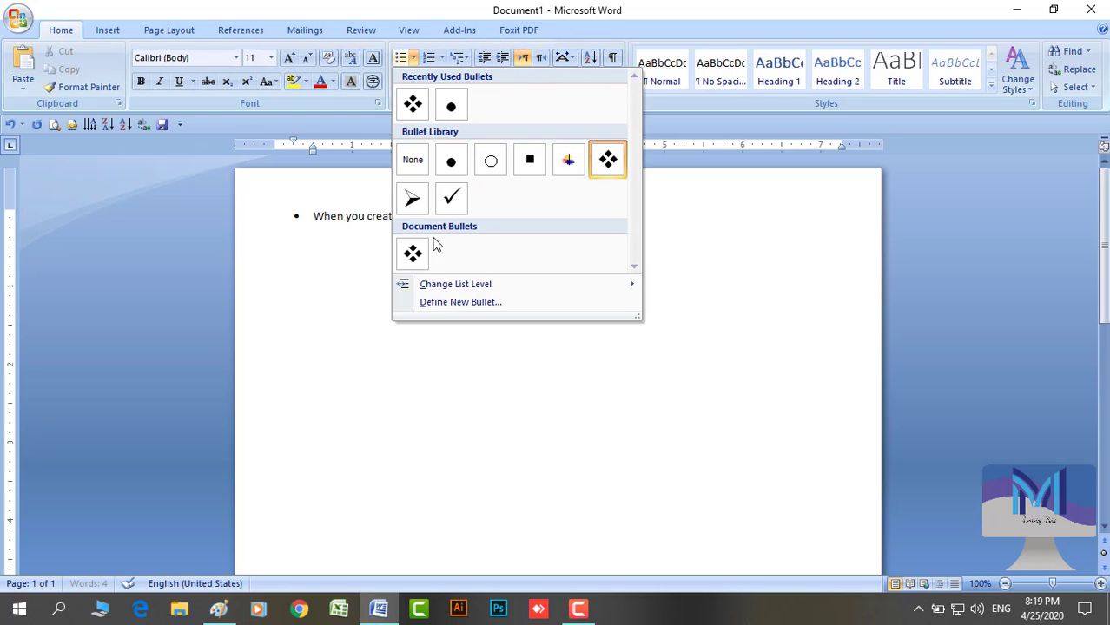
{"action": "left_click", "coordinate": [453, 207]}
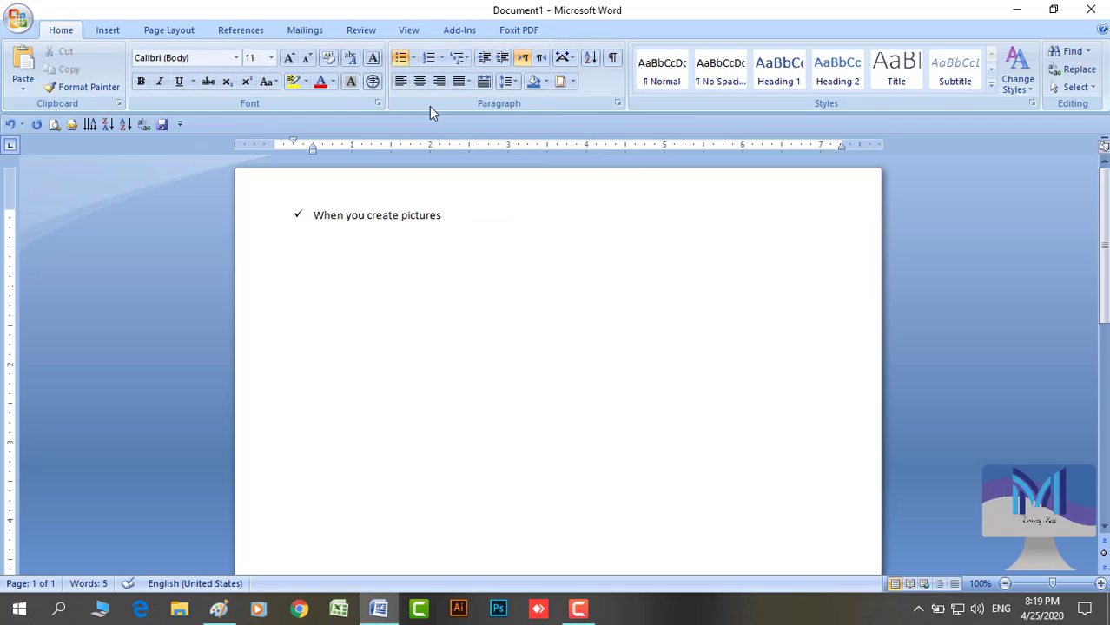
Change the line's list level twice, then set its bullet to None
{"action": "left_click", "coordinate": [413, 58]}
{"action": "mouse_move", "coordinate": [447, 287]}
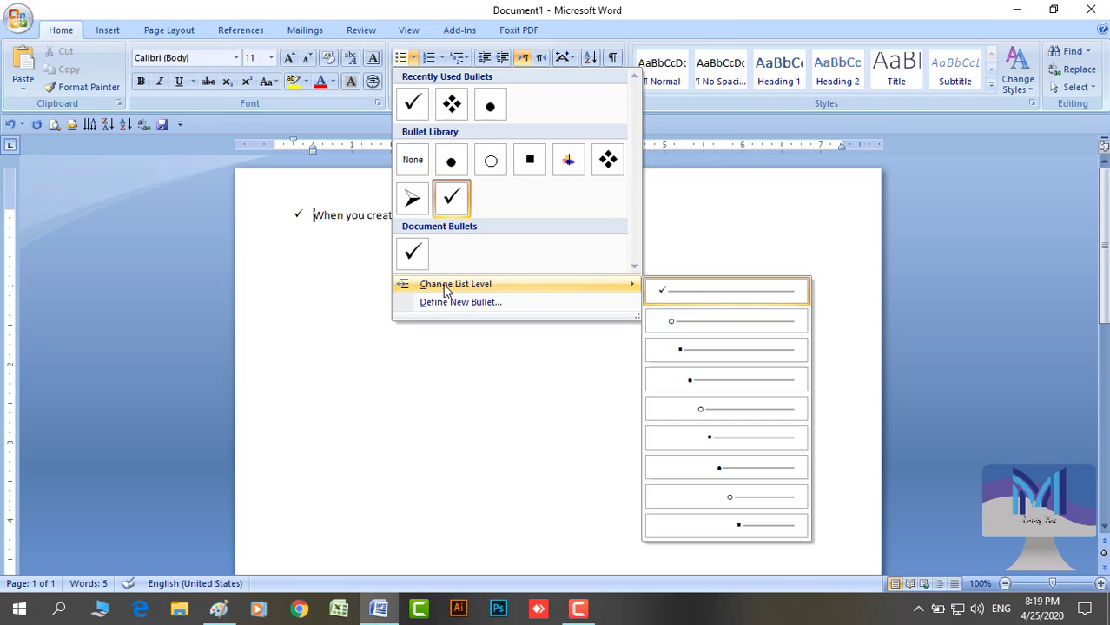
{"action": "left_click", "coordinate": [723, 443]}
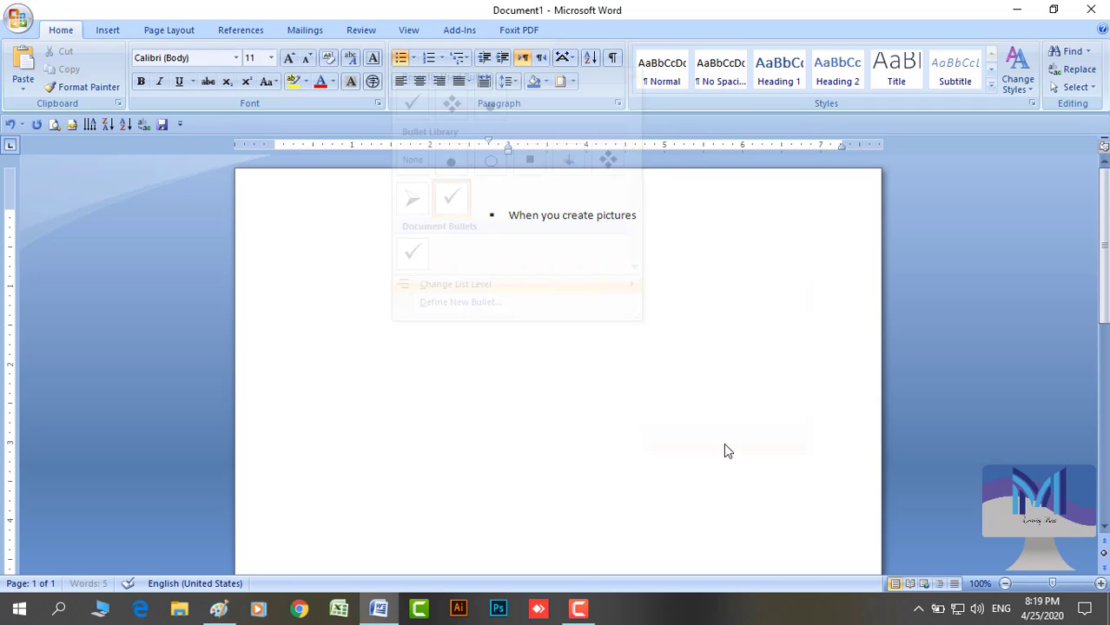
{"action": "left_click", "coordinate": [413, 58]}
{"action": "mouse_move", "coordinate": [466, 285]}
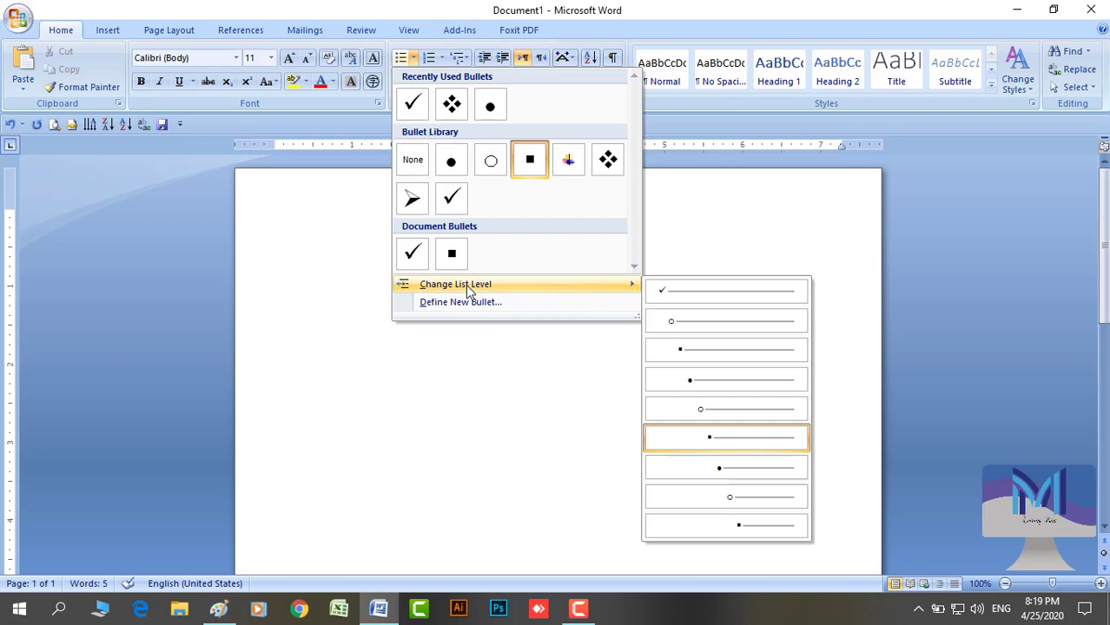
{"action": "left_click", "coordinate": [683, 314]}
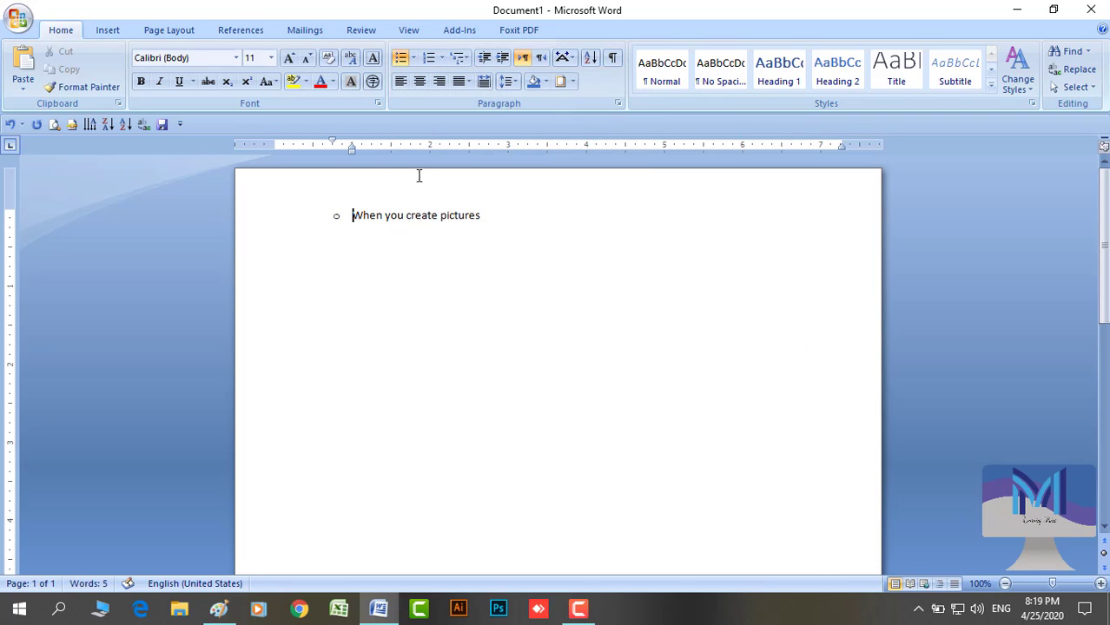
{"action": "left_click", "coordinate": [413, 58]}
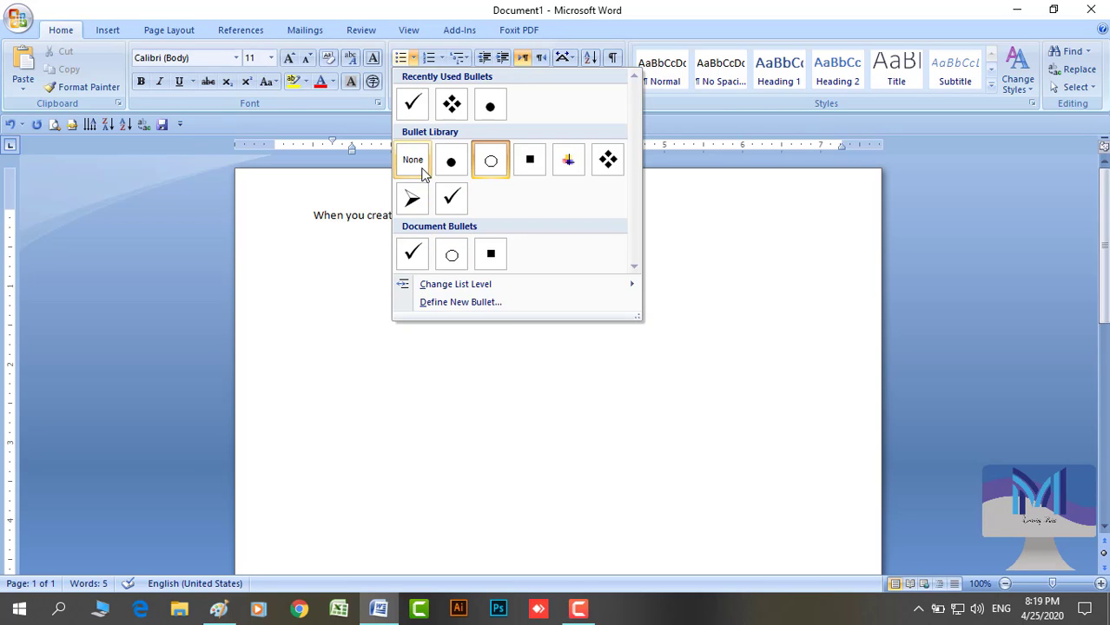
{"action": "left_click", "coordinate": [417, 163]}
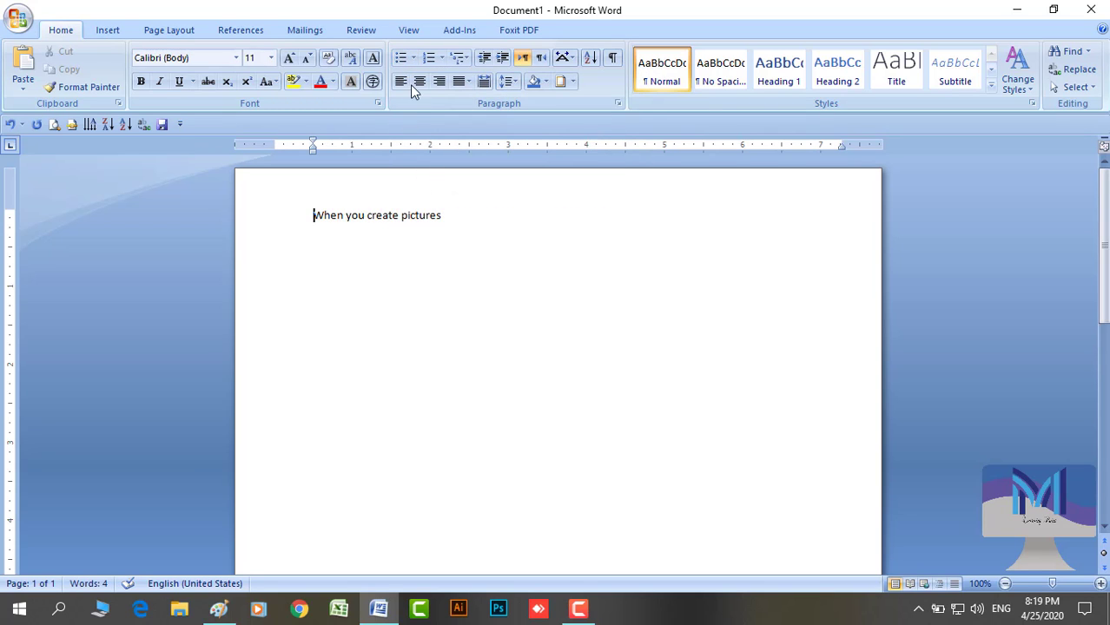
Number the line 1. and add items 'jflkjklf', 'jklfjkjf', 'jkljlkjkj', then end the list
{"action": "left_click", "coordinate": [441, 58]}
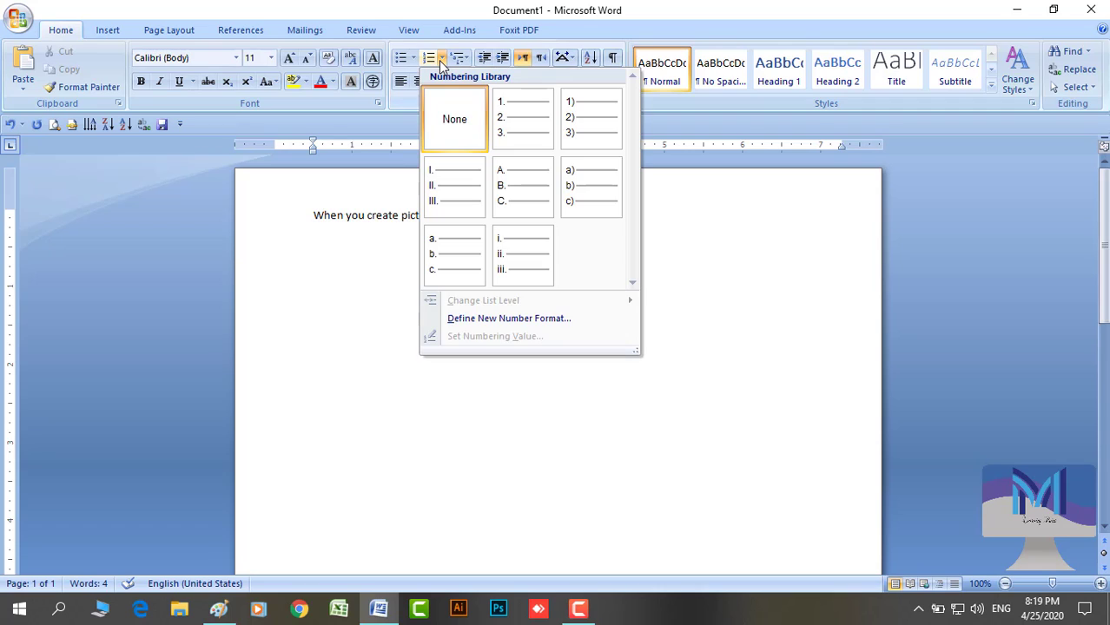
{"action": "left_click", "coordinate": [508, 136]}
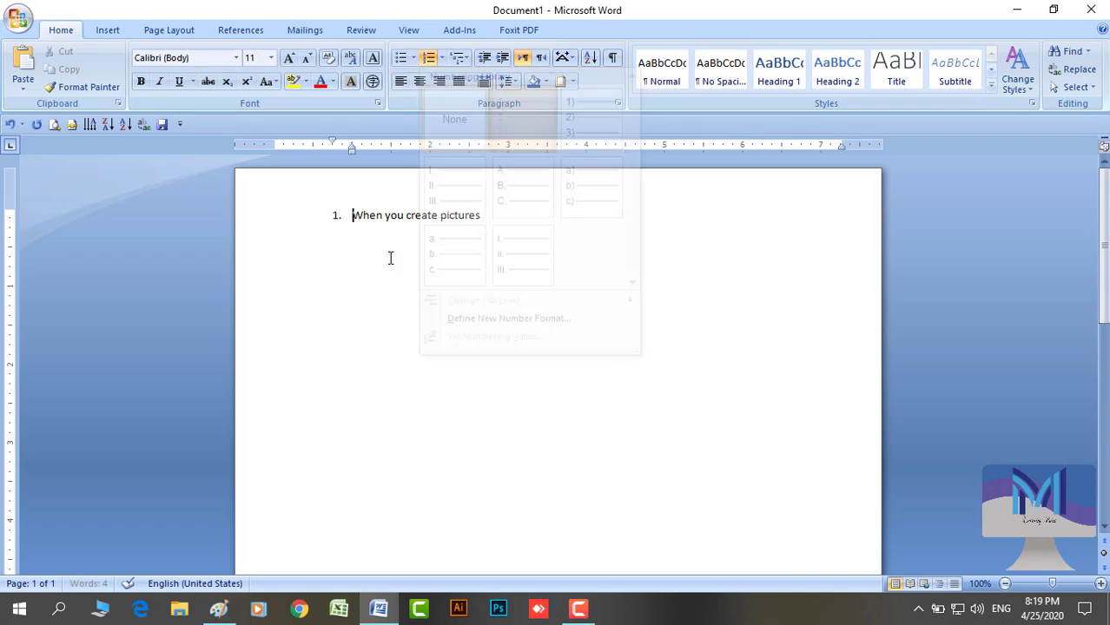
{"action": "key", "text": "Return"}
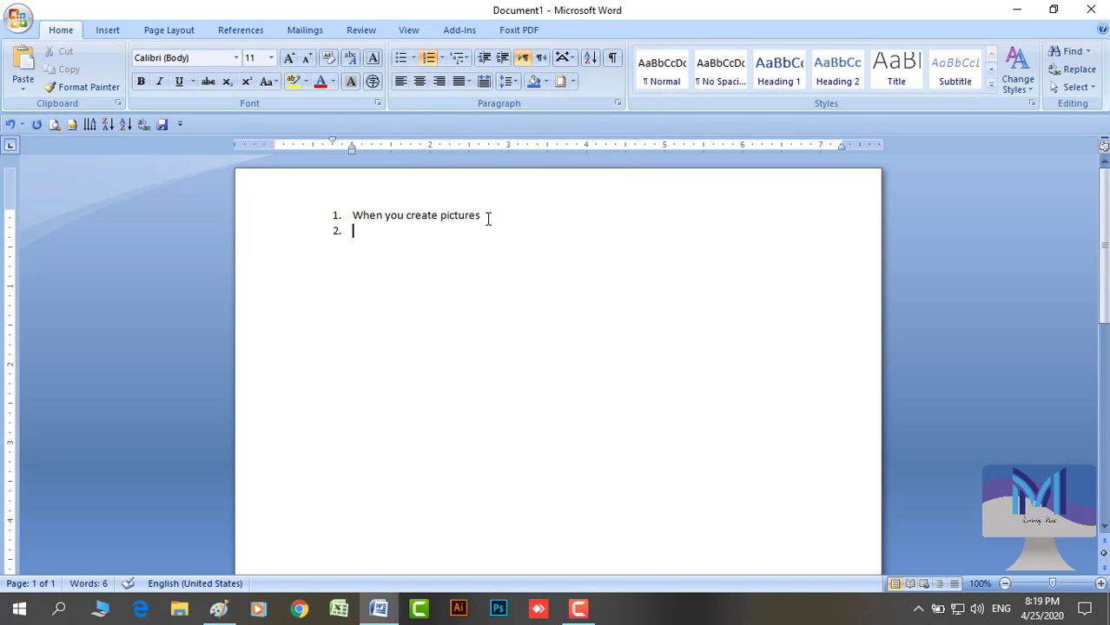
{"action": "type", "text": "jflkjklf"}
{"action": "key", "text": "Return"}
{"action": "type", "text": "jklfjkjf"}
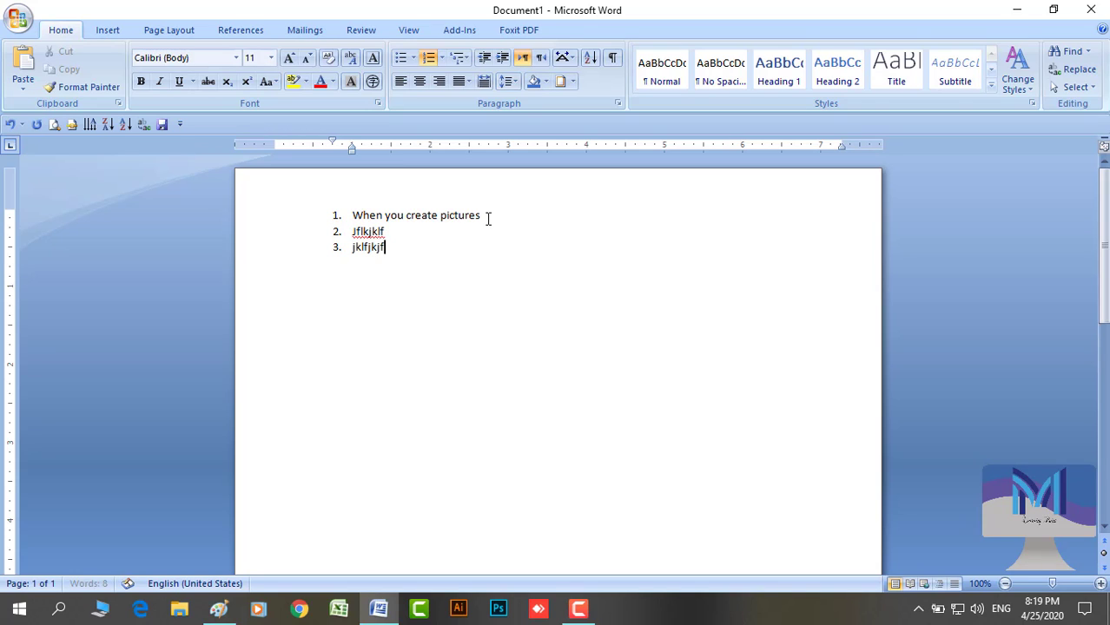
{"action": "key", "text": "Return"}
{"action": "type", "text": "jkljlkjkj"}
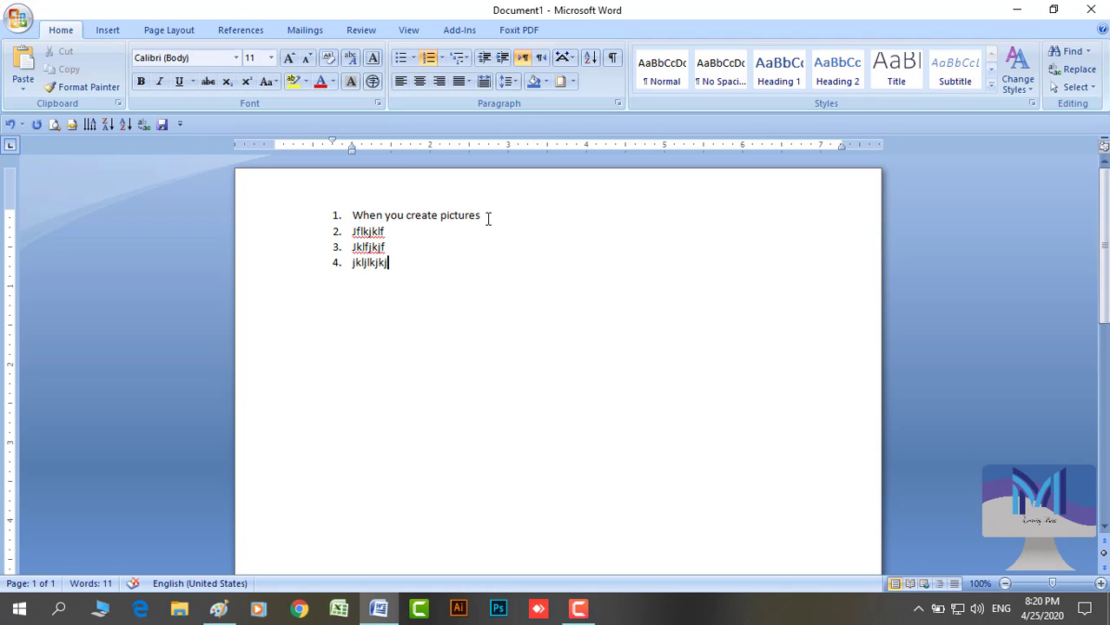
{"action": "key", "text": "Return"}
{"action": "key", "text": "Return"}
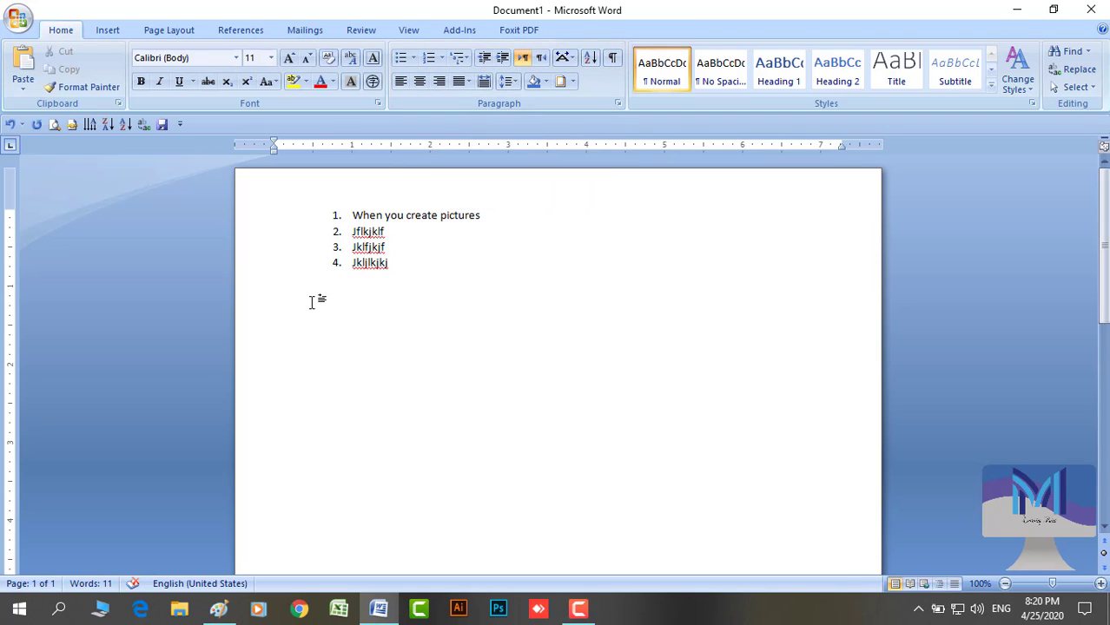
Start a numbered list restarting at 1 with items 'Jfkljkljklf' and 'jkjkl'
{"action": "left_click", "coordinate": [428, 58]}
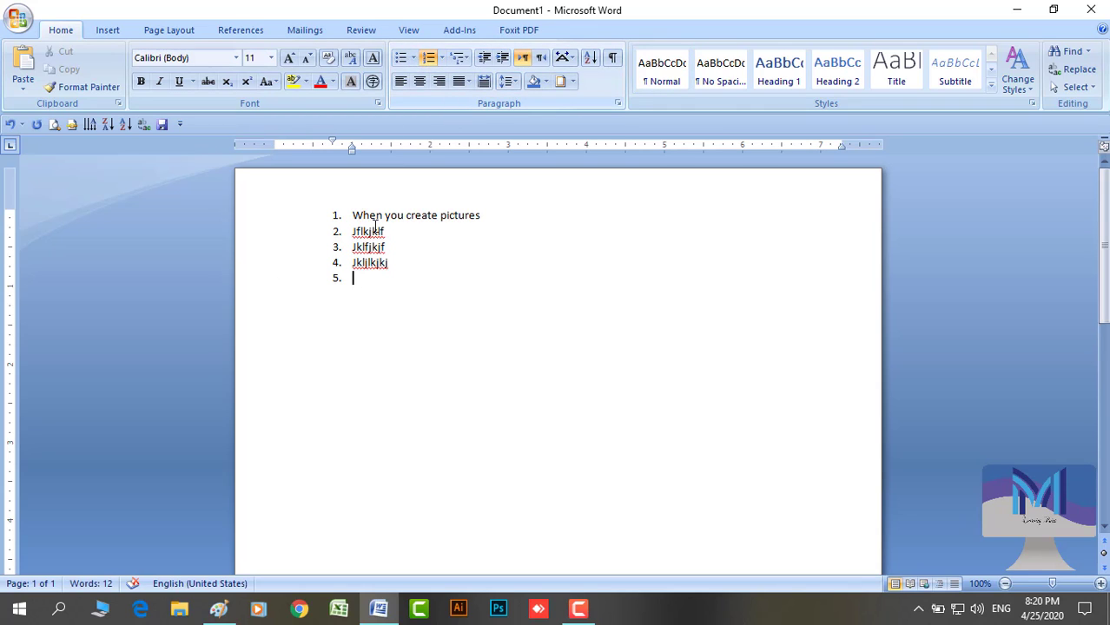
{"action": "left_click", "coordinate": [335, 281]}
{"action": "right_click", "coordinate": [335, 281]}
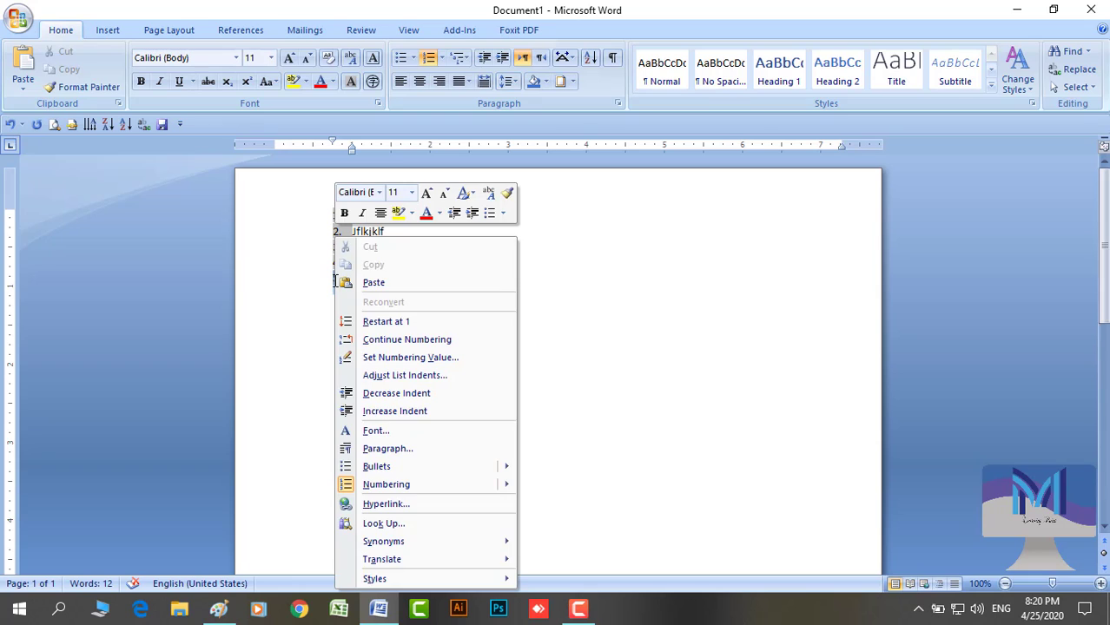
{"action": "left_click", "coordinate": [398, 325]}
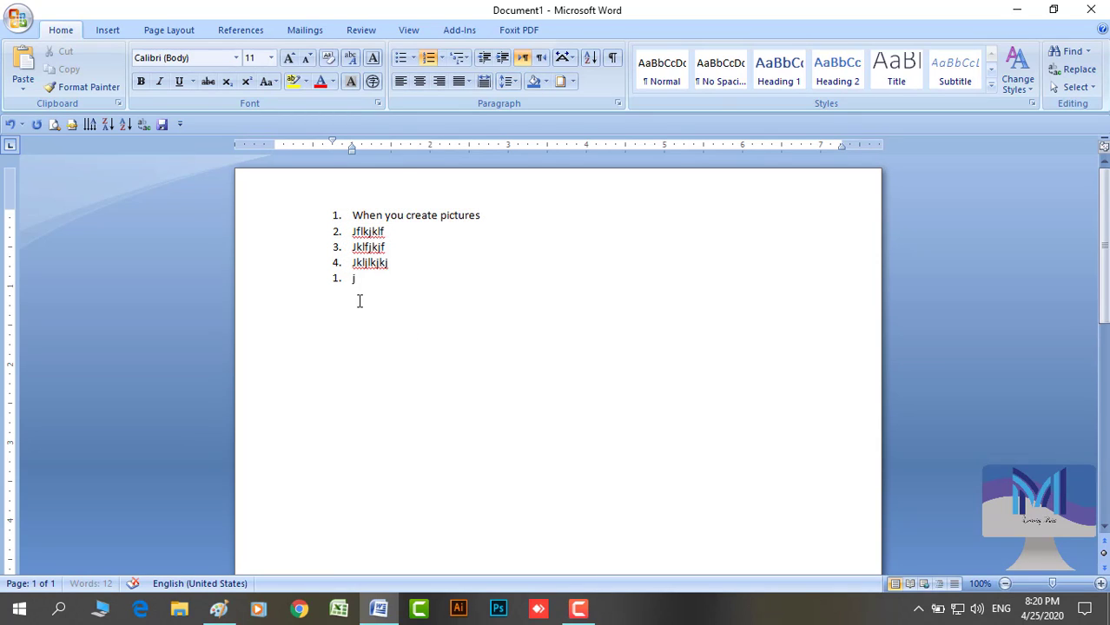
{"action": "type", "text": "Jfkljkljklf"}
{"action": "key", "text": "Return"}
{"action": "type", "text": "jkjkl"}
{"action": "key", "text": "Return"}
{"action": "key", "text": "Return"}
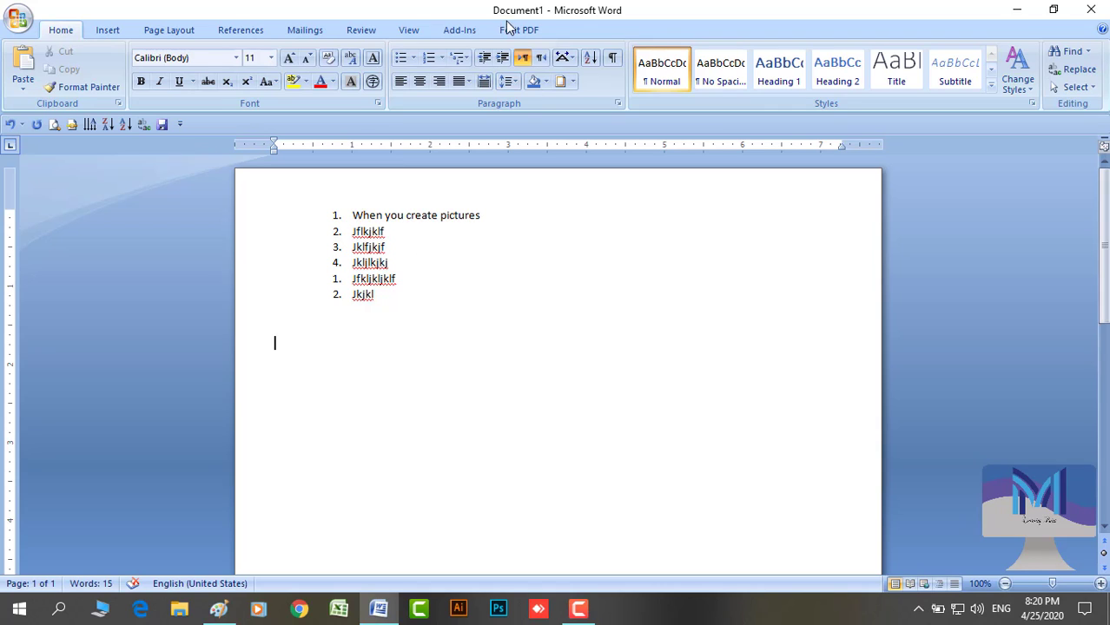
Number the empty line below and restart its numbering at 1
{"action": "left_click", "coordinate": [428, 57]}
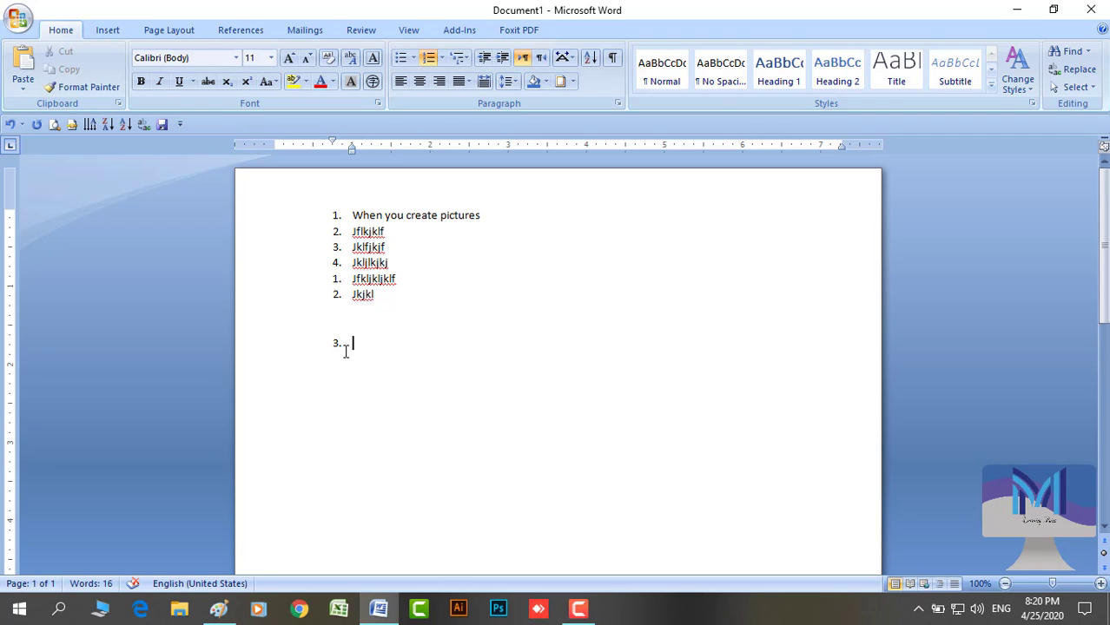
{"action": "left_click", "coordinate": [338, 345]}
{"action": "right_click", "coordinate": [337, 343]}
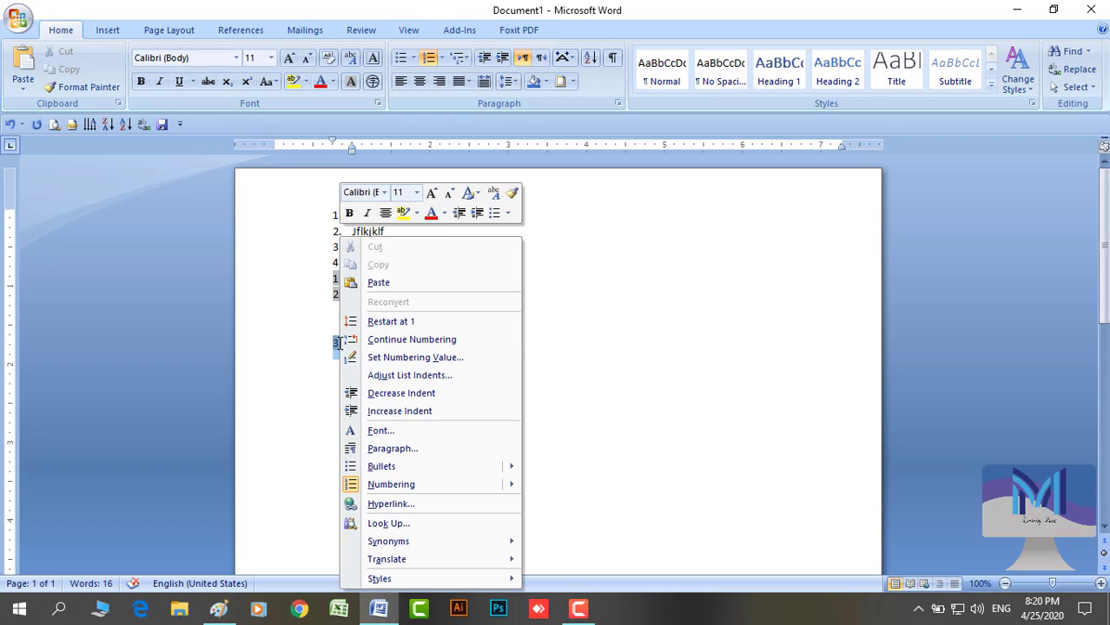
{"action": "left_click", "coordinate": [404, 322]}
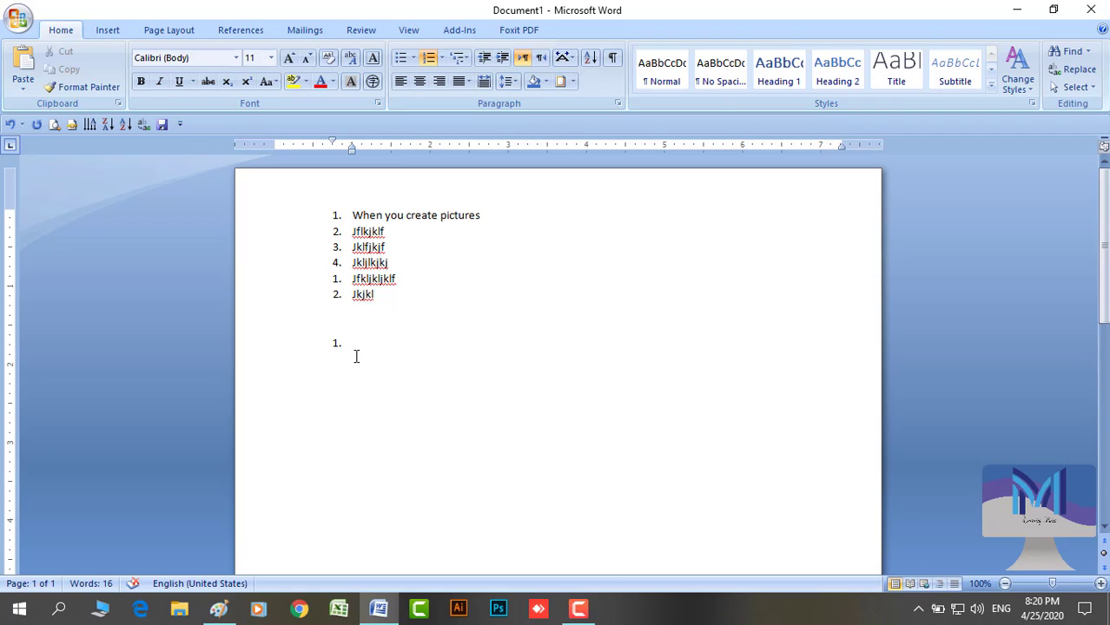
Add a blank line, number it, and restart its numbering at 1
{"action": "key", "text": "Return"}
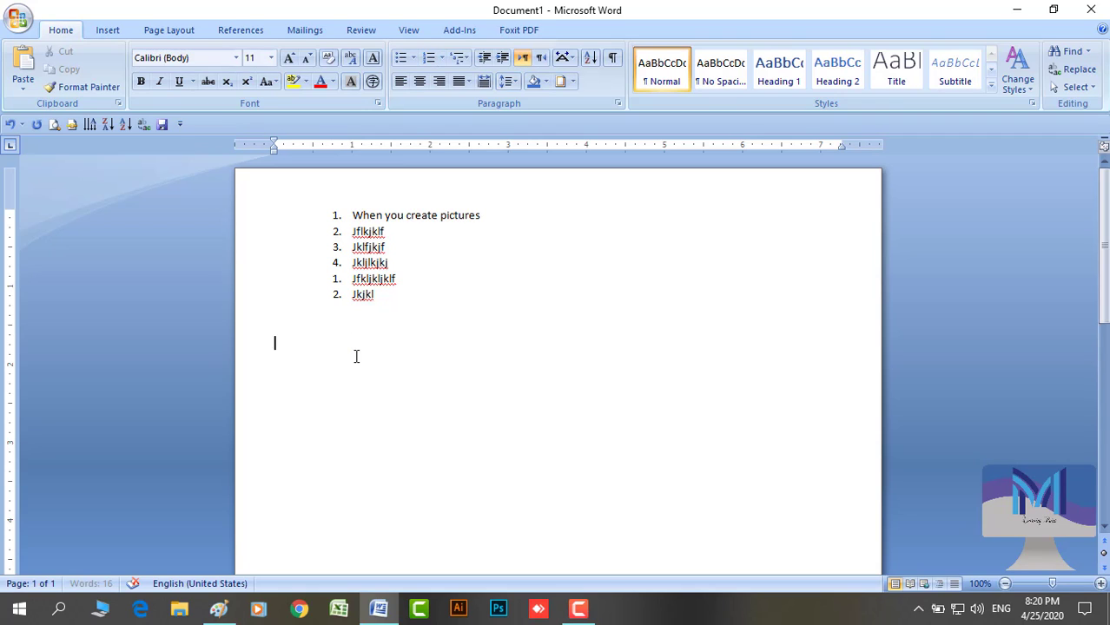
{"action": "key", "text": "Return"}
{"action": "left_click", "coordinate": [429, 61]}
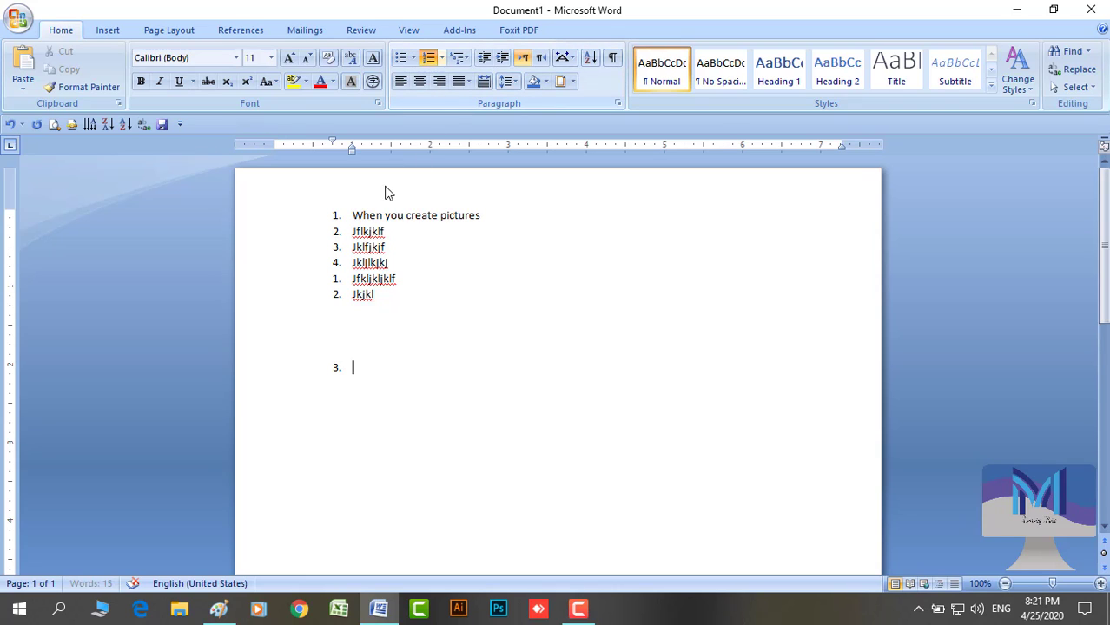
{"action": "left_click", "coordinate": [338, 368]}
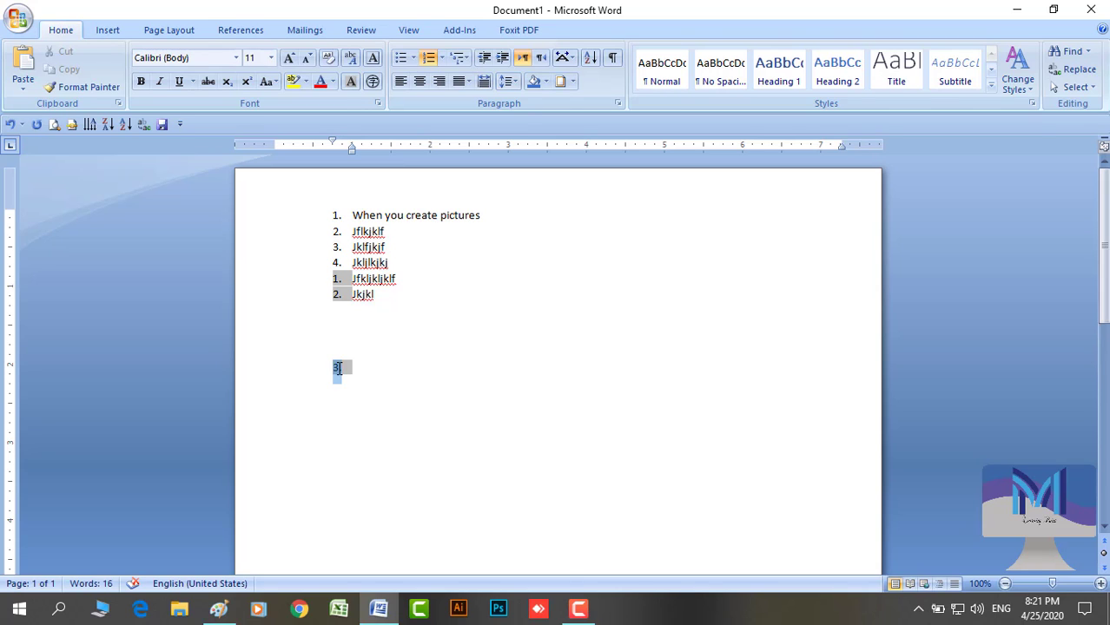
{"action": "right_click", "coordinate": [338, 369]}
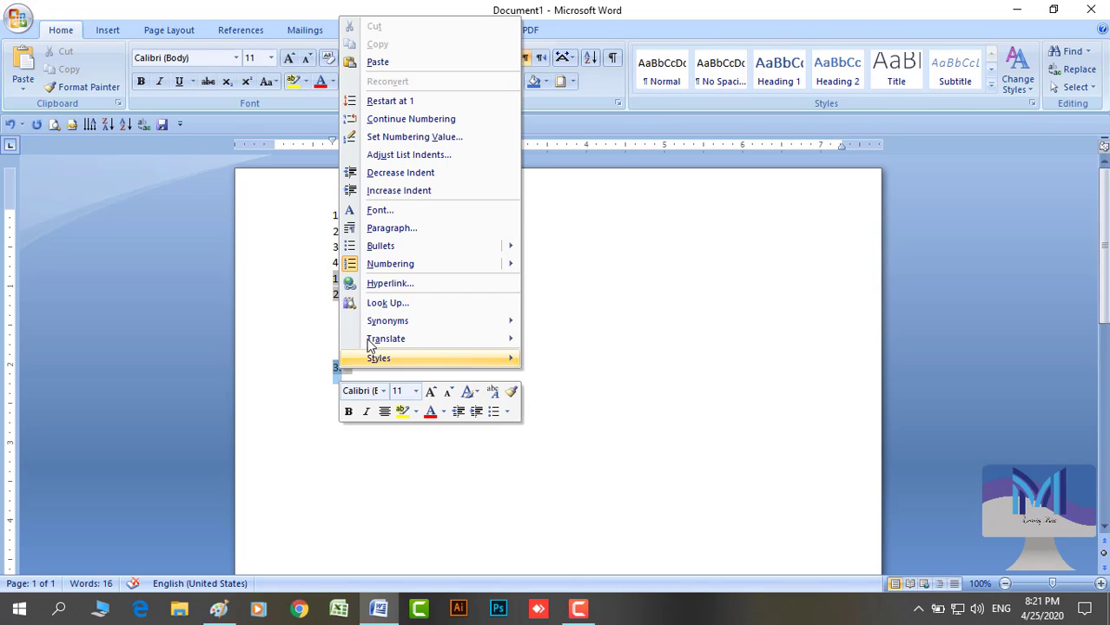
{"action": "left_click", "coordinate": [376, 103]}
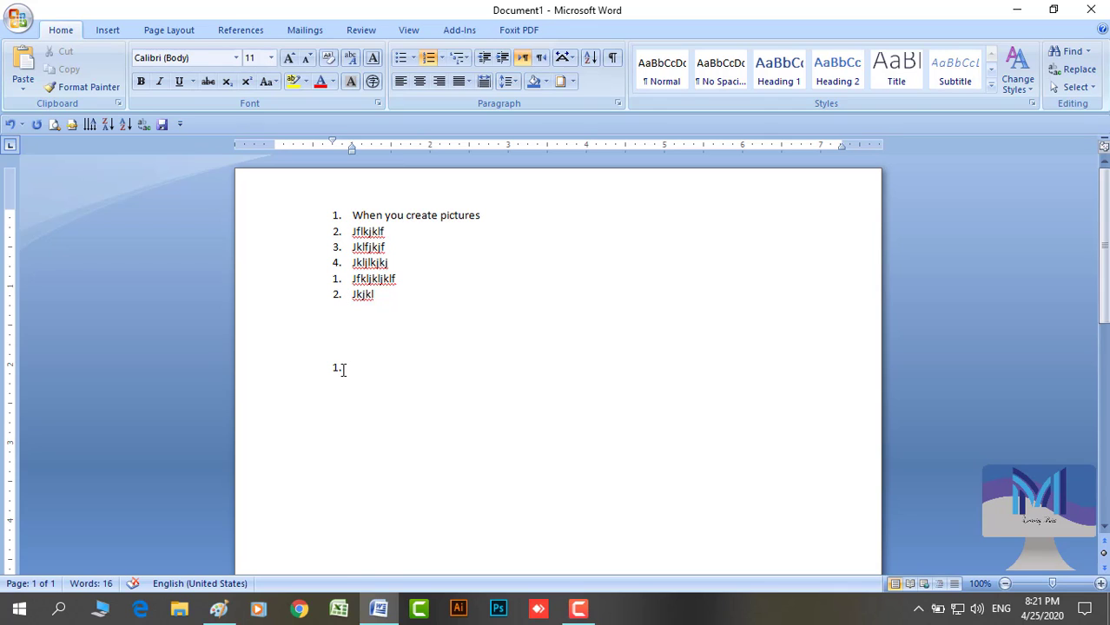
Remove that numbering and renumber the line so it continues as item 3
{"action": "left_click", "coordinate": [337, 368]}
{"action": "right_click", "coordinate": [337, 368]}
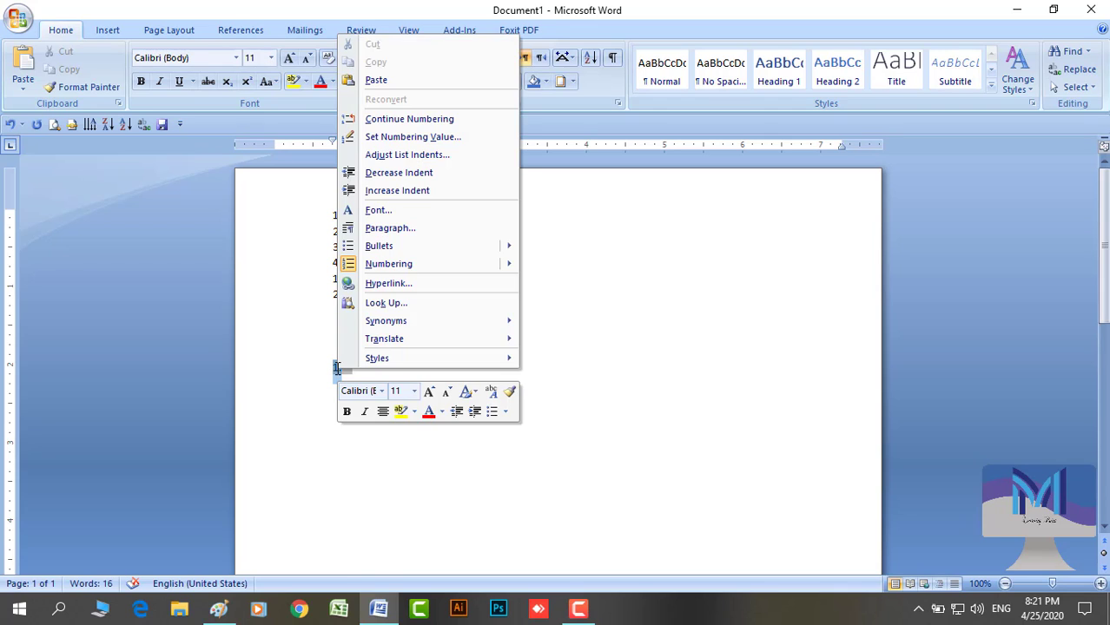
{"action": "key", "text": "Escape"}
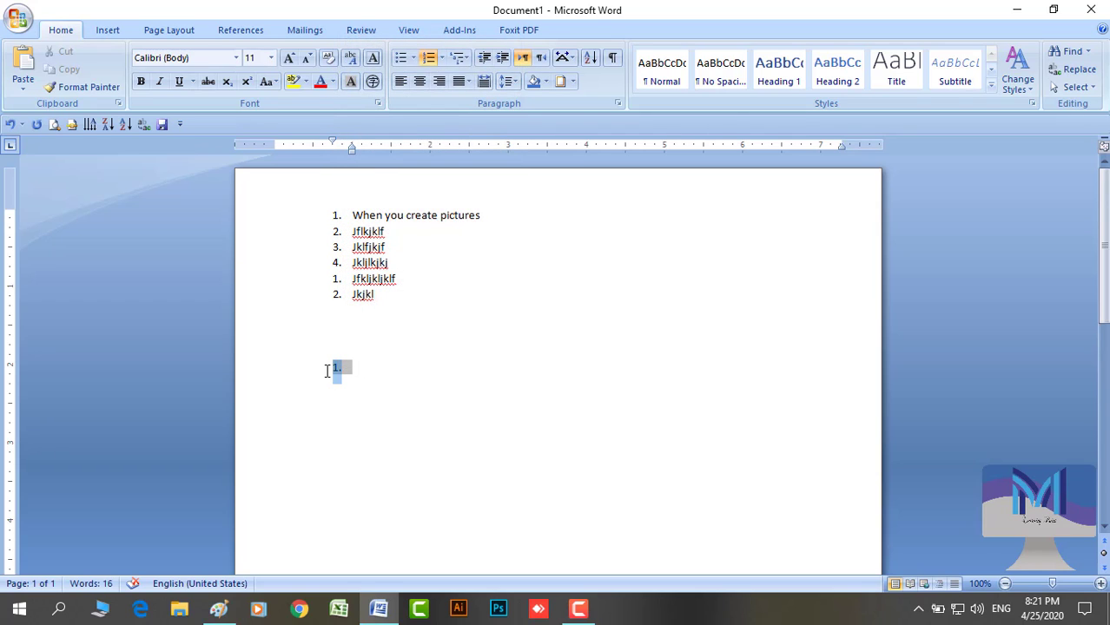
{"action": "key", "text": "BackSpace"}
{"action": "key", "text": "BackSpace"}
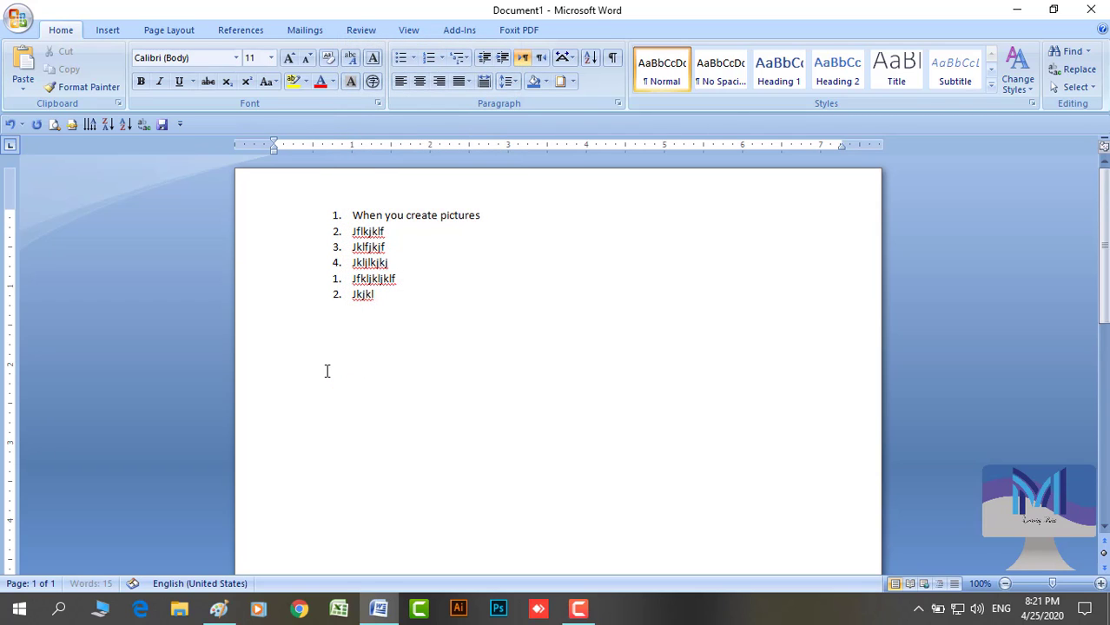
{"action": "left_click", "coordinate": [430, 59]}
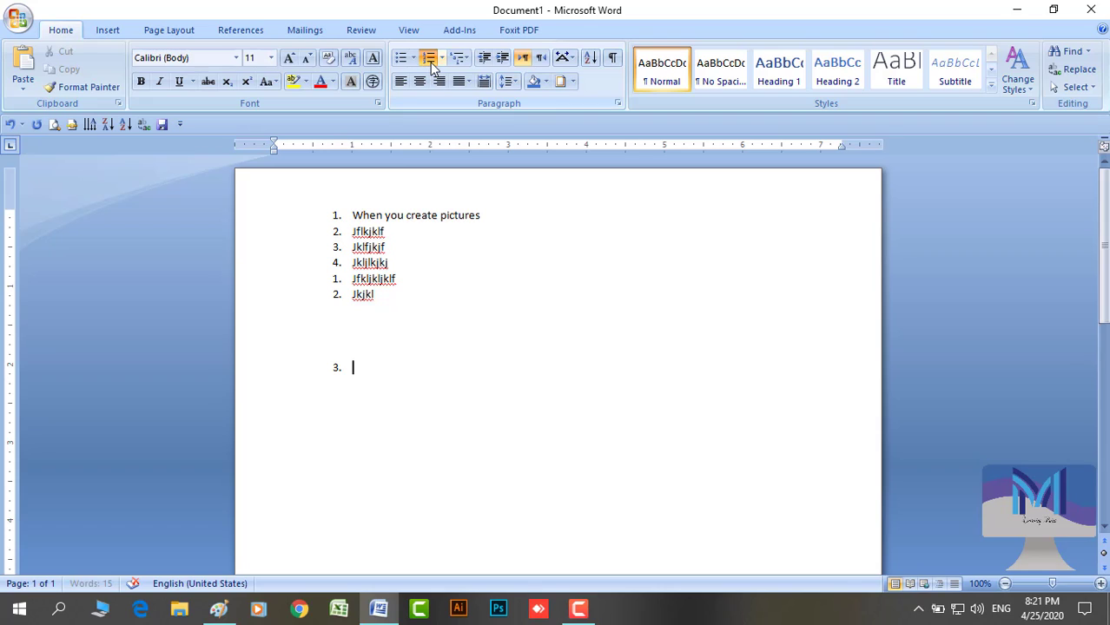
{"action": "left_click", "coordinate": [337, 366]}
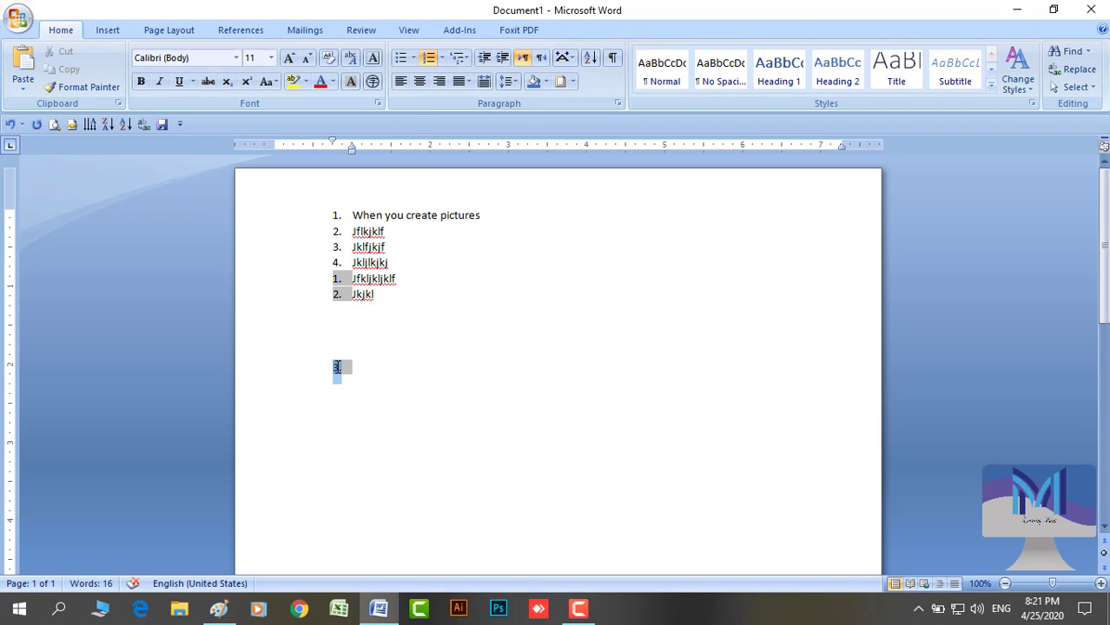
{"action": "right_click", "coordinate": [337, 367]}
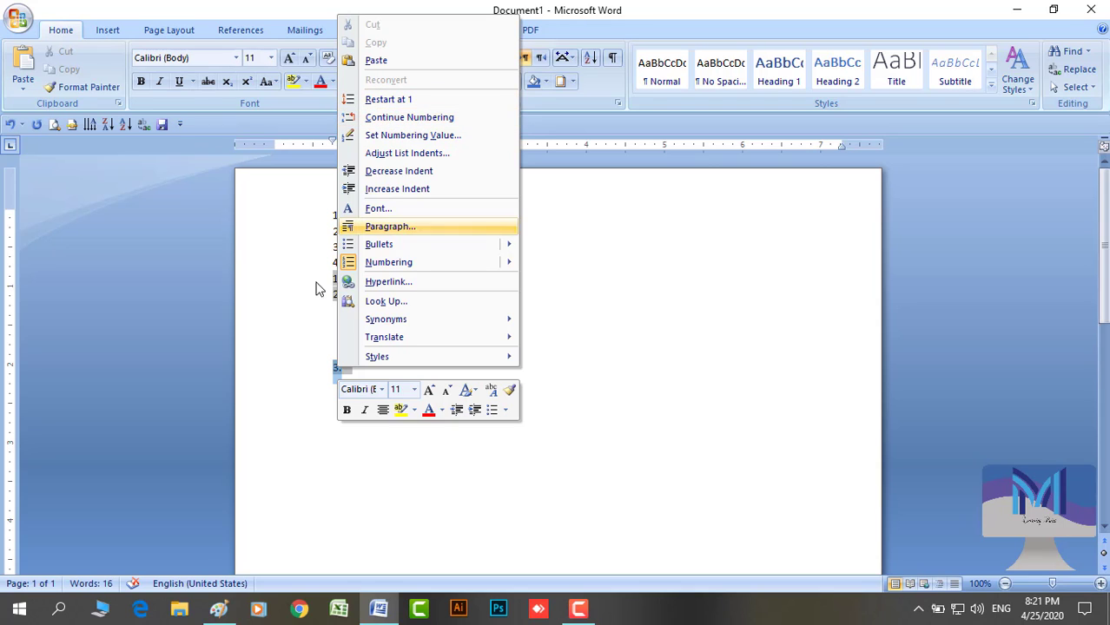
{"action": "left_click", "coordinate": [295, 344]}
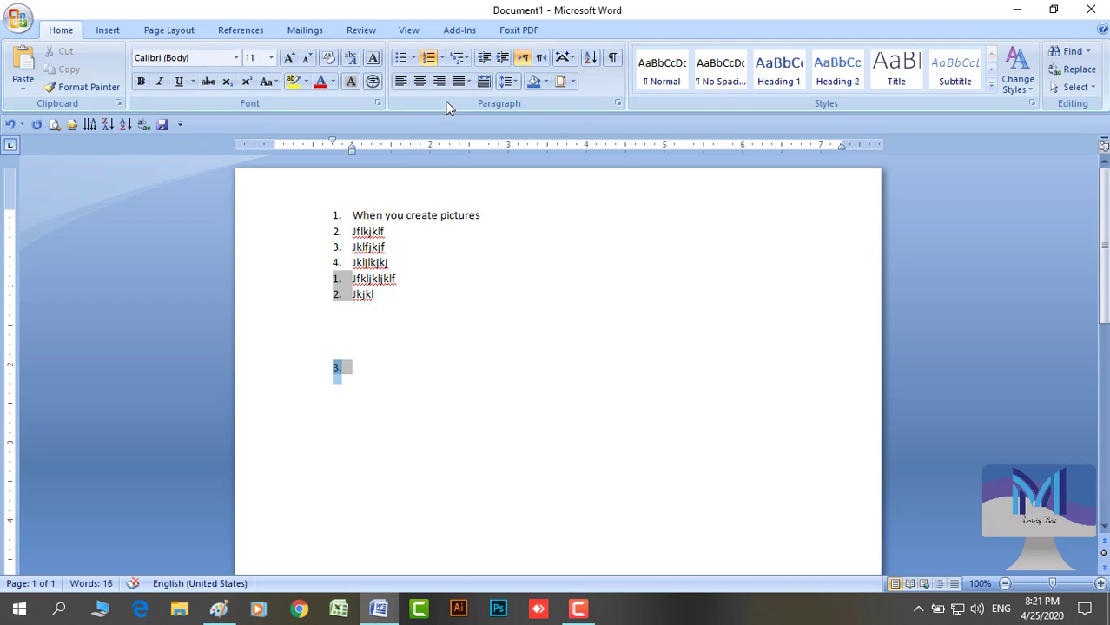
{"action": "left_click", "coordinate": [366, 377]}
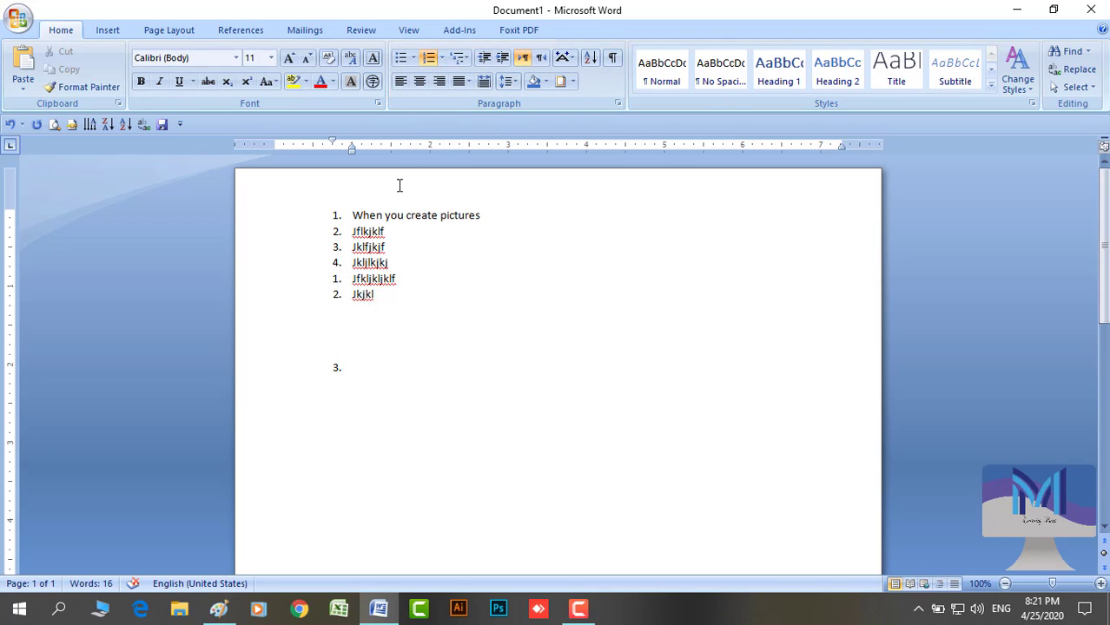
Turn numbering off, try lowercase i. ii. iii. numbering, then remove it
{"action": "left_click", "coordinate": [433, 61]}
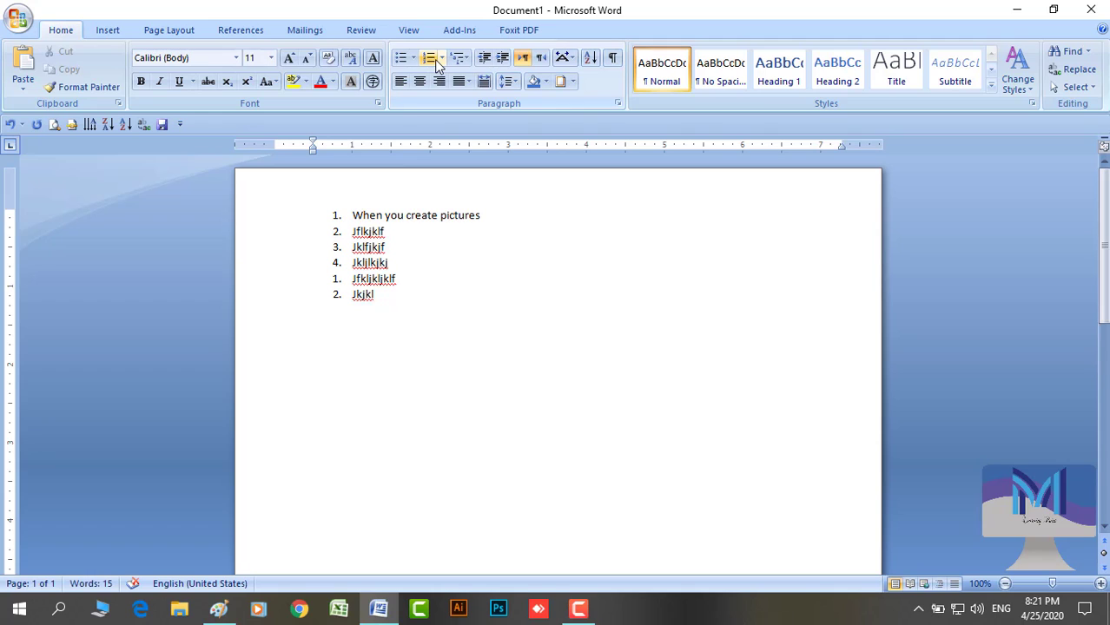
{"action": "left_click", "coordinate": [442, 59]}
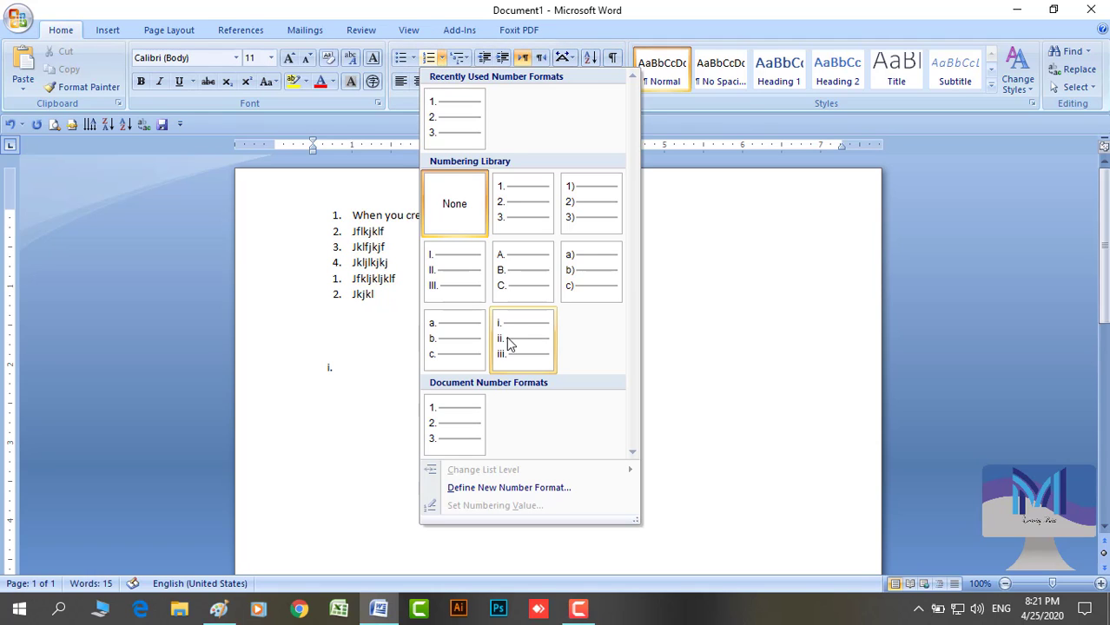
{"action": "left_click", "coordinate": [512, 337]}
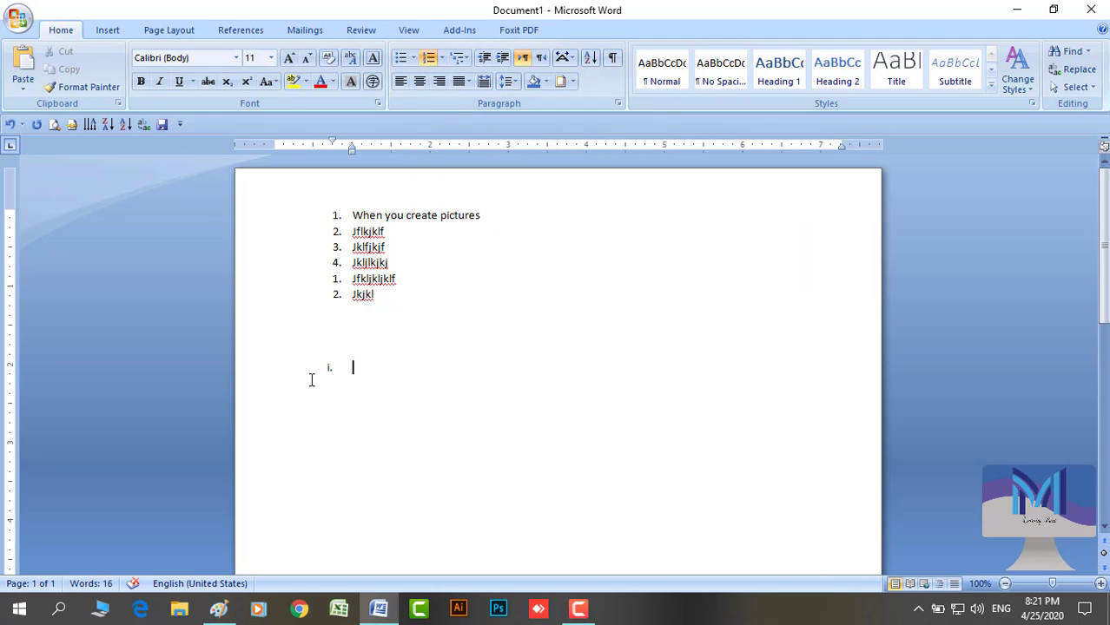
{"action": "key", "text": "Return"}
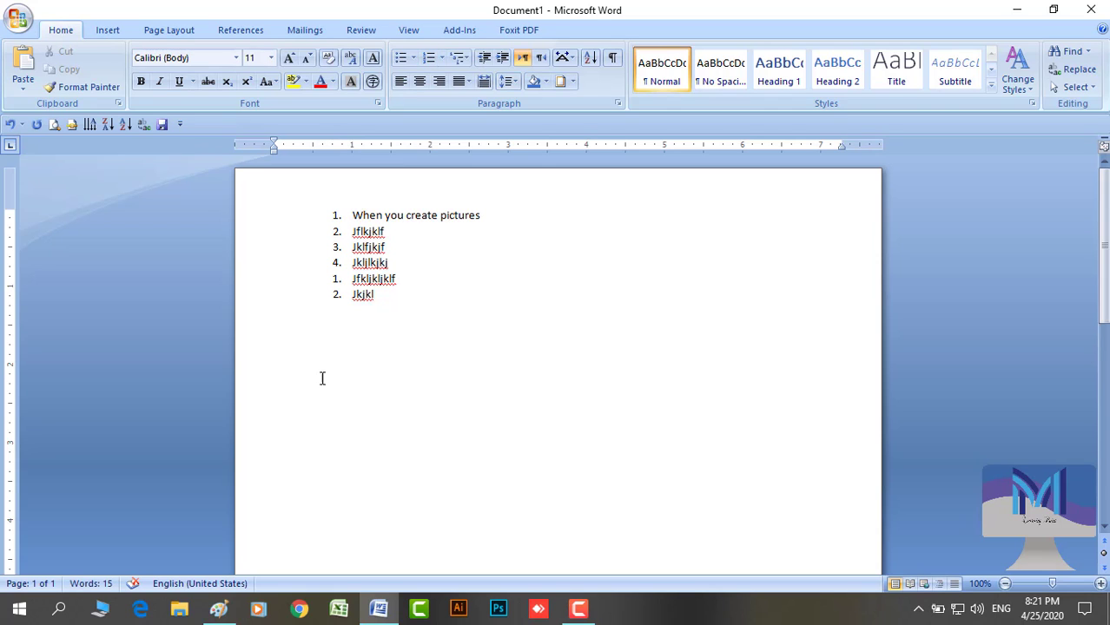
Apply I. II. III. numbering with items 'Kjkl', 'jkljlkdj' and 'kklk;l'
{"action": "left_click", "coordinate": [441, 57]}
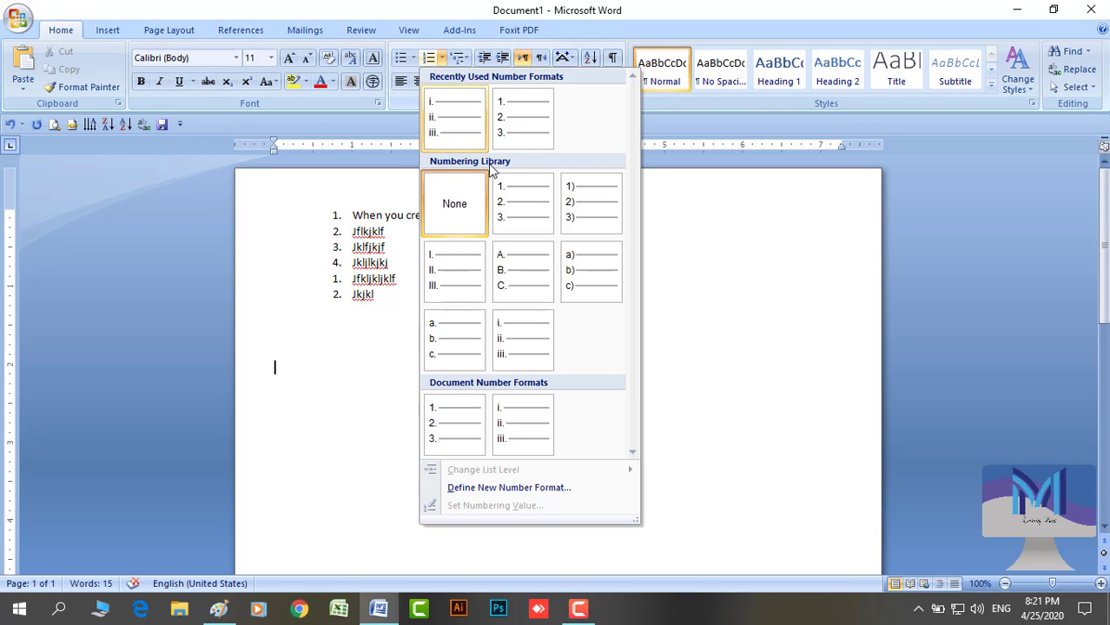
{"action": "left_click", "coordinate": [447, 286]}
{"action": "type", "text": "Kjkl"}
{"action": "key", "text": "Return"}
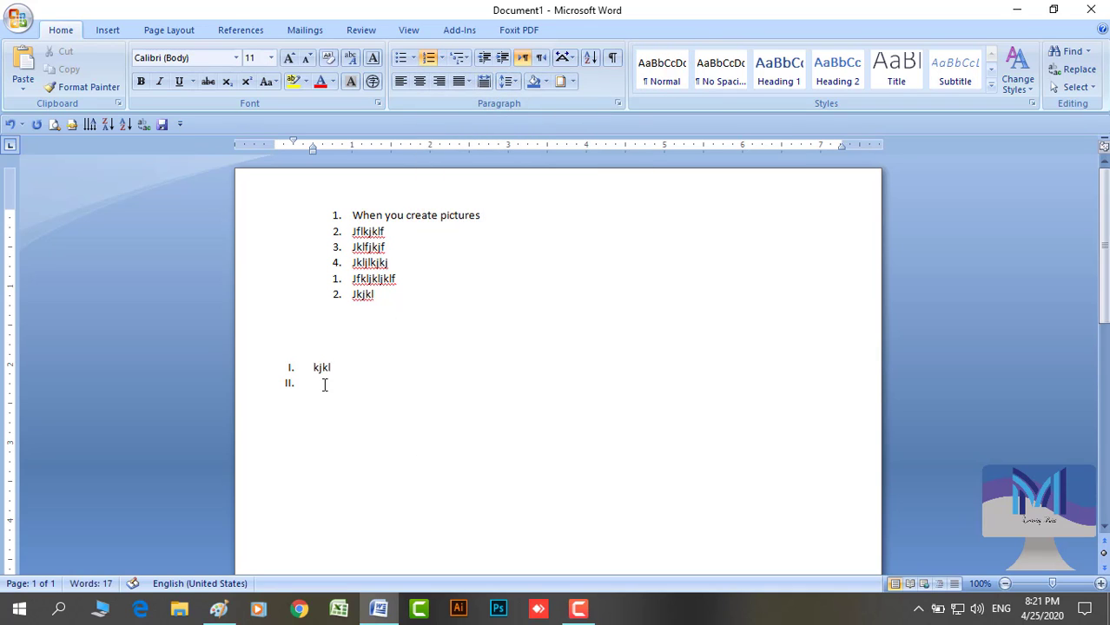
{"action": "type", "text": "jkljlkdj"}
{"action": "key", "text": "Return"}
{"action": "type", "text": "kklk;l"}
{"action": "key", "text": "Return"}
{"action": "key", "text": "Return"}
{"action": "key", "text": "Return"}
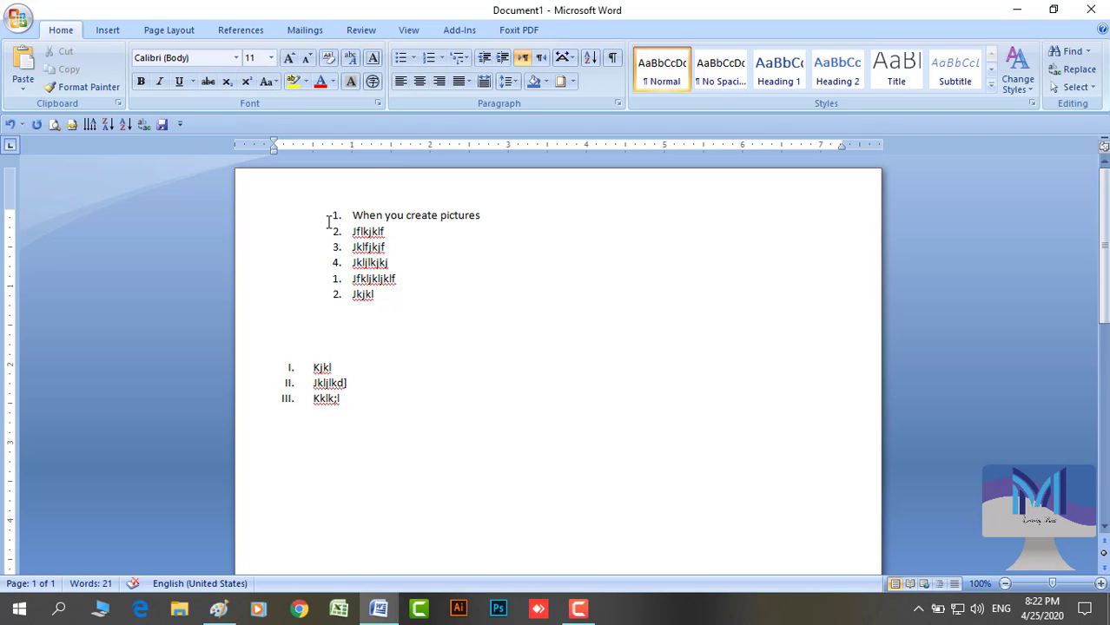
{"action": "left_click", "coordinate": [441, 57]}
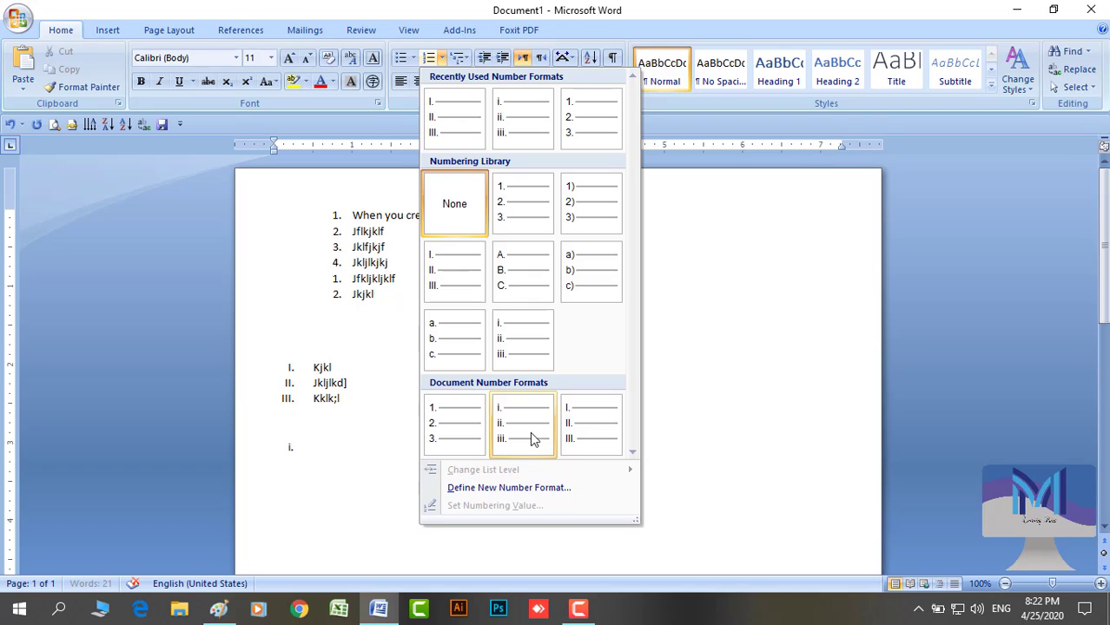
{"action": "left_click", "coordinate": [444, 61]}
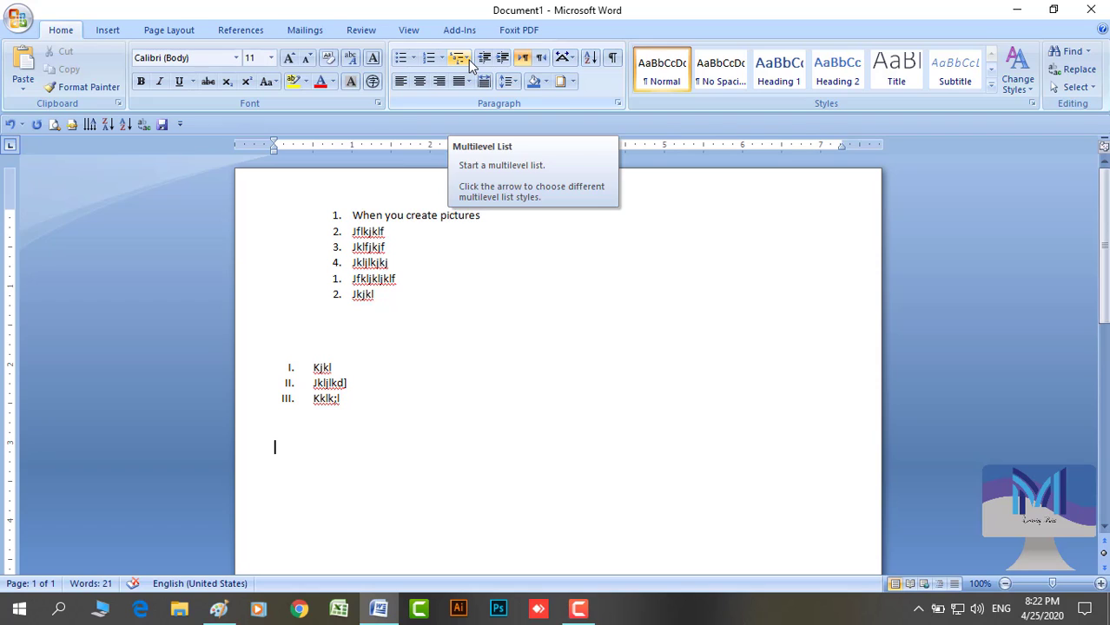
{"action": "left_click", "coordinate": [468, 65]}
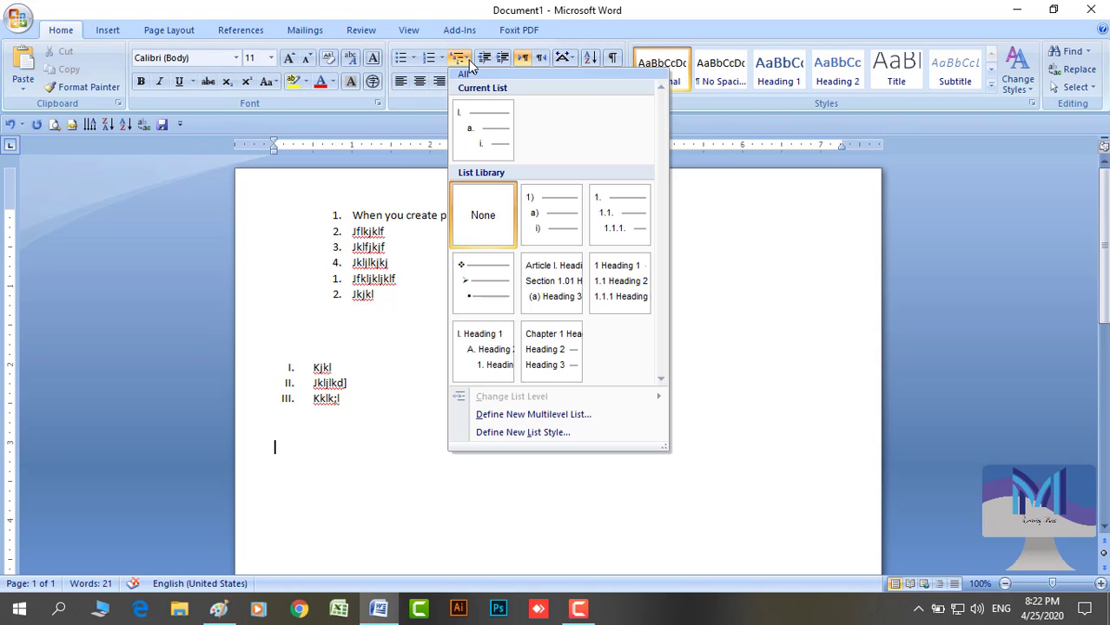
{"action": "left_click", "coordinate": [465, 57]}
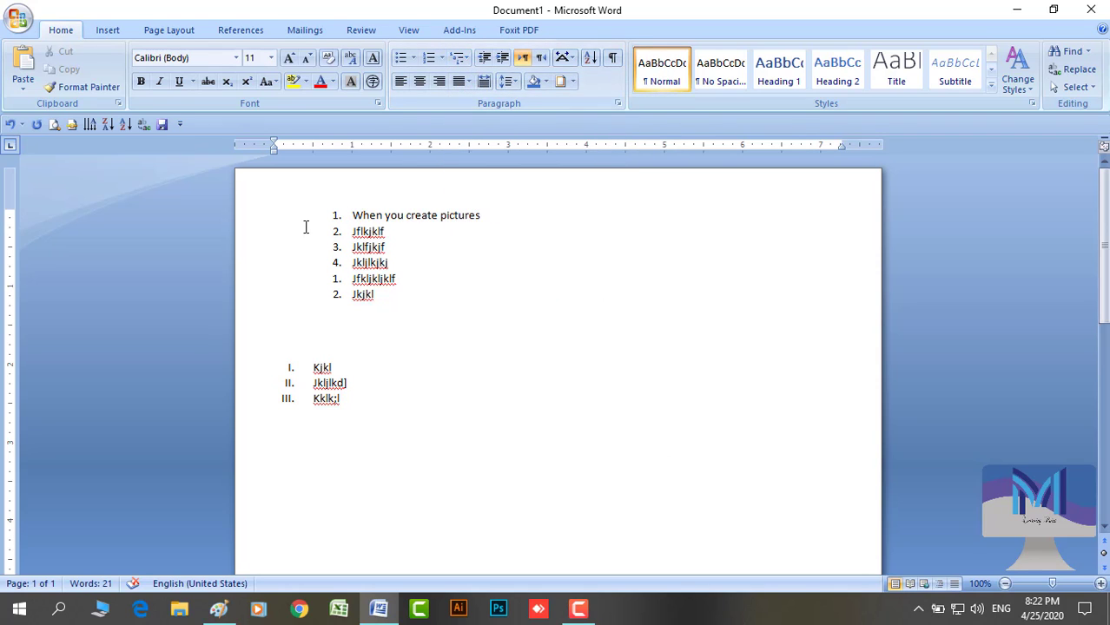
{"action": "left_click_drag", "start_coordinate": [307, 222], "coordinate": [348, 439]}
Delete the selected lists and type the names, each on its own line
{"action": "key", "text": "Delete"}
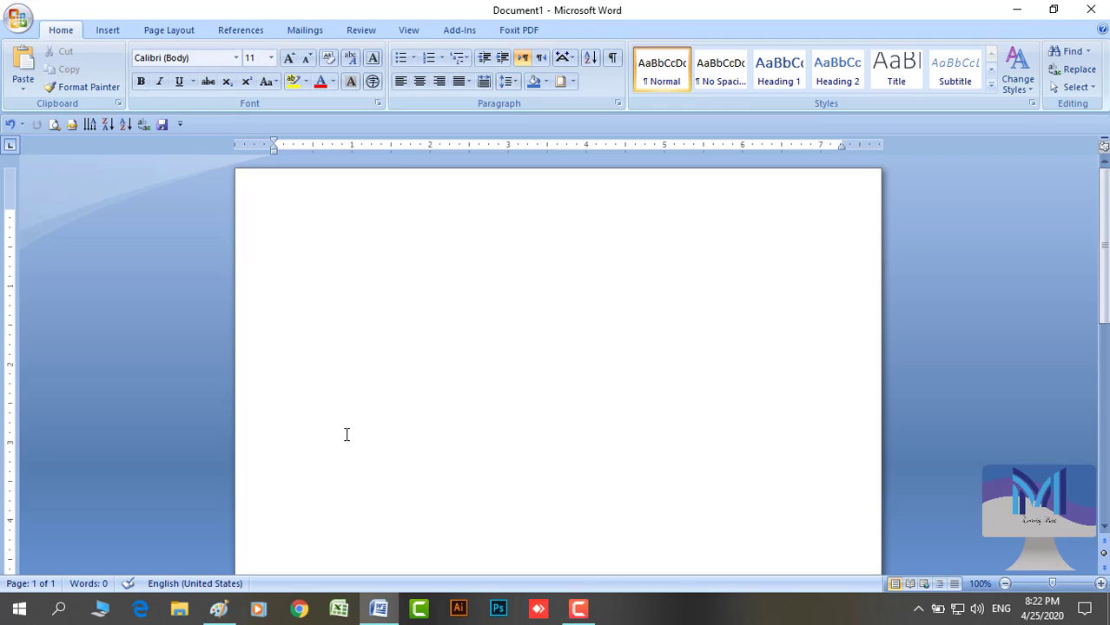
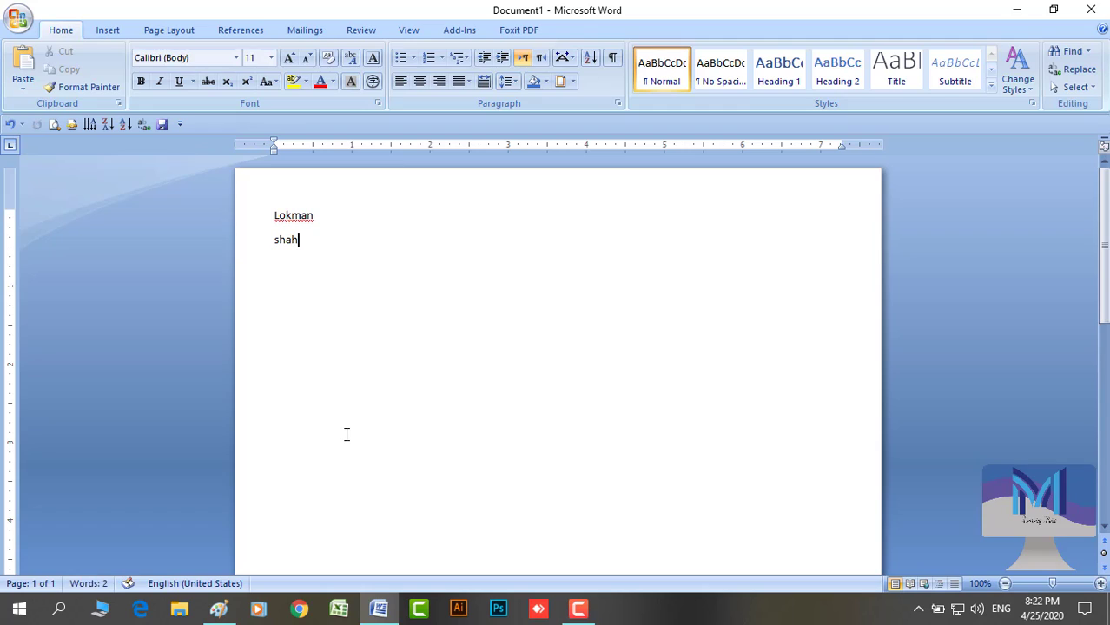
{"action": "key", "text": "Return"}
{"action": "type", "text": "rasel"}
{"action": "key", "text": "Return"}
{"action": "type", "text": "mubarok"}
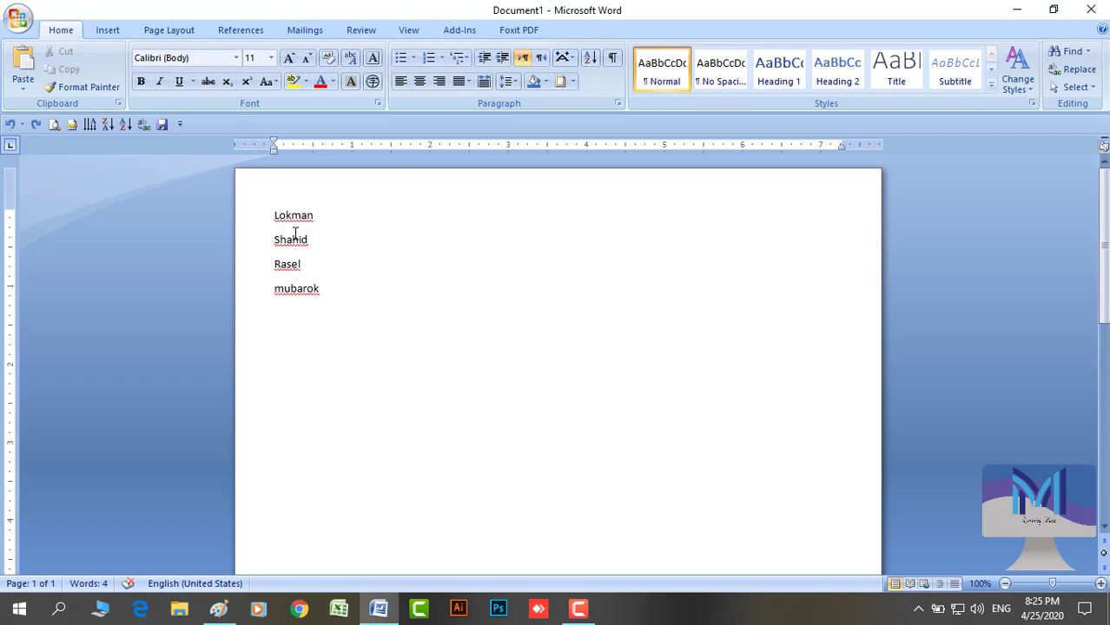
Add a surname to the second name and number all four name lines with Multilevel List
{"action": "left_click_drag", "start_coordinate": [308, 242], "coordinate": [313, 242]}
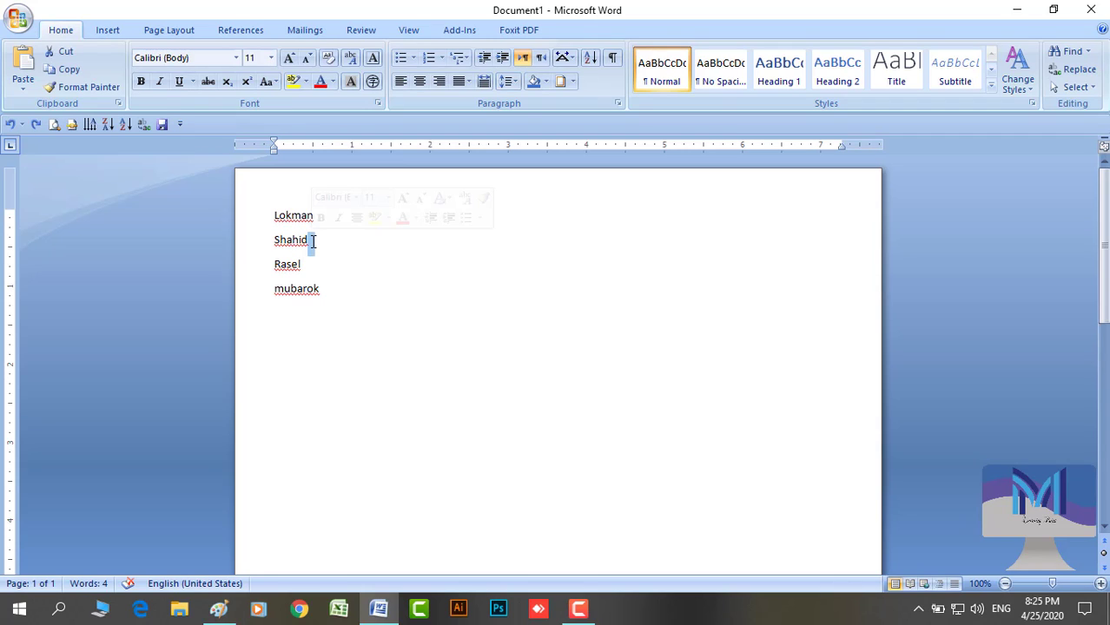
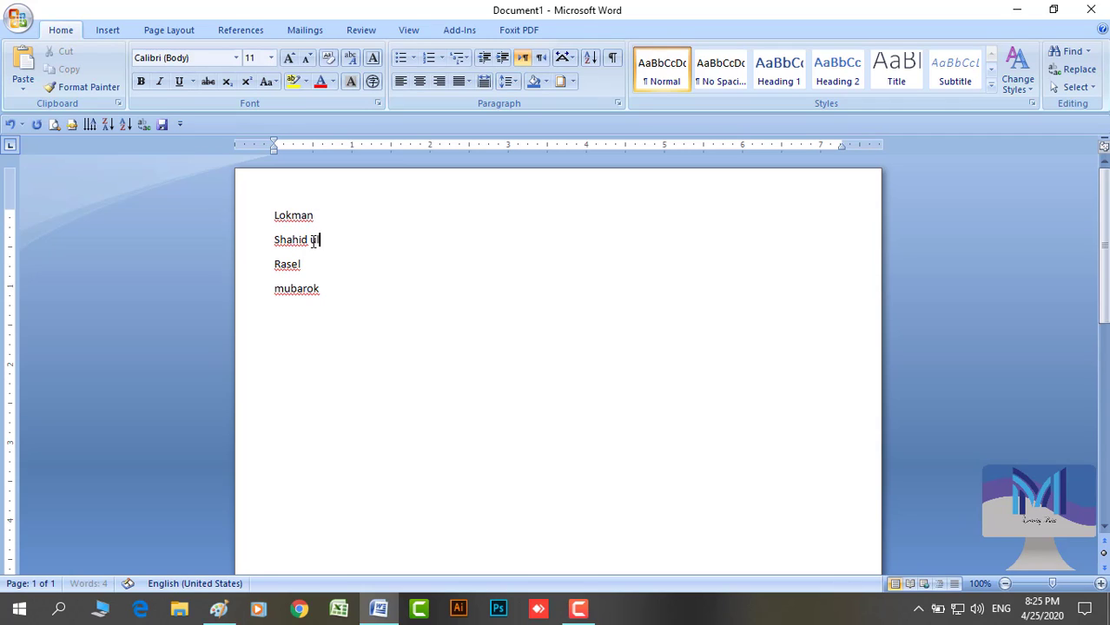
{"action": "left_click_drag", "start_coordinate": [245, 223], "coordinate": [257, 301]}
{"action": "left_click", "coordinate": [458, 58]}
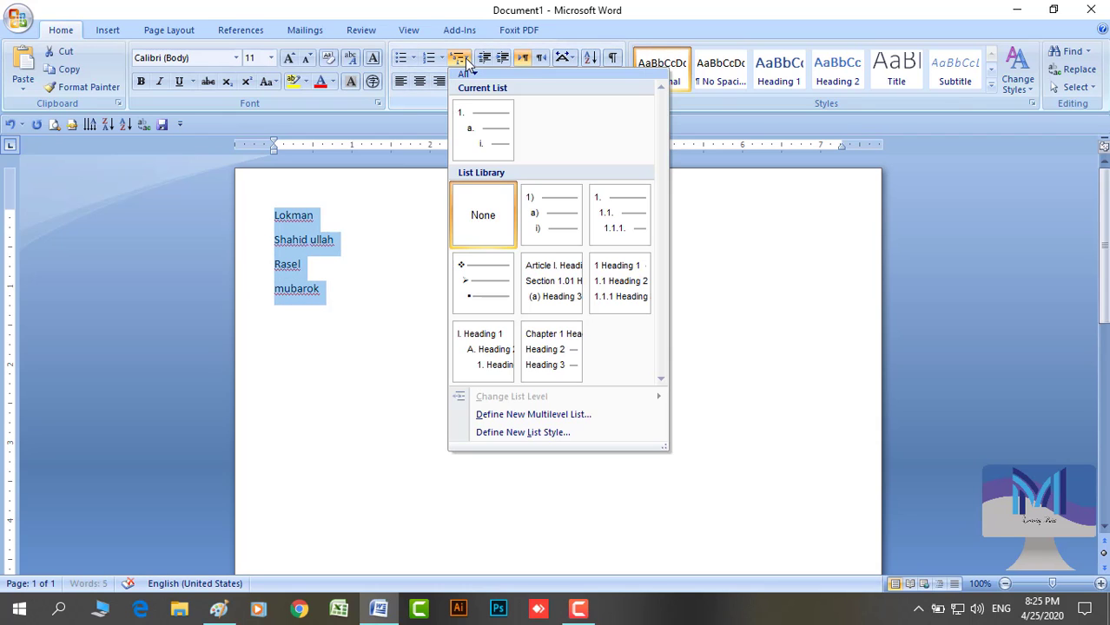
{"action": "left_click", "coordinate": [488, 155]}
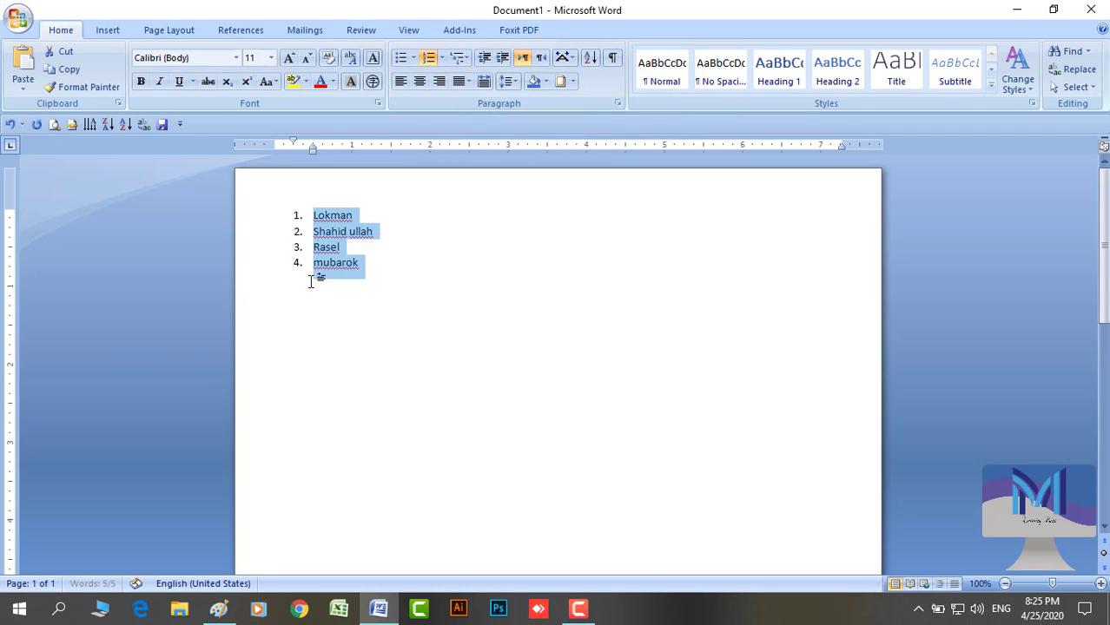
{"action": "left_click", "coordinate": [334, 217]}
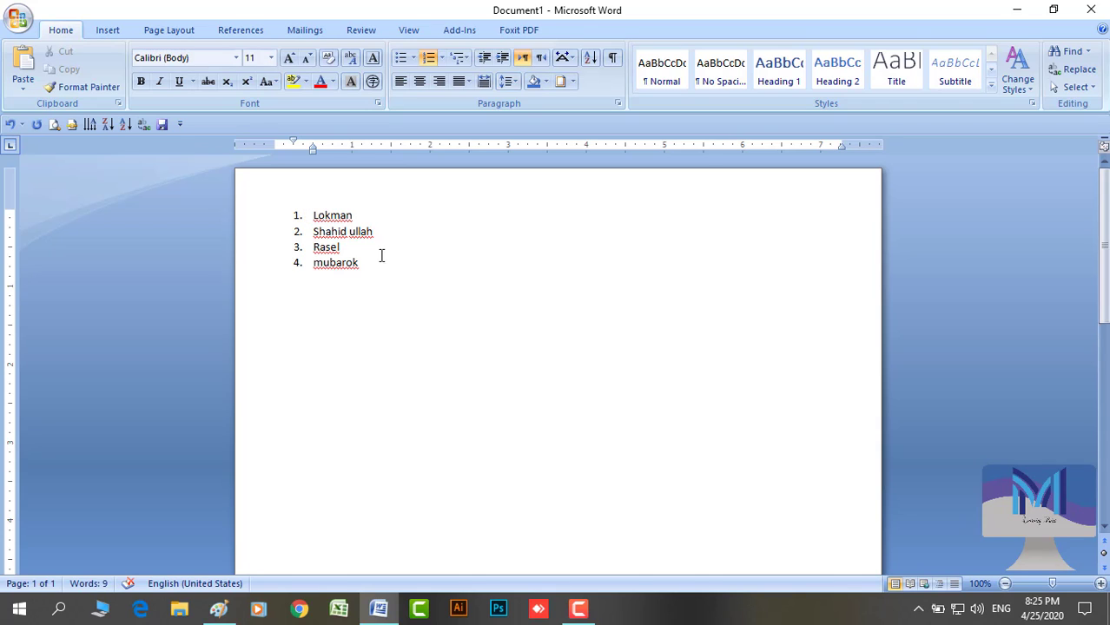
Demote the second name to level a. and the last two names to i./ii. with Tab
{"action": "left_click", "coordinate": [313, 232]}
{"action": "key", "text": "Tab"}
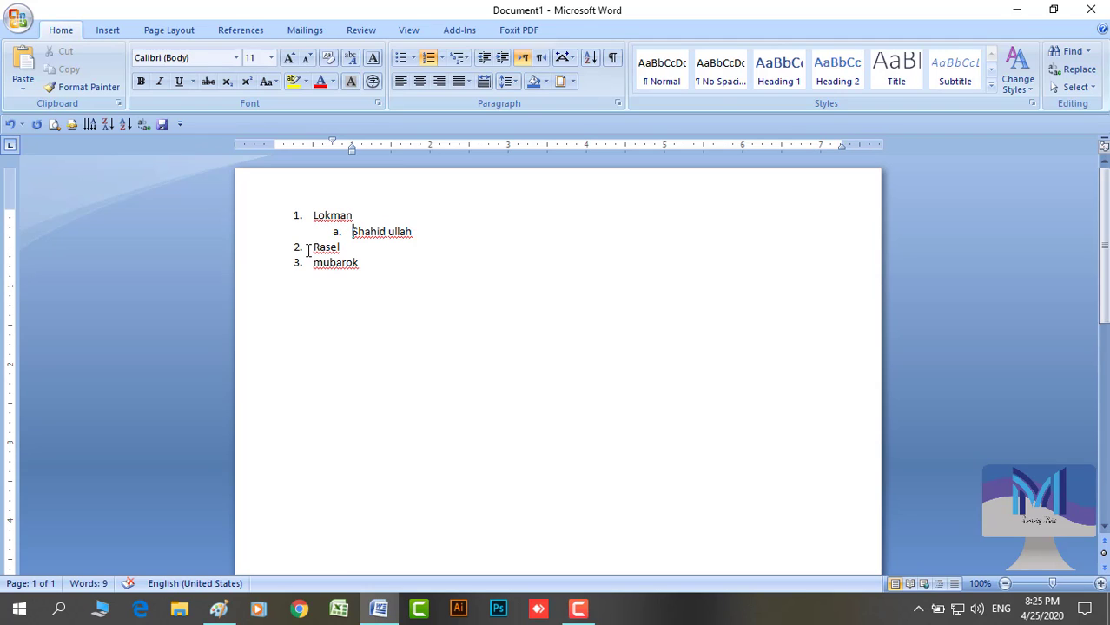
{"action": "left_click_drag", "start_coordinate": [251, 262], "coordinate": [248, 272]}
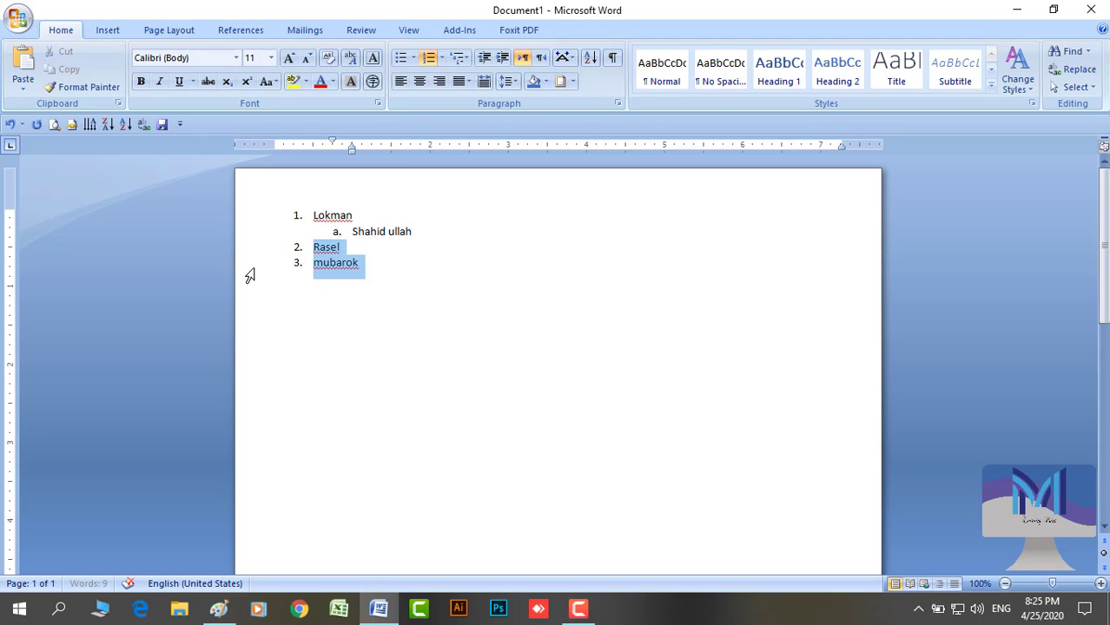
{"action": "key", "text": "Tab"}
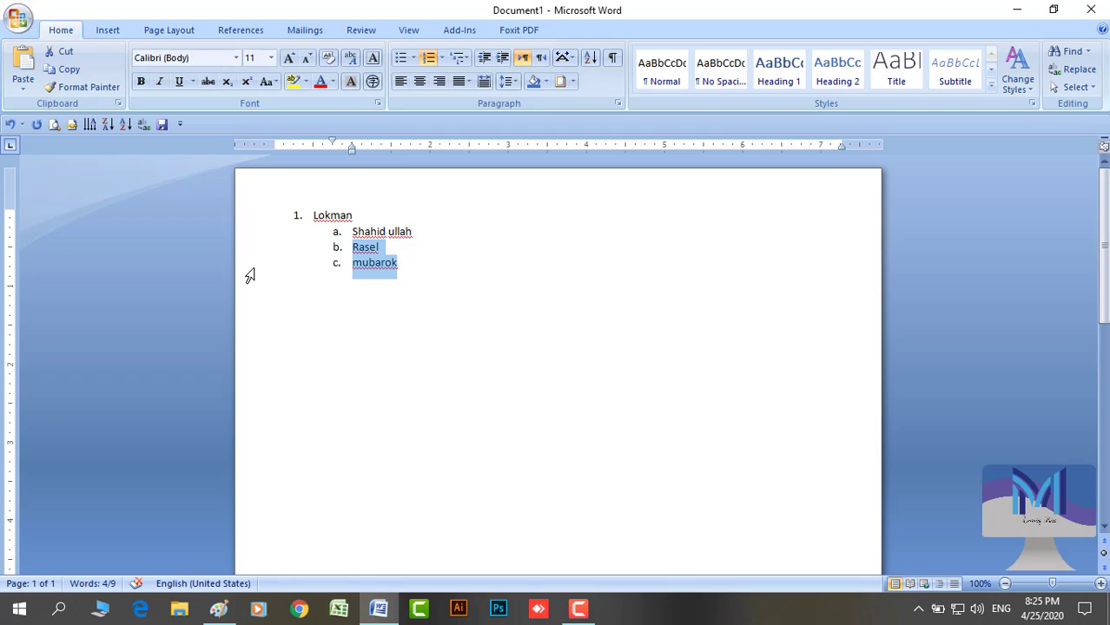
{"action": "key", "text": "Tab"}
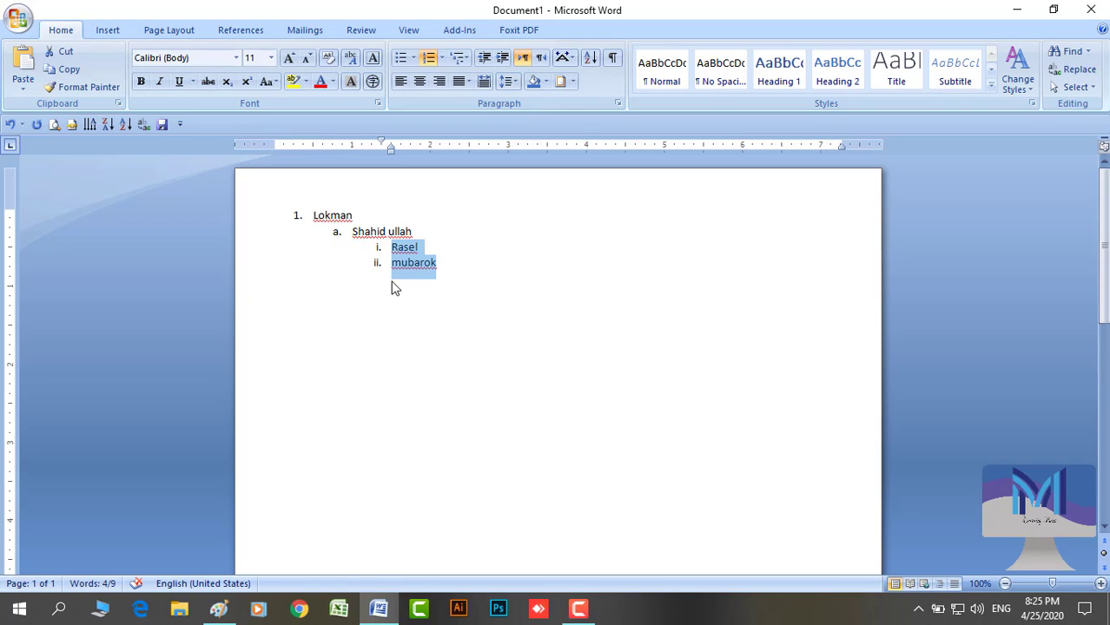
{"action": "left_click", "coordinate": [383, 290]}
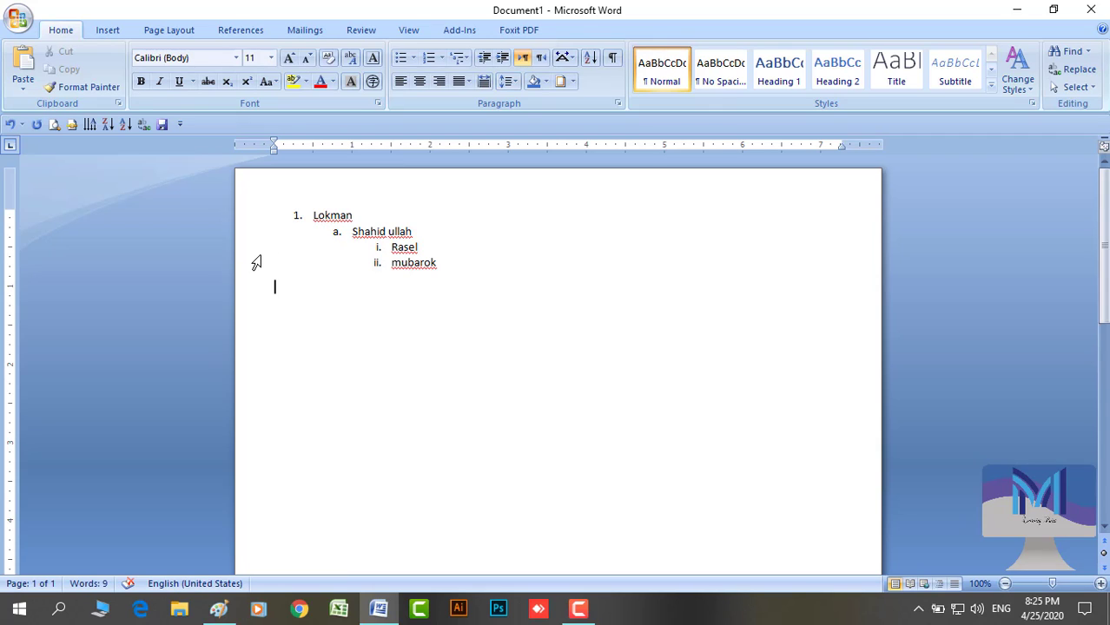
Promote and re-demote the last two names with Shift+Tab and indent buttons, ending at level i./ii
{"action": "left_click_drag", "start_coordinate": [256, 267], "coordinate": [255, 259]}
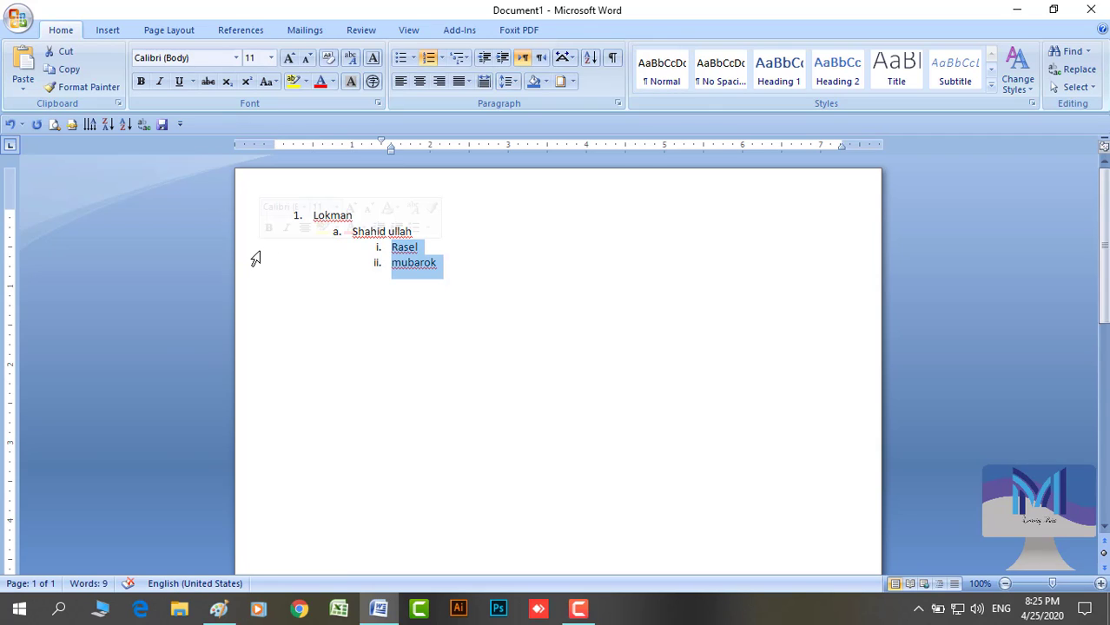
{"action": "key", "text": "shift+Tab"}
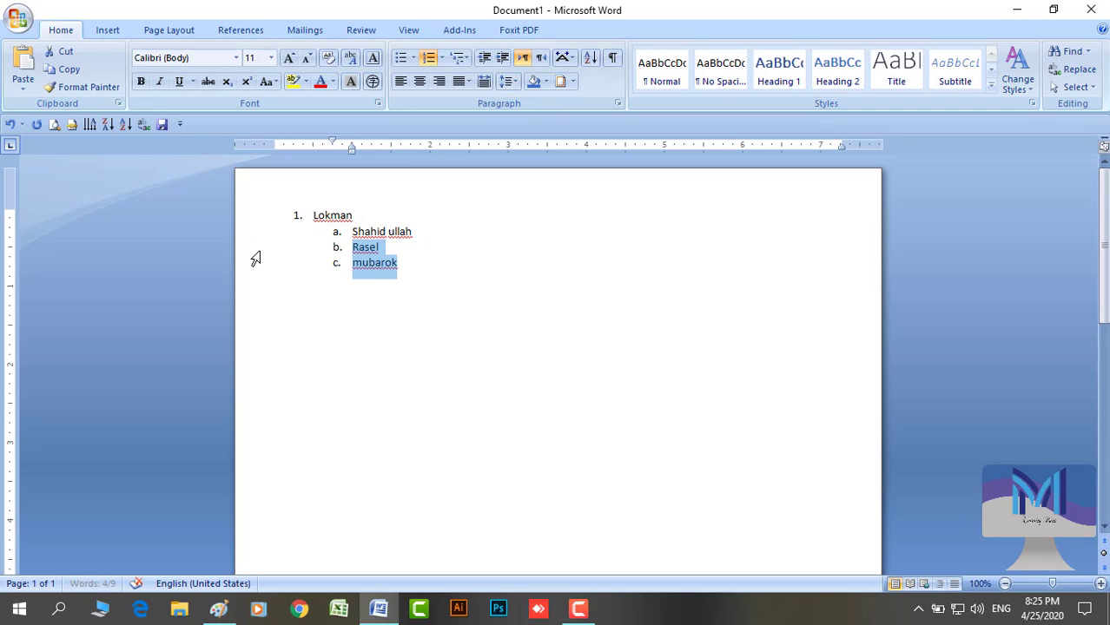
{"action": "key", "text": "shift+Tab"}
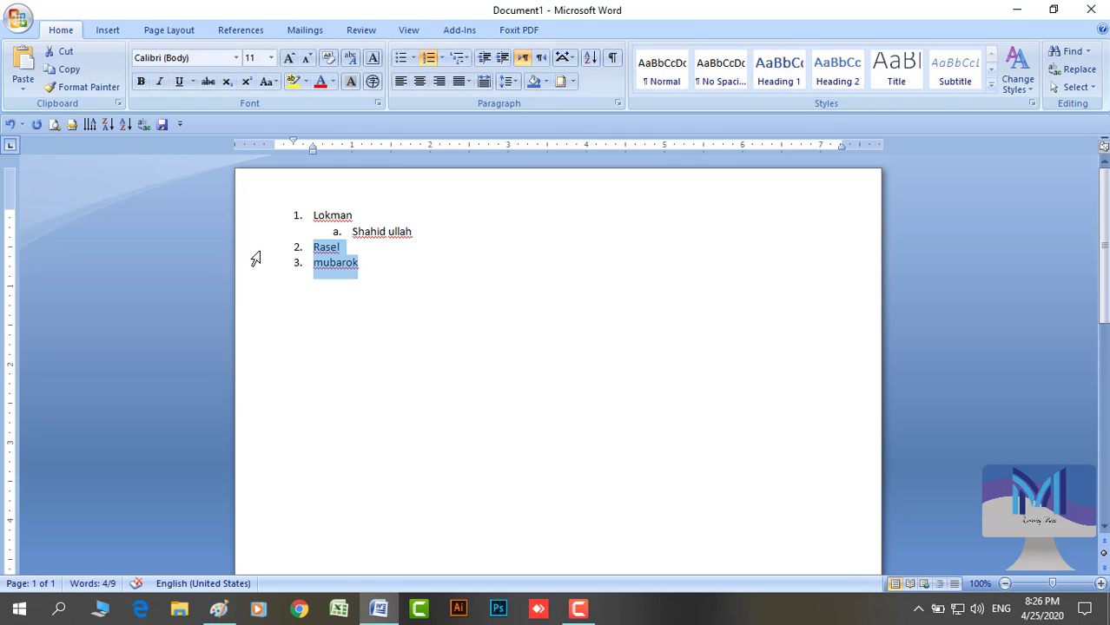
{"action": "key", "text": "Tab"}
{"action": "key", "text": "Tab"}
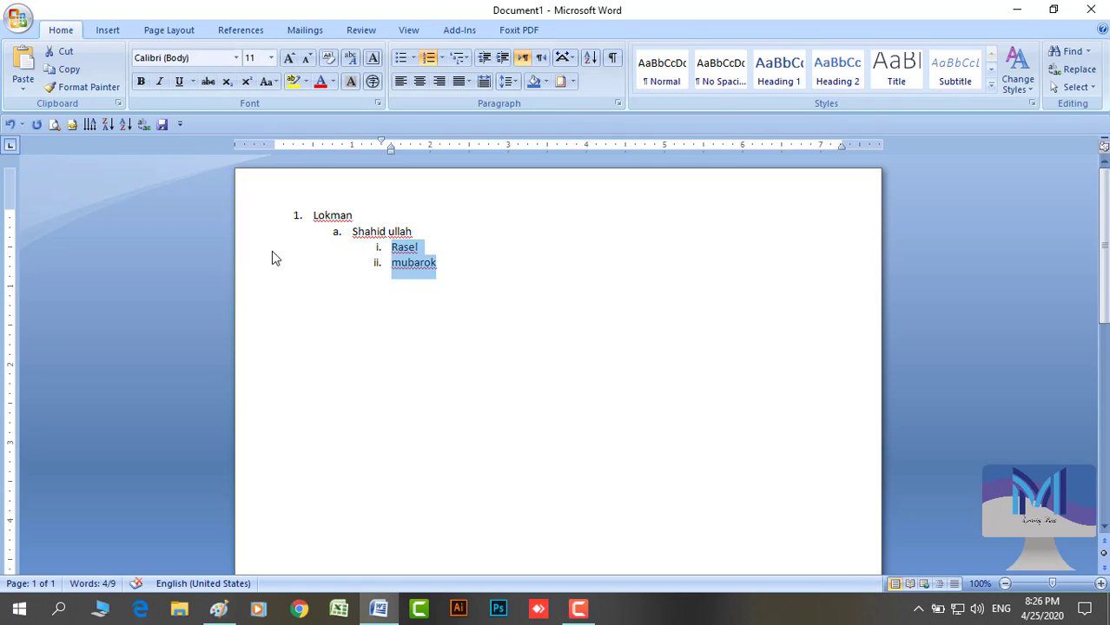
{"action": "left_click", "coordinate": [487, 61]}
{"action": "left_click", "coordinate": [487, 60]}
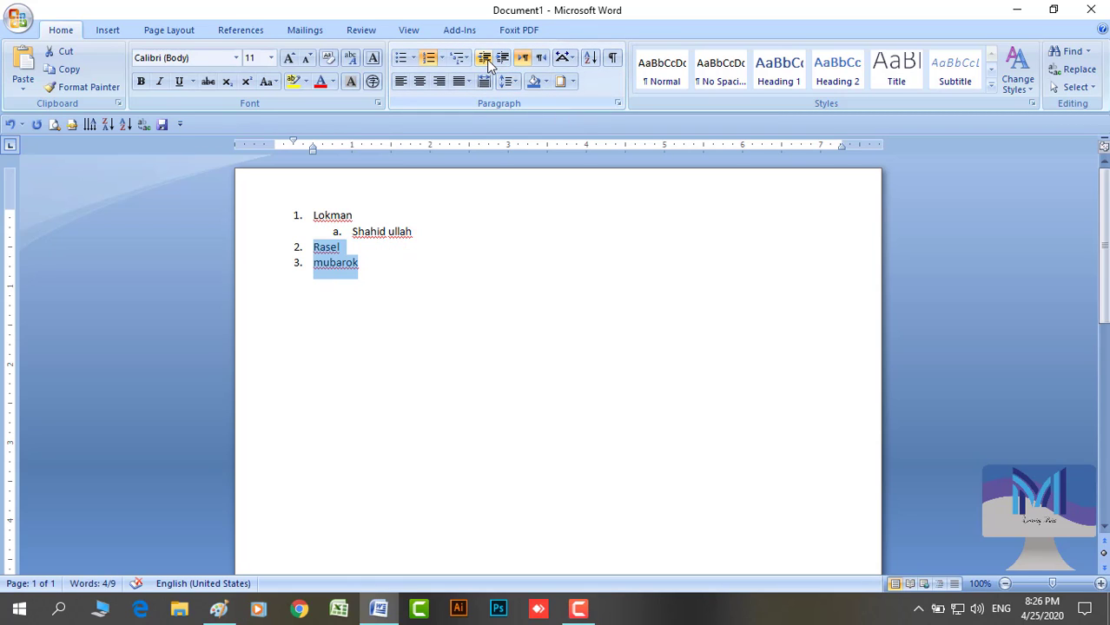
{"action": "left_click", "coordinate": [509, 61]}
{"action": "left_click", "coordinate": [509, 61]}
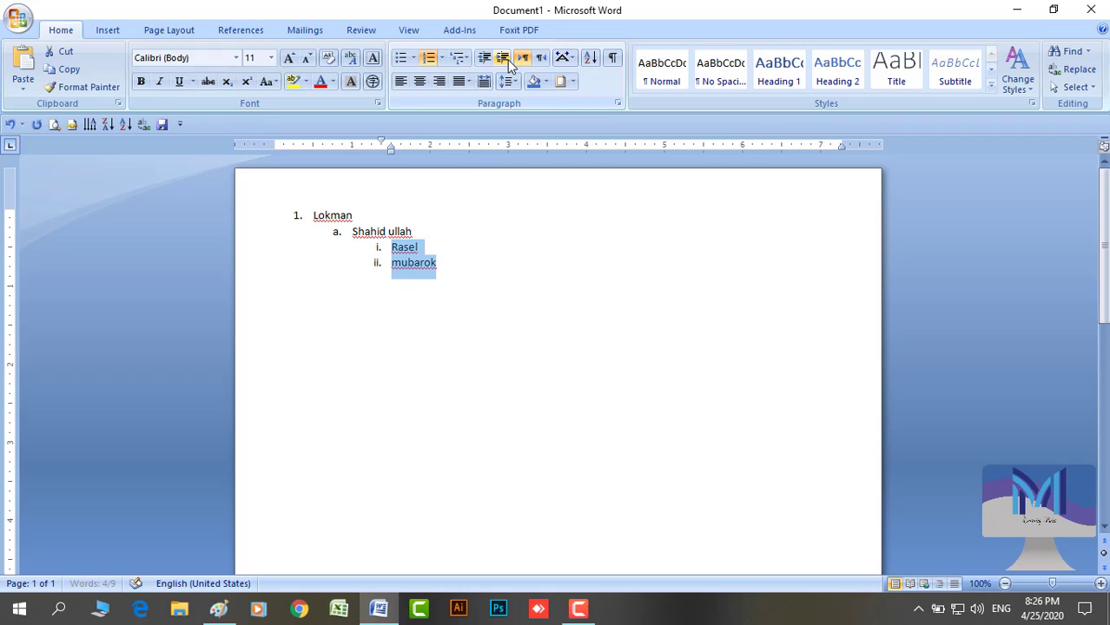
{"action": "left_click", "coordinate": [461, 287]}
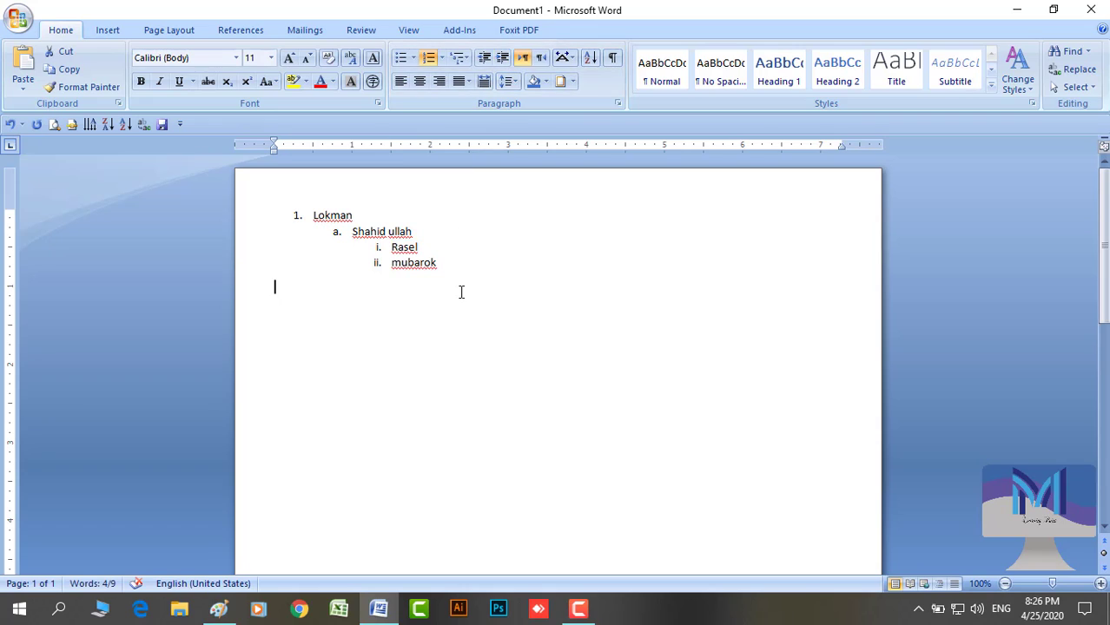
Apply the Article/Section multilevel list style, then undo it with Ctrl+Z
{"action": "left_click", "coordinate": [466, 63]}
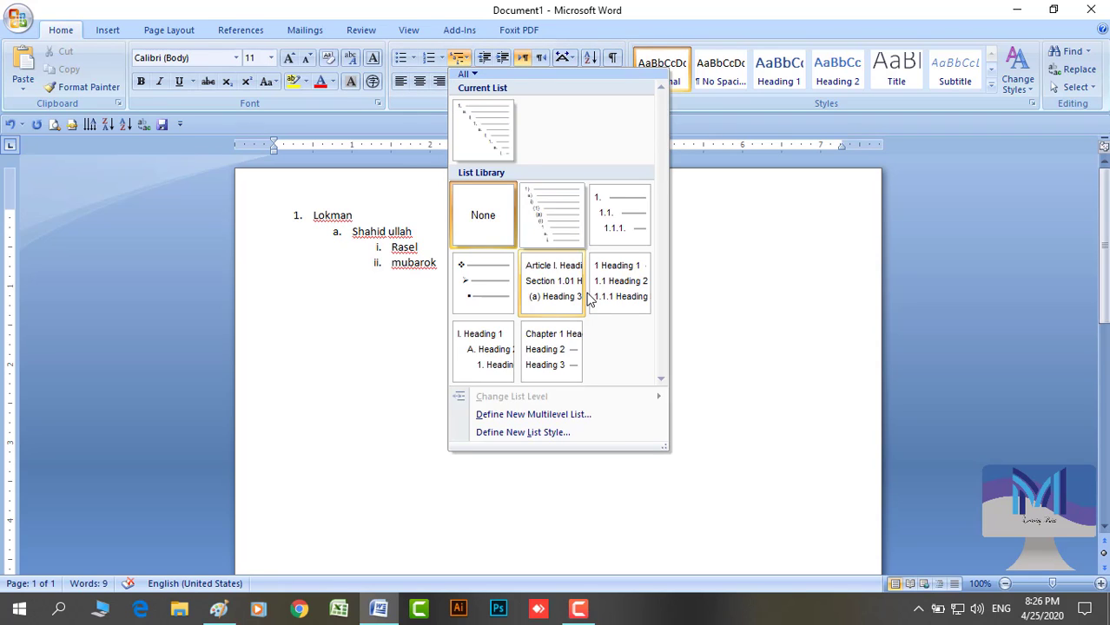
{"action": "left_click", "coordinate": [566, 300]}
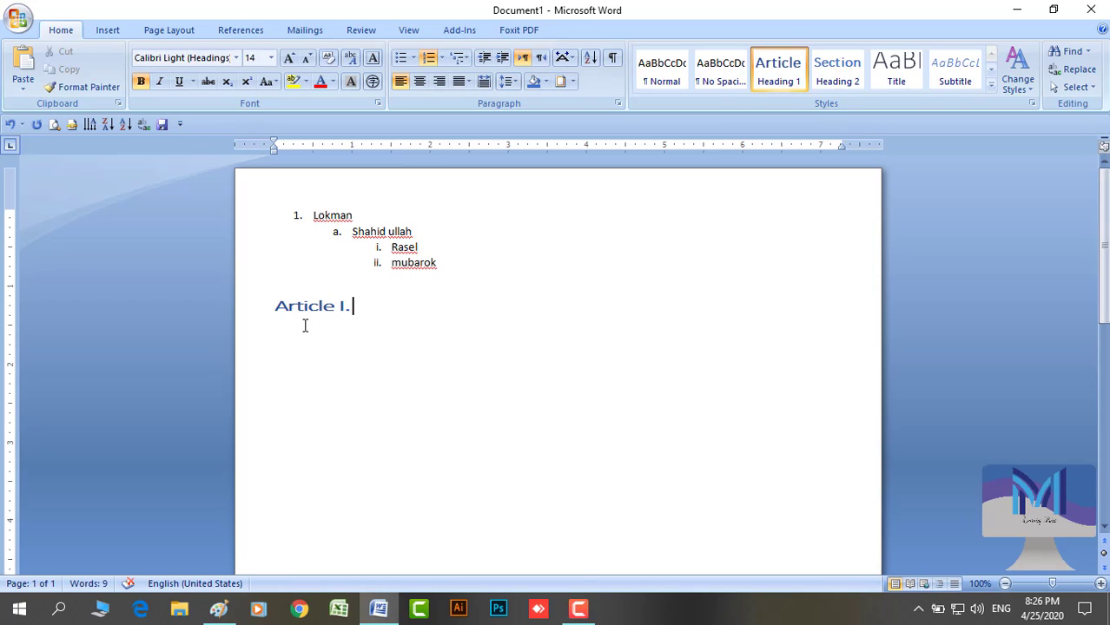
{"action": "key", "text": "ctrl+z"}
{"action": "key", "text": "ctrl+z"}
{"action": "key", "text": "ctrl+y"}
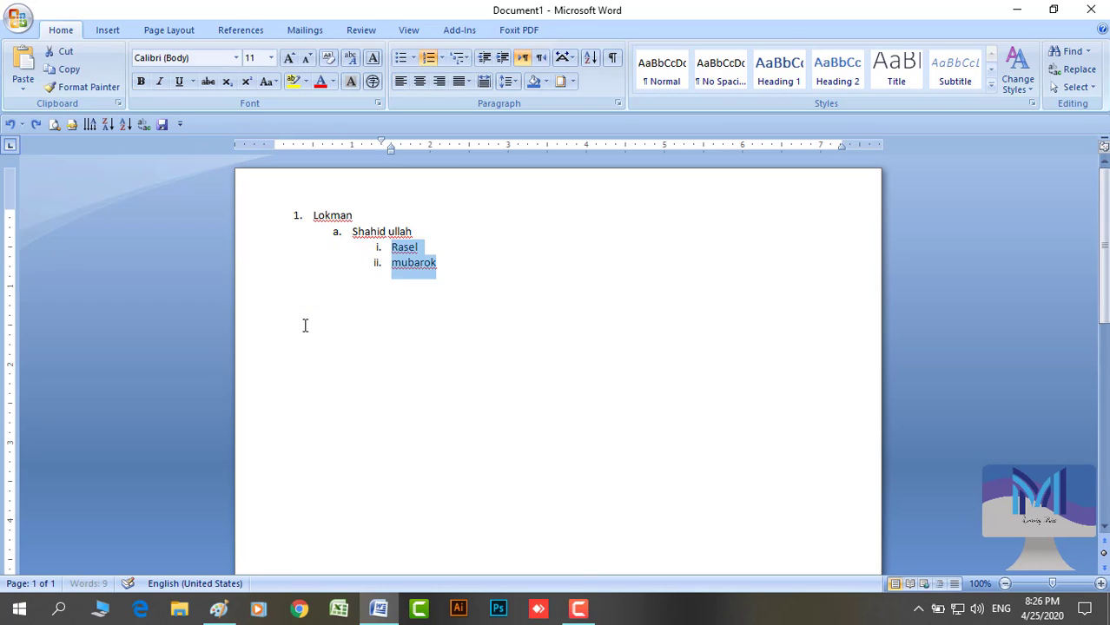
{"action": "key", "text": "ctrl+z"}
{"action": "key", "text": "ctrl+z"}
{"action": "key", "text": "ctrl+z"}
{"action": "key", "text": "ctrl+z"}
{"action": "key", "text": "ctrl+z"}
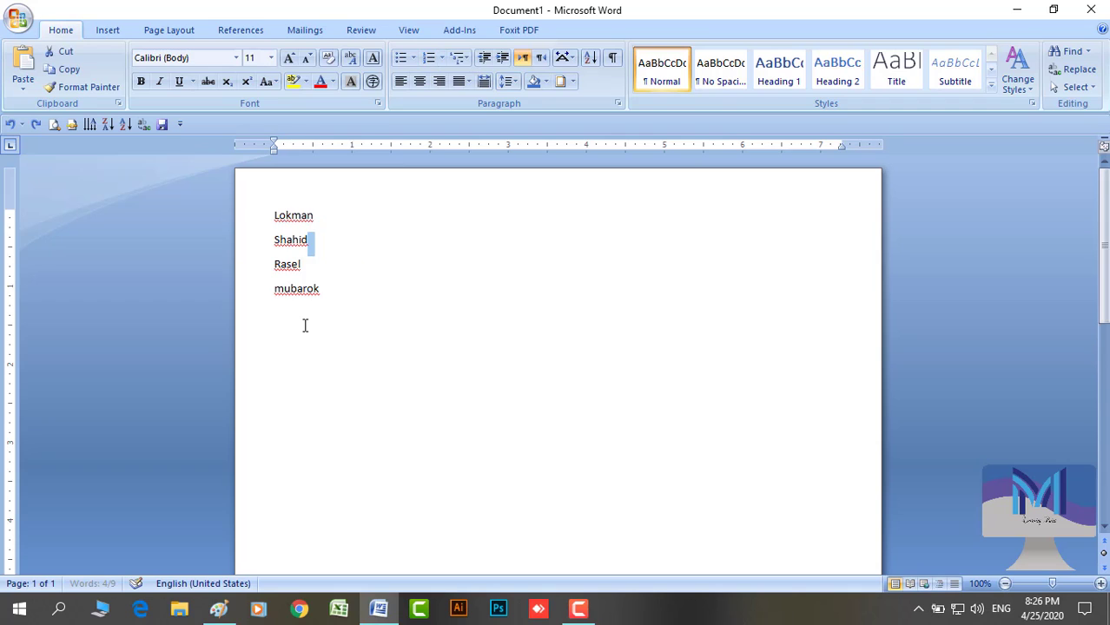
Open the Paragraph dialog for the empty line below the names
{"action": "left_click", "coordinate": [320, 318]}
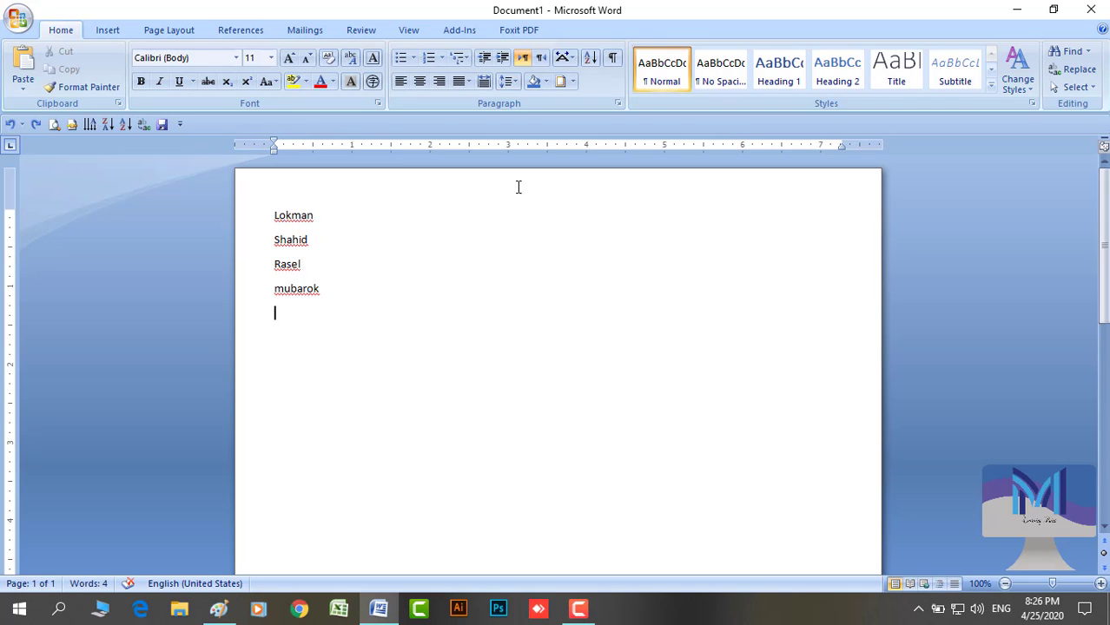
{"action": "left_click", "coordinate": [620, 104]}
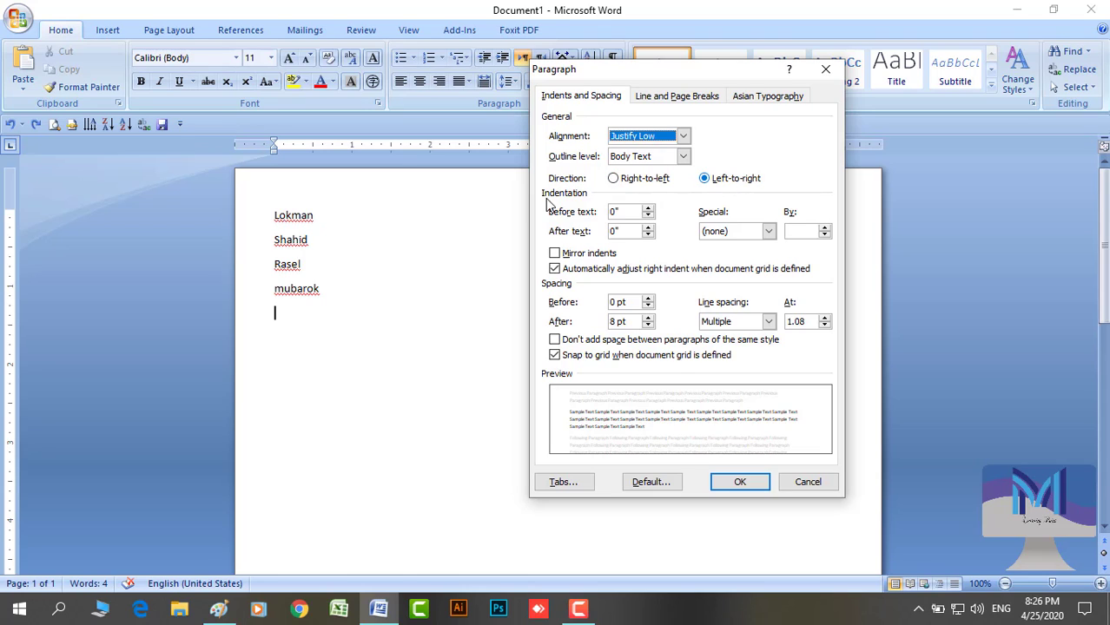
Set the empty line's direction to right-to-left and type 'jdkjhdjkhJDHJhkjdhkj'
{"action": "left_click", "coordinate": [612, 179]}
{"action": "left_click", "coordinate": [723, 480]}
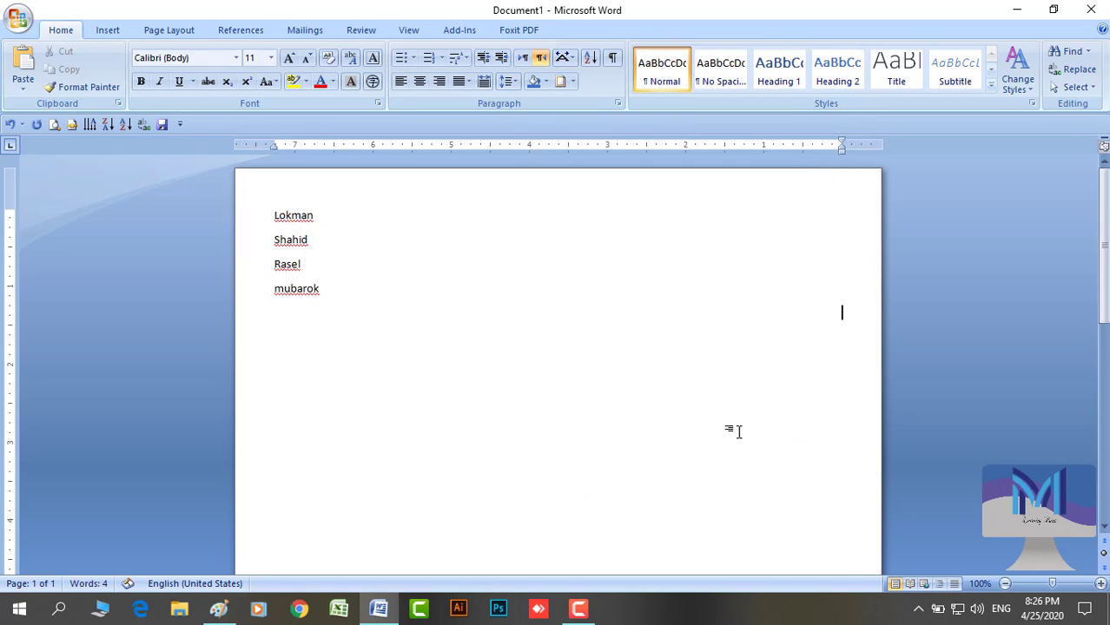
{"action": "type", "text": "jdkjhdjkhJDHJhkjdhkj"}
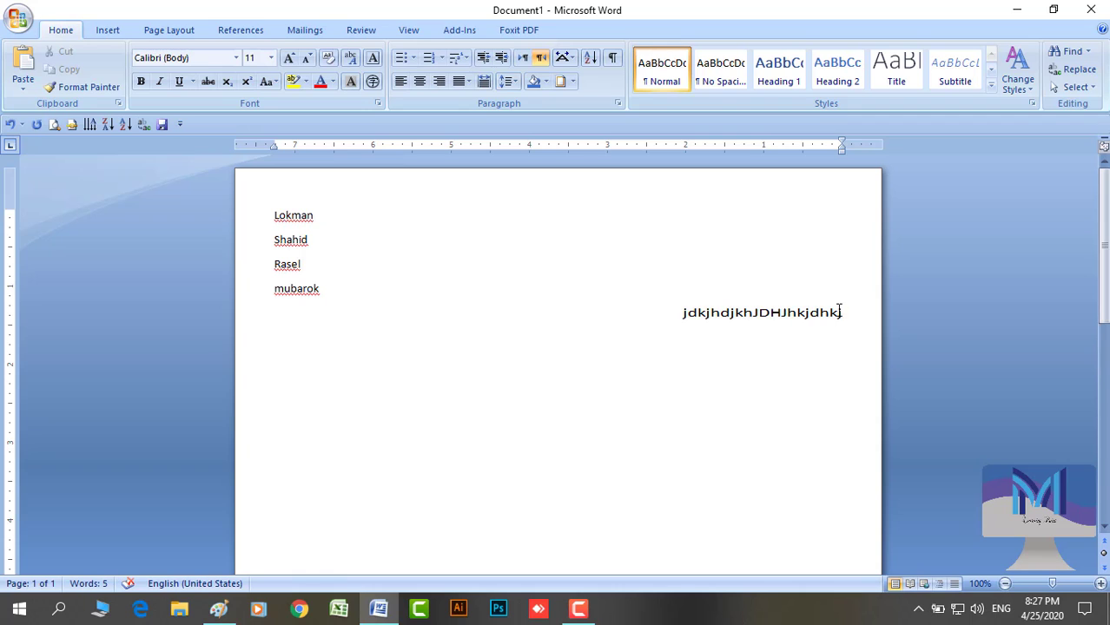
Switch that line's paragraph direction back to left-to-right
{"action": "left_click", "coordinate": [617, 104]}
{"action": "left_click", "coordinate": [704, 179]}
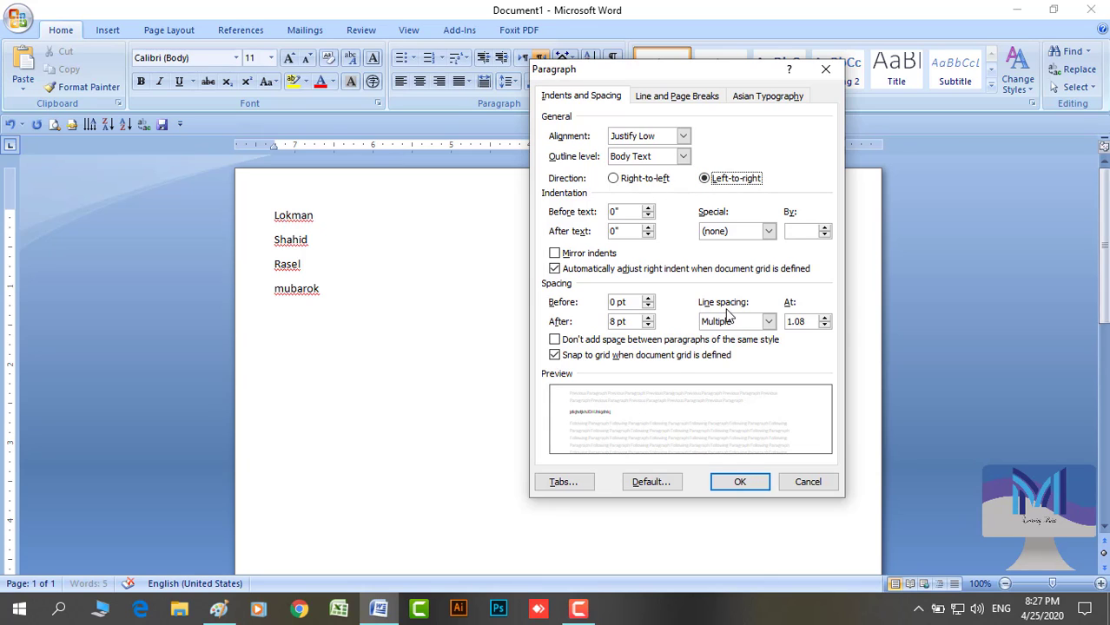
{"action": "left_click", "coordinate": [724, 487]}
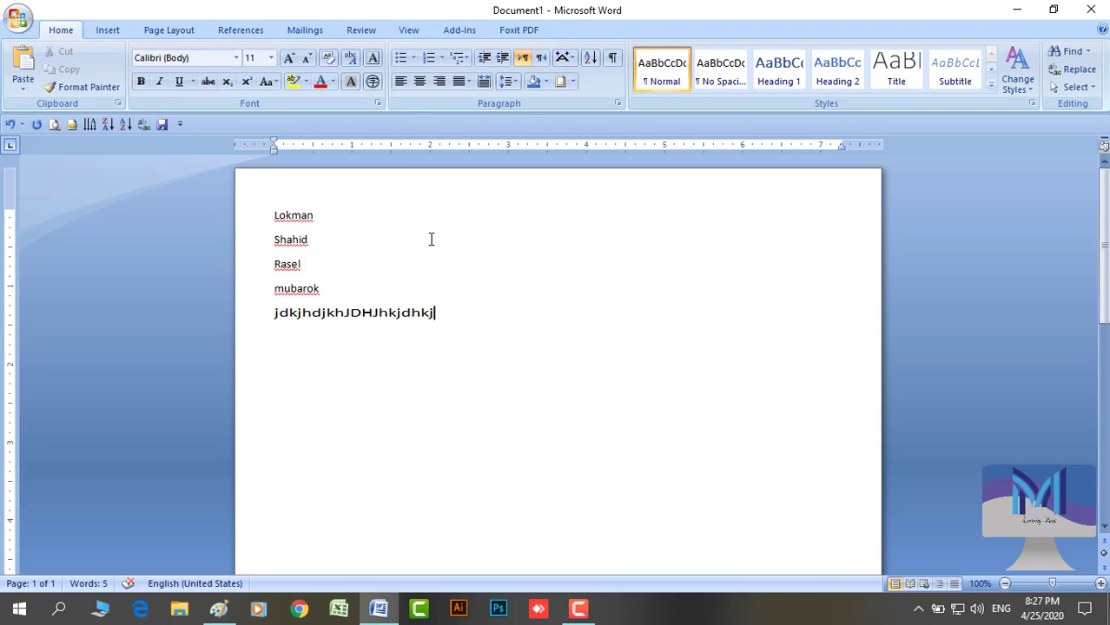
{"action": "left_click", "coordinate": [378, 103]}
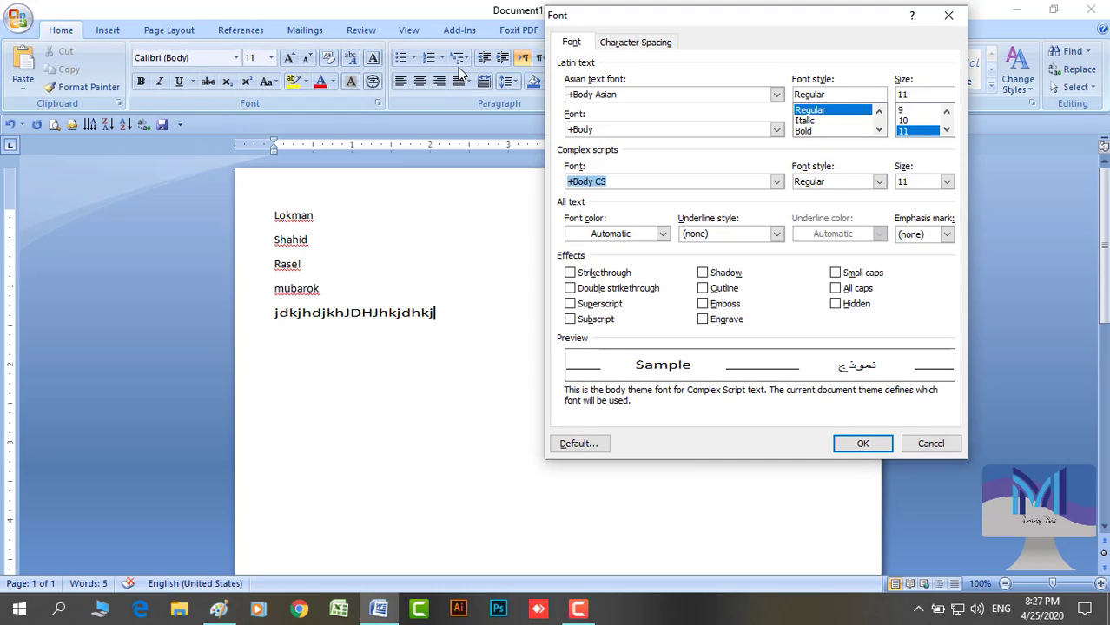
{"action": "left_click", "coordinate": [930, 444]}
{"action": "left_click", "coordinate": [618, 103]}
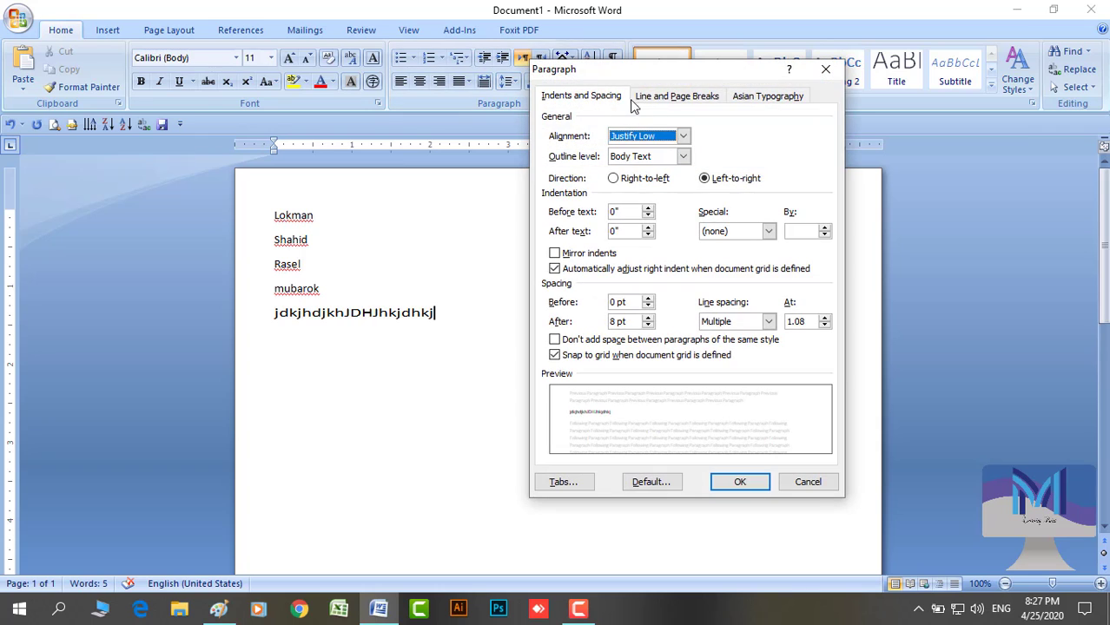
{"action": "left_click", "coordinate": [700, 103]}
{"action": "left_click", "coordinate": [761, 100]}
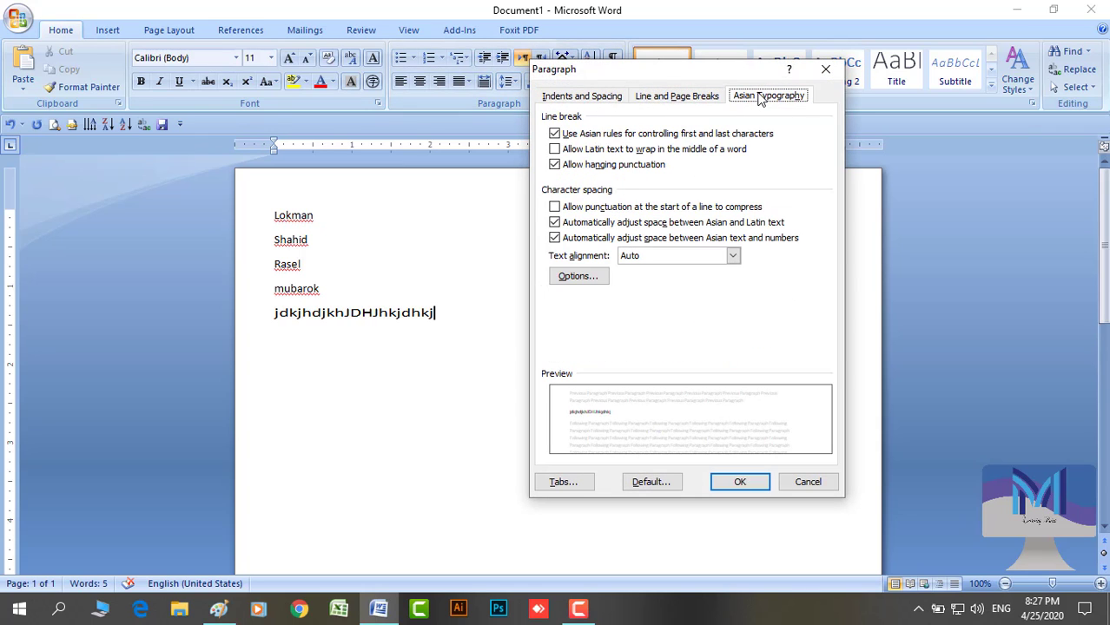
{"action": "left_click", "coordinate": [595, 102]}
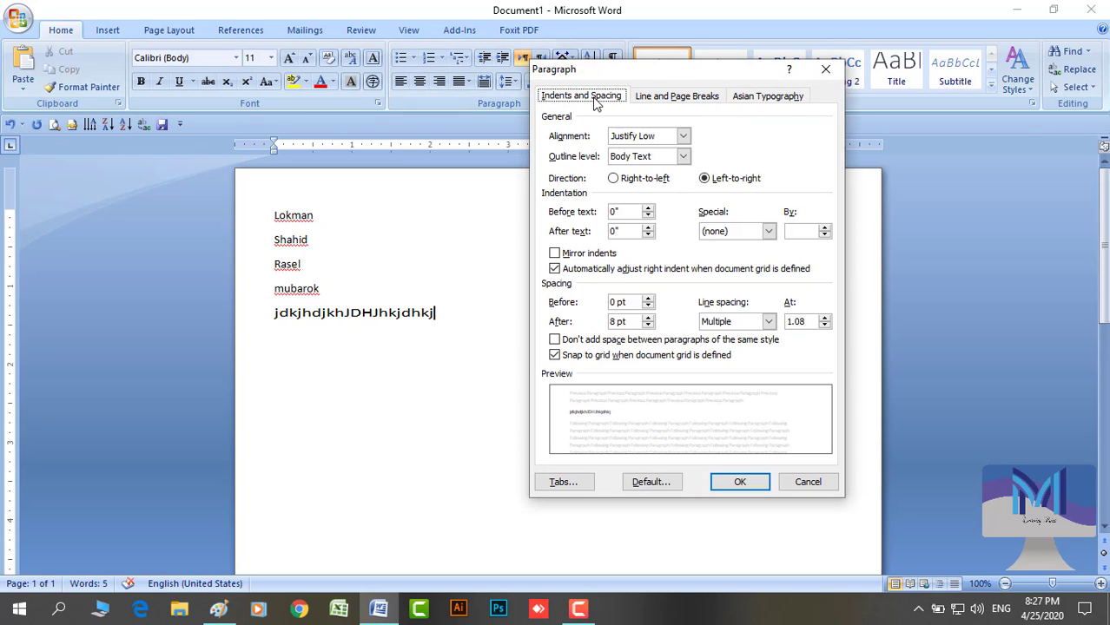
{"action": "left_click", "coordinate": [802, 483]}
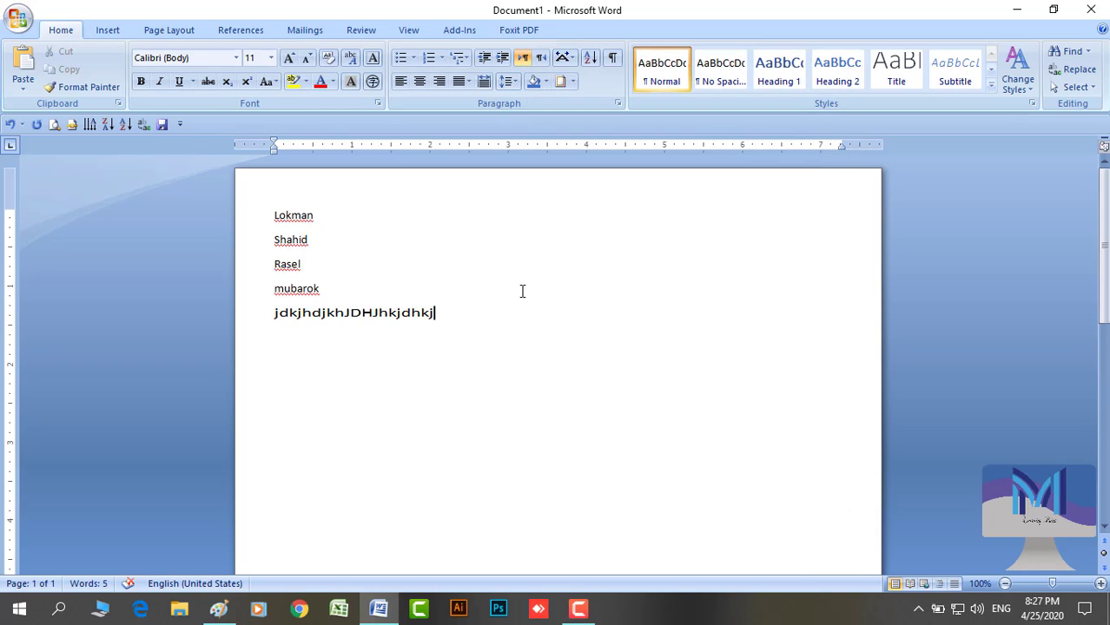
{"action": "left_click", "coordinate": [379, 104]}
{"action": "left_click", "coordinate": [615, 44]}
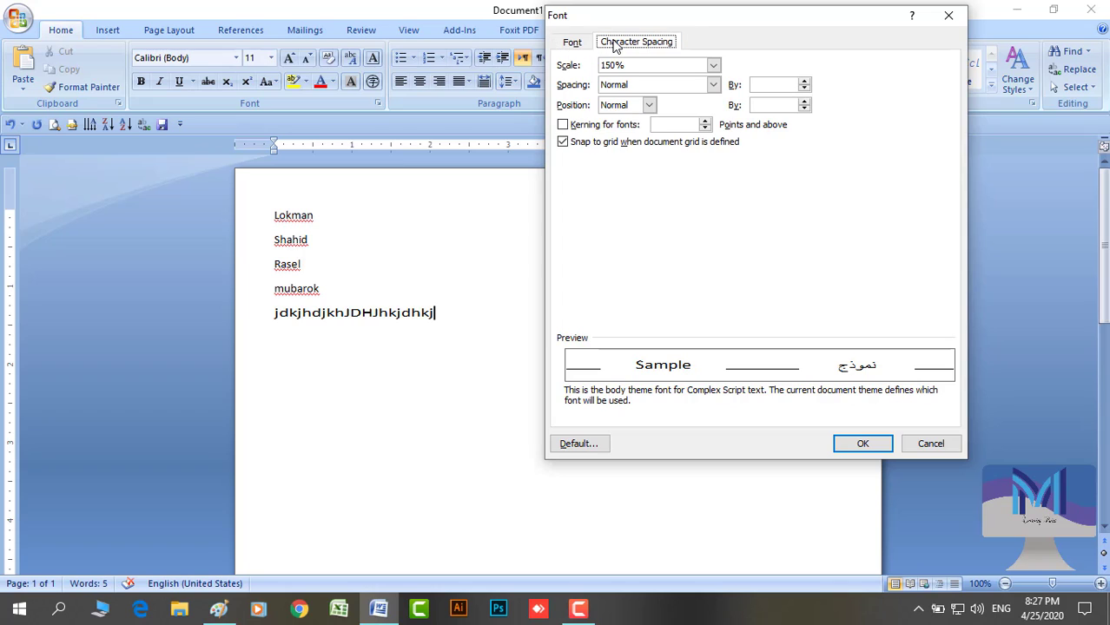
{"action": "left_click", "coordinate": [931, 445]}
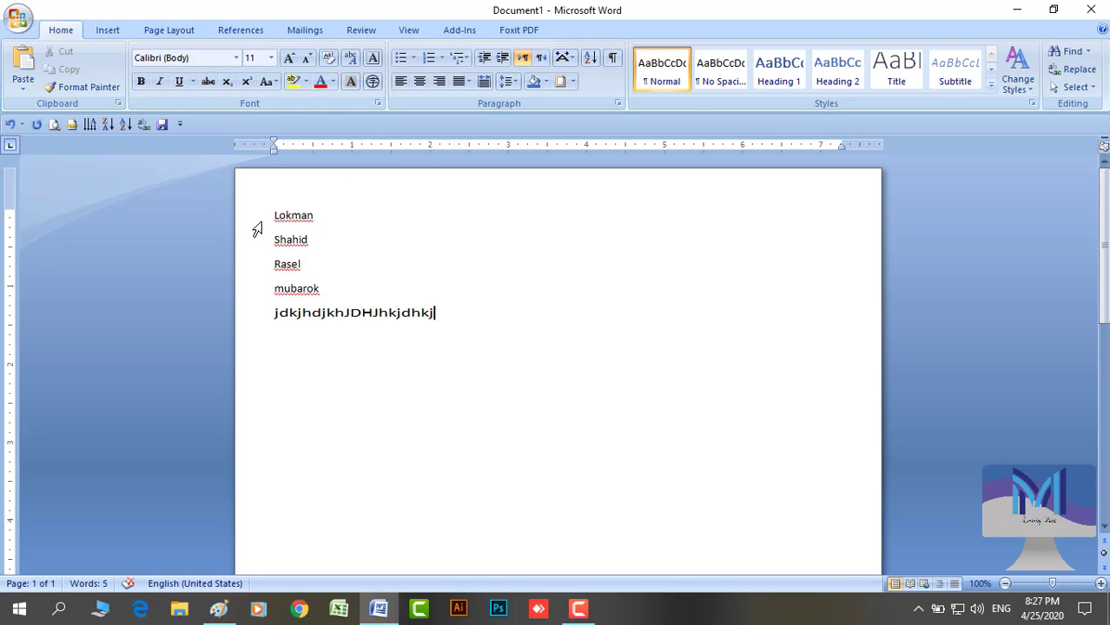
Replace the five lines with 'I am a student . I read in class four.'
{"action": "left_click_drag", "start_coordinate": [256, 228], "coordinate": [284, 364]}
{"action": "key", "text": "Delete"}
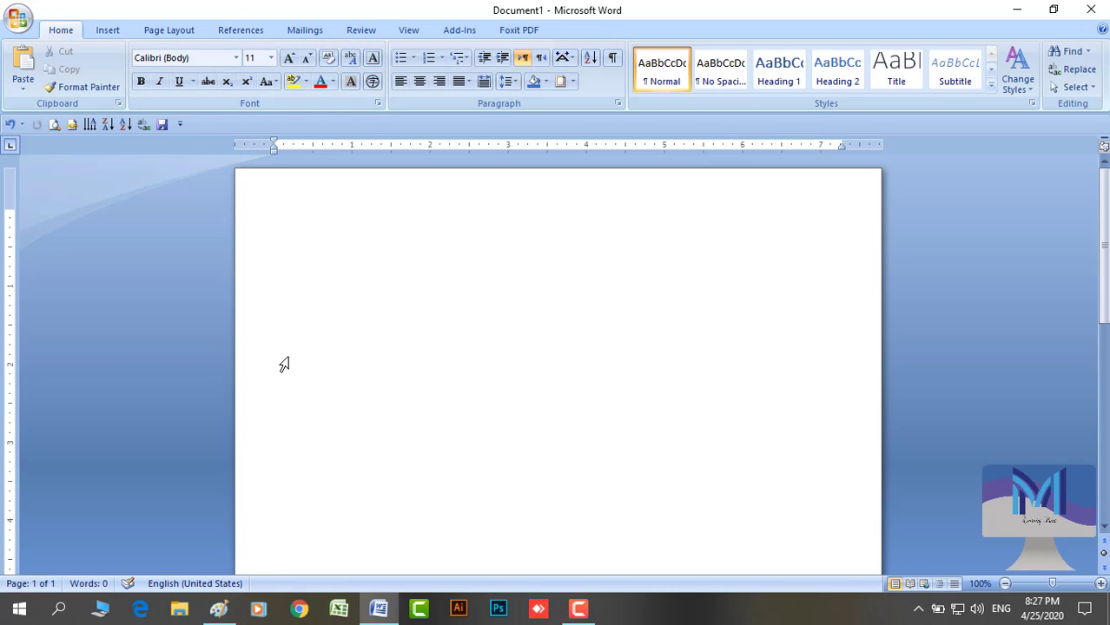
{"action": "type", "text": "I am a stue"}
{"action": "key", "text": "BackSpace"}
{"action": "type", "text": "dent . I"}
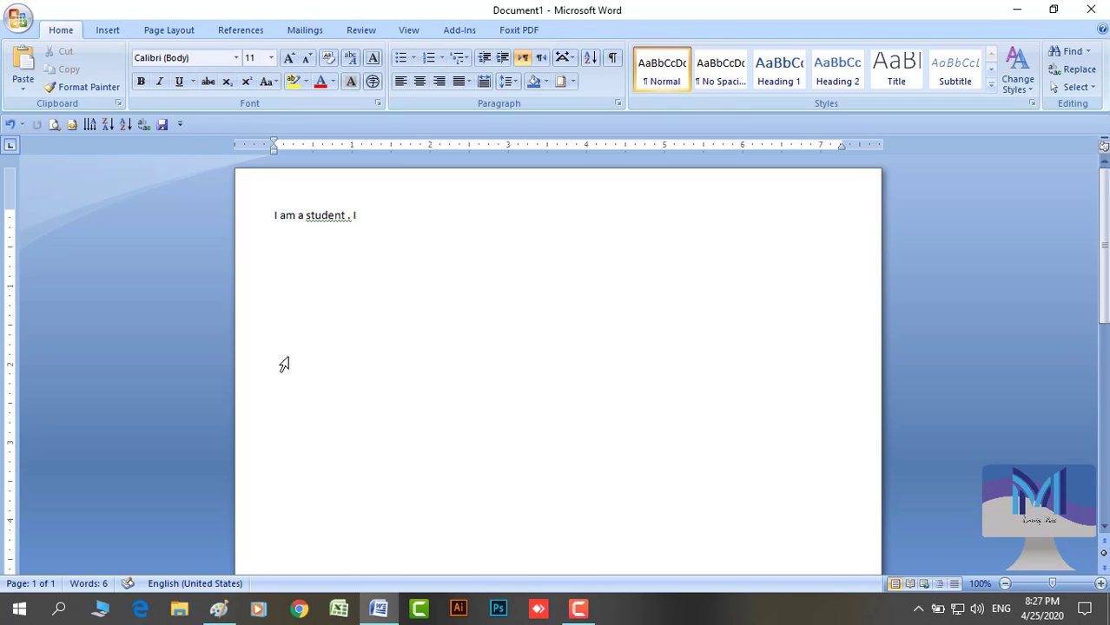
{"action": "type", "text": " read"}
{"action": "type", "text": "c lass"}
{"action": "key", "text": "BackSpace"}
{"action": "key", "text": "BackSpace"}
{"action": "type", "text": "lass in"}
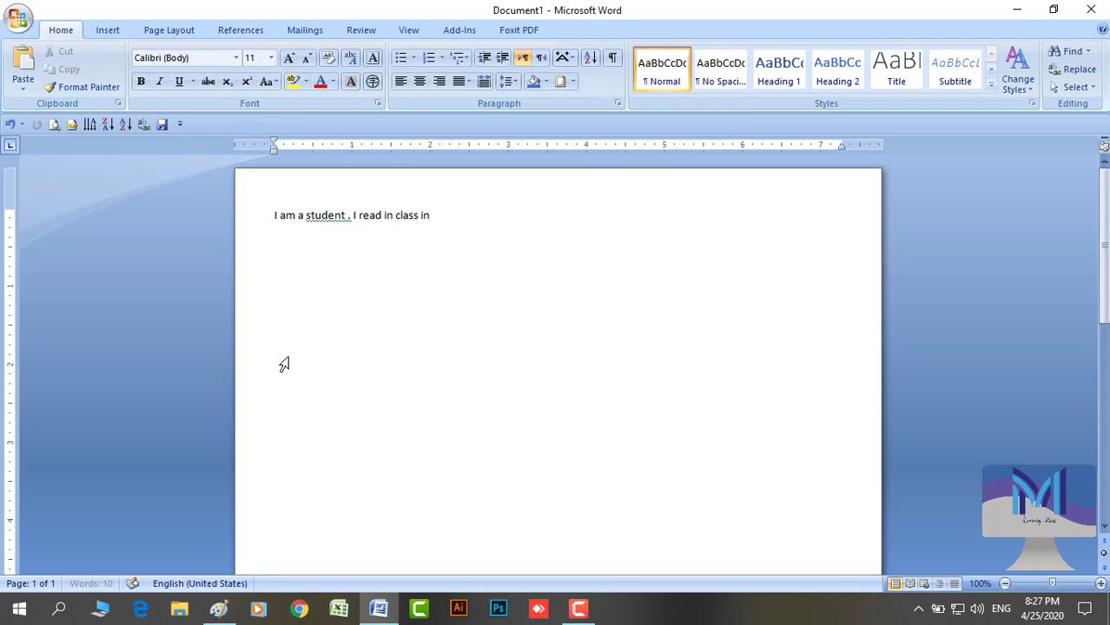
{"action": "key", "text": "BackSpace"}
{"action": "type", "text": "four."}
{"action": "type", "text": " I"}
{"action": "type", "text": "r"}
Add the sentence 'We are two brothers and four sisters.' and select all the text
{"action": "key", "text": "BackSpace"}
{"action": "key", "text": "BackSpace"}
{"action": "type", "text": "We arw"}
{"action": "key", "text": "BackSpace"}
{"action": "key", "text": "BackSpace"}
{"action": "type", "text": "two brother"}
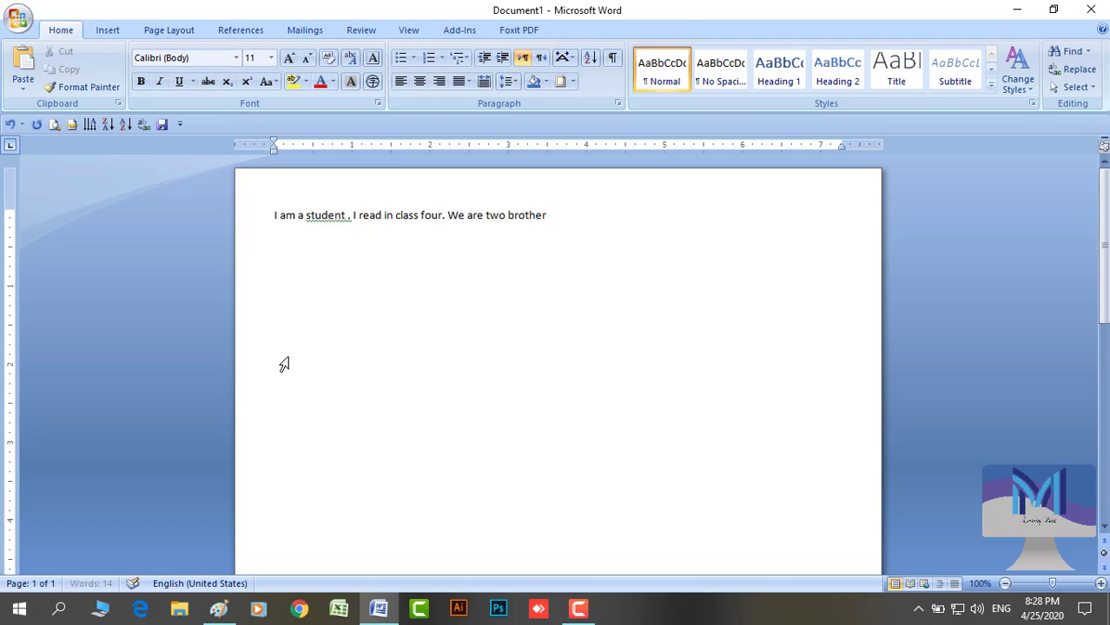
{"action": "type", "text": "s."}
{"action": "key", "text": "BackSpace"}
{"action": "type", "text": "and for"}
{"action": "key", "text": "BackSpace"}
{"action": "type", "text": "ur sisters."}
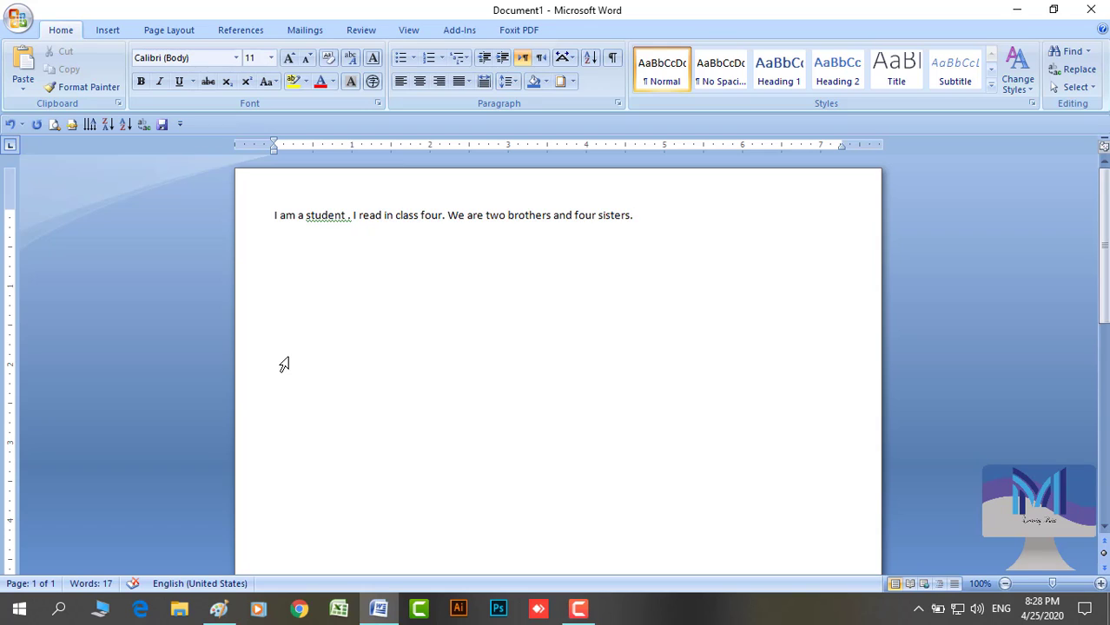
{"action": "key", "text": "ctrl+a"}
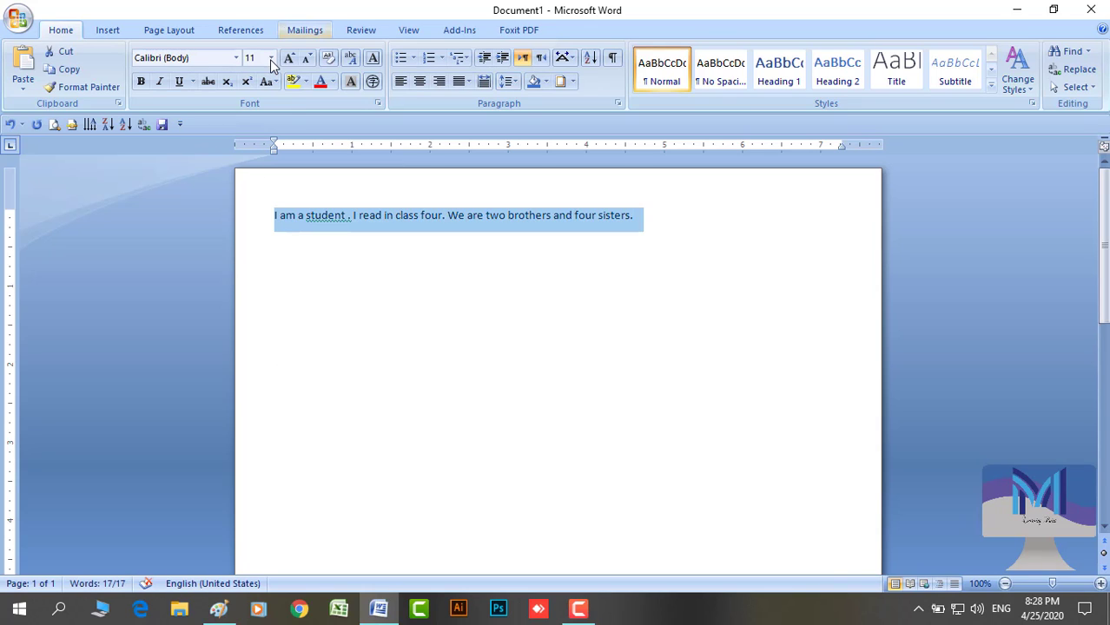
Set the student paragraph to 18 pt font size and reselect it
{"action": "left_click", "coordinate": [271, 59]}
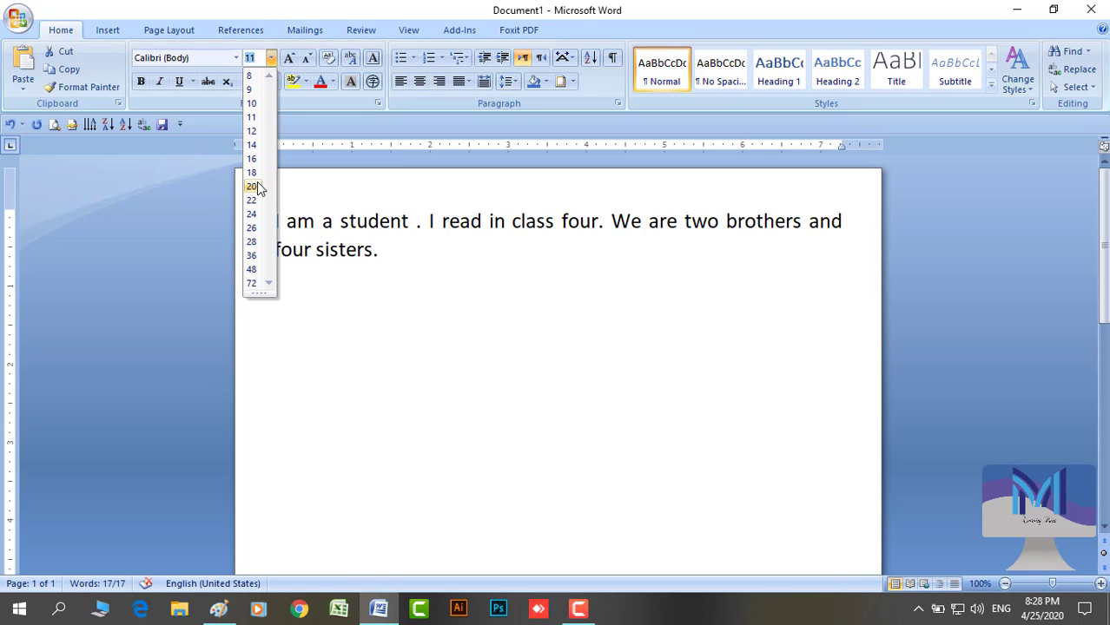
{"action": "left_click", "coordinate": [254, 172]}
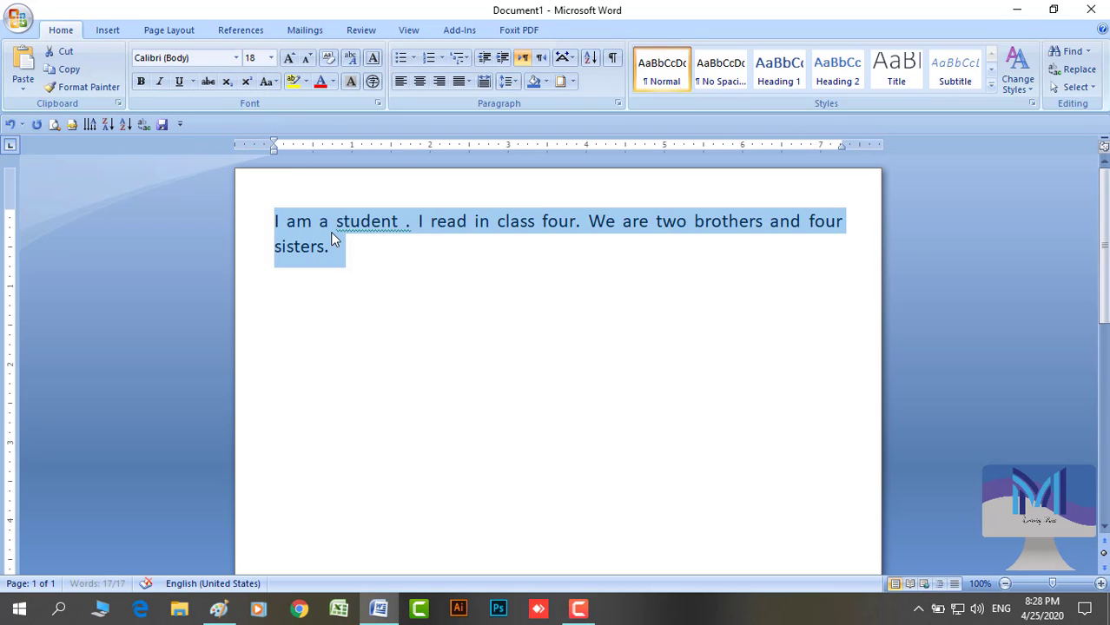
{"action": "left_click", "coordinate": [330, 228]}
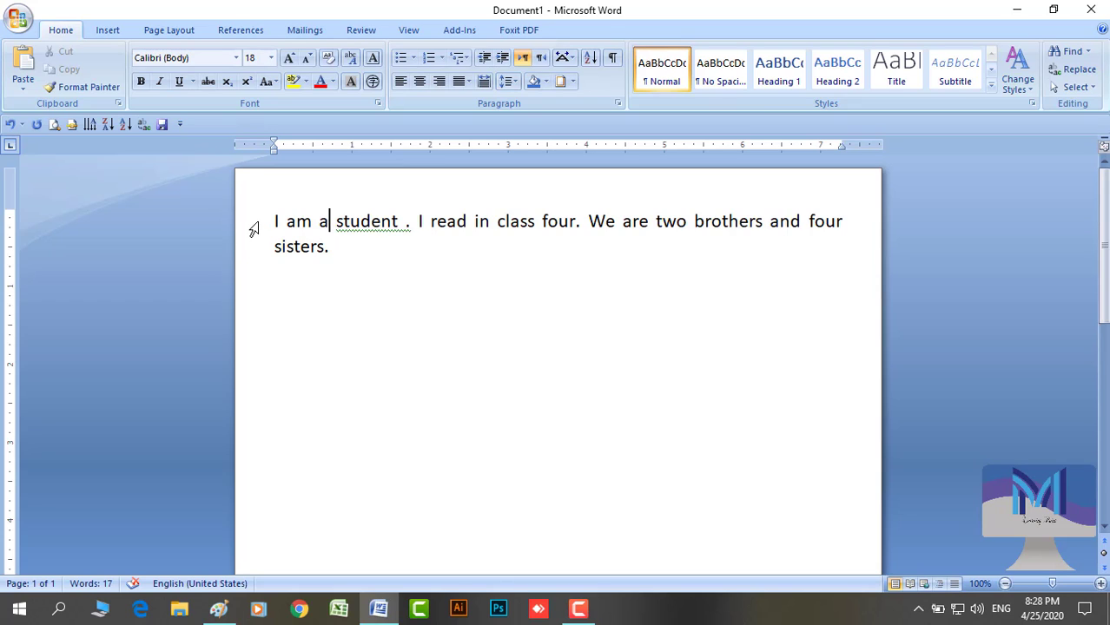
{"action": "left_click_drag", "start_coordinate": [254, 229], "coordinate": [253, 270]}
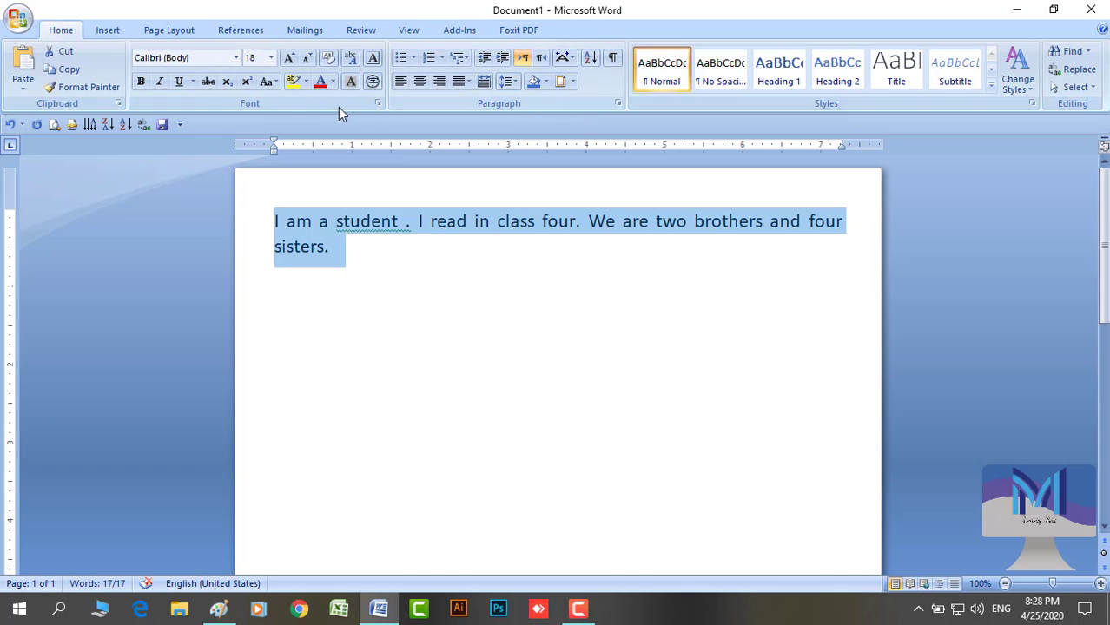
Set the paragraph's character Scale to 90% in the Font dialog's Character Spacing settings
{"action": "left_click", "coordinate": [378, 103]}
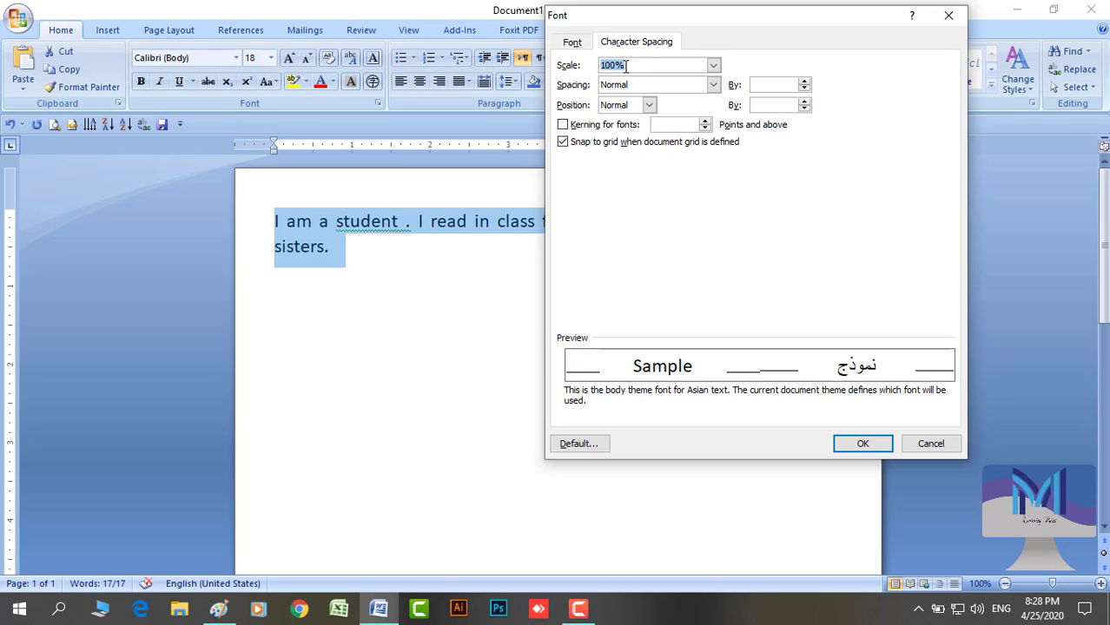
{"action": "left_click", "coordinate": [712, 66]}
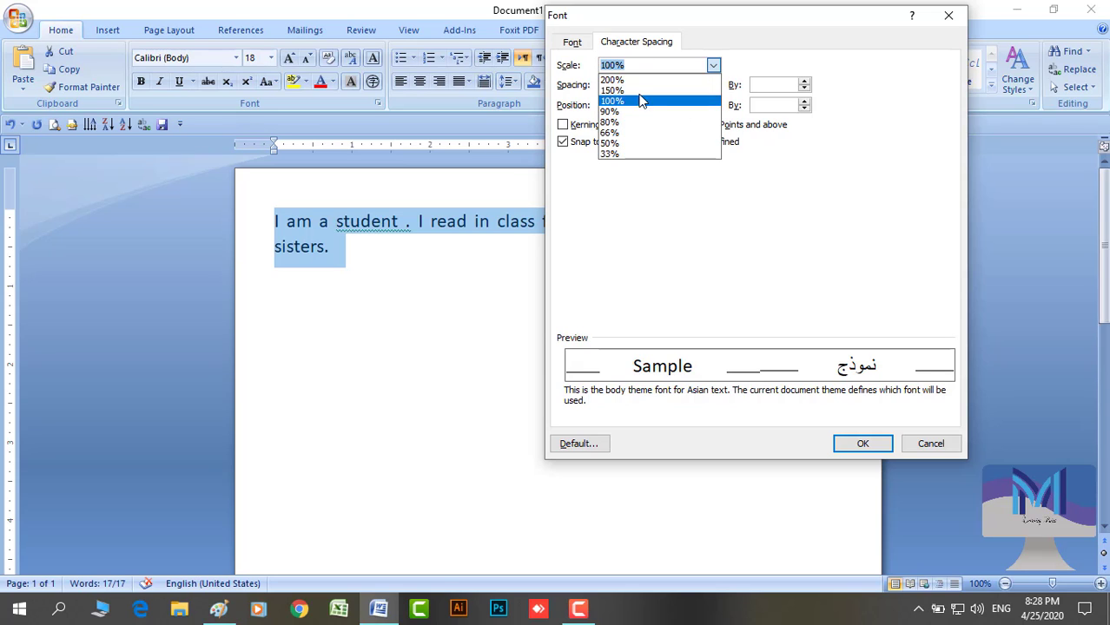
{"action": "left_click", "coordinate": [637, 111]}
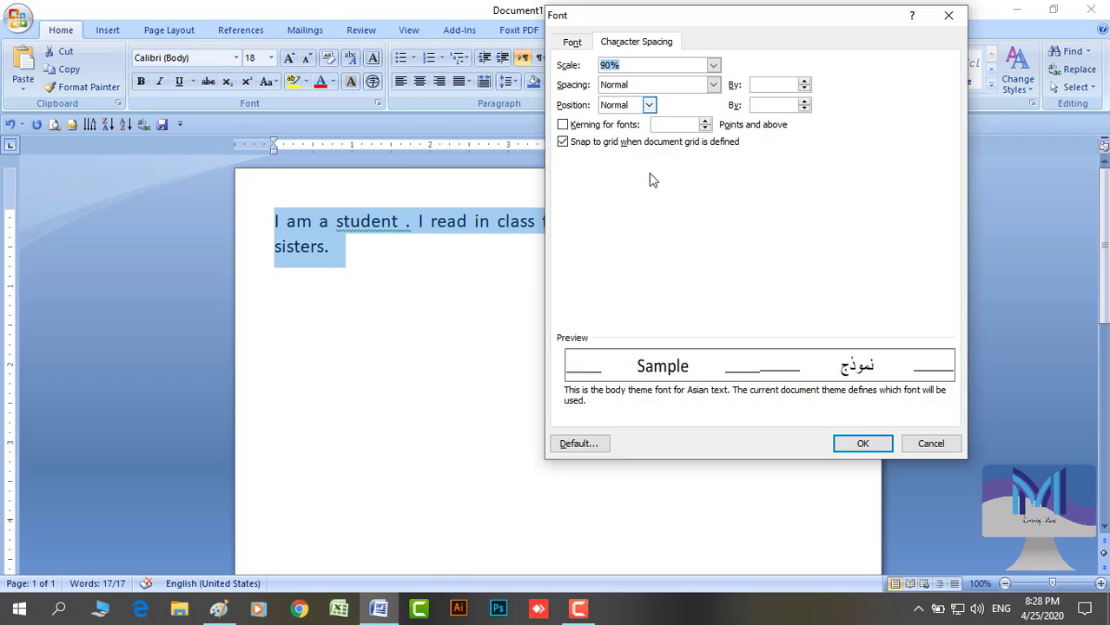
{"action": "left_click", "coordinate": [879, 447]}
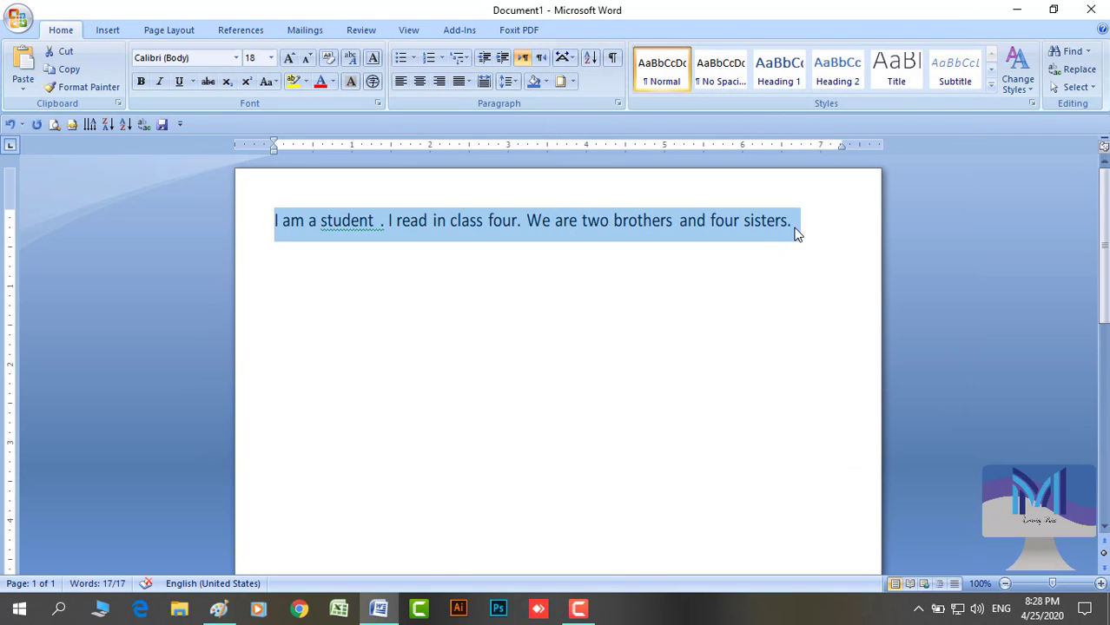
{"action": "left_click", "coordinate": [547, 224]}
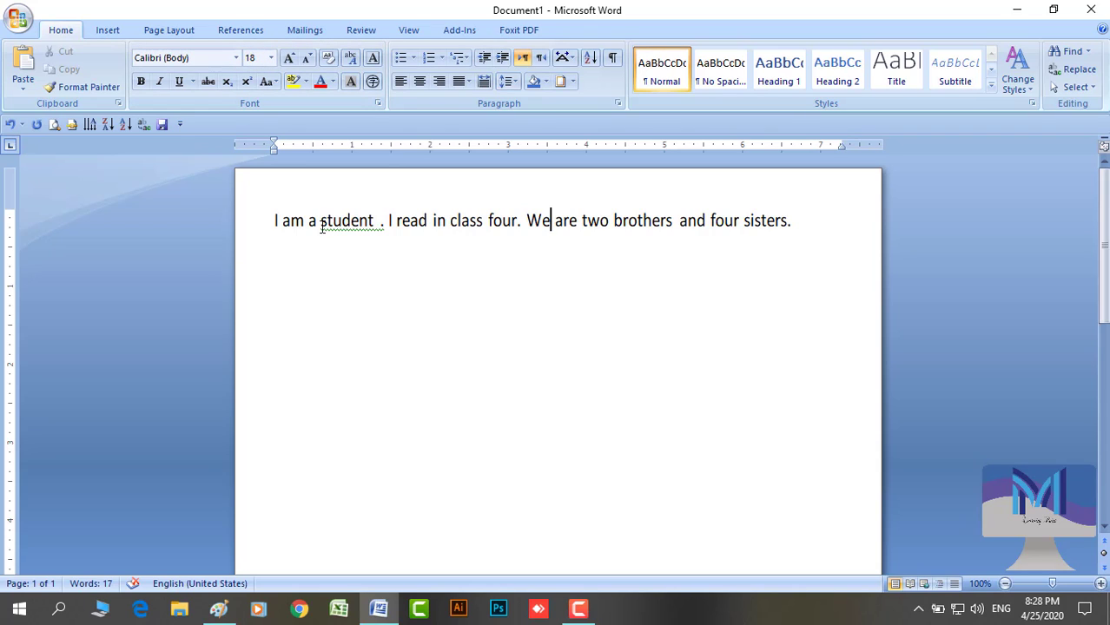
Select the line of text and the word 'are', then deselect it
{"action": "triple_click", "coordinate": [563, 220]}
{"action": "left_click", "coordinate": [563, 221]}
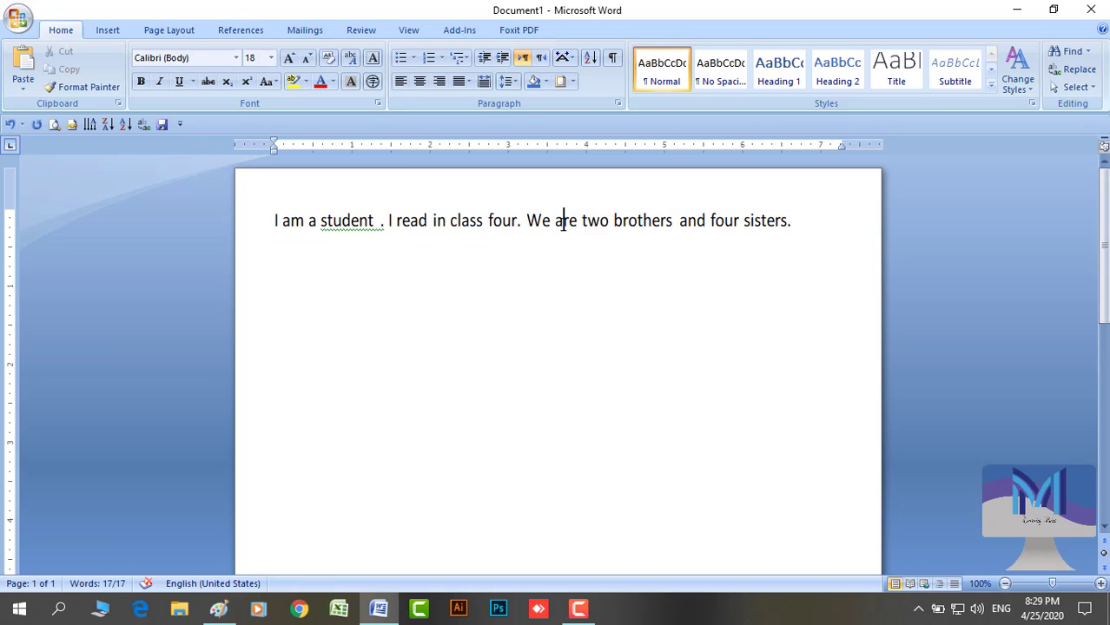
{"action": "triple_click", "coordinate": [563, 221]}
{"action": "double_click", "coordinate": [562, 220]}
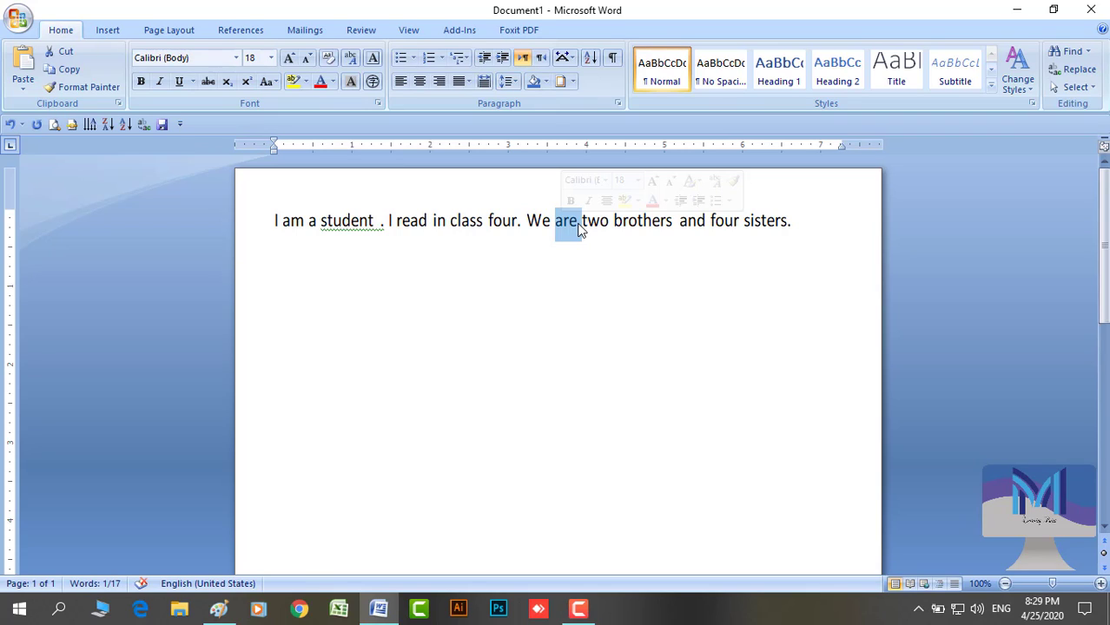
{"action": "left_click", "coordinate": [579, 224]}
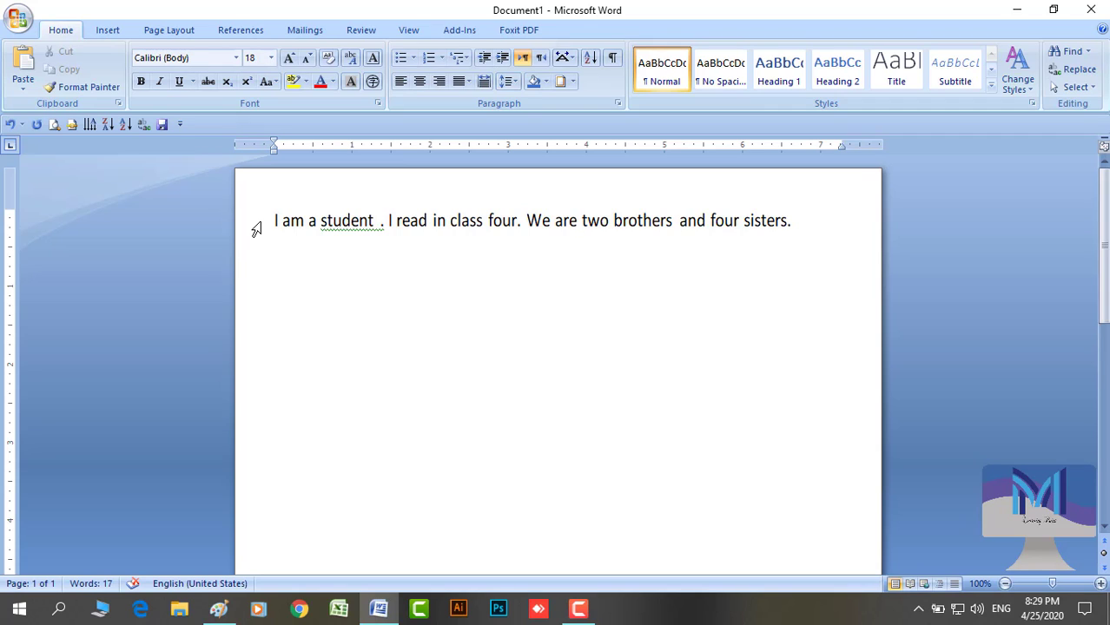
Select the student sentence, justify it, and switch to the Paint lesson notes
{"action": "left_click", "coordinate": [256, 228]}
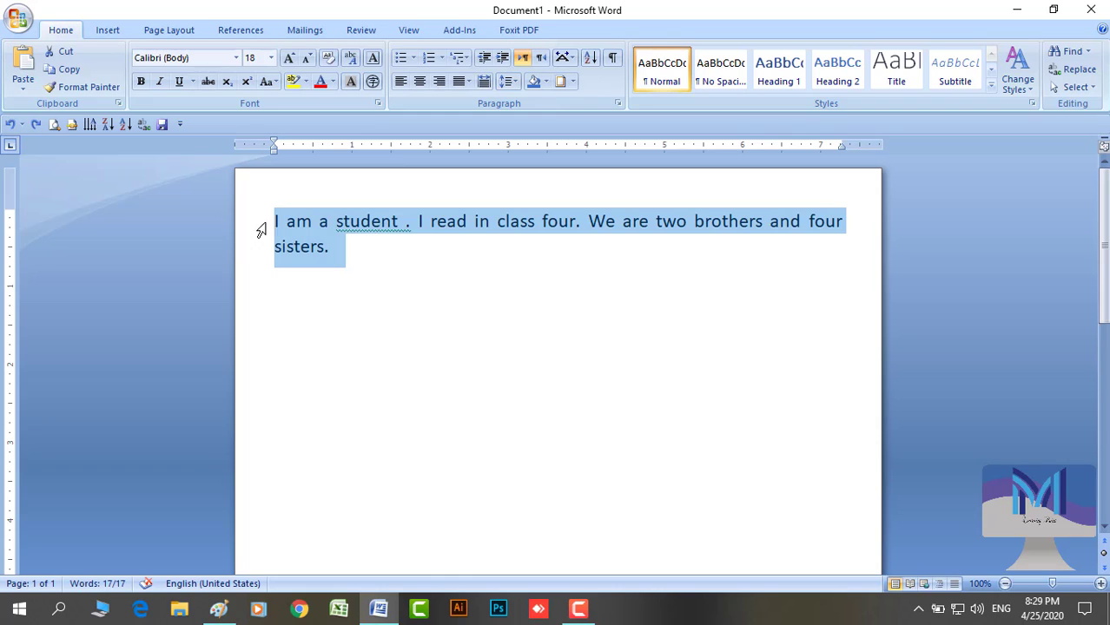
{"action": "left_click", "coordinate": [300, 225]}
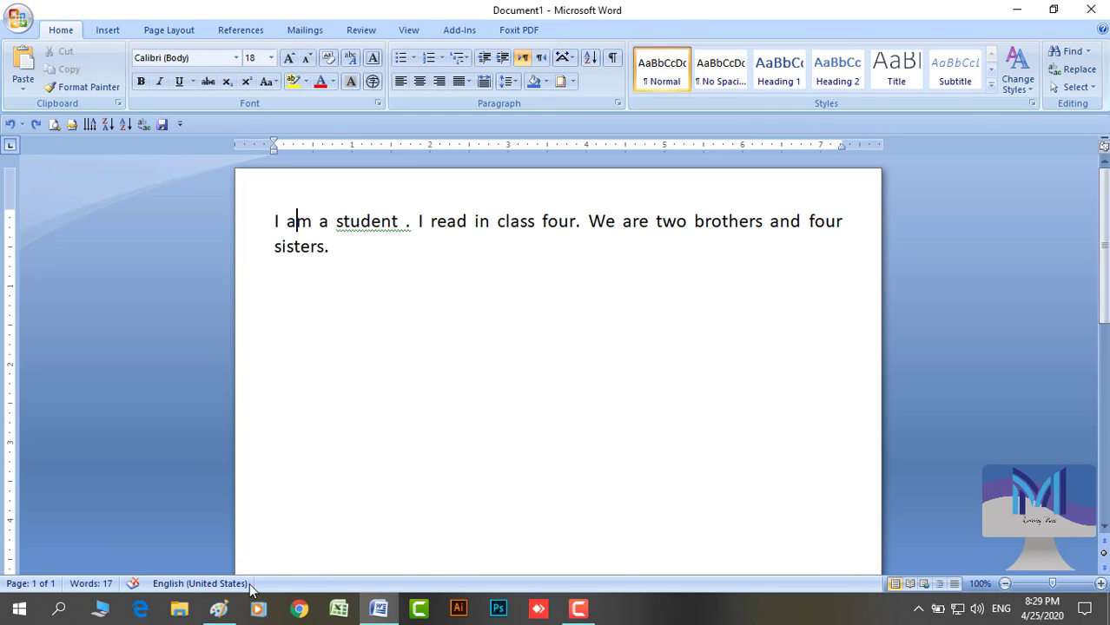
{"action": "left_click", "coordinate": [219, 610]}
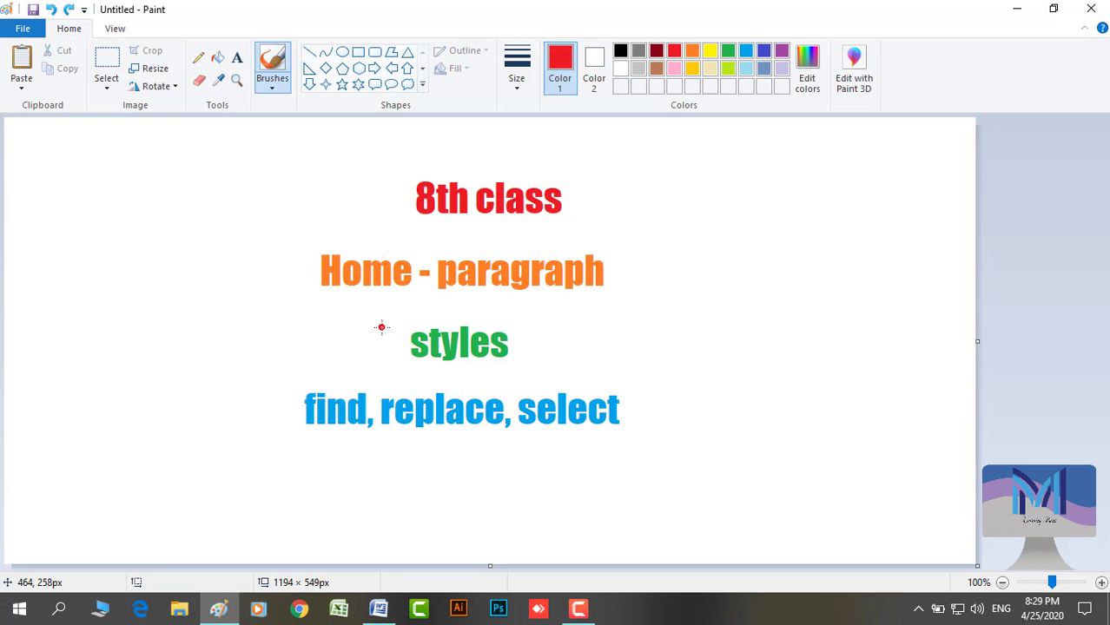
Draw a red tick beside 'Home - paragraph', underline 'styles', and return to Word
{"action": "left_click_drag", "start_coordinate": [577, 288], "coordinate": [763, 143]}
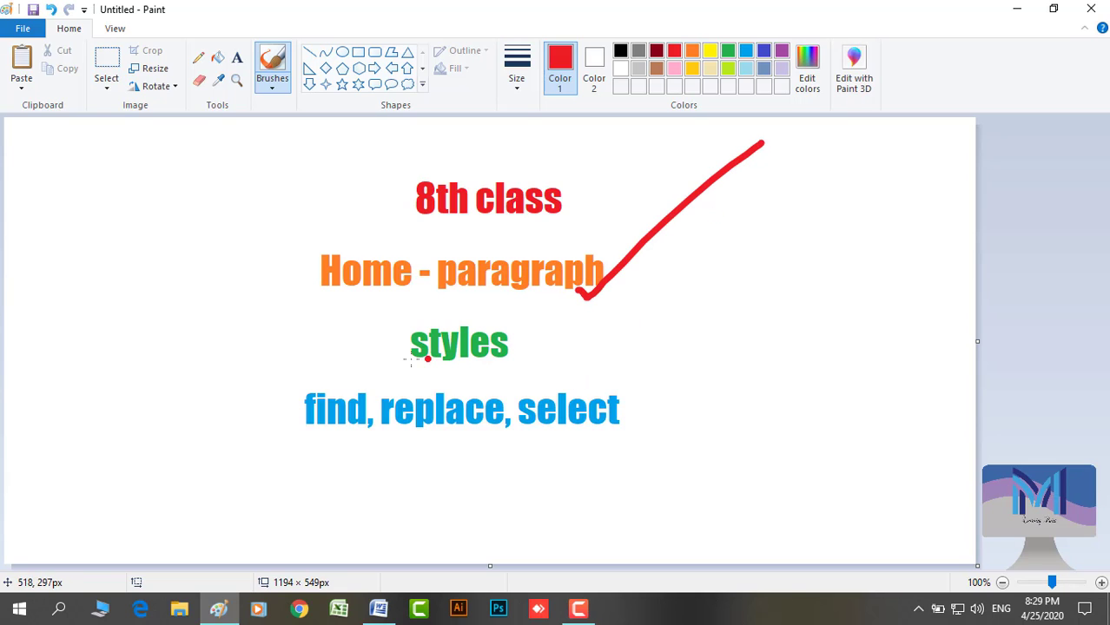
{"action": "left_click_drag", "start_coordinate": [402, 362], "coordinate": [515, 365]}
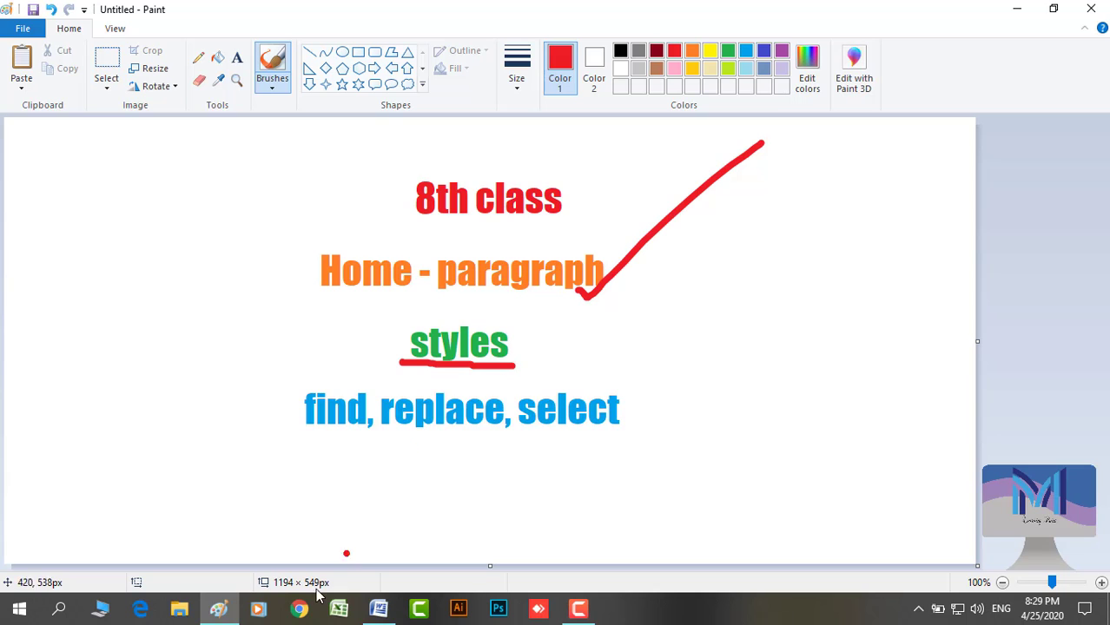
{"action": "left_click", "coordinate": [387, 610]}
Select the paragraph and browse the full Quick Styles gallery
{"action": "left_click", "coordinate": [295, 221]}
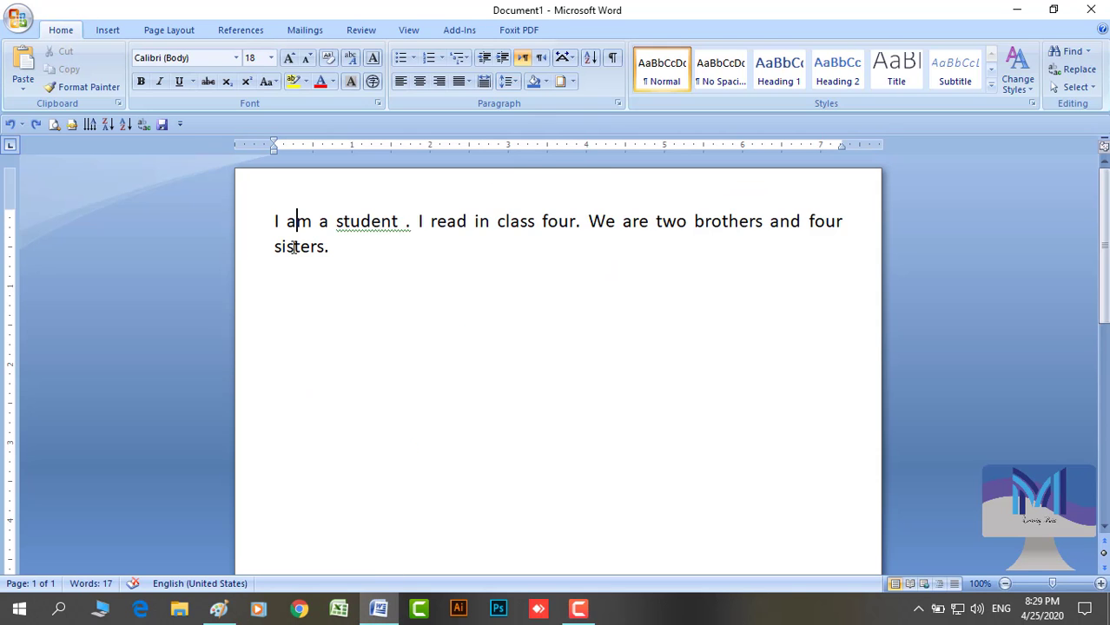
{"action": "left_click_drag", "start_coordinate": [246, 237], "coordinate": [374, 268]}
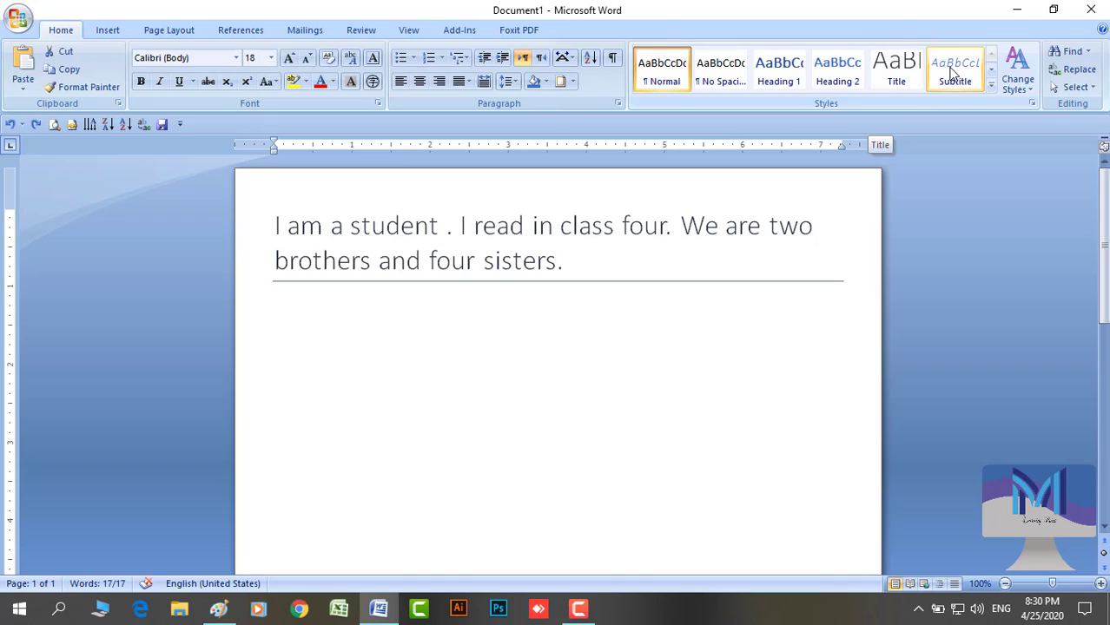
{"action": "left_click", "coordinate": [991, 84]}
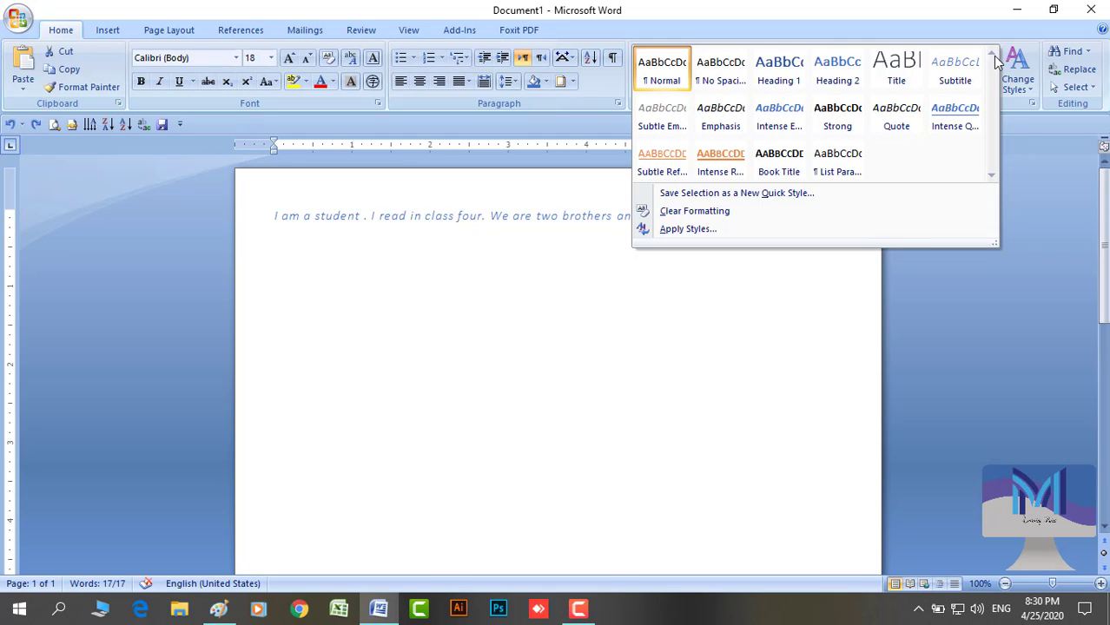
{"action": "left_click", "coordinate": [810, 328]}
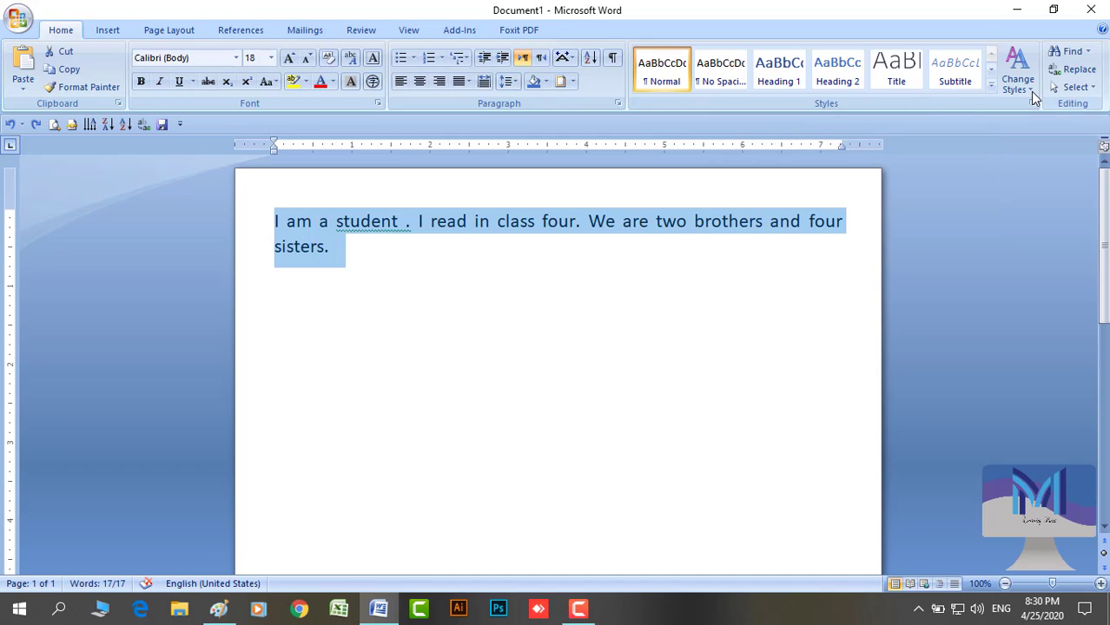
Apply the Formal style set from Change Styles, then switch to the Paint notes
{"action": "left_click", "coordinate": [1032, 94]}
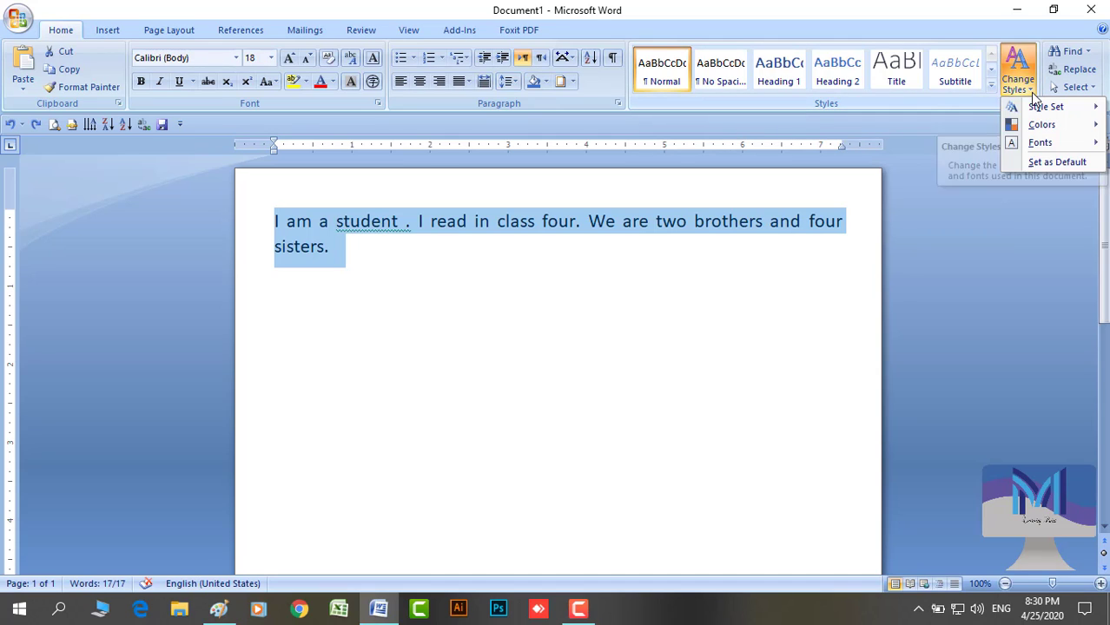
{"action": "mouse_move", "coordinate": [1047, 107]}
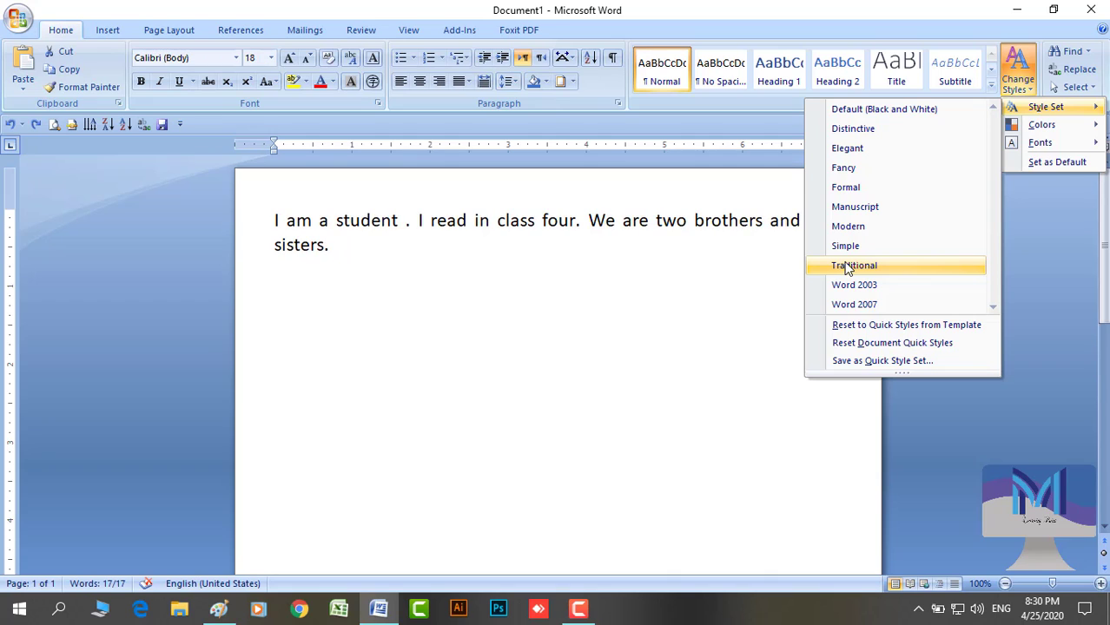
{"action": "left_click", "coordinate": [845, 188]}
{"action": "key", "text": "ctrl+a"}
{"action": "left_click", "coordinate": [421, 228]}
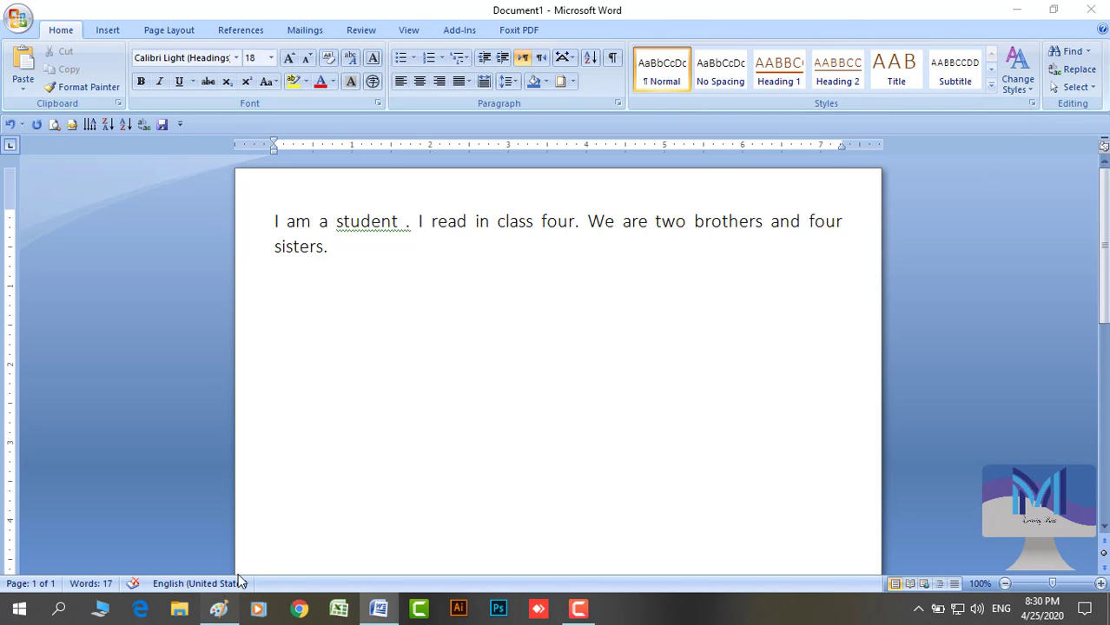
{"action": "left_click", "coordinate": [218, 610]}
Tick 'styles', underline find, replace and select in red, undo a stray dot, return to Word
{"action": "left_click_drag", "start_coordinate": [518, 351], "coordinate": [653, 307]}
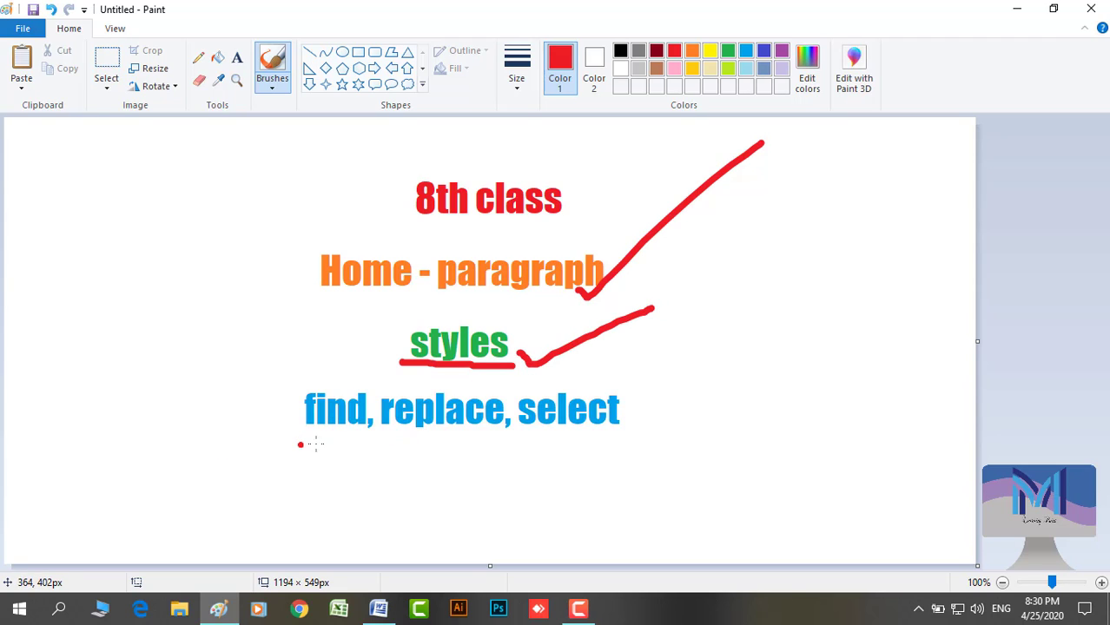
{"action": "left_click_drag", "start_coordinate": [299, 444], "coordinate": [638, 436]}
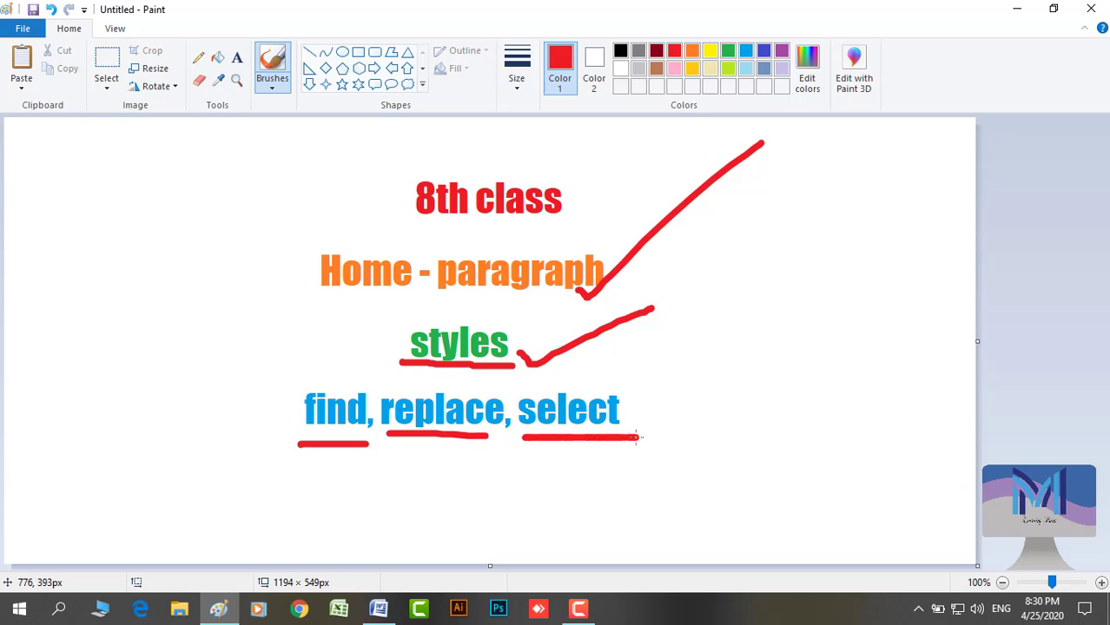
{"action": "left_click", "coordinate": [507, 445]}
{"action": "key", "text": "ctrl+z"}
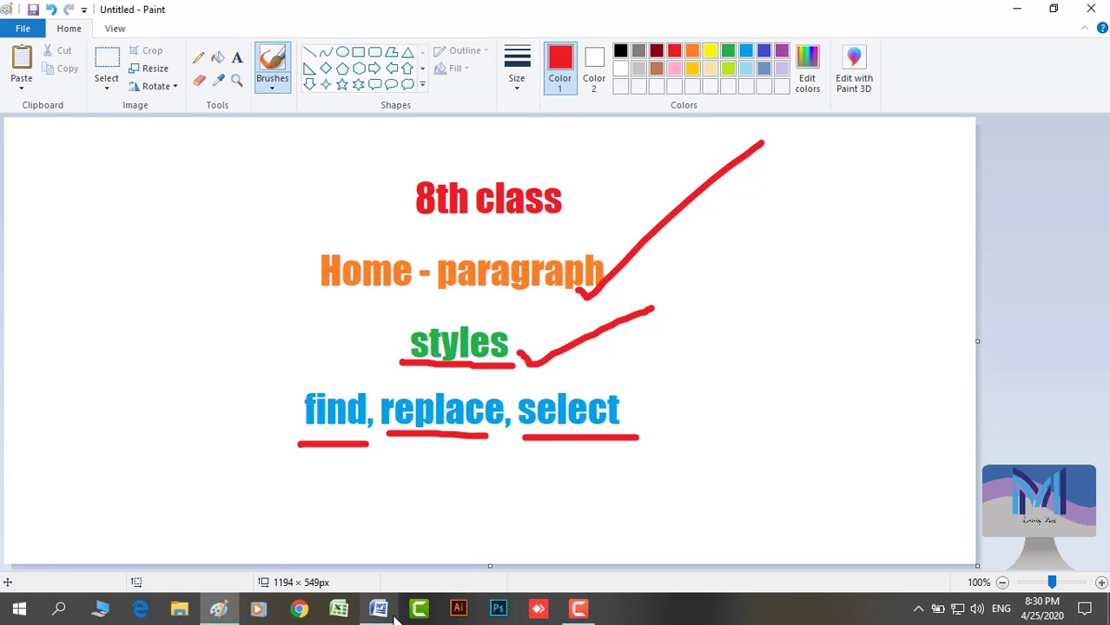
{"action": "left_click", "coordinate": [381, 612]}
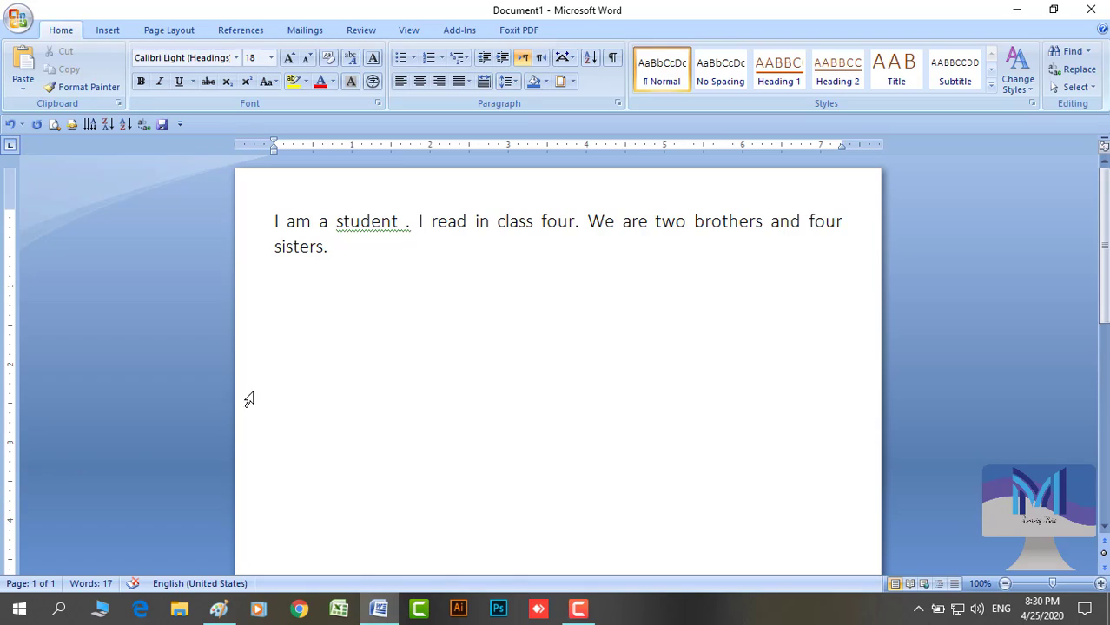
Replace the sentence with =rand(15) sample paragraphs
{"action": "key", "text": "ctrl+a"}
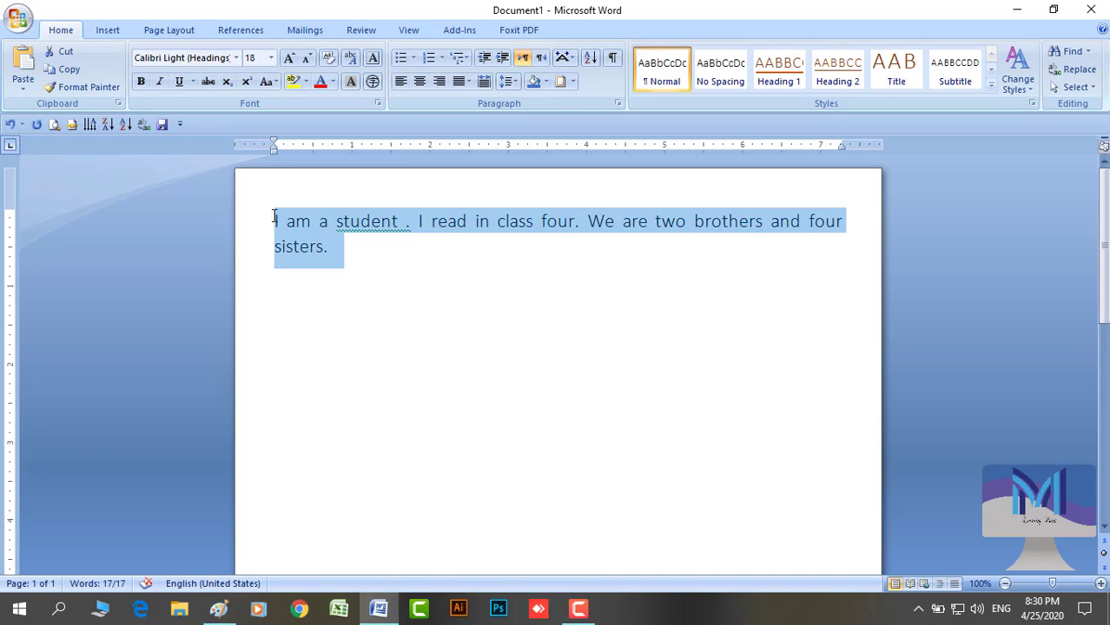
{"action": "key", "text": "Delete"}
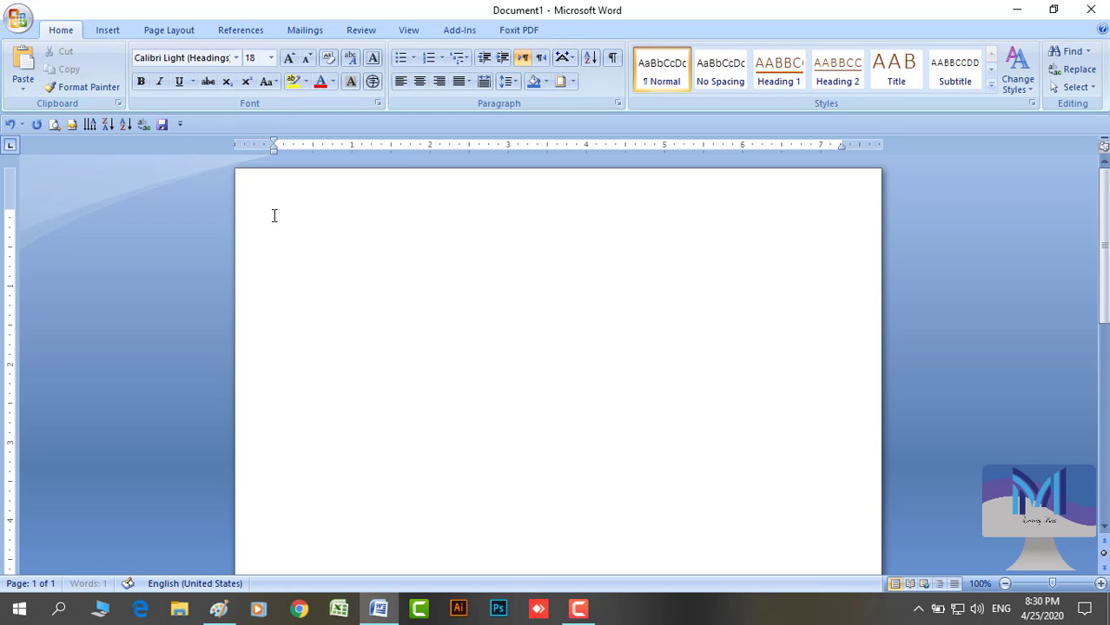
{"action": "type", "text": "=rand(15"}
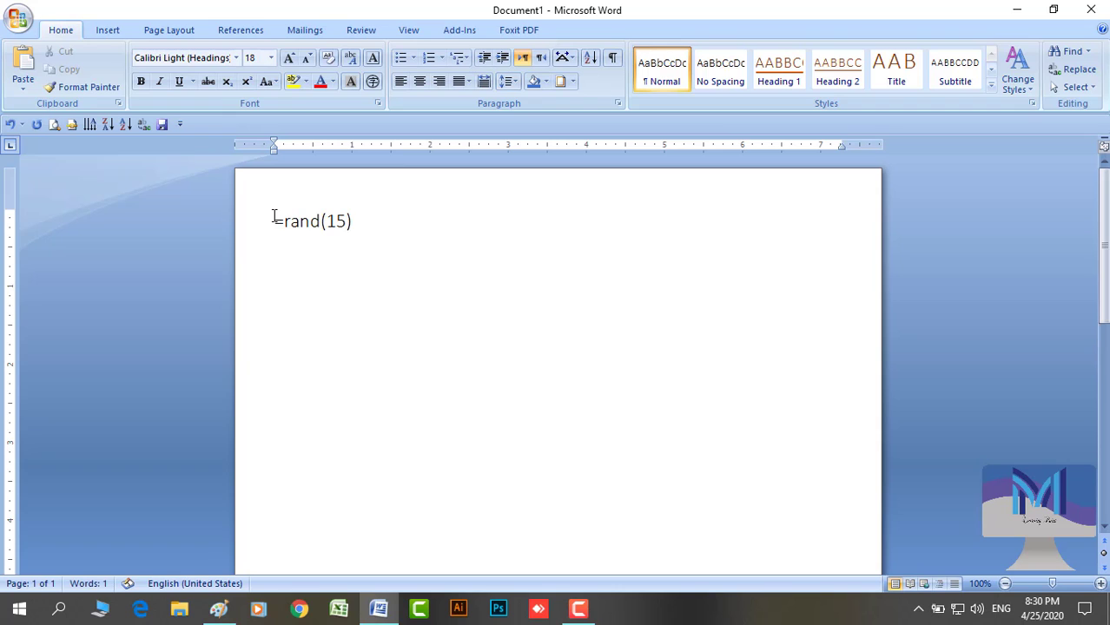
{"action": "type", "text": ")"}
{"action": "key", "text": "Return"}
{"action": "scroll", "coordinate": [346, 322], "scroll_direction": "up", "scroll_amount": 10}
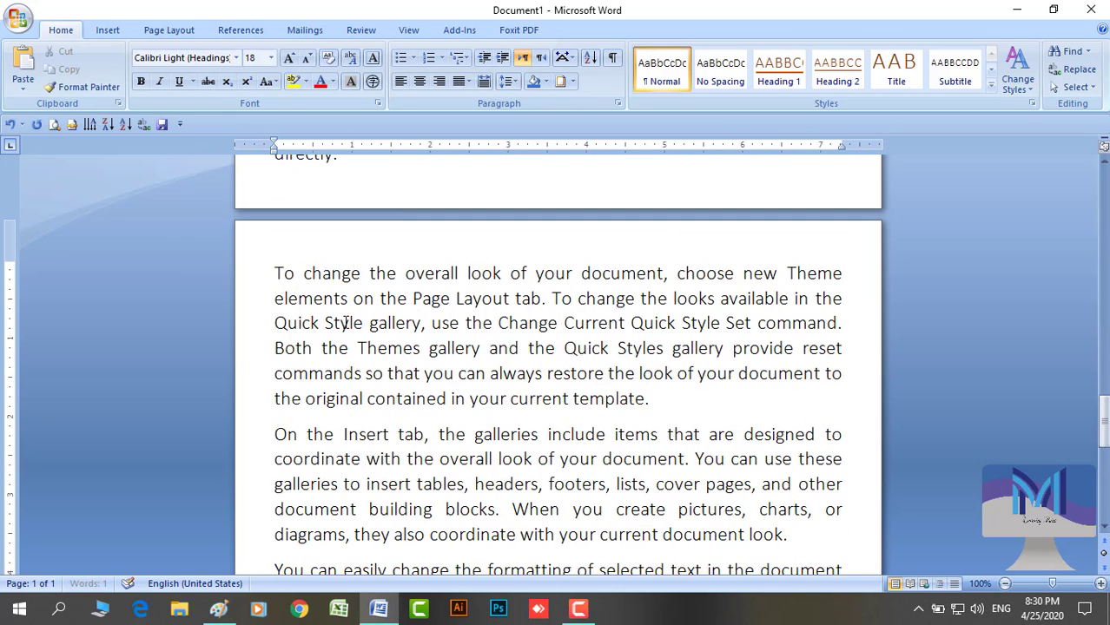
{"action": "scroll", "coordinate": [346, 322], "scroll_direction": "up", "scroll_amount": 1}
Set all the sample text to 11 pt font size
{"action": "key", "text": "ctrl+a"}
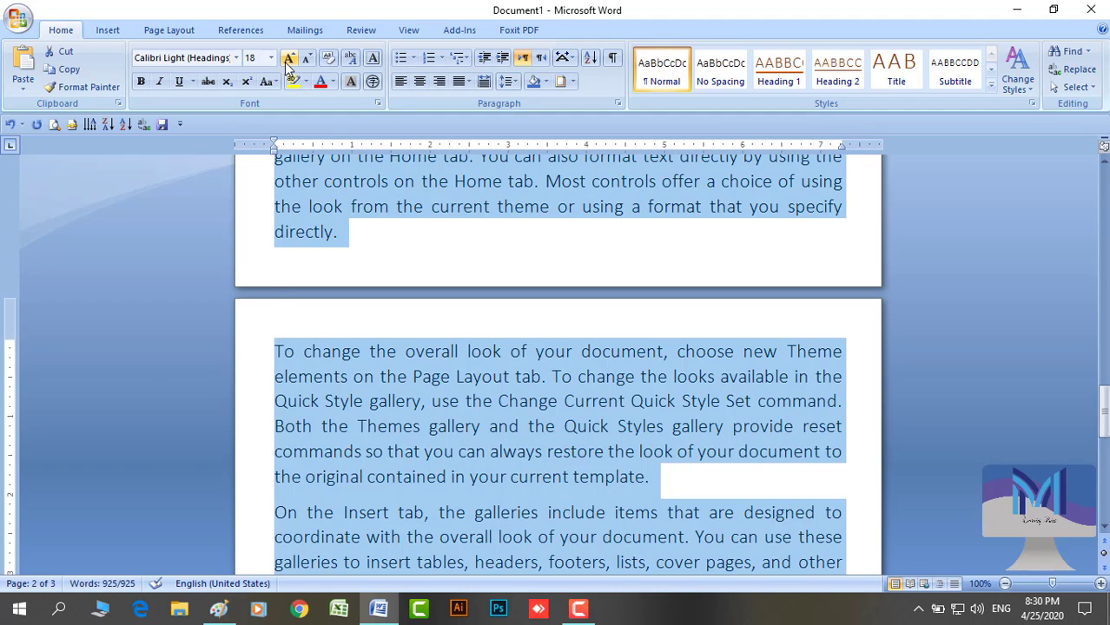
{"action": "left_click", "coordinate": [271, 57]}
{"action": "left_click", "coordinate": [252, 121]}
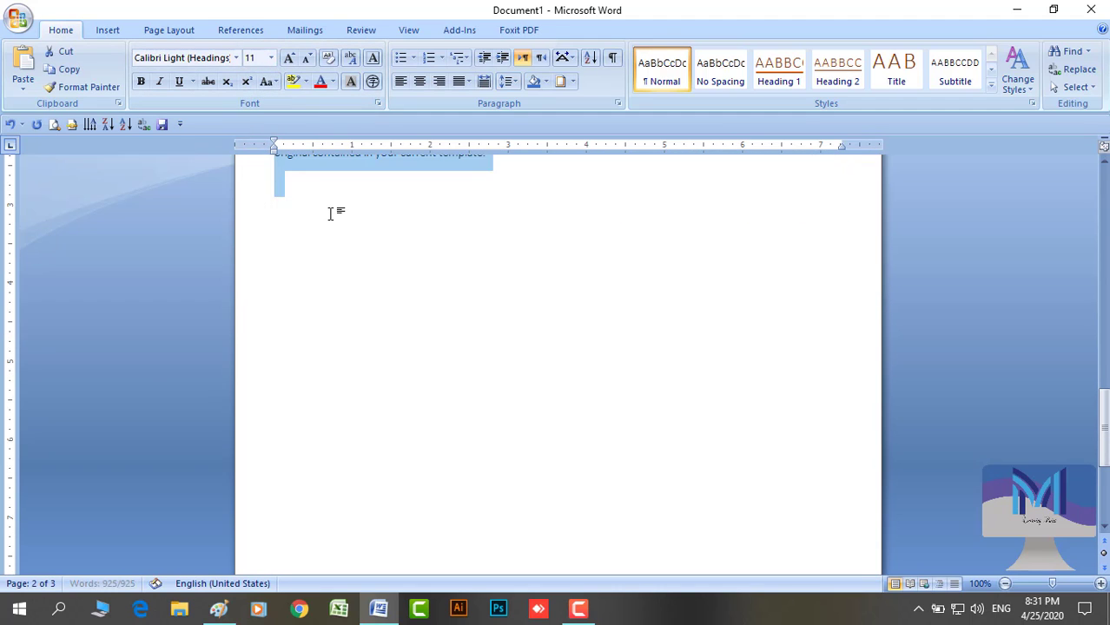
{"action": "left_click", "coordinate": [330, 213]}
{"action": "scroll", "coordinate": [354, 305], "scroll_direction": "up", "scroll_amount": 8}
{"action": "scroll", "coordinate": [354, 302], "scroll_direction": "down", "scroll_amount": 10}
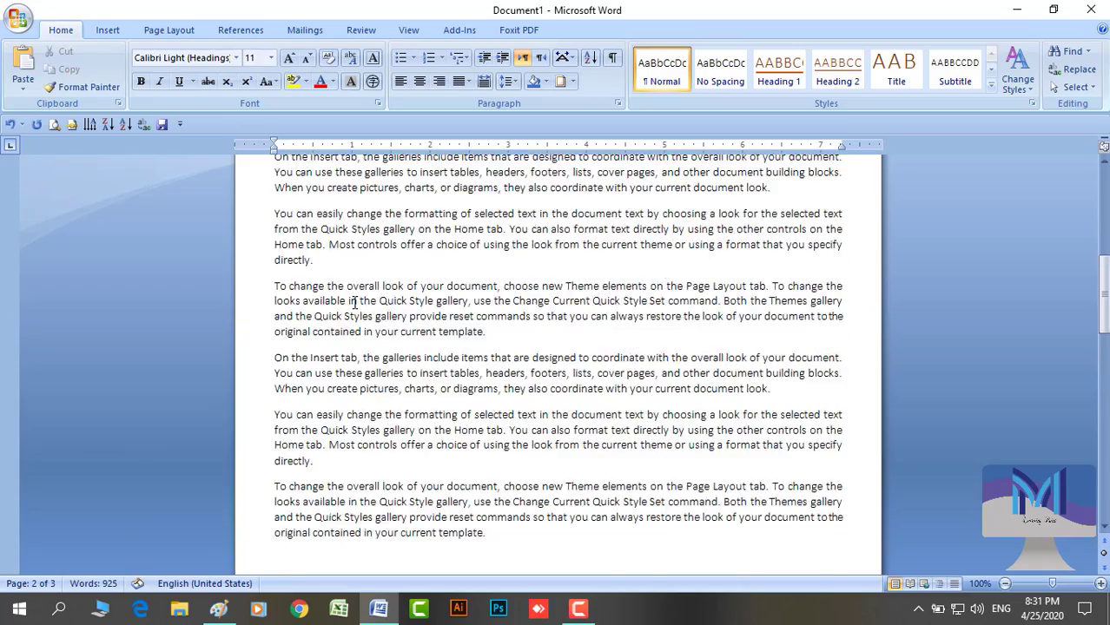
{"action": "scroll", "coordinate": [354, 302], "scroll_direction": "up", "scroll_amount": 1}
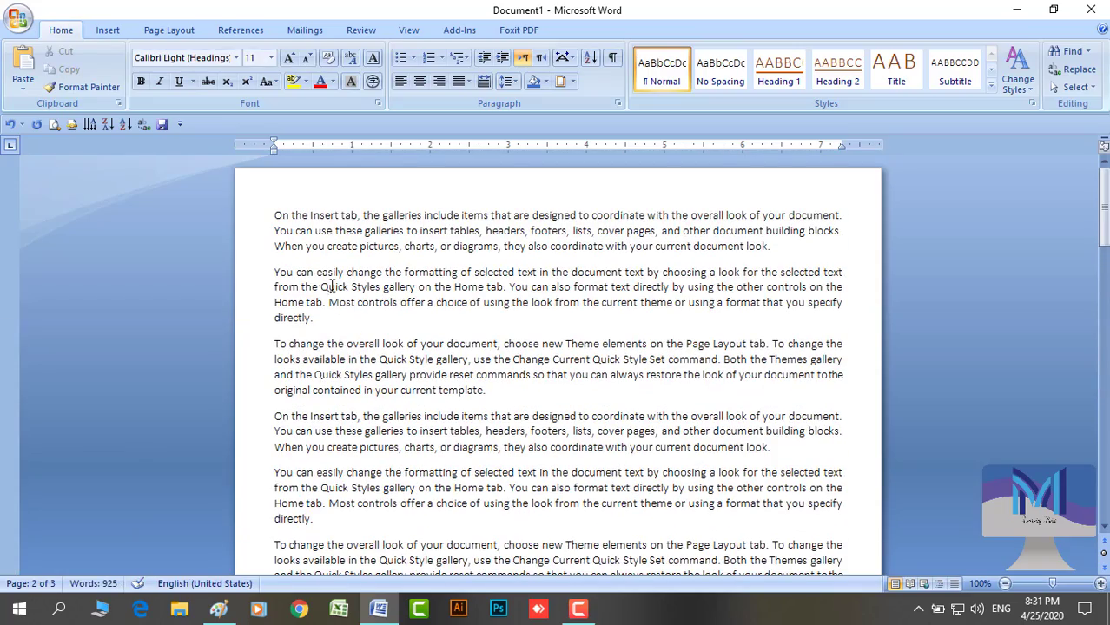
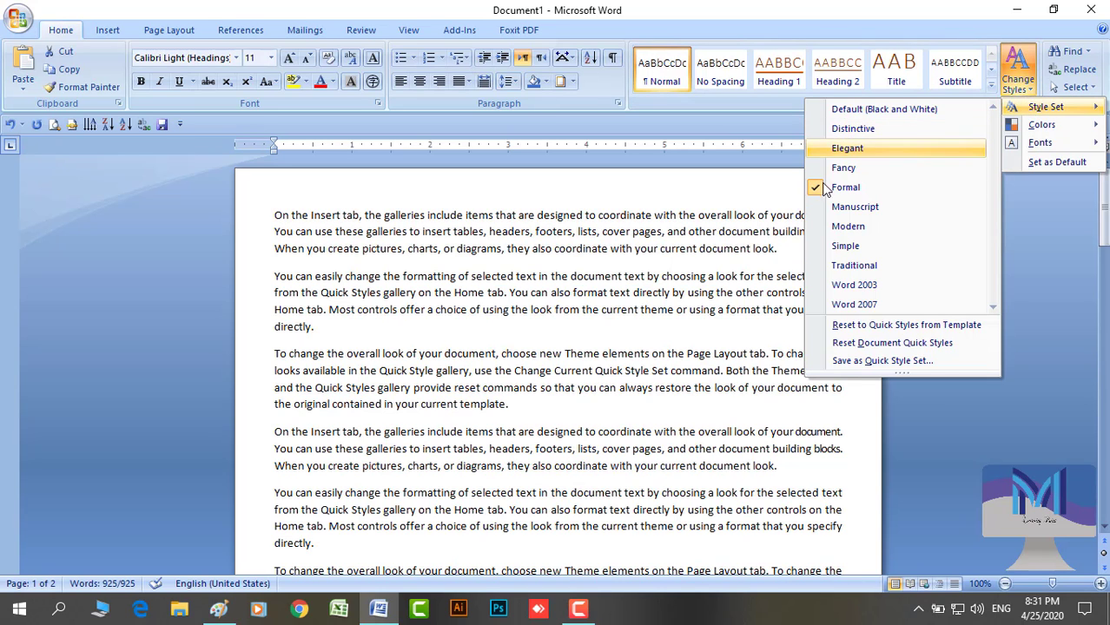
Apply the Formal style set and change all the sample paragraphs to Times New Roman
{"action": "left_click", "coordinate": [810, 190]}
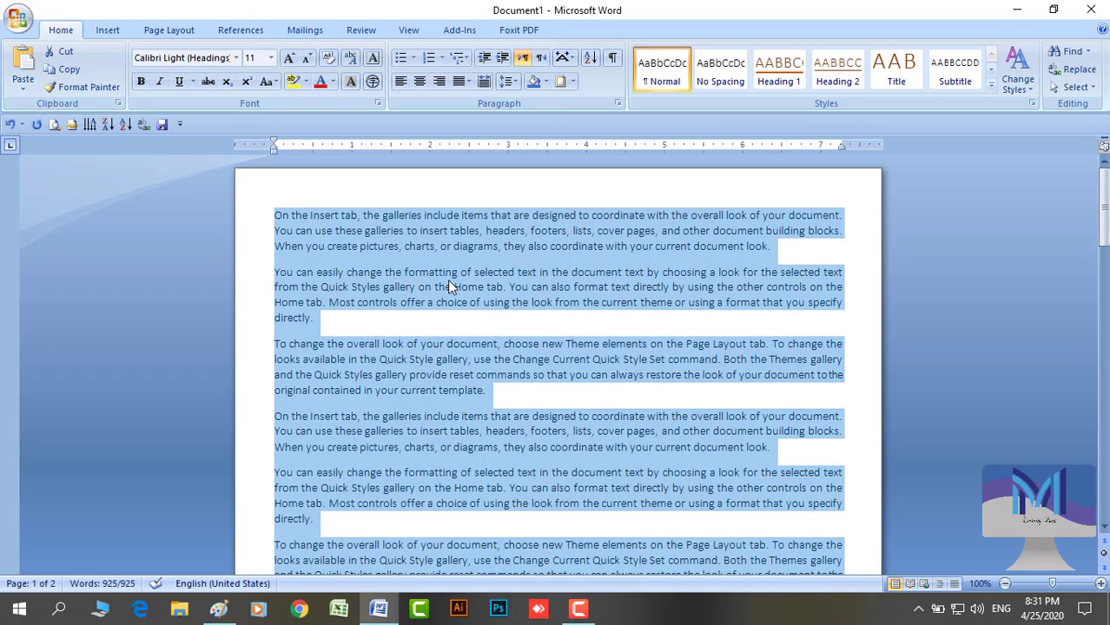
{"action": "left_click", "coordinate": [238, 59]}
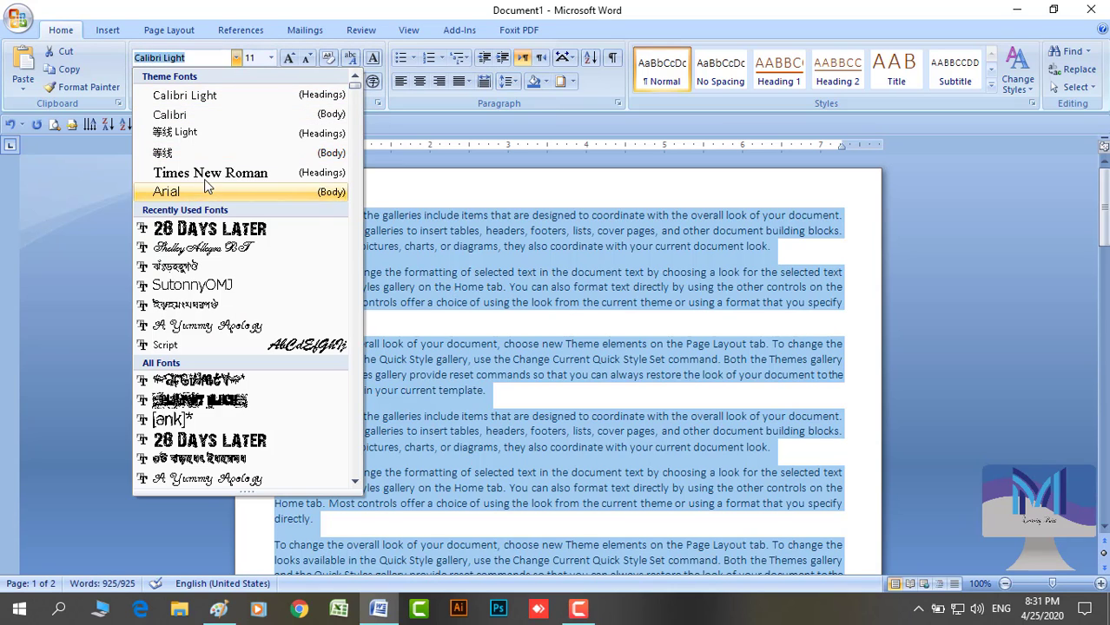
{"action": "left_click", "coordinate": [208, 173]}
{"action": "left_click", "coordinate": [390, 230]}
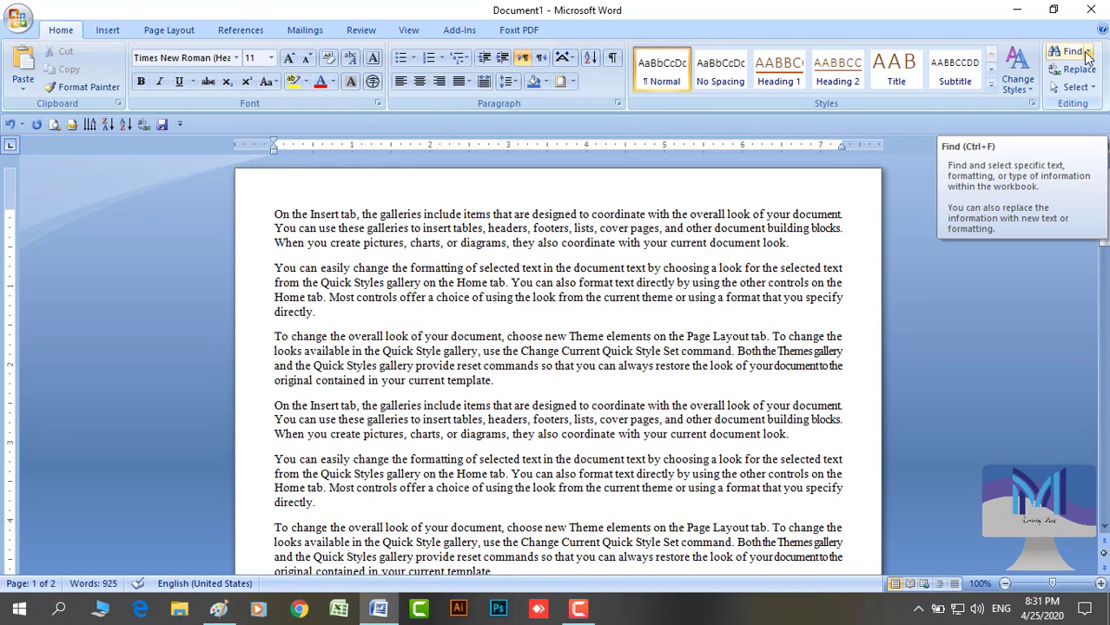
{"action": "left_click", "coordinate": [738, 213]}
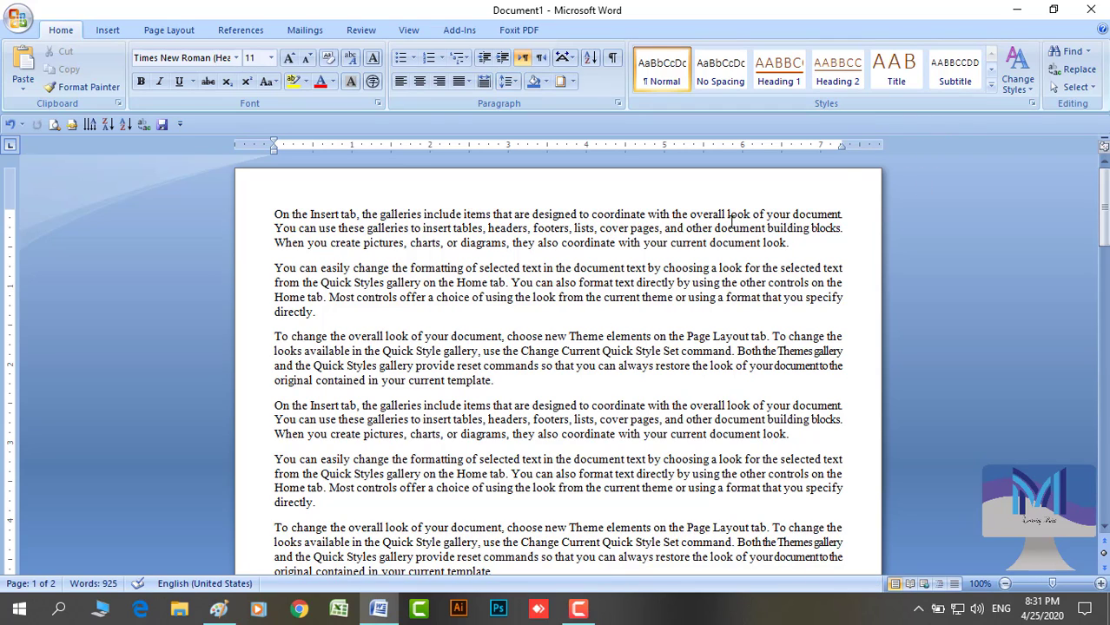
{"action": "left_click", "coordinate": [1085, 54]}
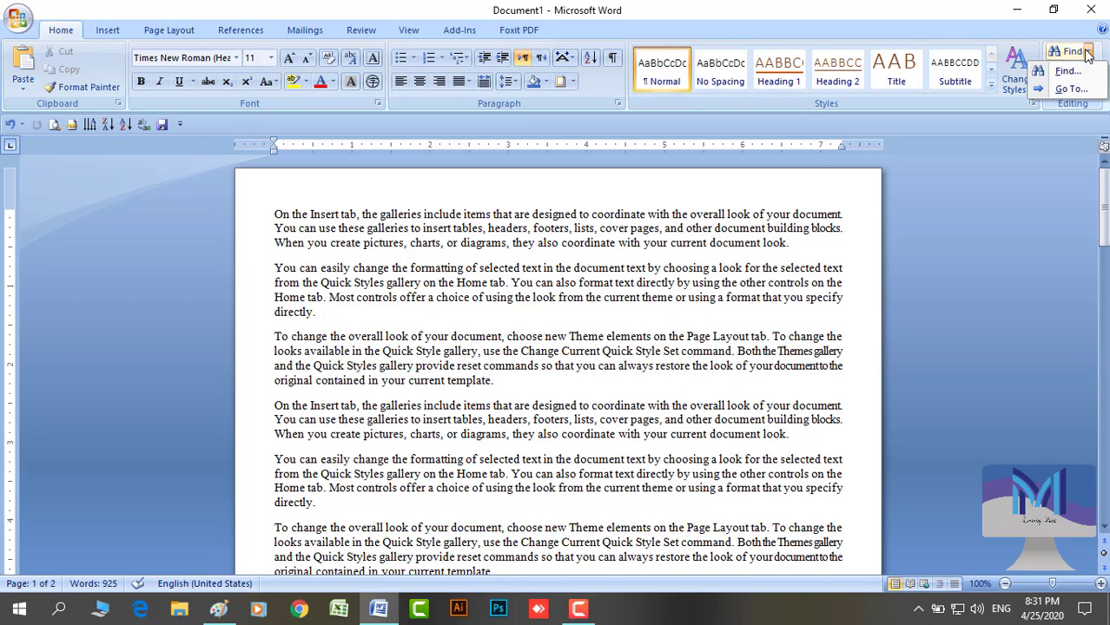
{"action": "left_click", "coordinate": [1064, 72]}
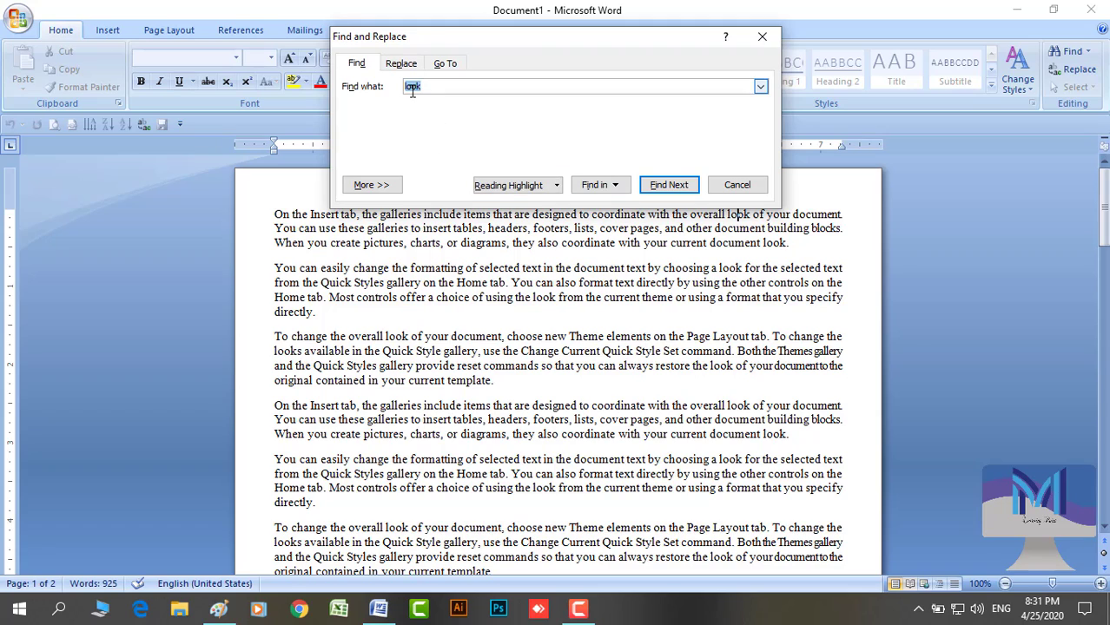
{"action": "left_click", "coordinate": [613, 186]}
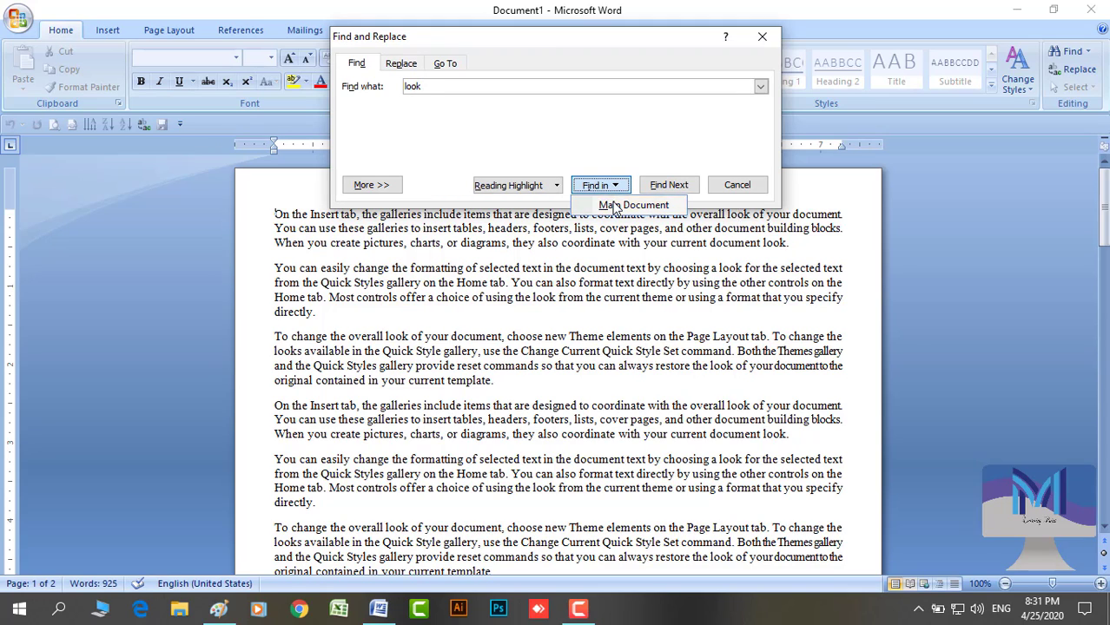
{"action": "left_click", "coordinate": [613, 206]}
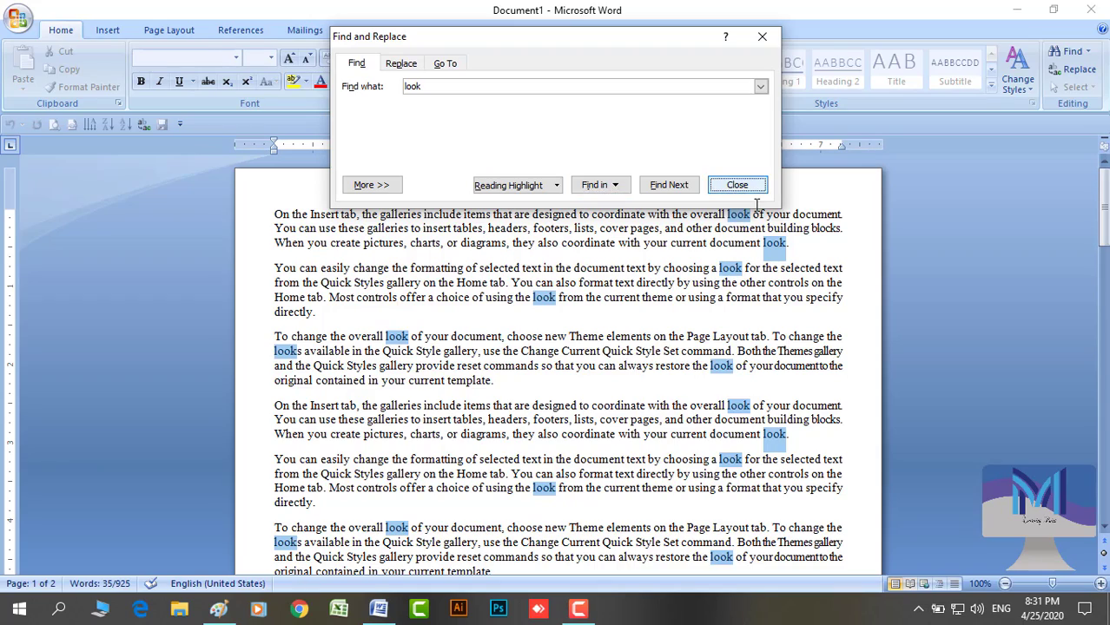
{"action": "left_click", "coordinate": [736, 185]}
{"action": "scroll", "coordinate": [693, 438], "scroll_direction": "down", "scroll_amount": 5}
{"action": "scroll", "coordinate": [693, 437], "scroll_direction": "down", "scroll_amount": 10}
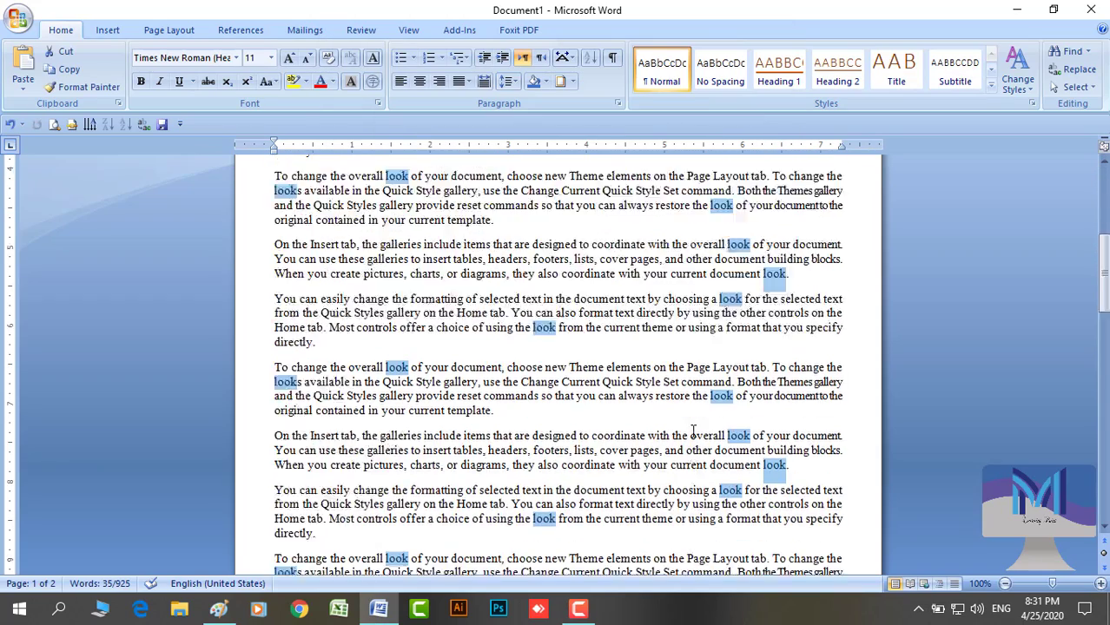
{"action": "scroll", "coordinate": [693, 424], "scroll_direction": "up", "scroll_amount": 15}
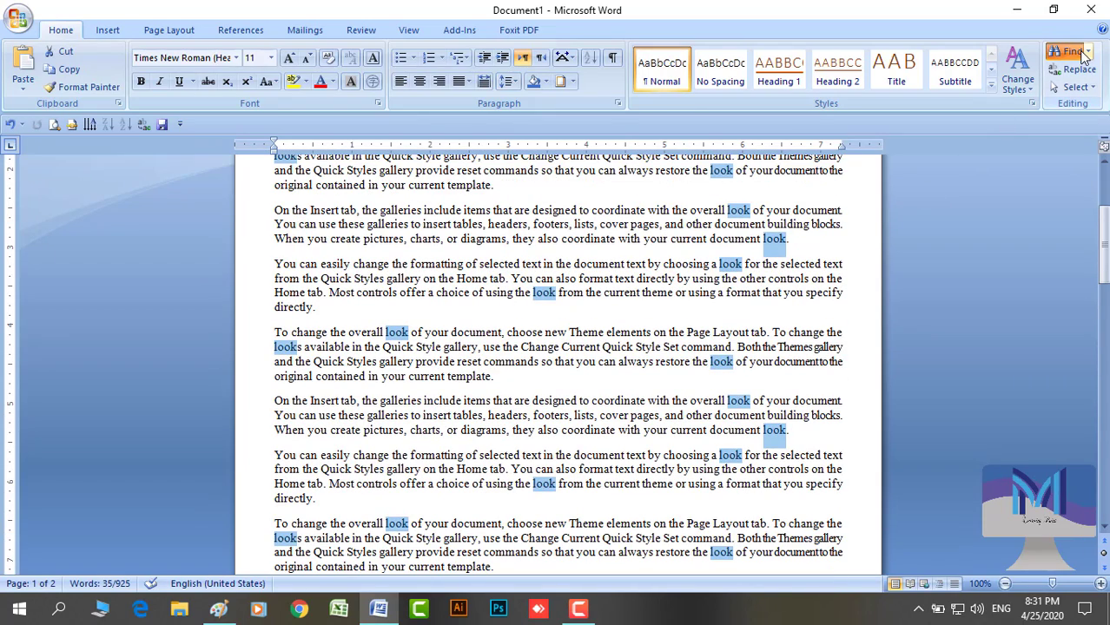
{"action": "left_click", "coordinate": [1073, 51]}
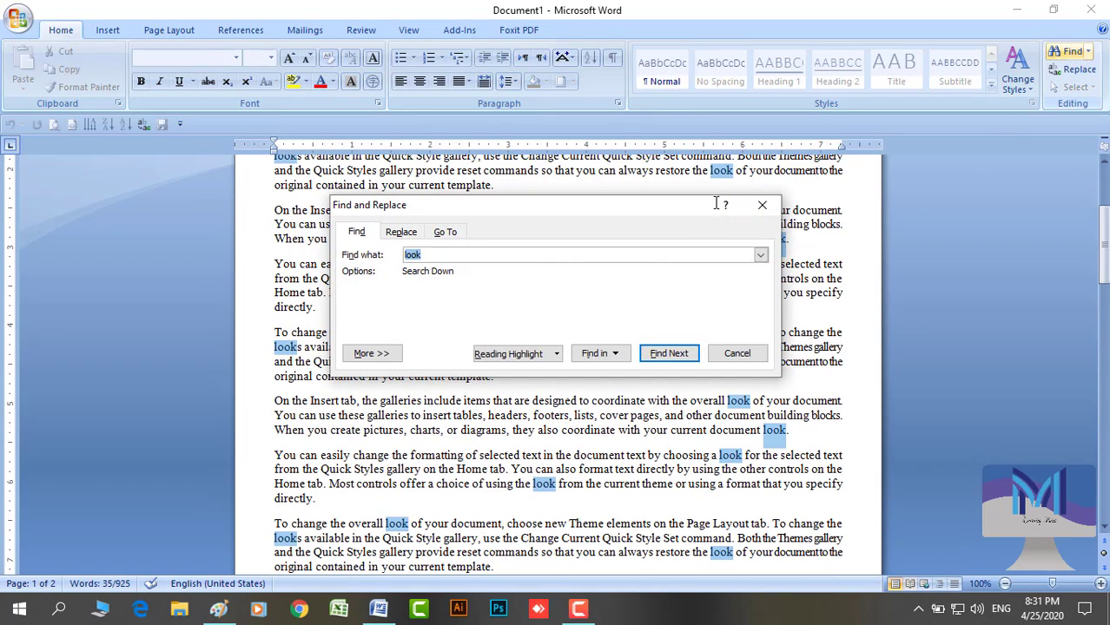
{"action": "left_click", "coordinate": [498, 357]}
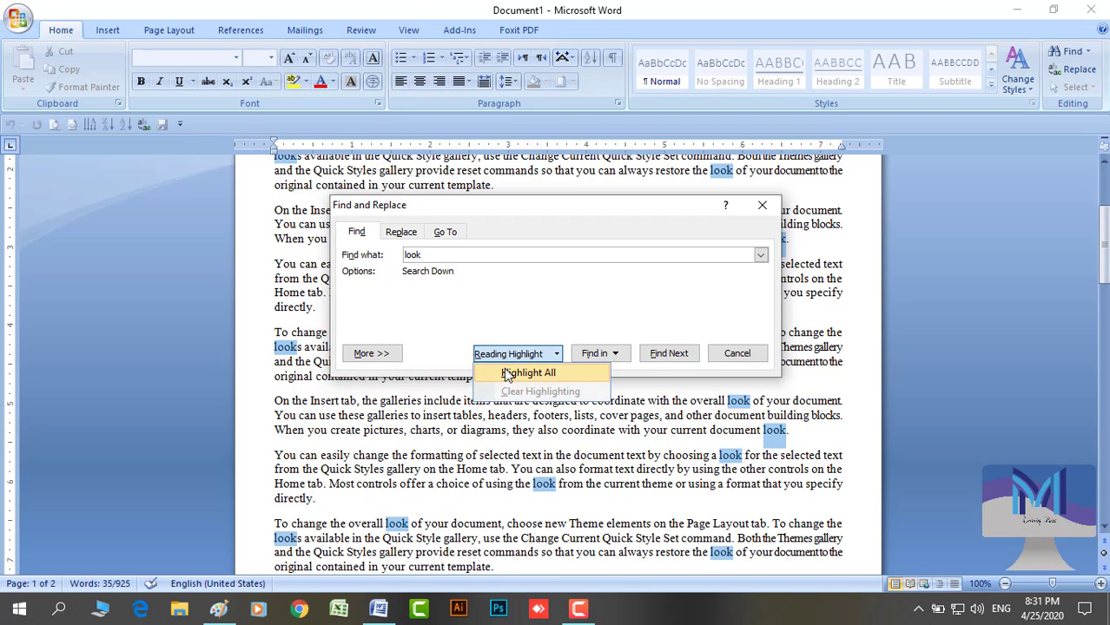
{"action": "left_click", "coordinate": [504, 368]}
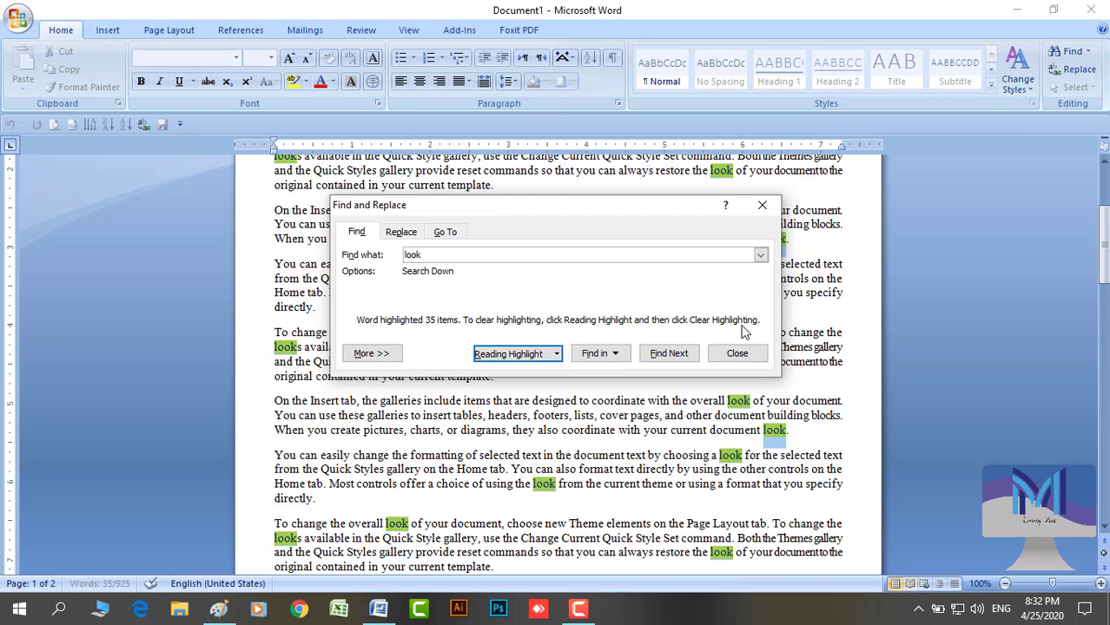
{"action": "left_click", "coordinate": [558, 356]}
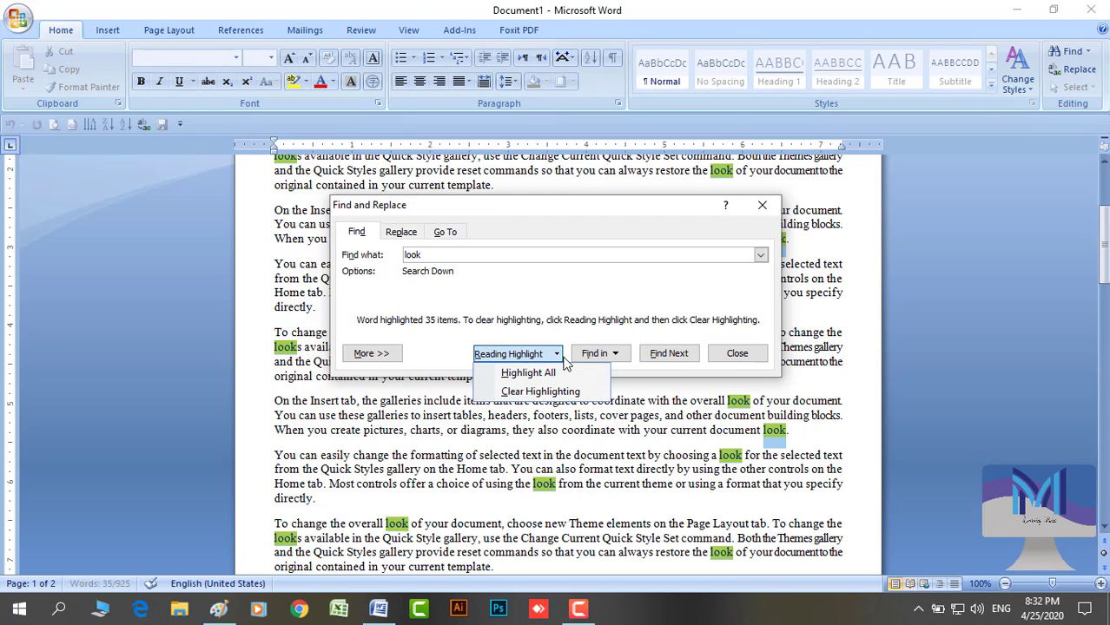
{"action": "left_click", "coordinate": [532, 393]}
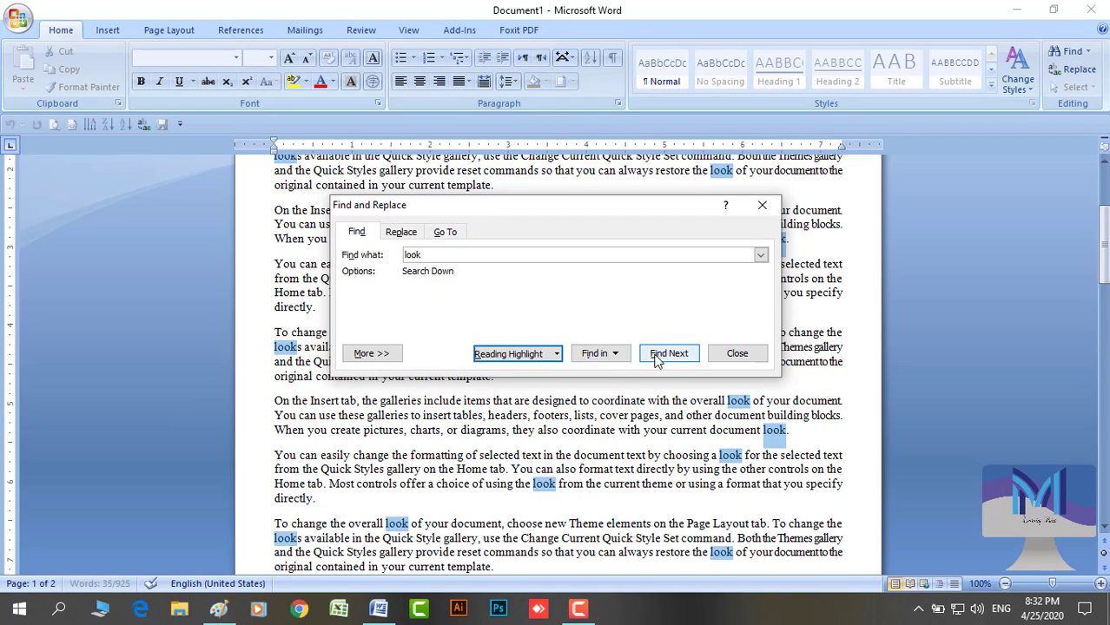
{"action": "left_click", "coordinate": [759, 206]}
{"action": "left_click", "coordinate": [735, 224]}
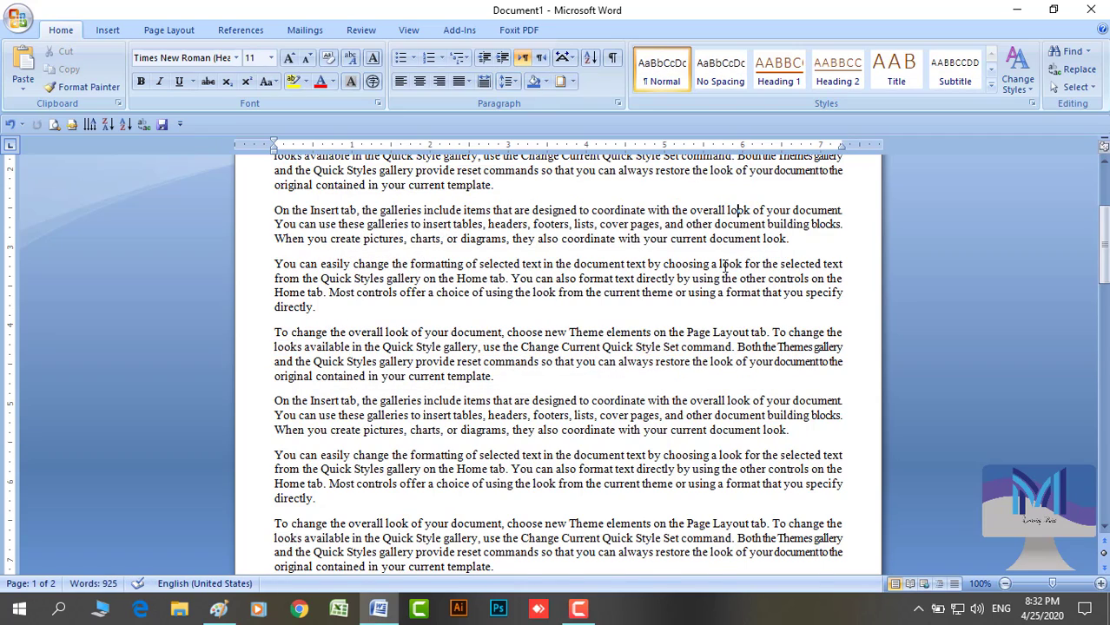
{"action": "scroll", "coordinate": [764, 219], "scroll_direction": "up", "scroll_amount": 5}
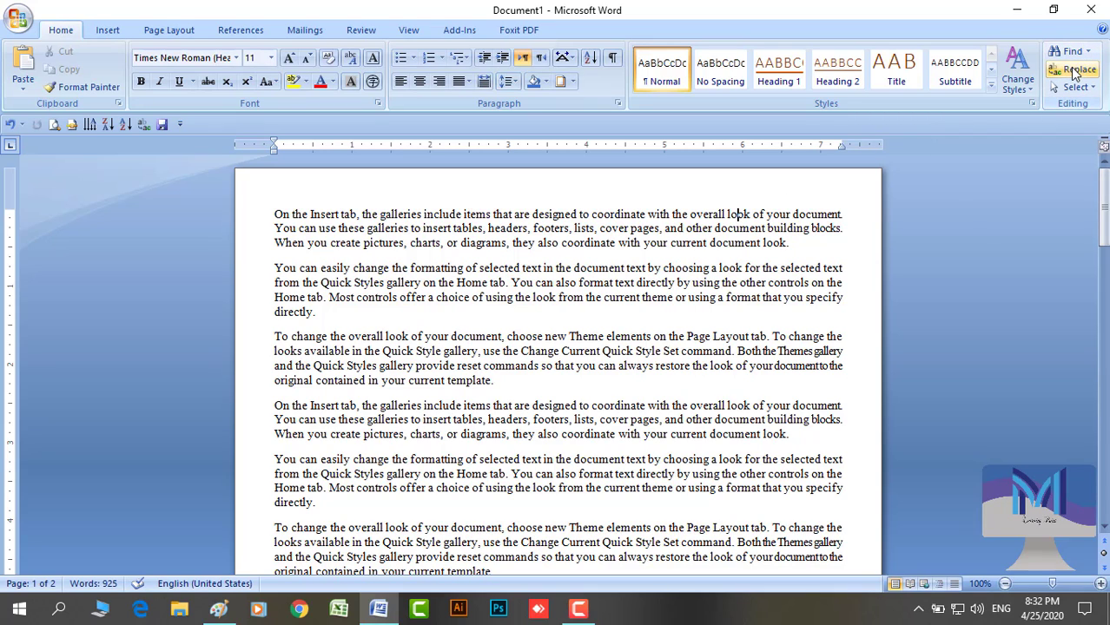
Replace all 35 occurrences of 'look' with 'book' throughout the document
{"action": "left_click", "coordinate": [1074, 74]}
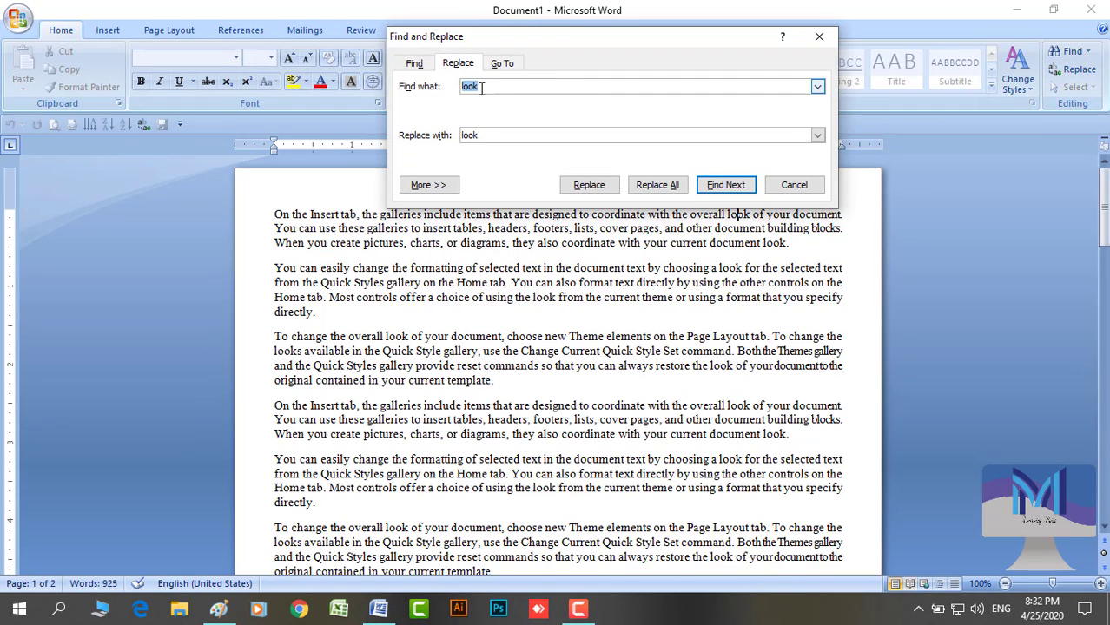
{"action": "left_click_drag", "start_coordinate": [480, 135], "coordinate": [448, 140]}
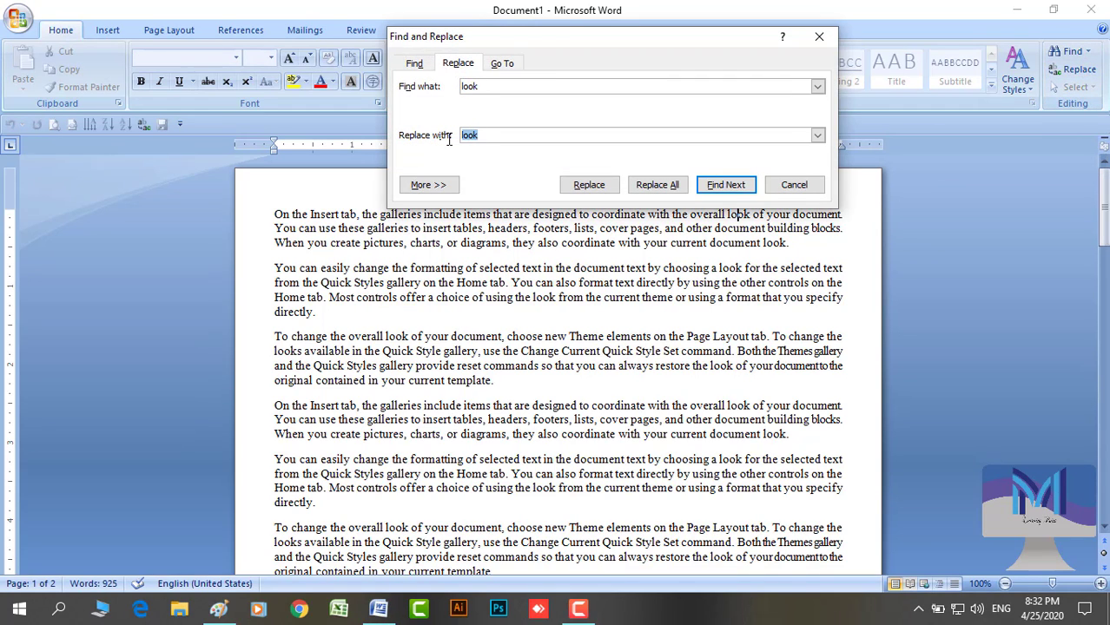
{"action": "key", "text": "Delete"}
{"action": "double_click", "coordinate": [478, 87]}
{"action": "left_click", "coordinate": [472, 90]}
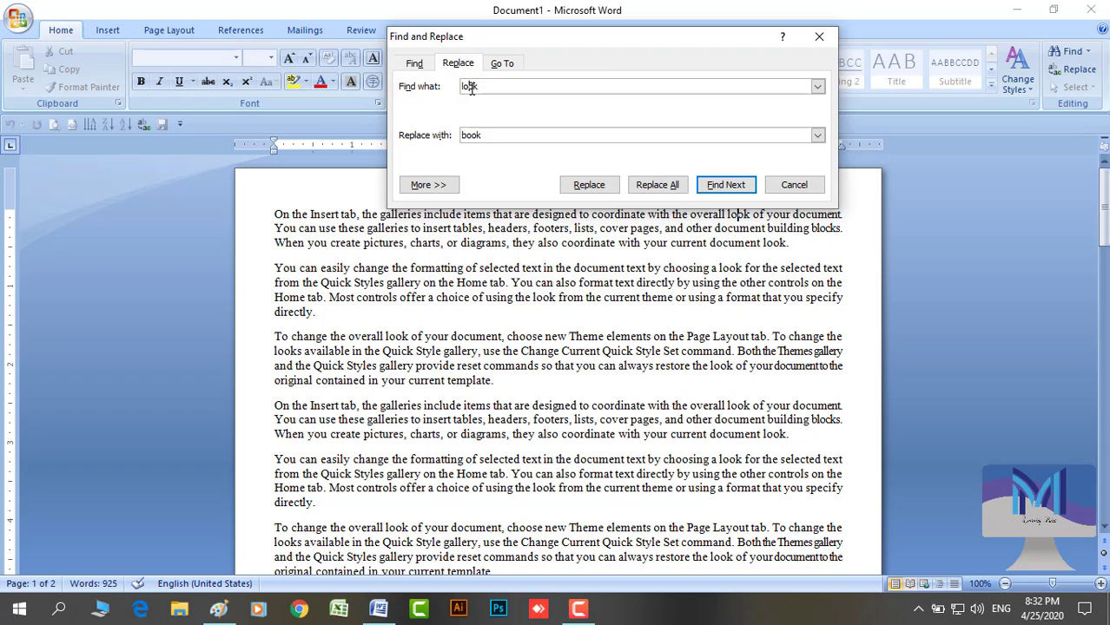
{"action": "double_click", "coordinate": [463, 139]}
{"action": "type", "text": "book"}
{"action": "left_click", "coordinate": [653, 185]}
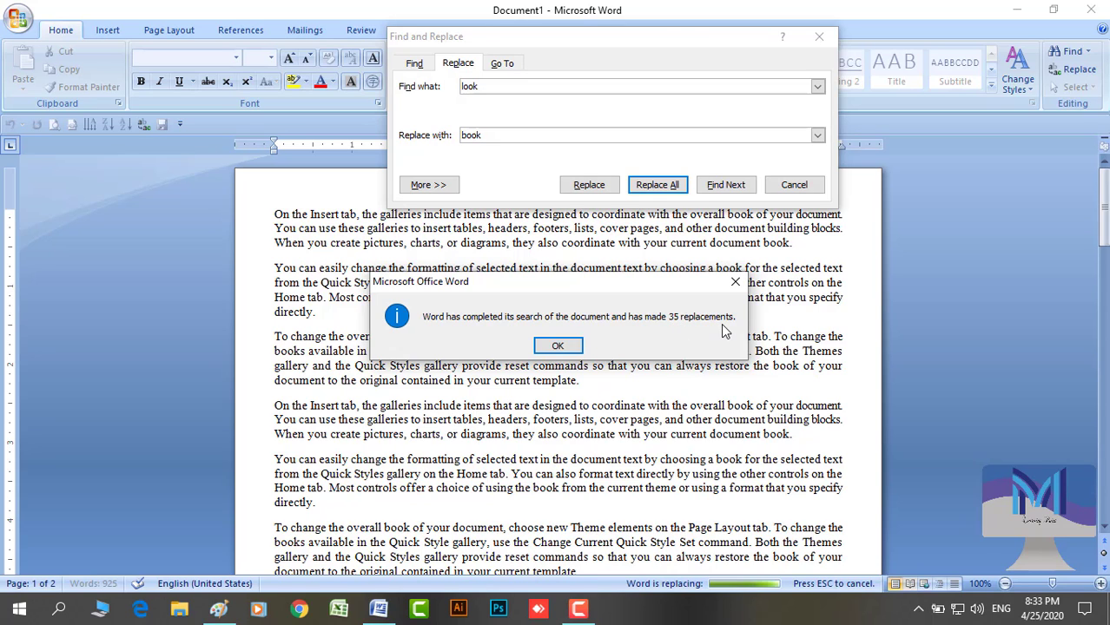
{"action": "left_click", "coordinate": [557, 346]}
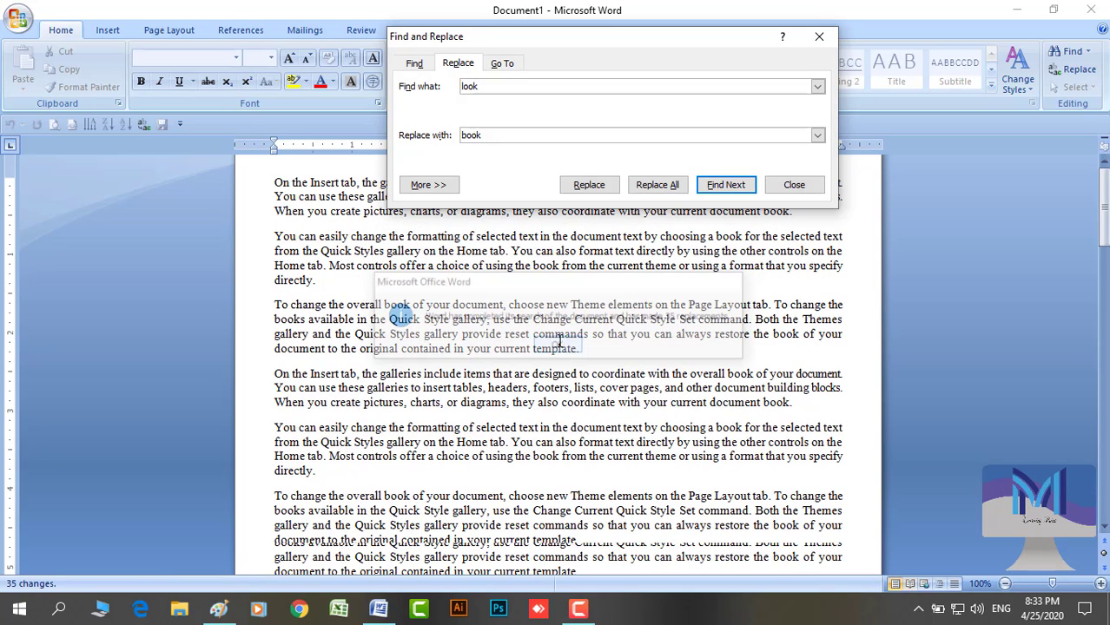
{"action": "left_click", "coordinate": [798, 184]}
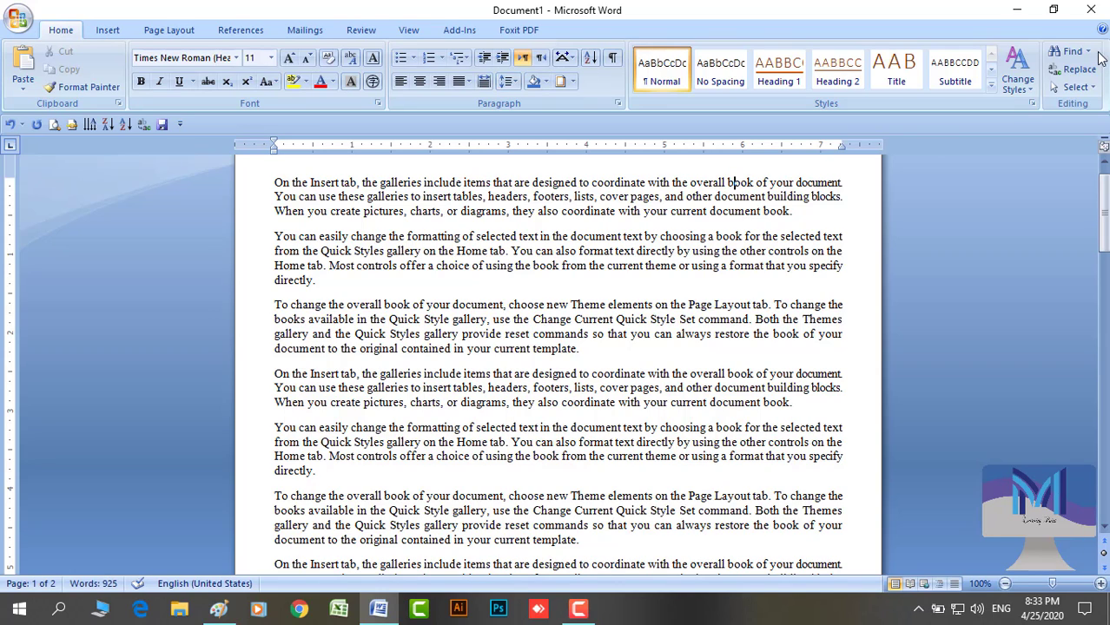
Highlight every occurrence of 'book' in the document in yellow
{"action": "left_click", "coordinate": [1070, 51]}
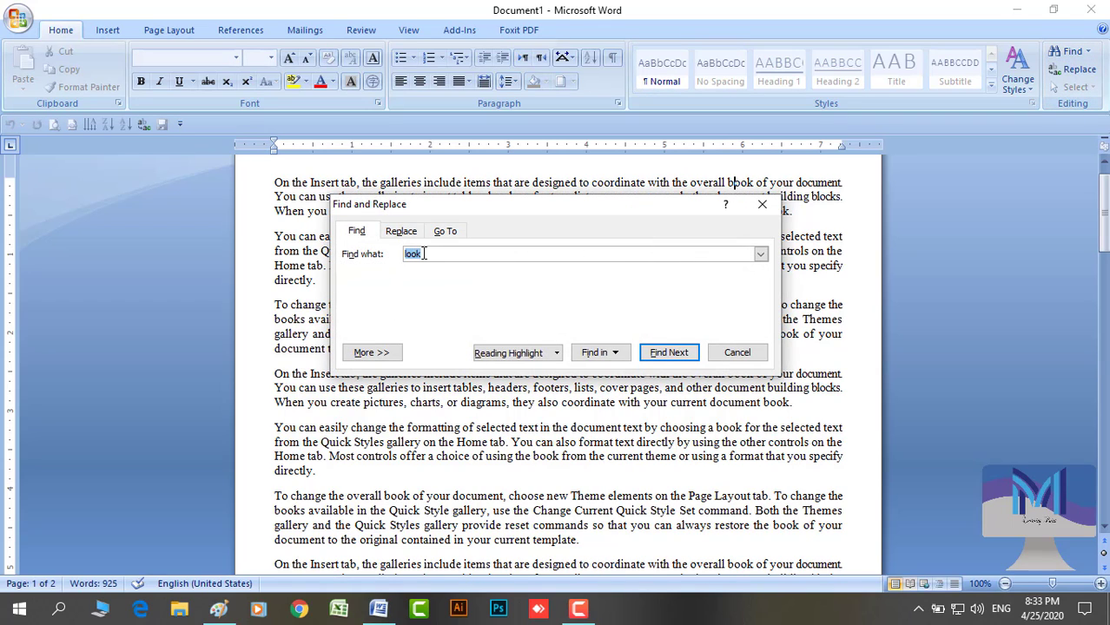
{"action": "type", "text": "b"}
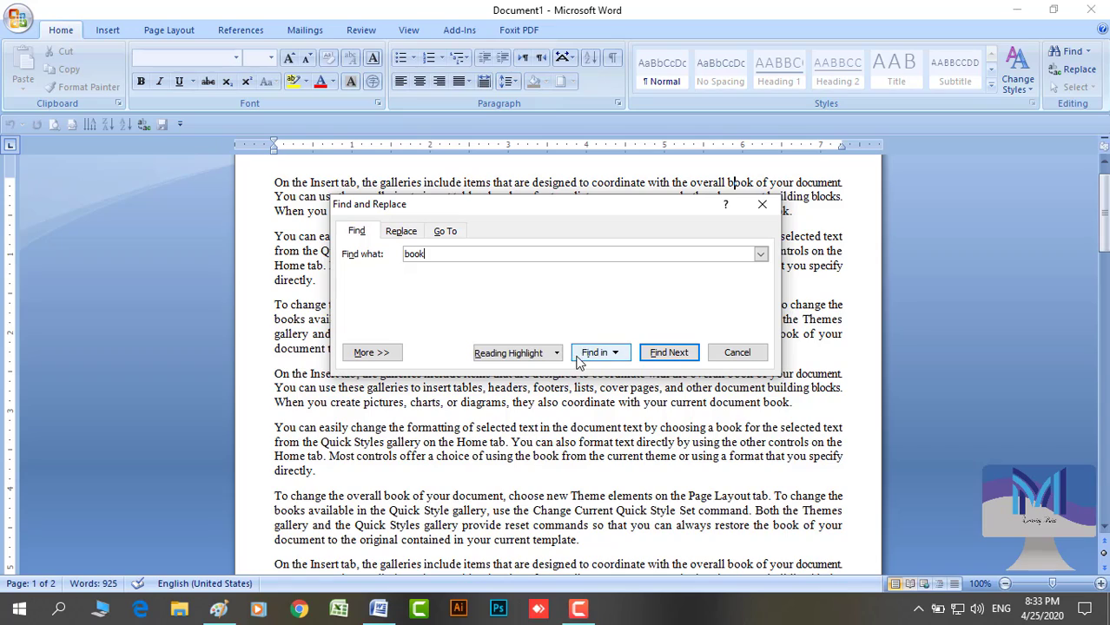
{"action": "left_click", "coordinate": [529, 356]}
{"action": "left_click", "coordinate": [528, 371]}
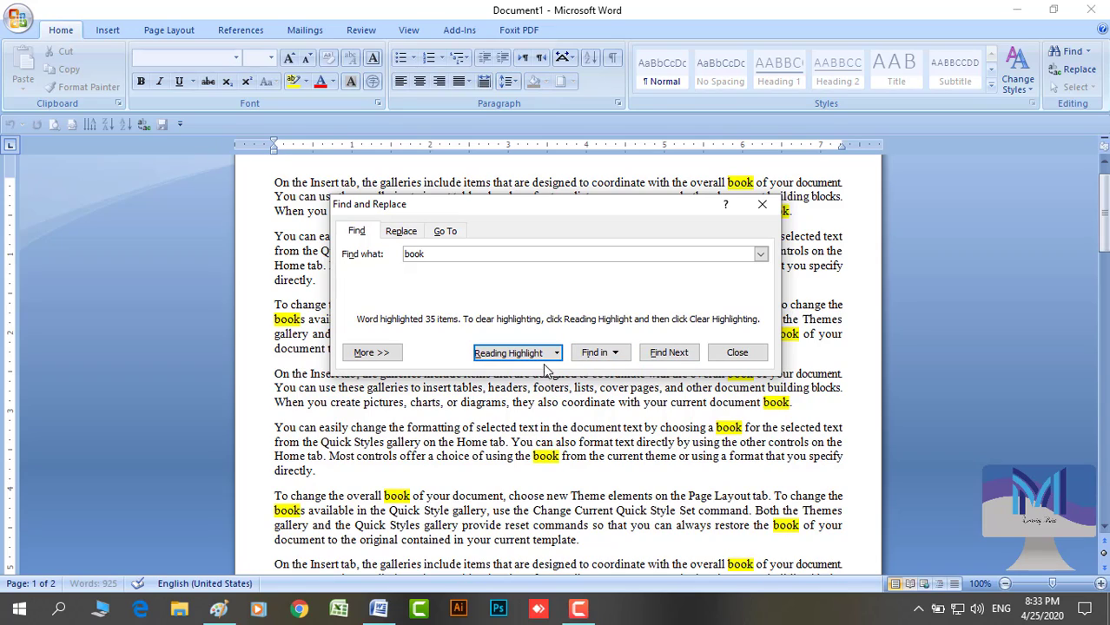
{"action": "left_click", "coordinate": [762, 204]}
{"action": "scroll", "coordinate": [625, 342], "scroll_direction": "down", "scroll_amount": 6}
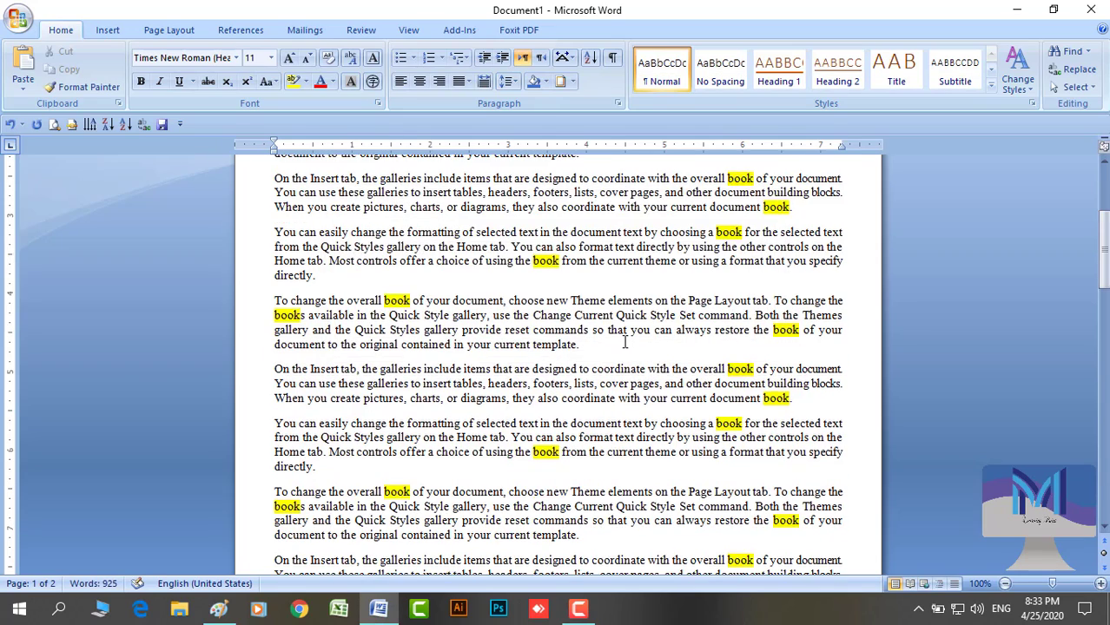
{"action": "scroll", "coordinate": [625, 341], "scroll_direction": "down", "scroll_amount": 10}
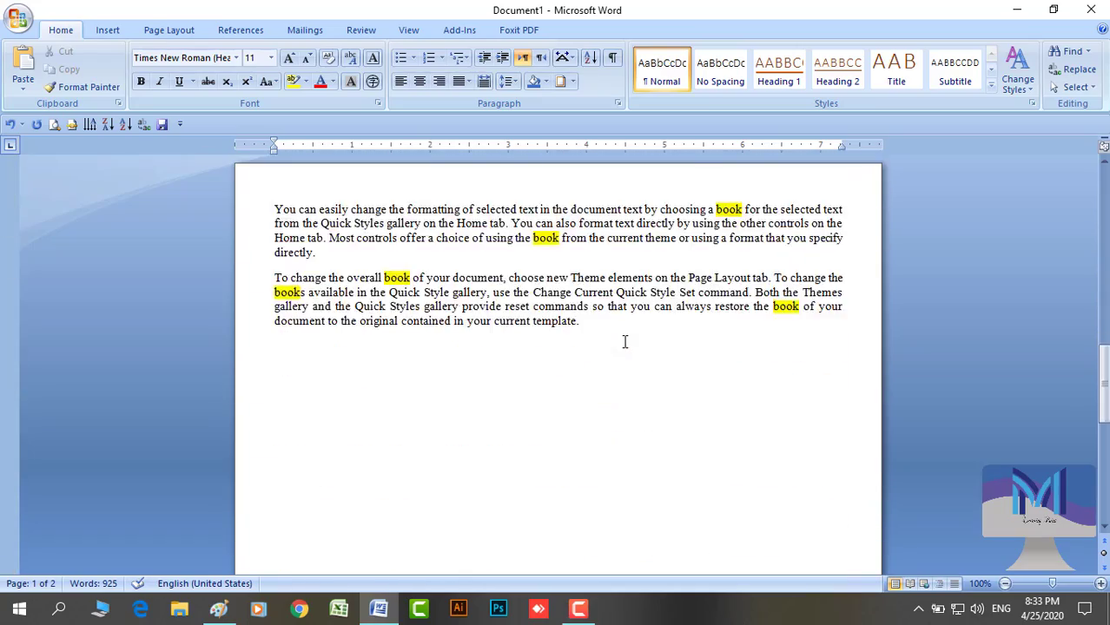
{"action": "scroll", "coordinate": [625, 342], "scroll_direction": "up", "scroll_amount": 10}
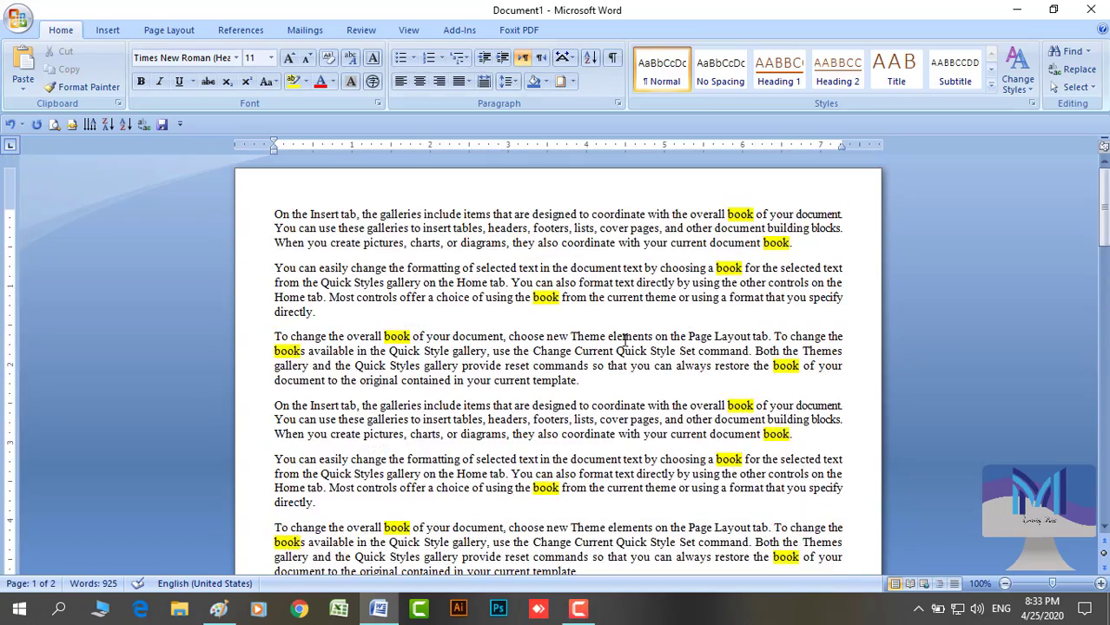
Replace all 35 occurrences of 'book' with 'look'
{"action": "left_click", "coordinate": [1073, 69]}
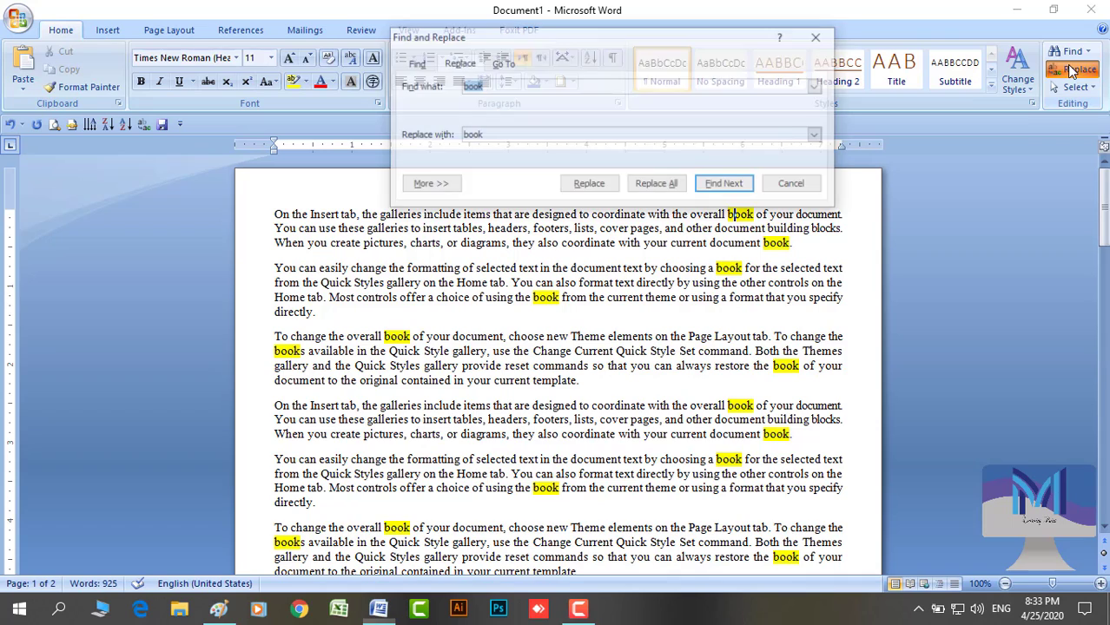
{"action": "left_click", "coordinate": [481, 137]}
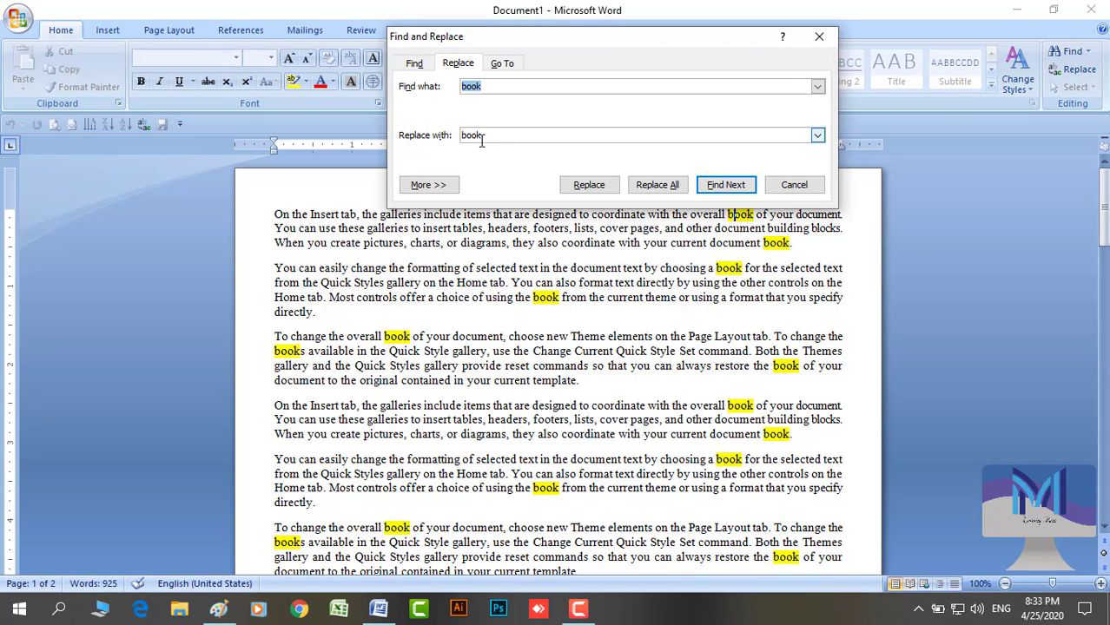
{"action": "left_click_drag", "start_coordinate": [482, 135], "coordinate": [453, 140]}
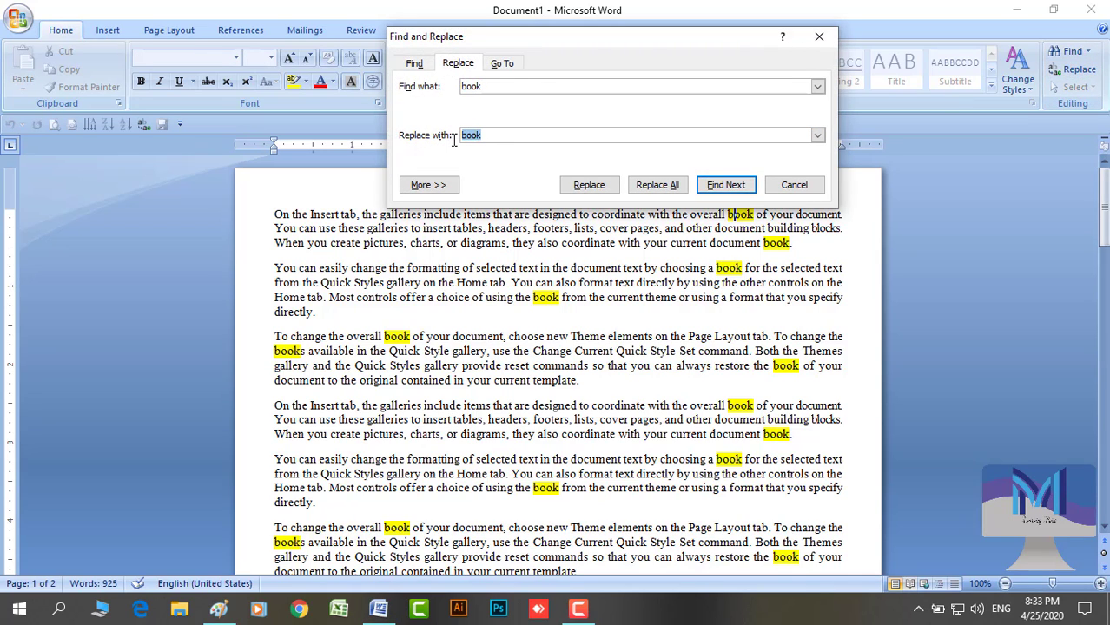
{"action": "type", "text": "loo"}
{"action": "left_click", "coordinate": [658, 187]}
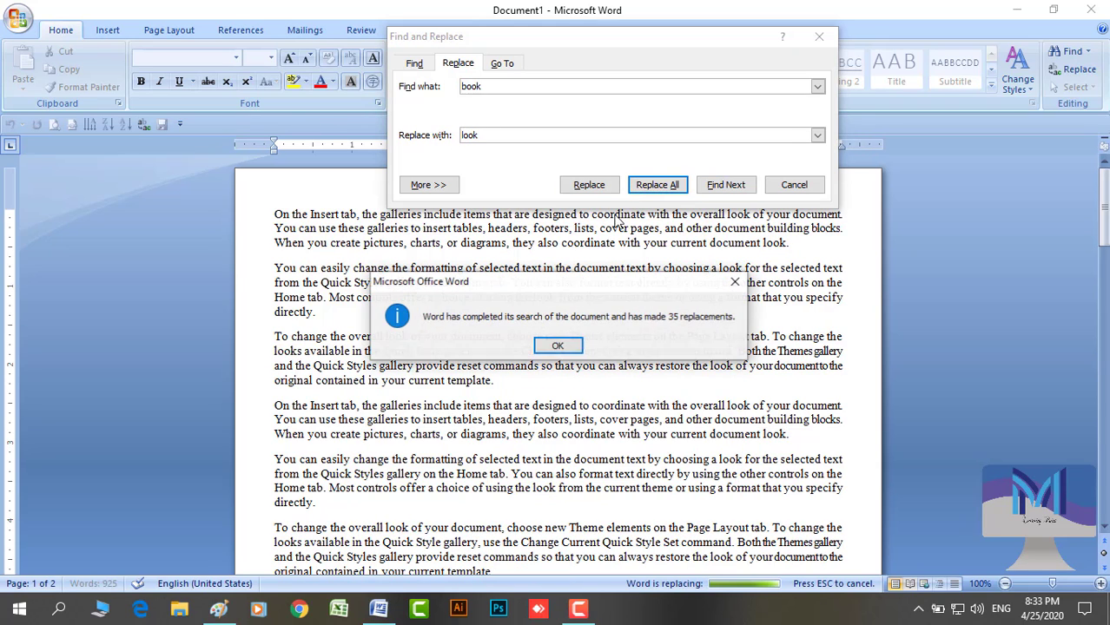
{"action": "left_click", "coordinate": [558, 346]}
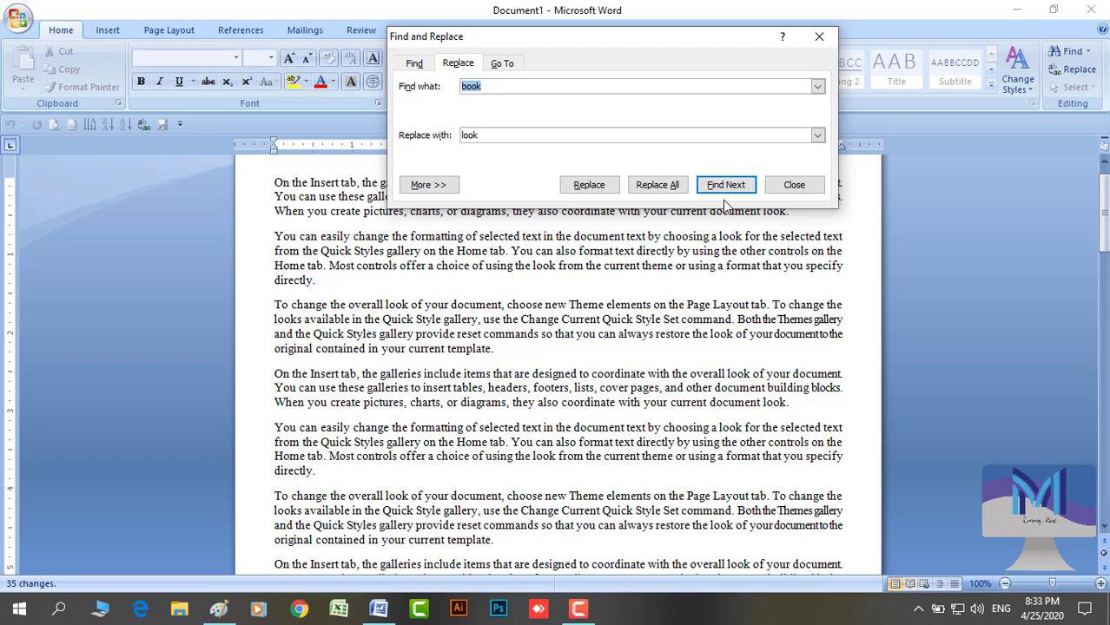
Highlight every 'look', then clear all the highlighting and close the dialog
{"action": "left_click", "coordinate": [414, 65]}
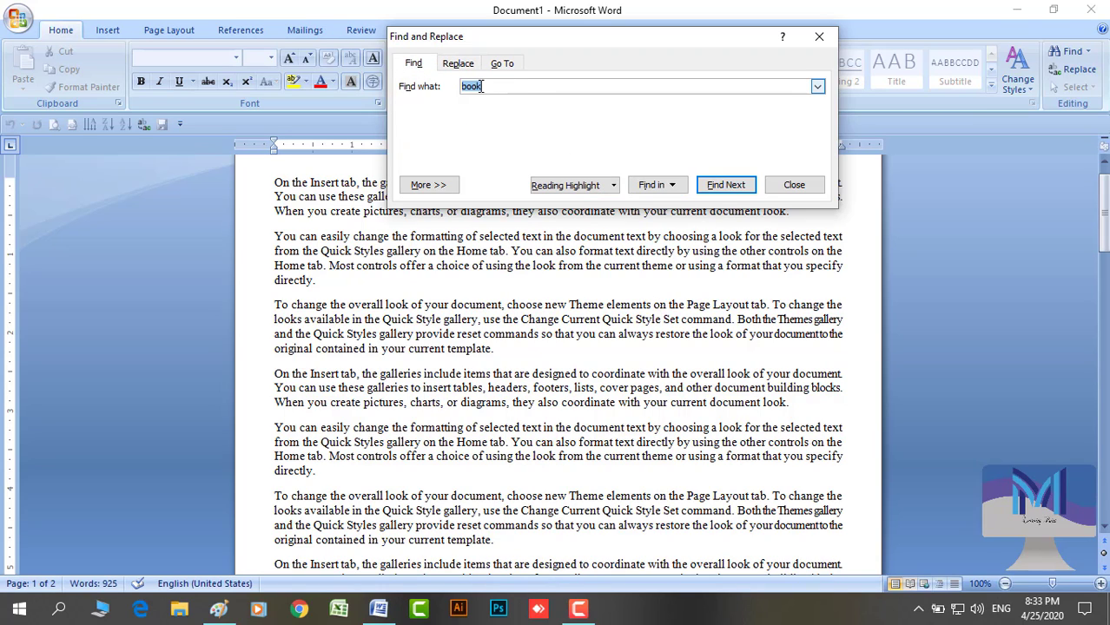
{"action": "key", "text": "BackSpace"}
{"action": "left_click", "coordinate": [556, 185]}
{"action": "left_click", "coordinate": [584, 203]}
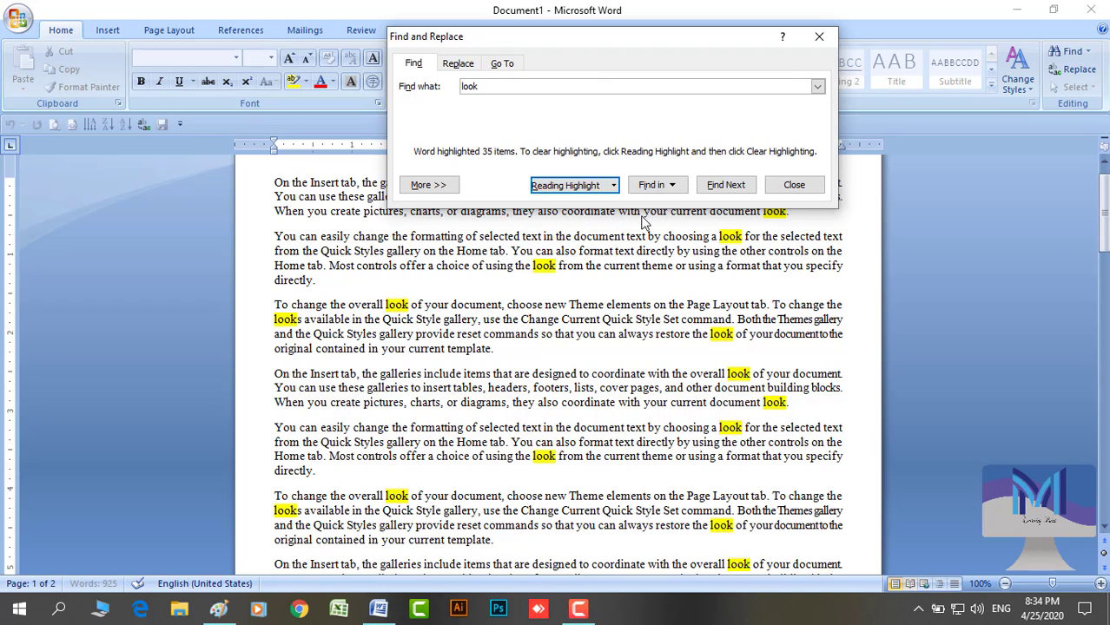
{"action": "left_click", "coordinate": [613, 185]}
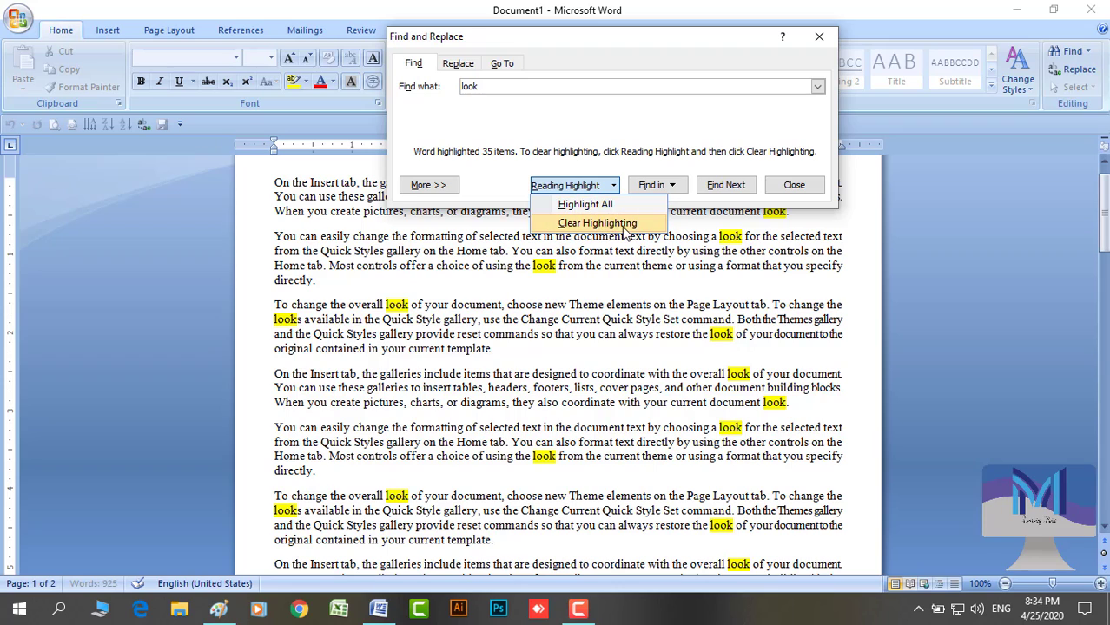
{"action": "left_click", "coordinate": [577, 222]}
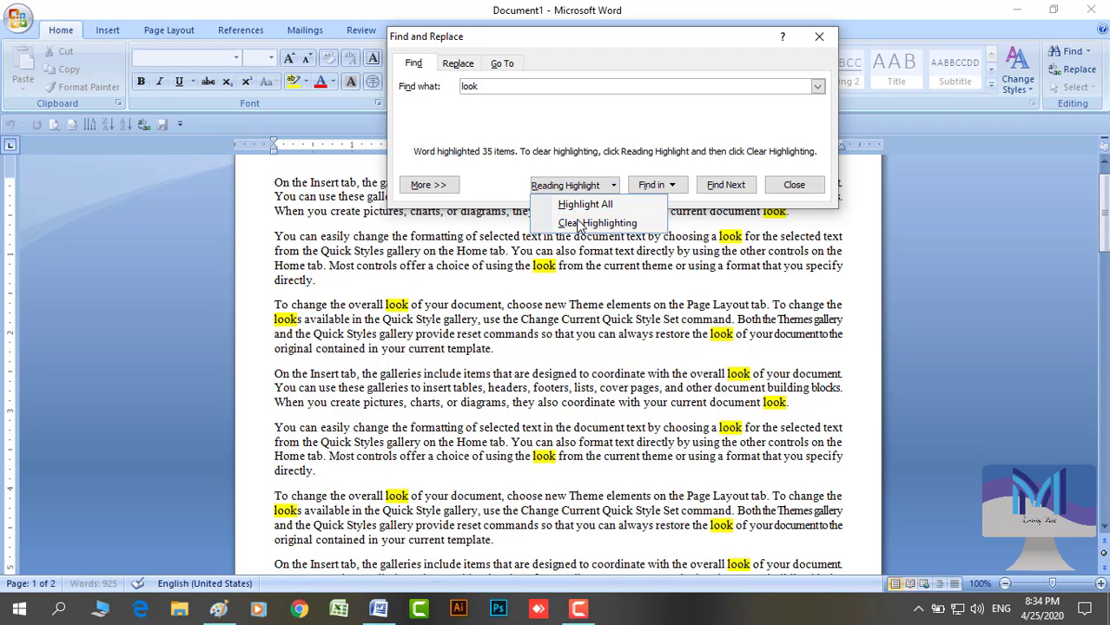
{"action": "left_click", "coordinate": [792, 185]}
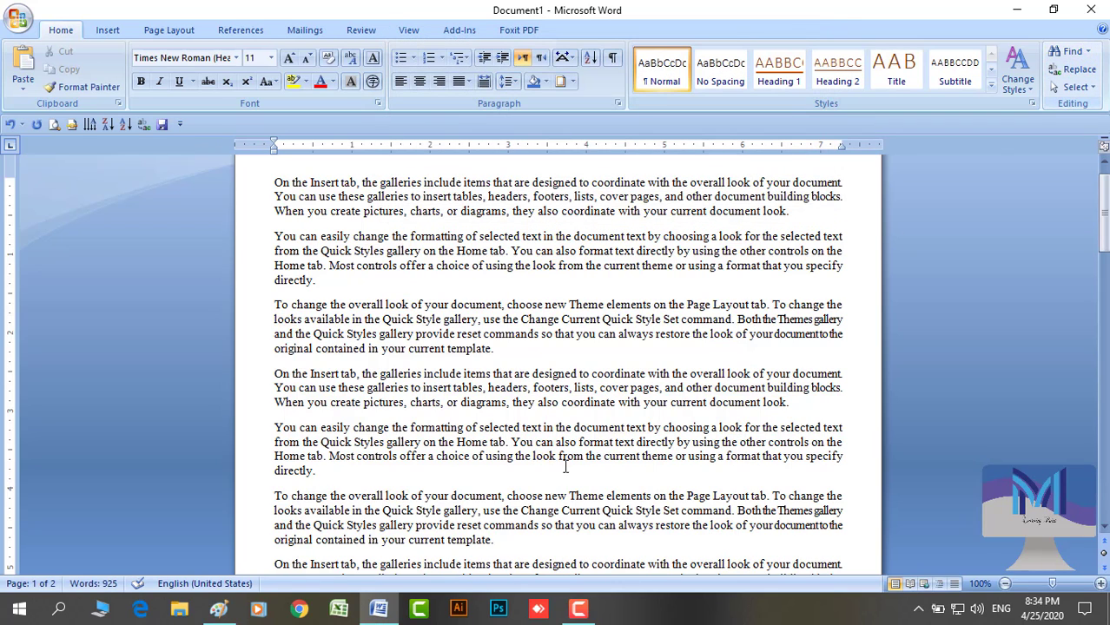
In Paint, undo the stray dot and draw red check marks over 'find' and 'replace', then return to Word
{"action": "left_click", "coordinate": [218, 608]}
{"action": "key", "text": "ctrl+z"}
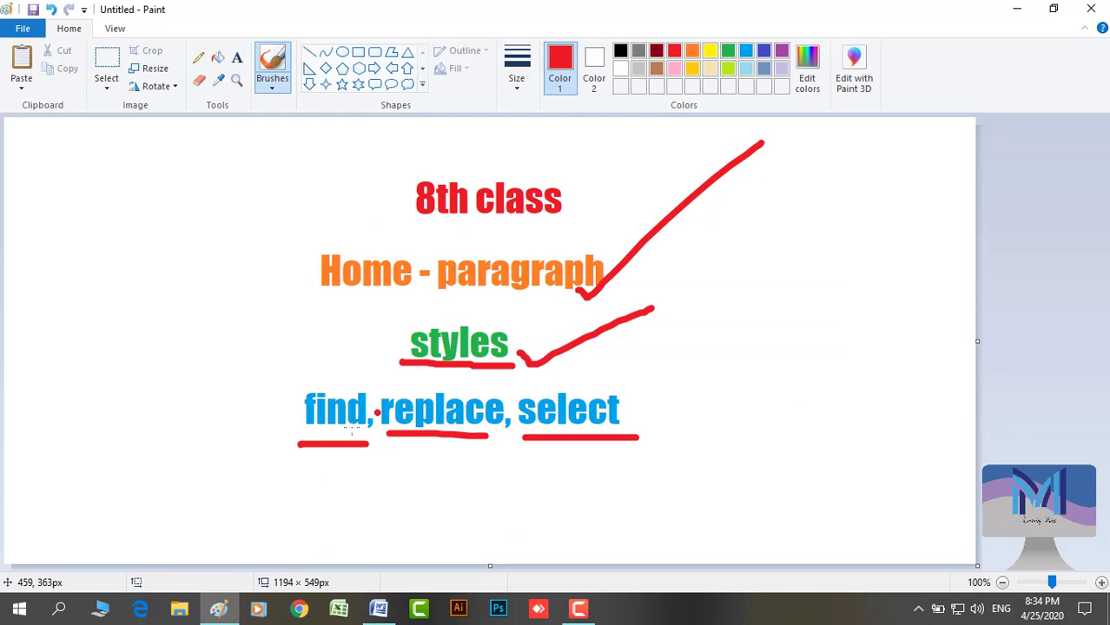
{"action": "left_click_drag", "start_coordinate": [252, 429], "coordinate": [370, 358]}
{"action": "left_click_drag", "start_coordinate": [409, 463], "coordinate": [514, 378]}
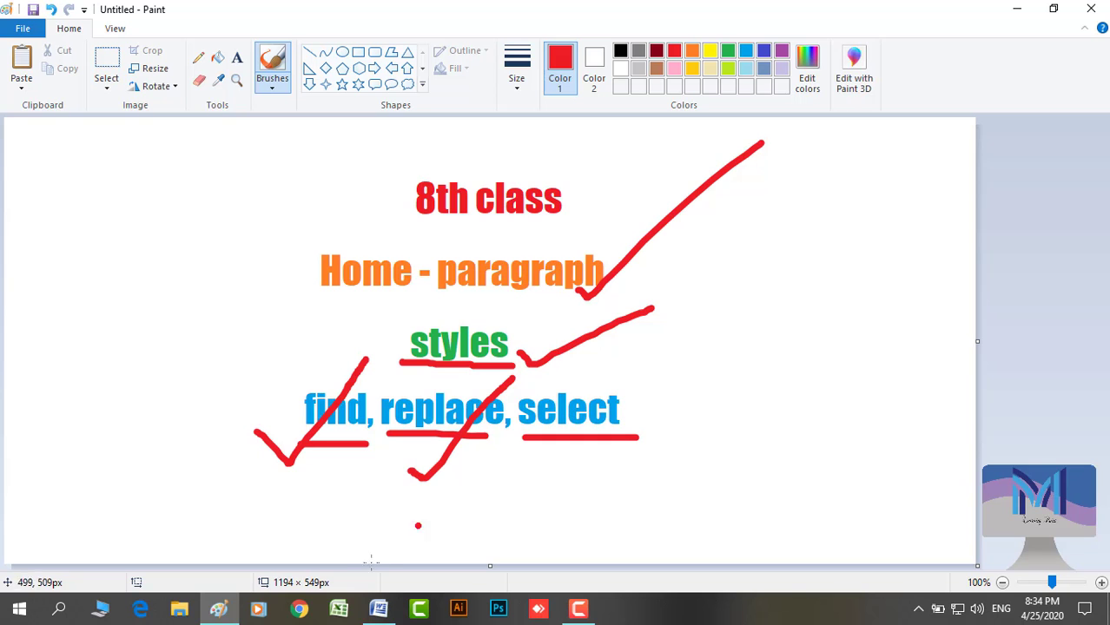
{"action": "left_click", "coordinate": [379, 608]}
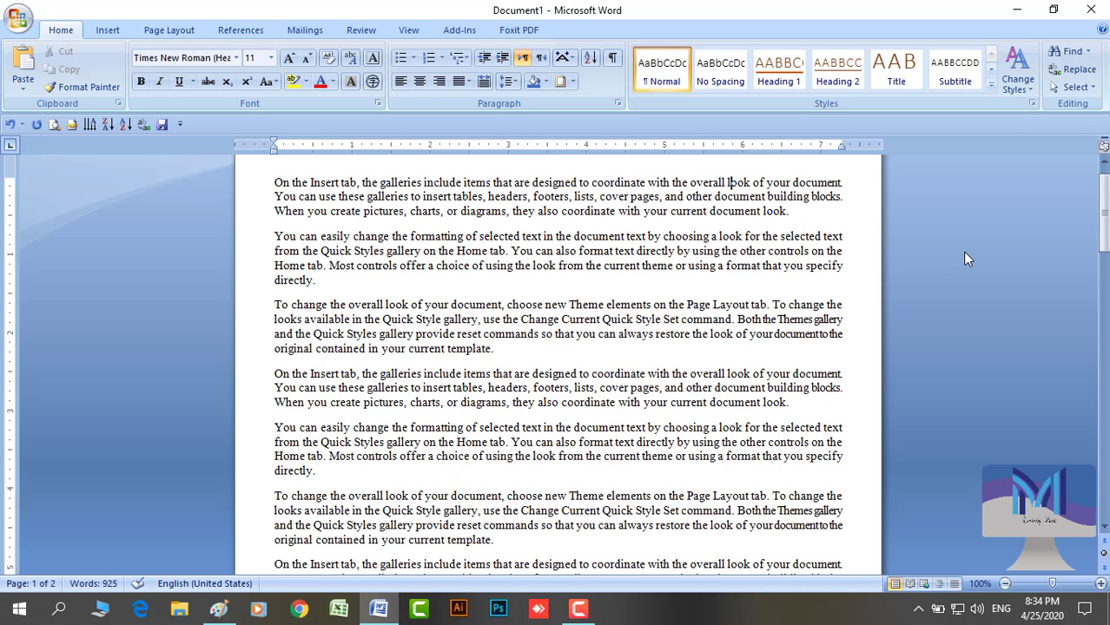
Show the Select options in the Home tab's Editing group
{"action": "left_click", "coordinate": [1090, 90]}
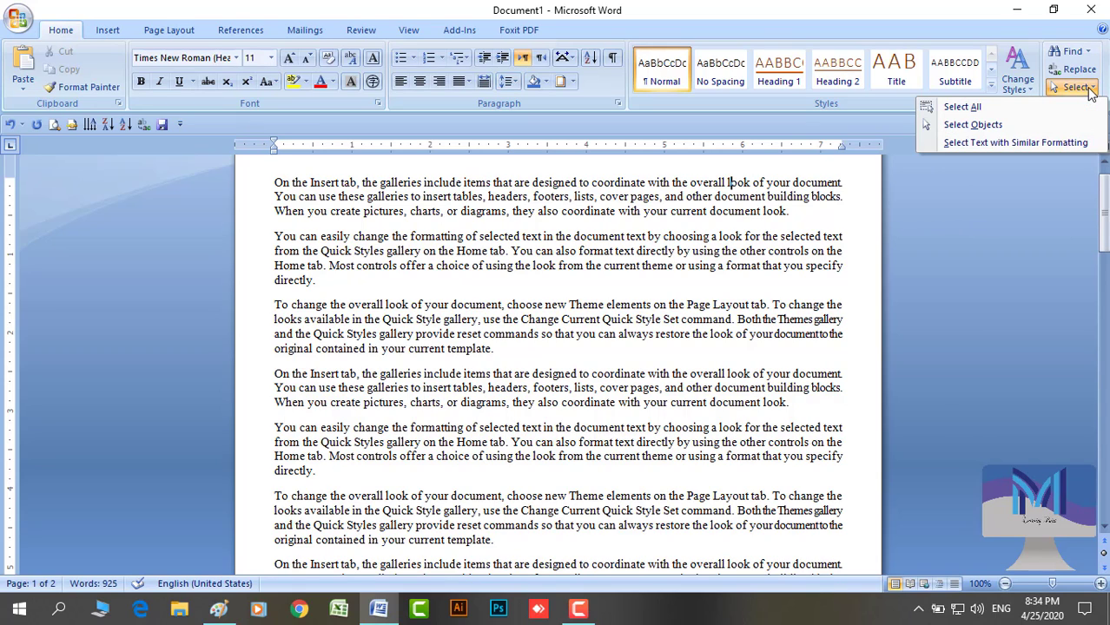
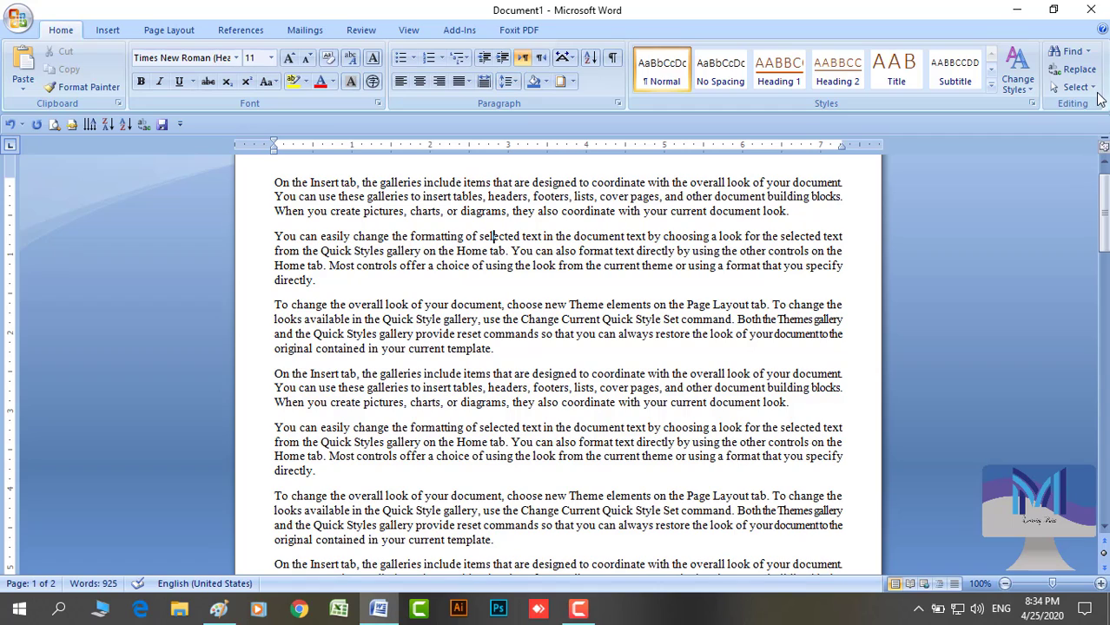
Test Select Objects mode by double-clicking 'coordinate' and 'overall' in the first line, then reopen the Select options
{"action": "left_click", "coordinate": [1091, 88]}
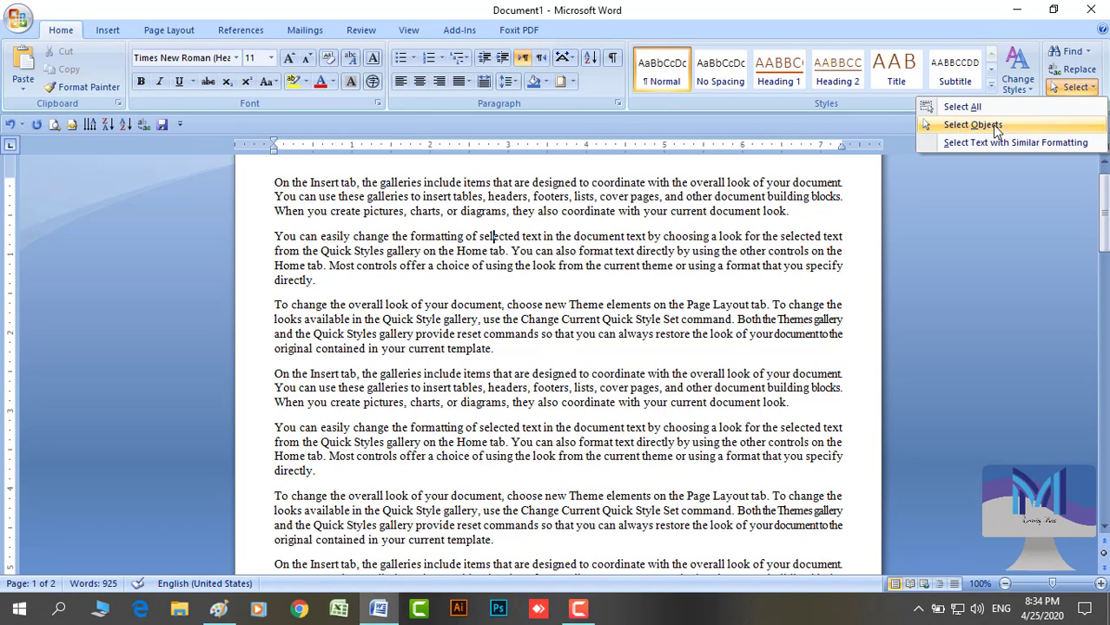
{"action": "left_click", "coordinate": [946, 126]}
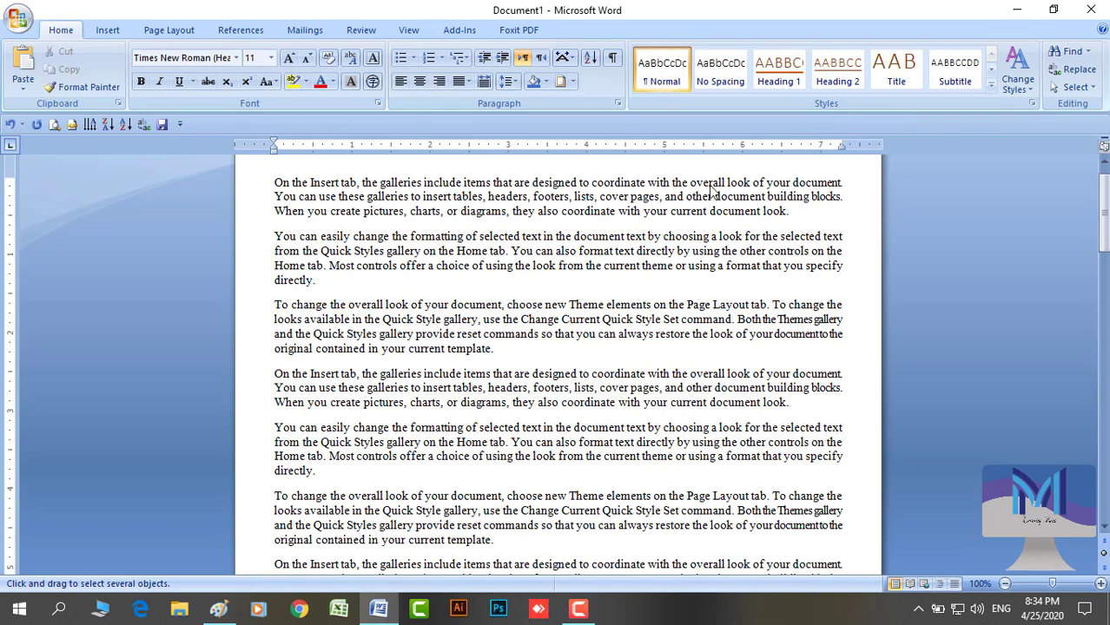
{"action": "double_click", "coordinate": [613, 184]}
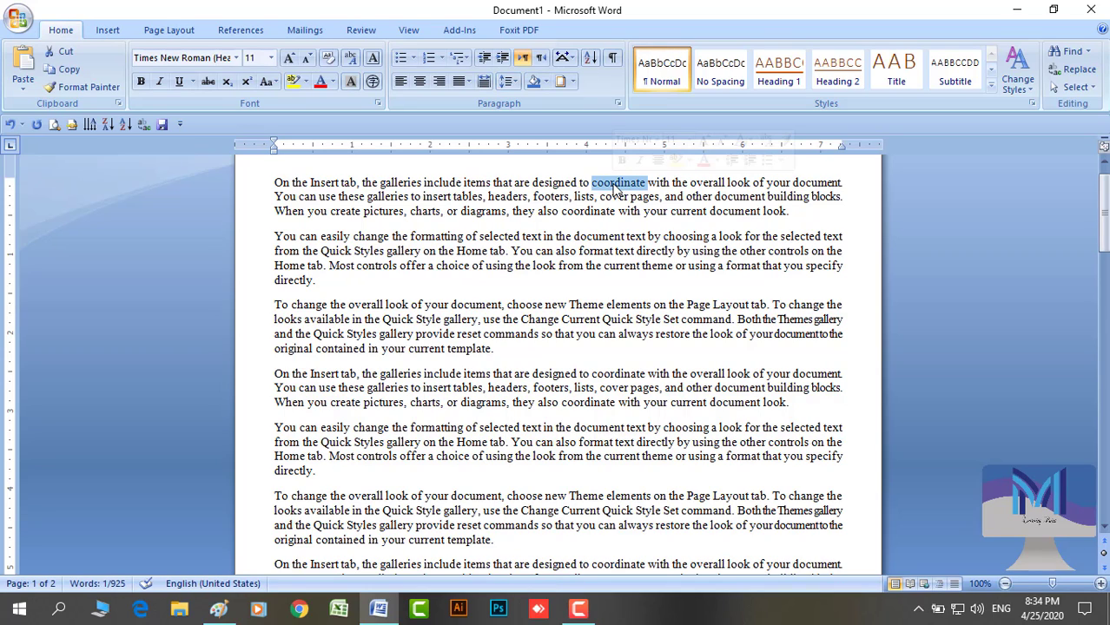
{"action": "left_click", "coordinate": [611, 189]}
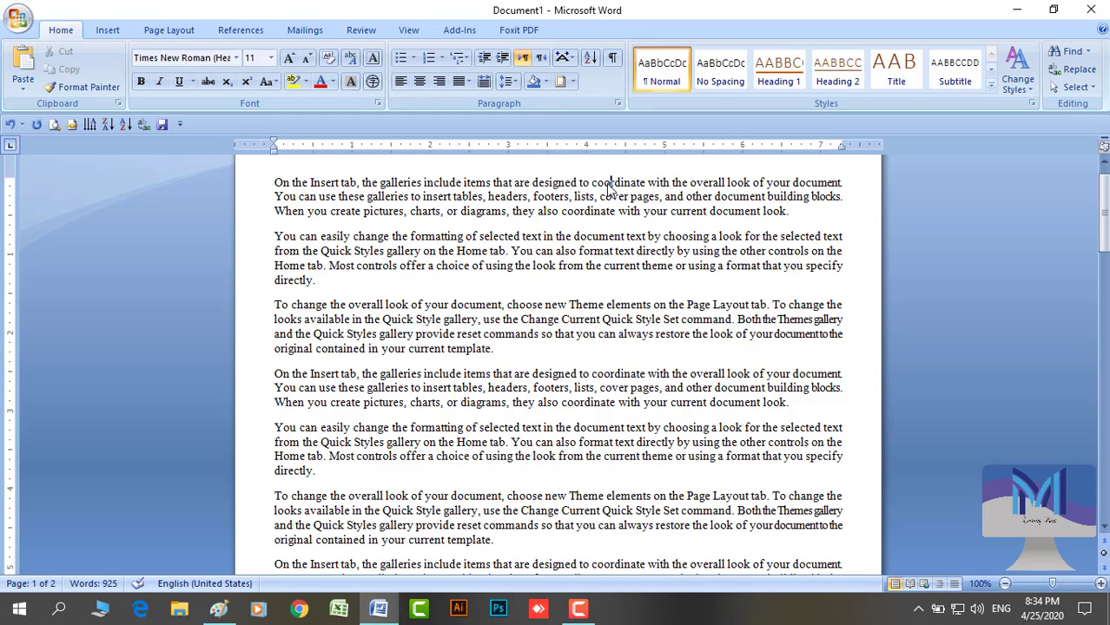
{"action": "left_click", "coordinate": [1076, 87]}
{"action": "left_click", "coordinate": [955, 126]}
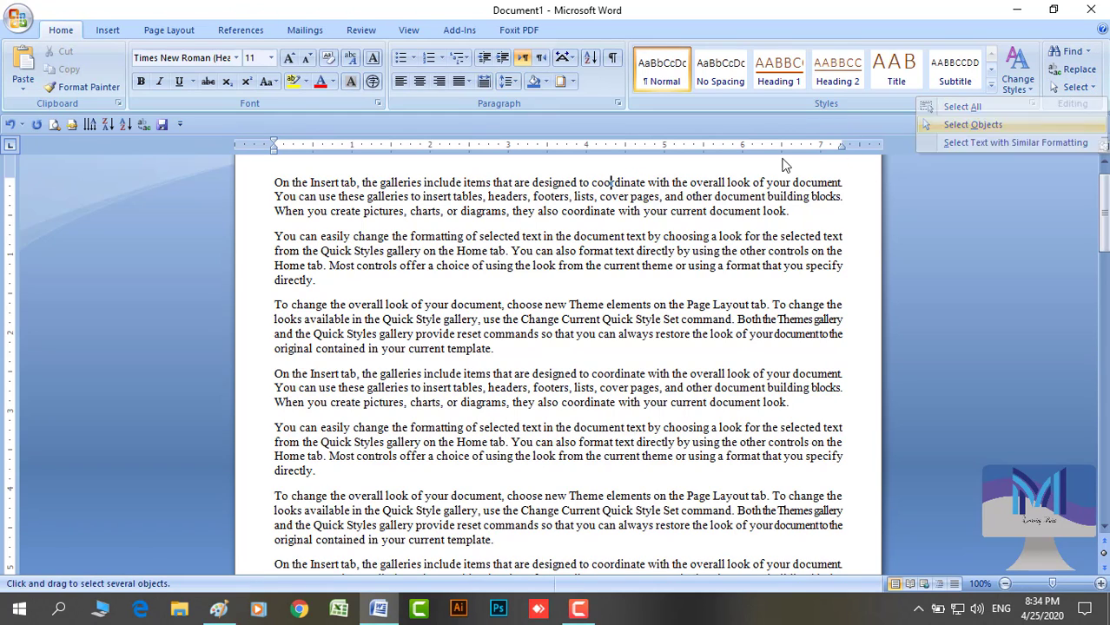
{"action": "double_click", "coordinate": [708, 183]}
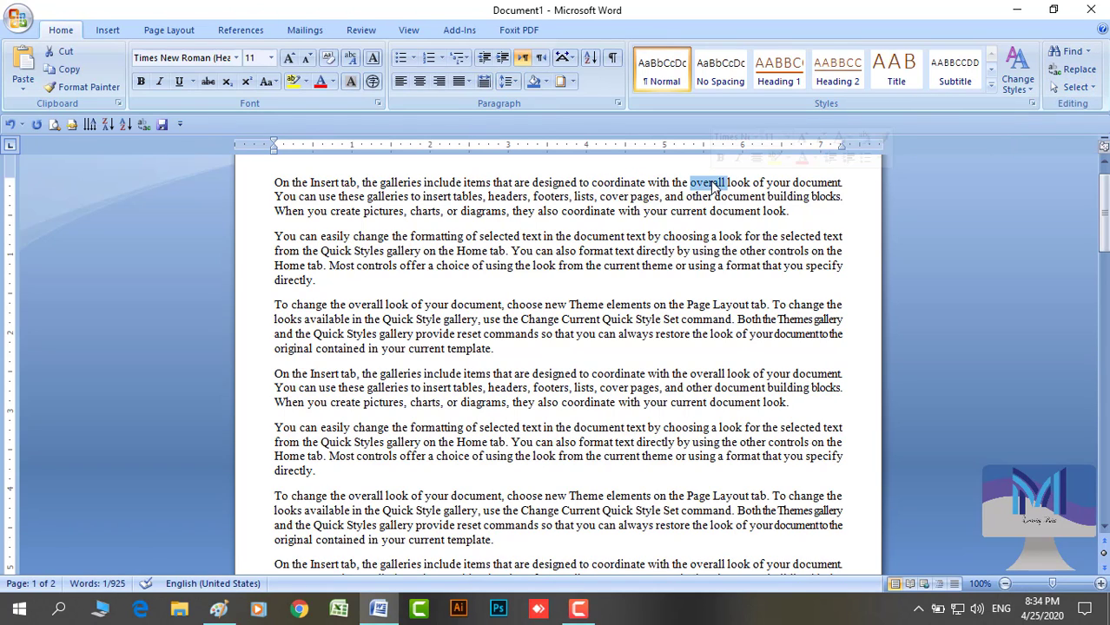
{"action": "left_click", "coordinate": [713, 184]}
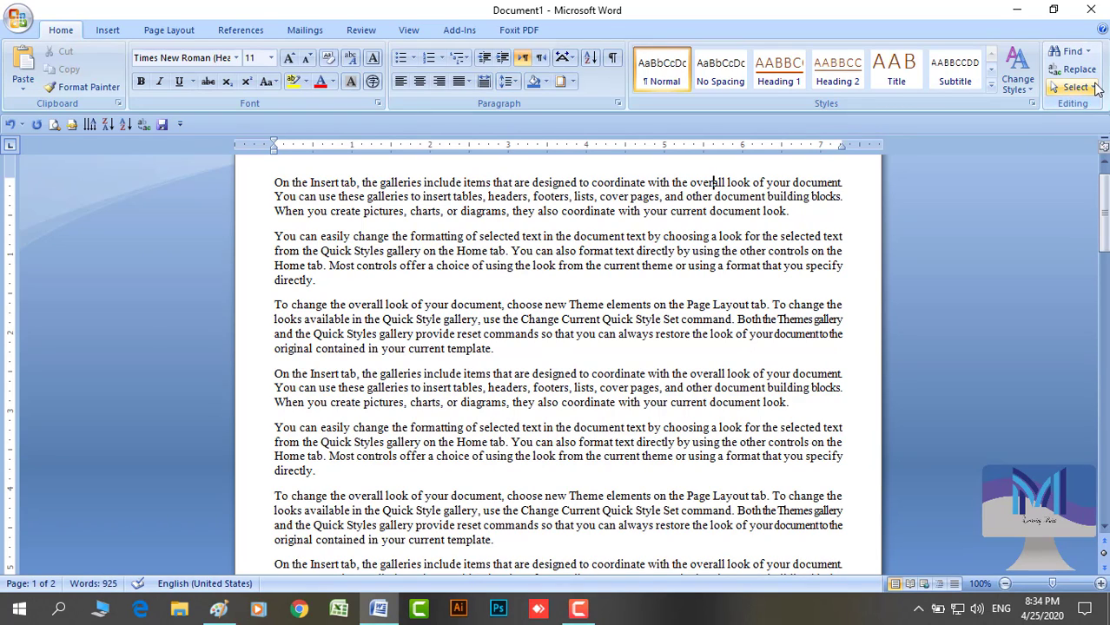
{"action": "left_click", "coordinate": [1077, 87]}
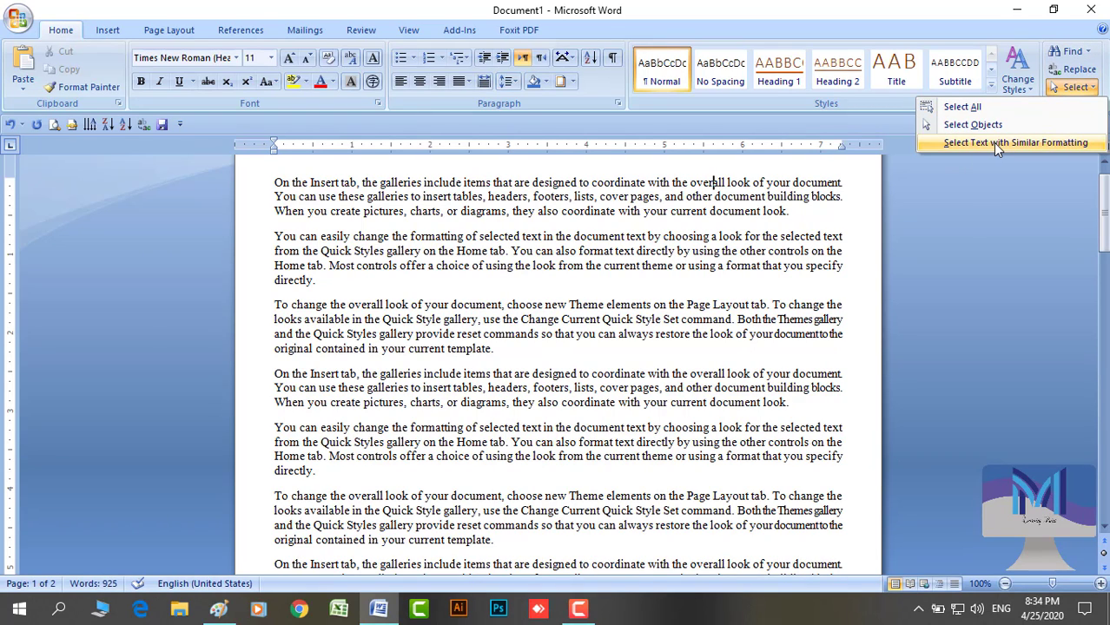
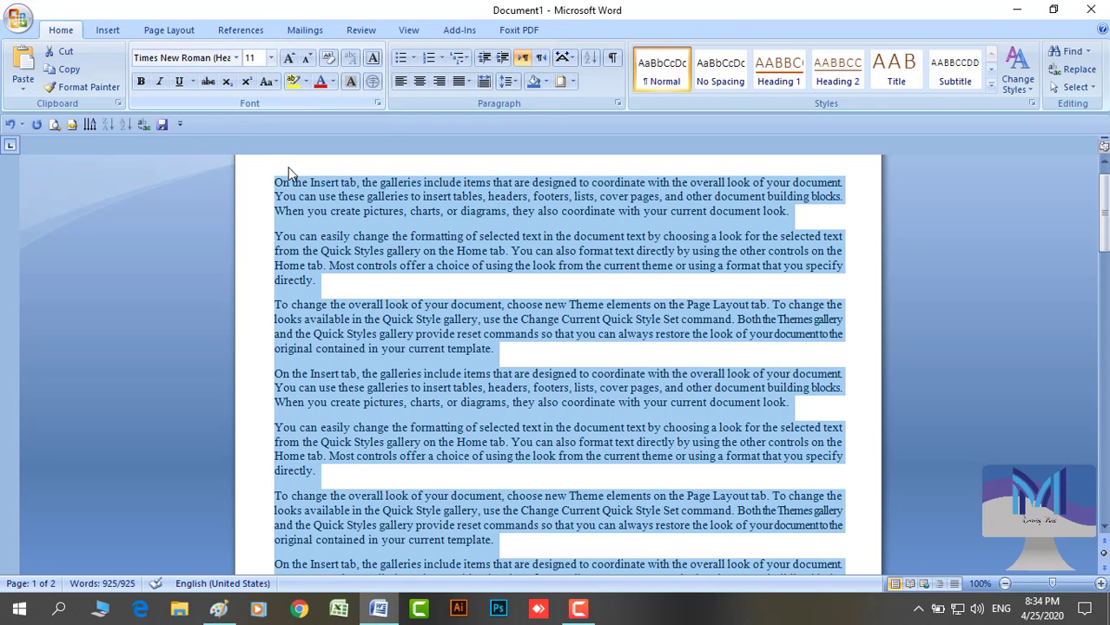
Set the 'You can easily change' paragraph and the second 'On the Insert tab' paragraph to 20 pt
{"action": "left_click", "coordinate": [522, 252]}
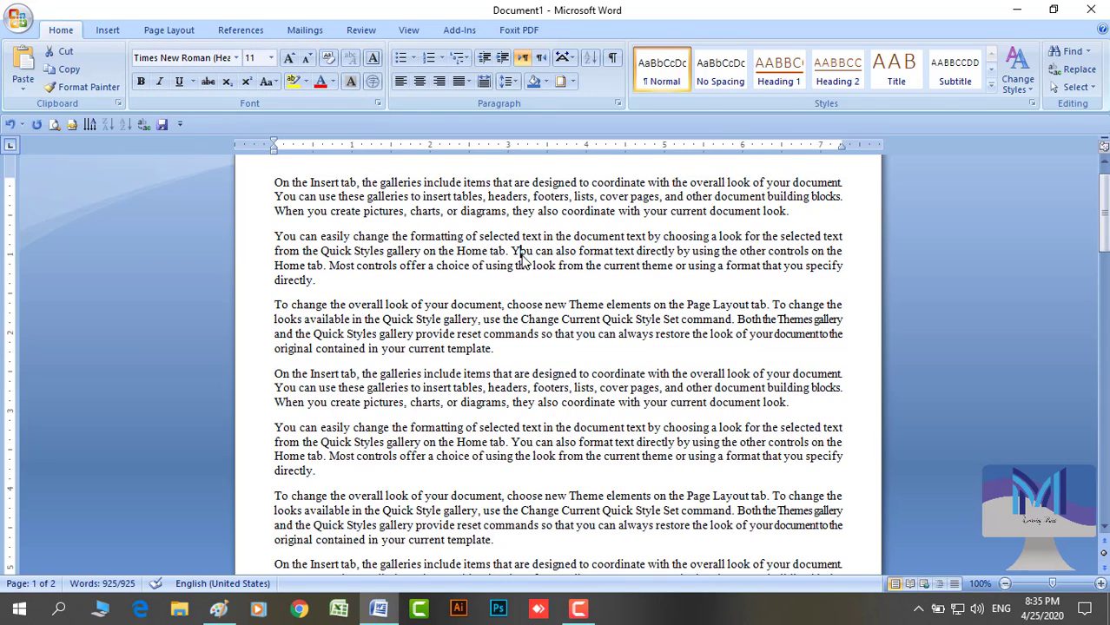
{"action": "double_click", "coordinate": [254, 249]}
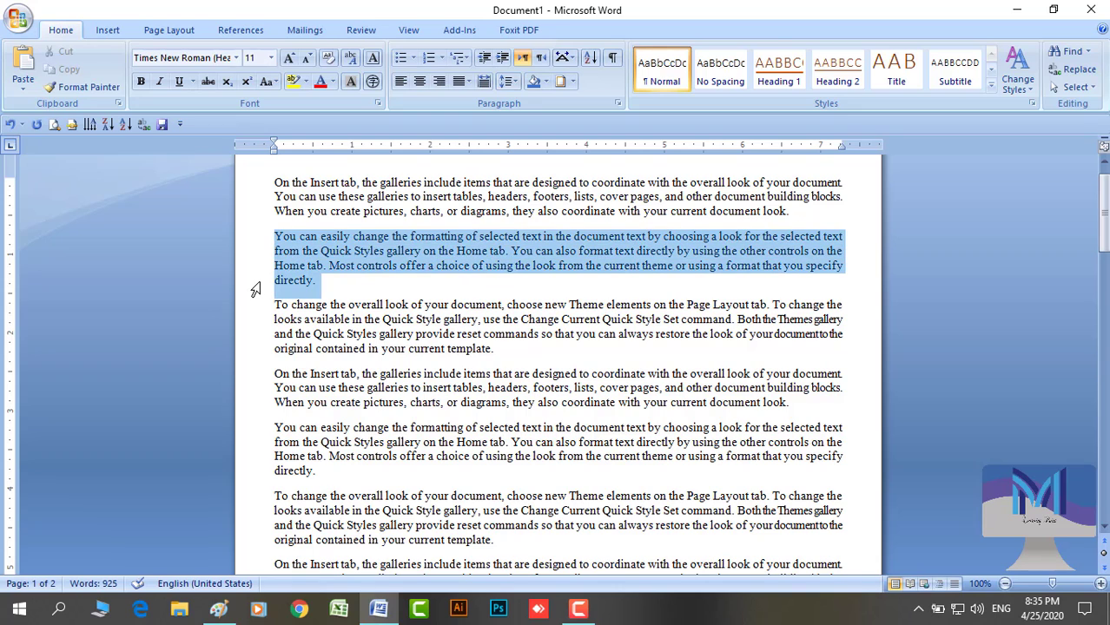
{"action": "left_click", "coordinate": [271, 57]}
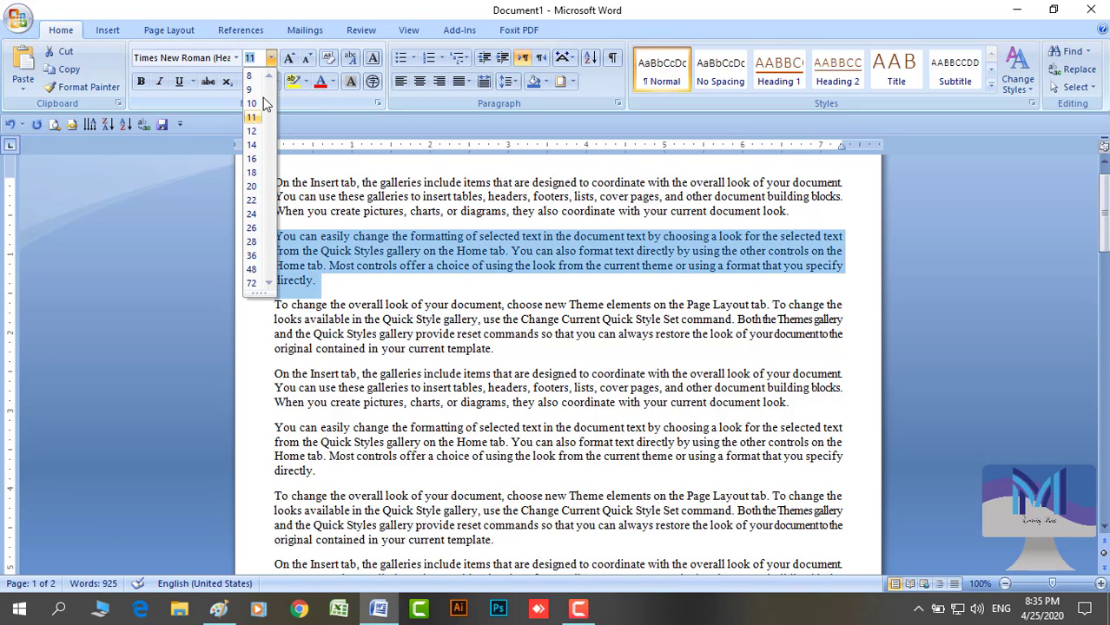
{"action": "left_click", "coordinate": [251, 186]}
{"action": "left_click", "coordinate": [327, 320]}
{"action": "scroll", "coordinate": [343, 384], "scroll_direction": "down", "scroll_amount": 2}
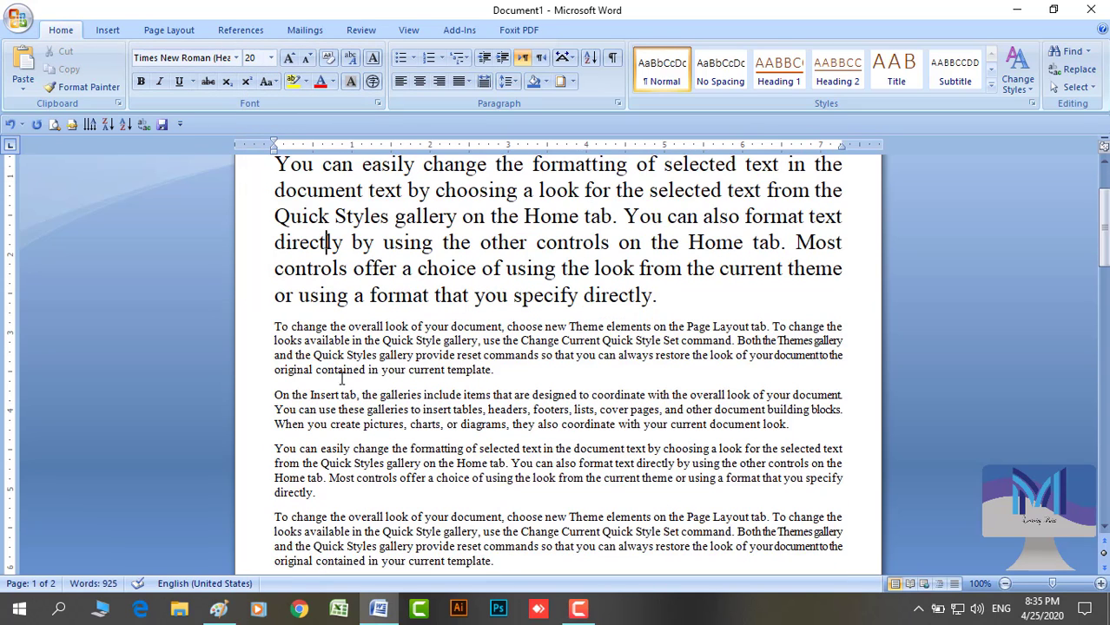
{"action": "double_click", "coordinate": [253, 405]}
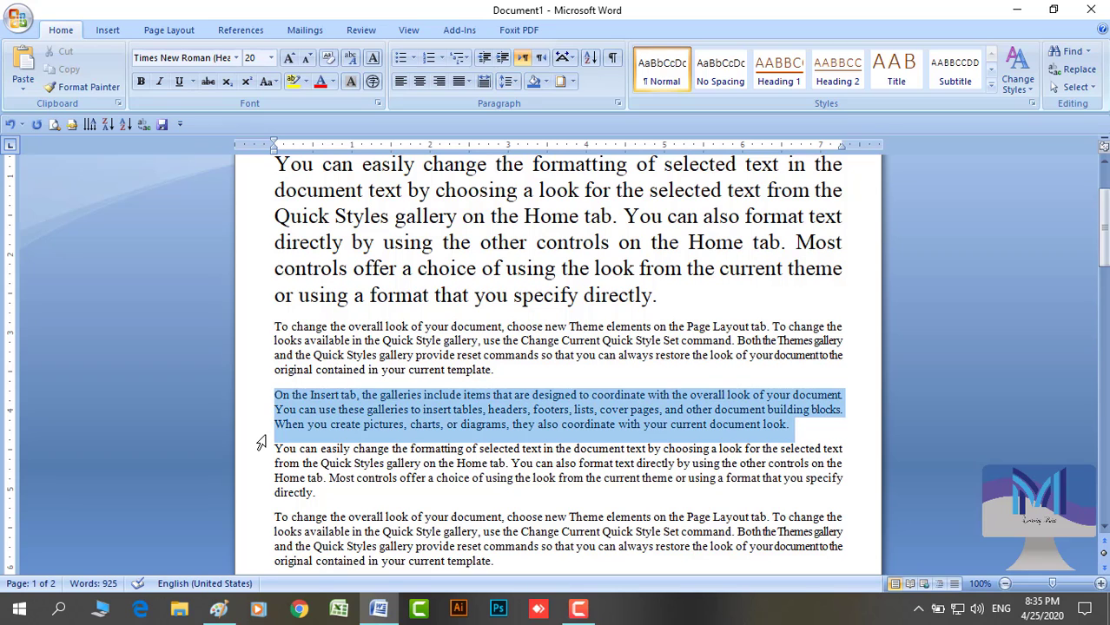
{"action": "left_click", "coordinate": [271, 57]}
{"action": "left_click", "coordinate": [251, 186]}
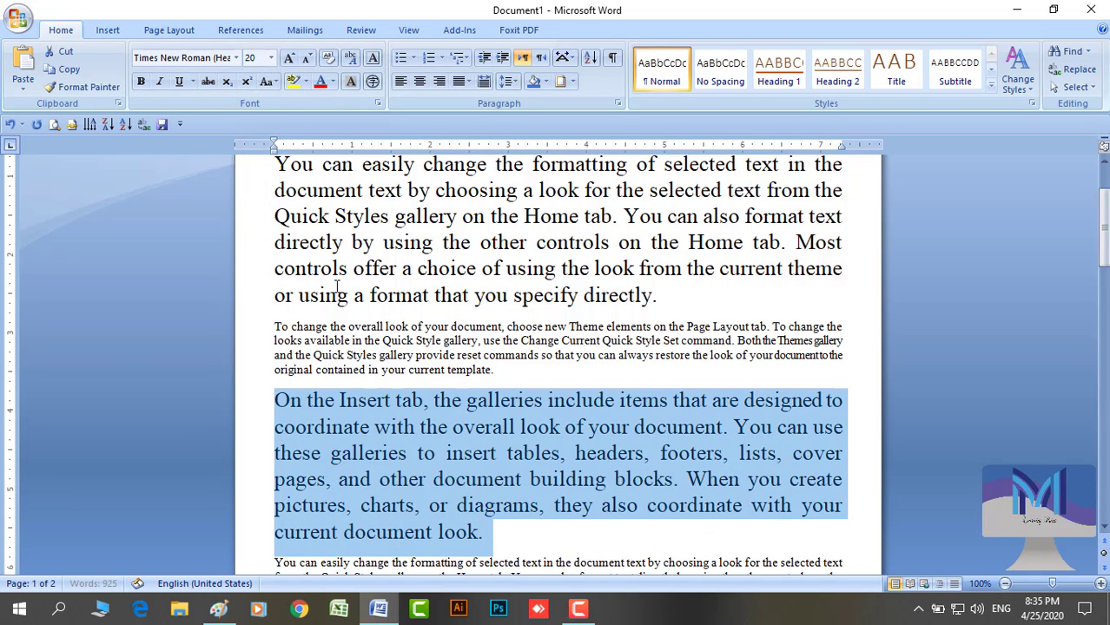
{"action": "left_click", "coordinate": [353, 269]}
{"action": "scroll", "coordinate": [352, 269], "scroll_direction": "up", "scroll_amount": 1}
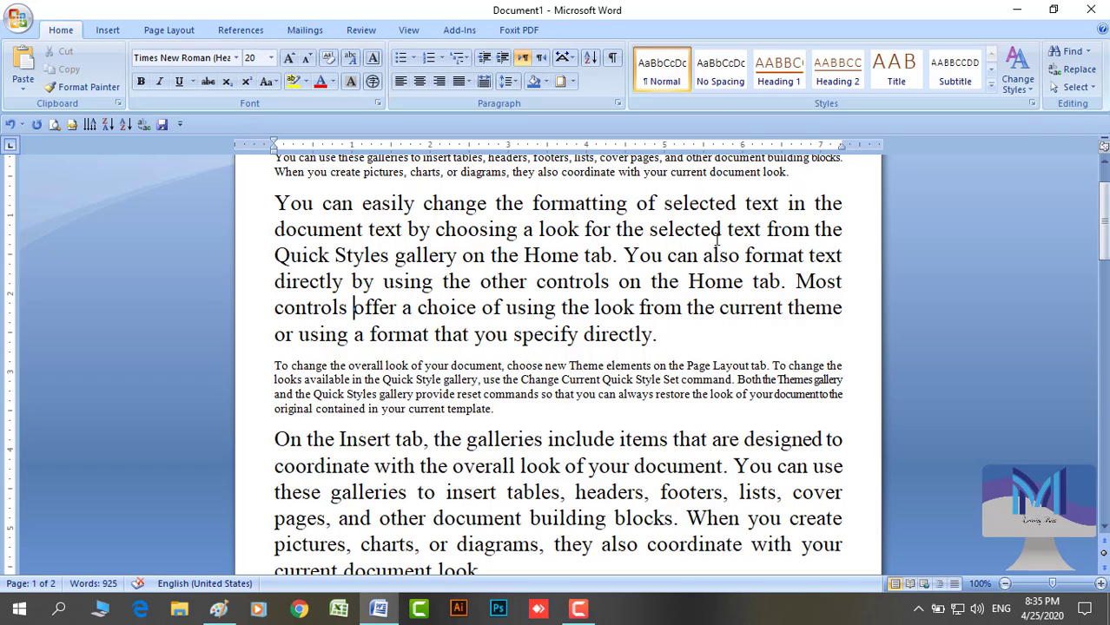
{"action": "left_click", "coordinate": [1075, 87]}
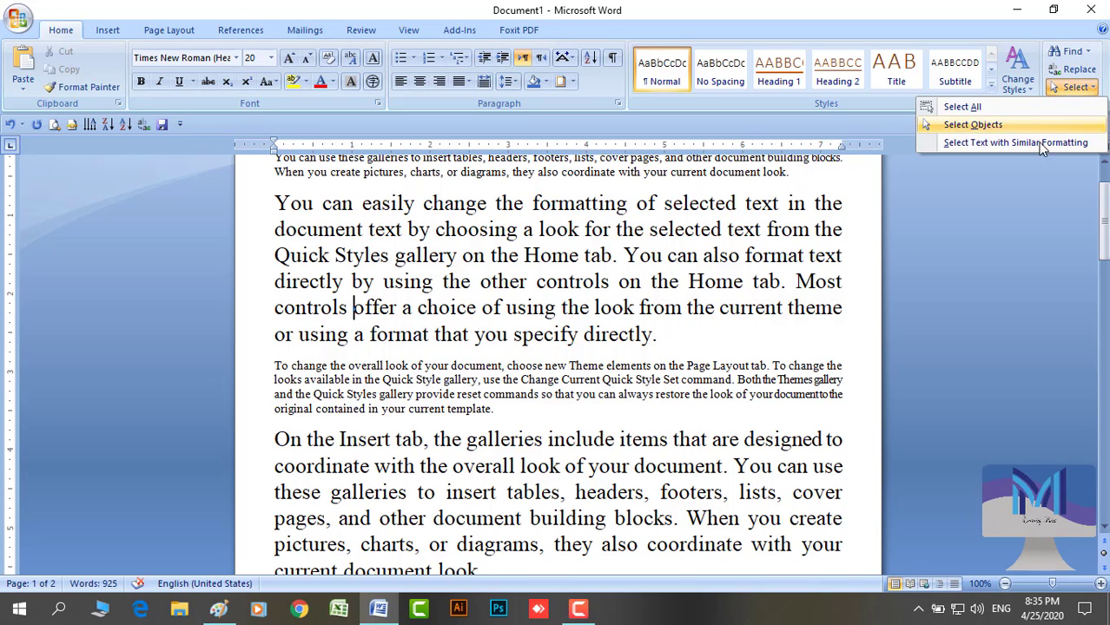
{"action": "left_click", "coordinate": [1019, 145]}
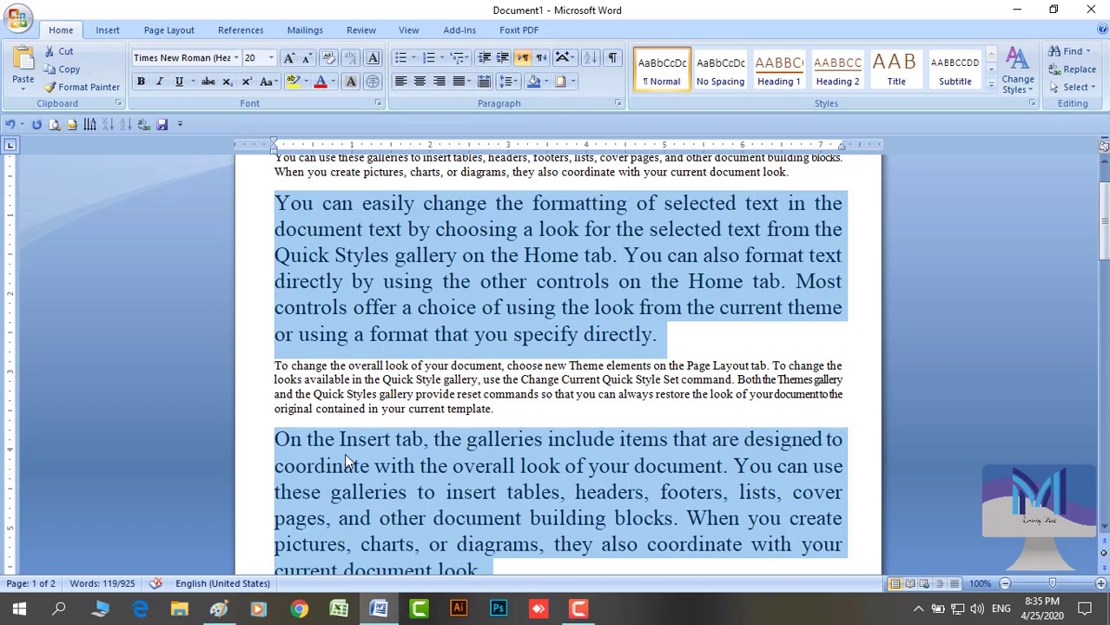
{"action": "scroll", "coordinate": [344, 454], "scroll_direction": "down", "scroll_amount": 9}
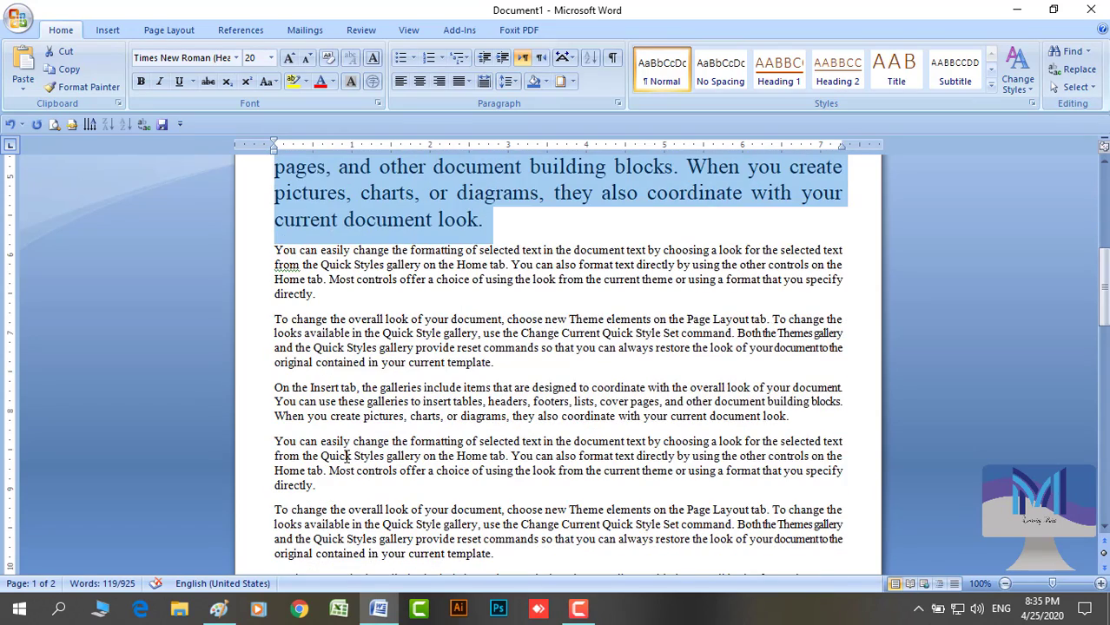
{"action": "scroll", "coordinate": [348, 456], "scroll_direction": "up", "scroll_amount": 10}
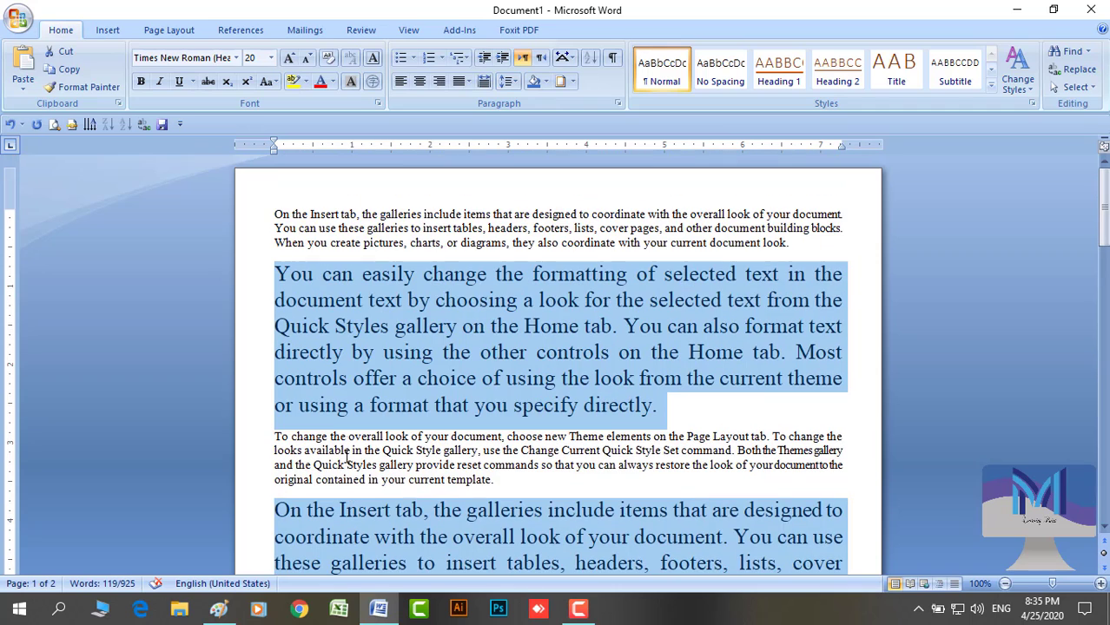
{"action": "left_click", "coordinate": [378, 213]}
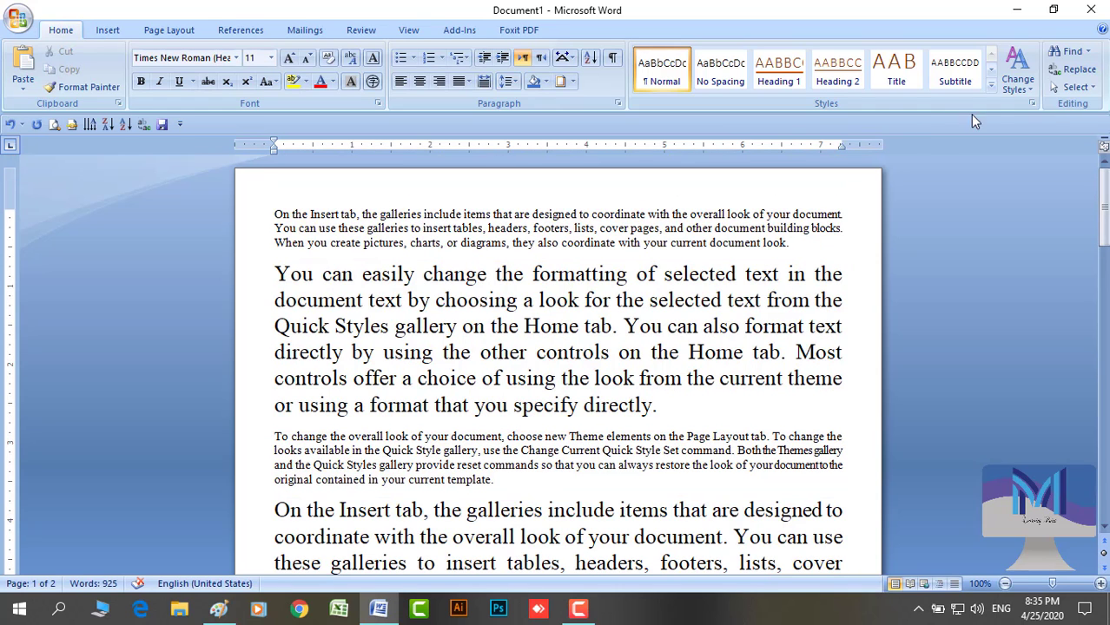
{"action": "left_click", "coordinate": [1075, 87]}
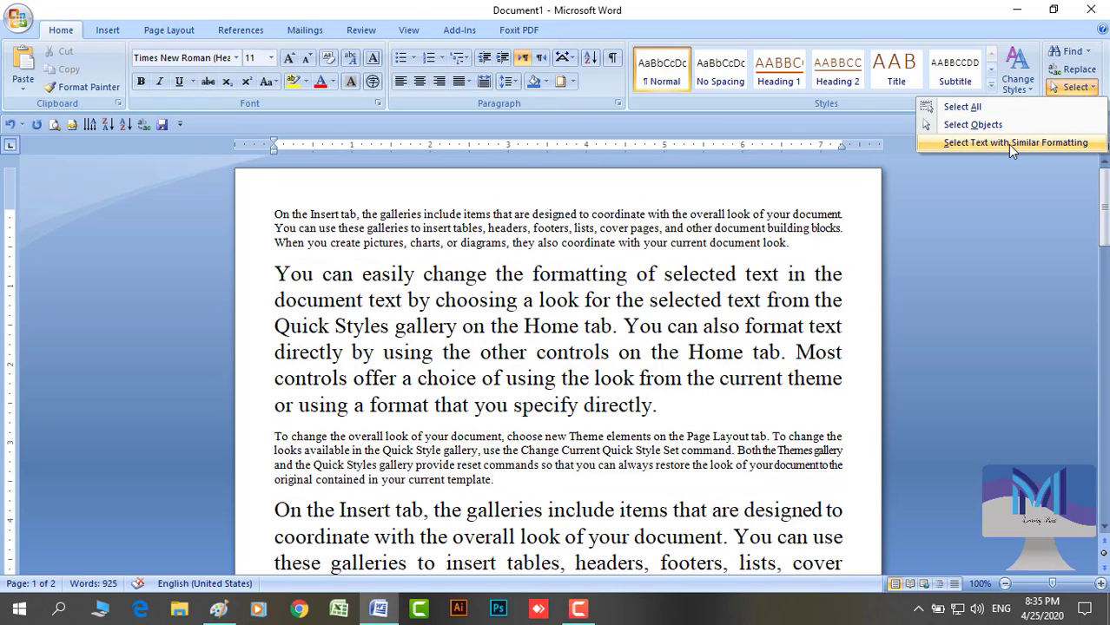
{"action": "left_click", "coordinate": [1007, 144]}
{"action": "scroll", "coordinate": [608, 394], "scroll_direction": "down", "scroll_amount": 10}
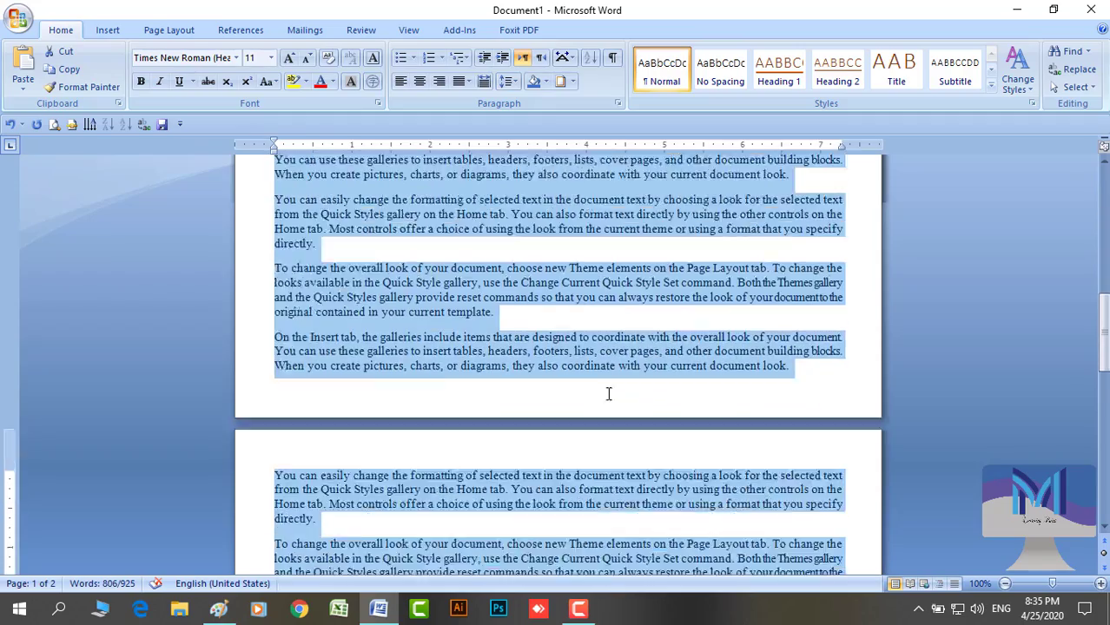
{"action": "scroll", "coordinate": [608, 394], "scroll_direction": "down", "scroll_amount": 10}
{"action": "scroll", "coordinate": [608, 393], "scroll_direction": "up", "scroll_amount": 15}
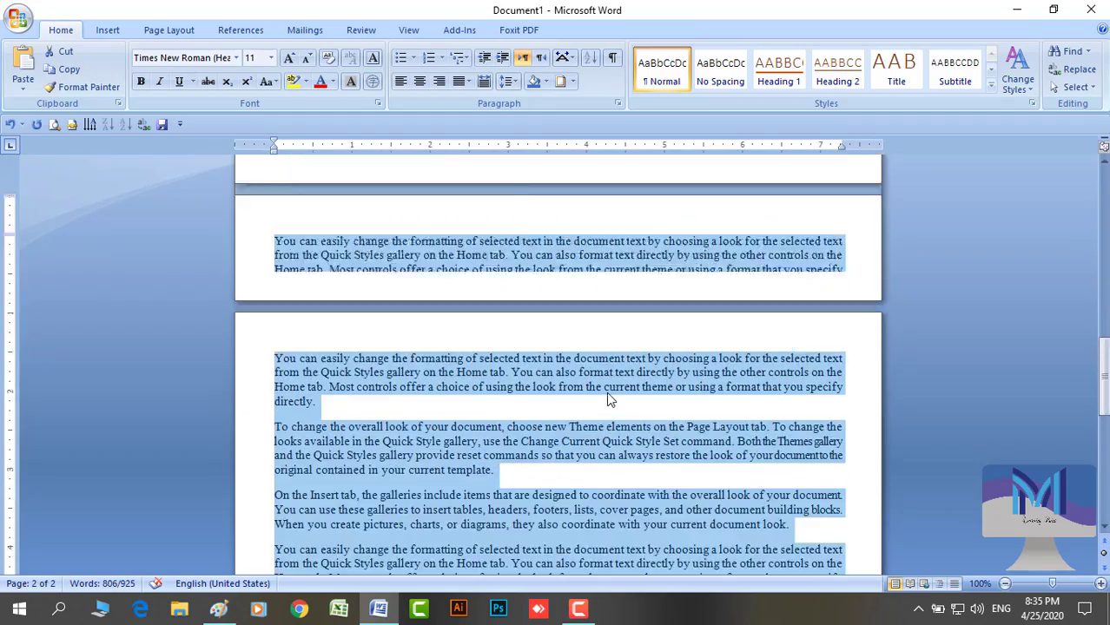
{"action": "scroll", "coordinate": [608, 394], "scroll_direction": "up", "scroll_amount": 3}
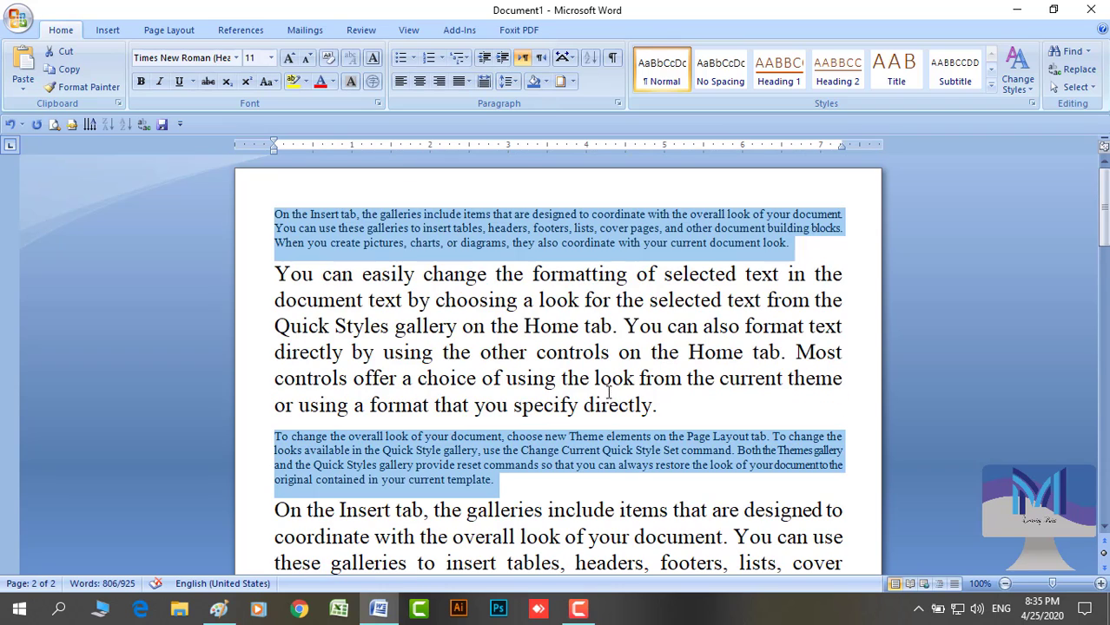
{"action": "left_click", "coordinate": [545, 309]}
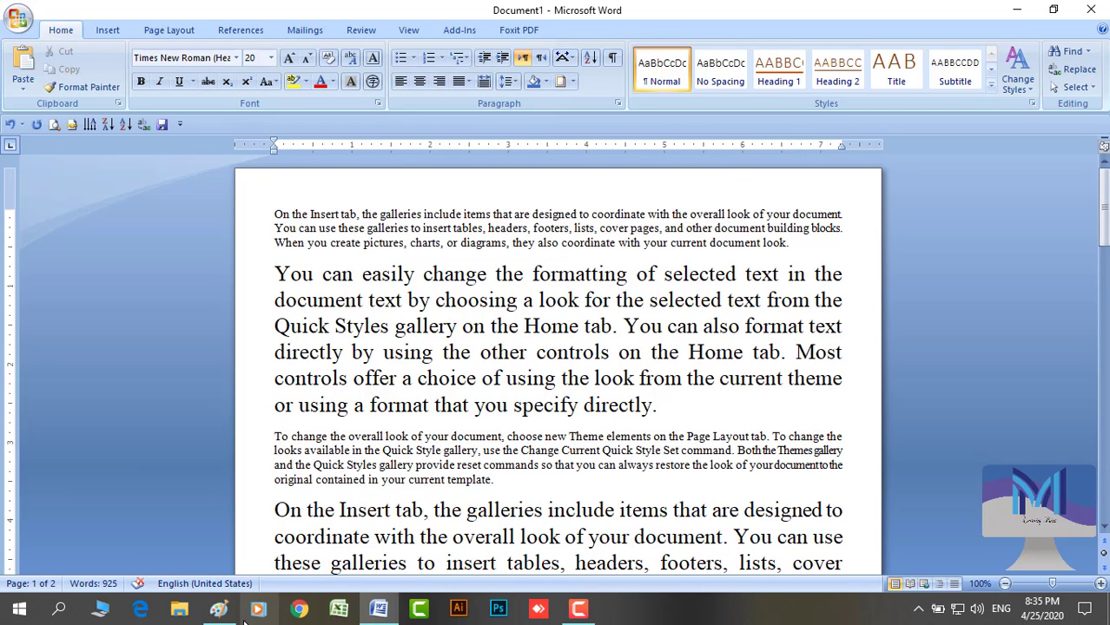
Mark 'select' done with a red check in the Paint outline, then go back to Word
{"action": "left_click", "coordinate": [213, 615]}
{"action": "left_click_drag", "start_coordinate": [525, 440], "coordinate": [649, 363]}
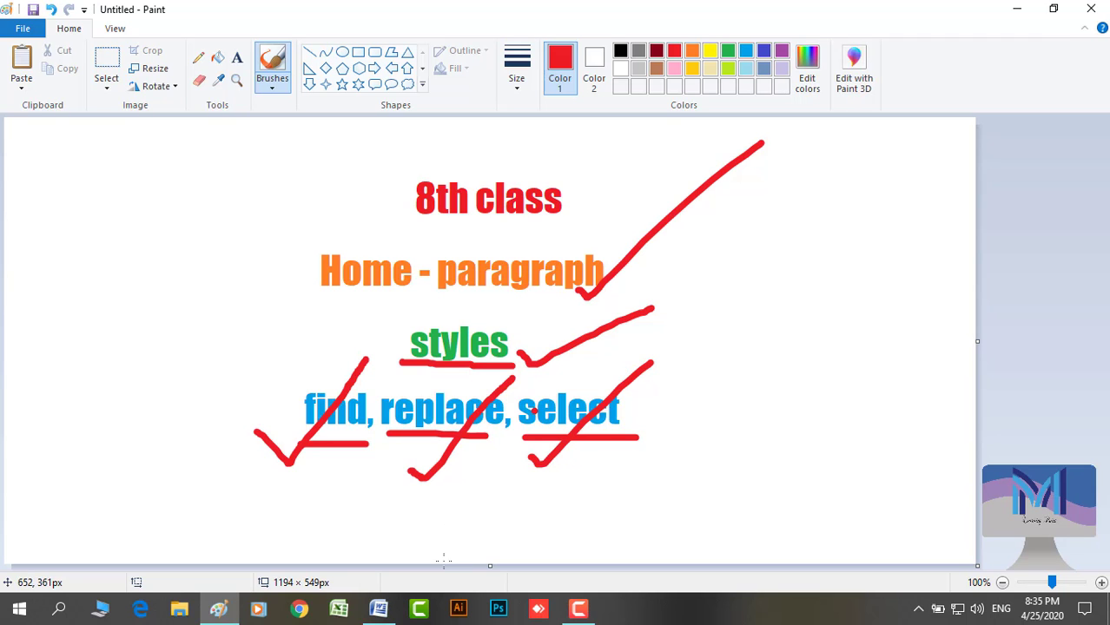
{"action": "left_click", "coordinate": [378, 610]}
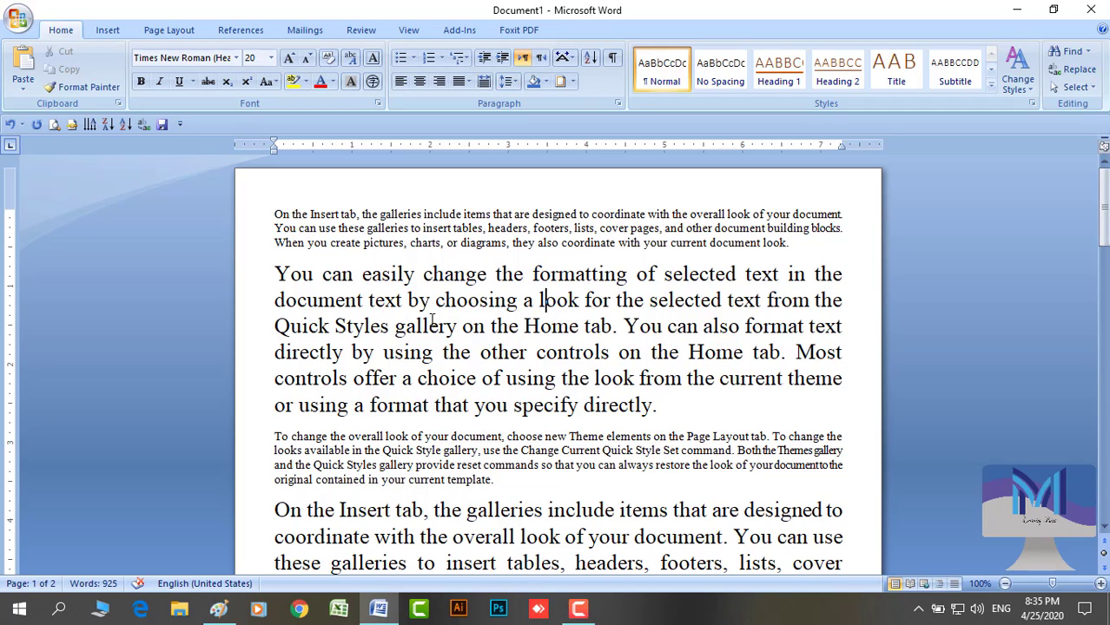
{"action": "left_click", "coordinate": [107, 35]}
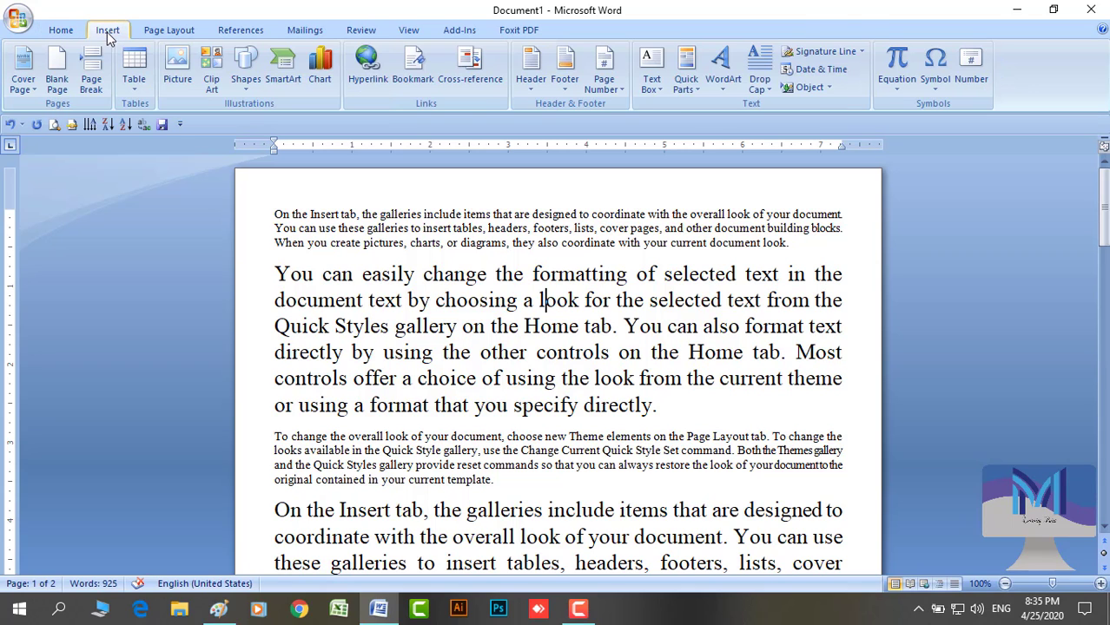
{"action": "left_click", "coordinate": [73, 32]}
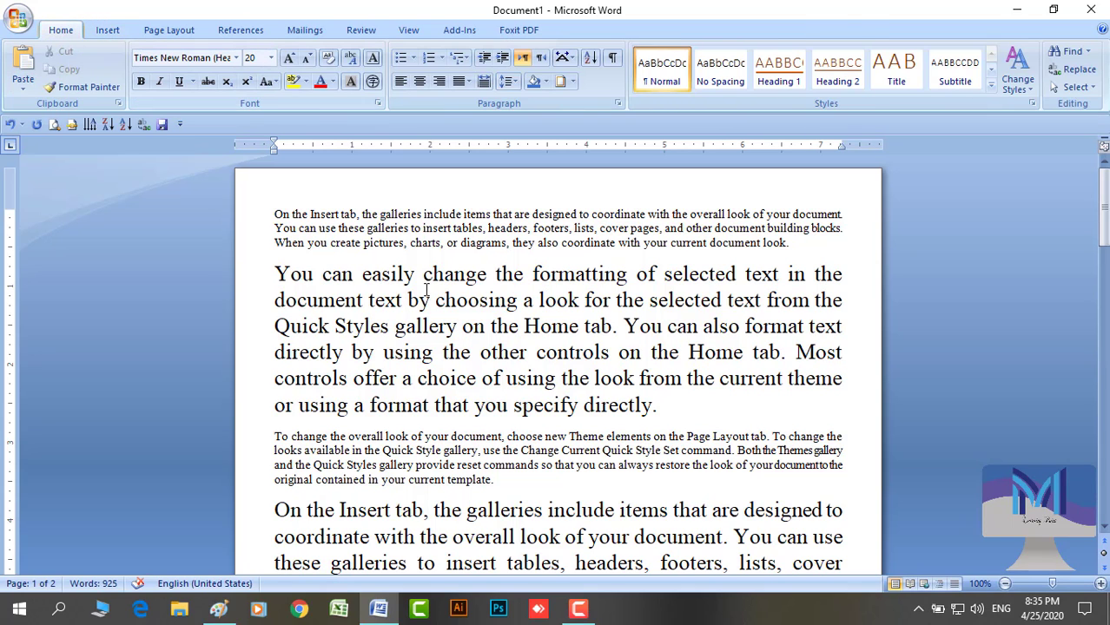